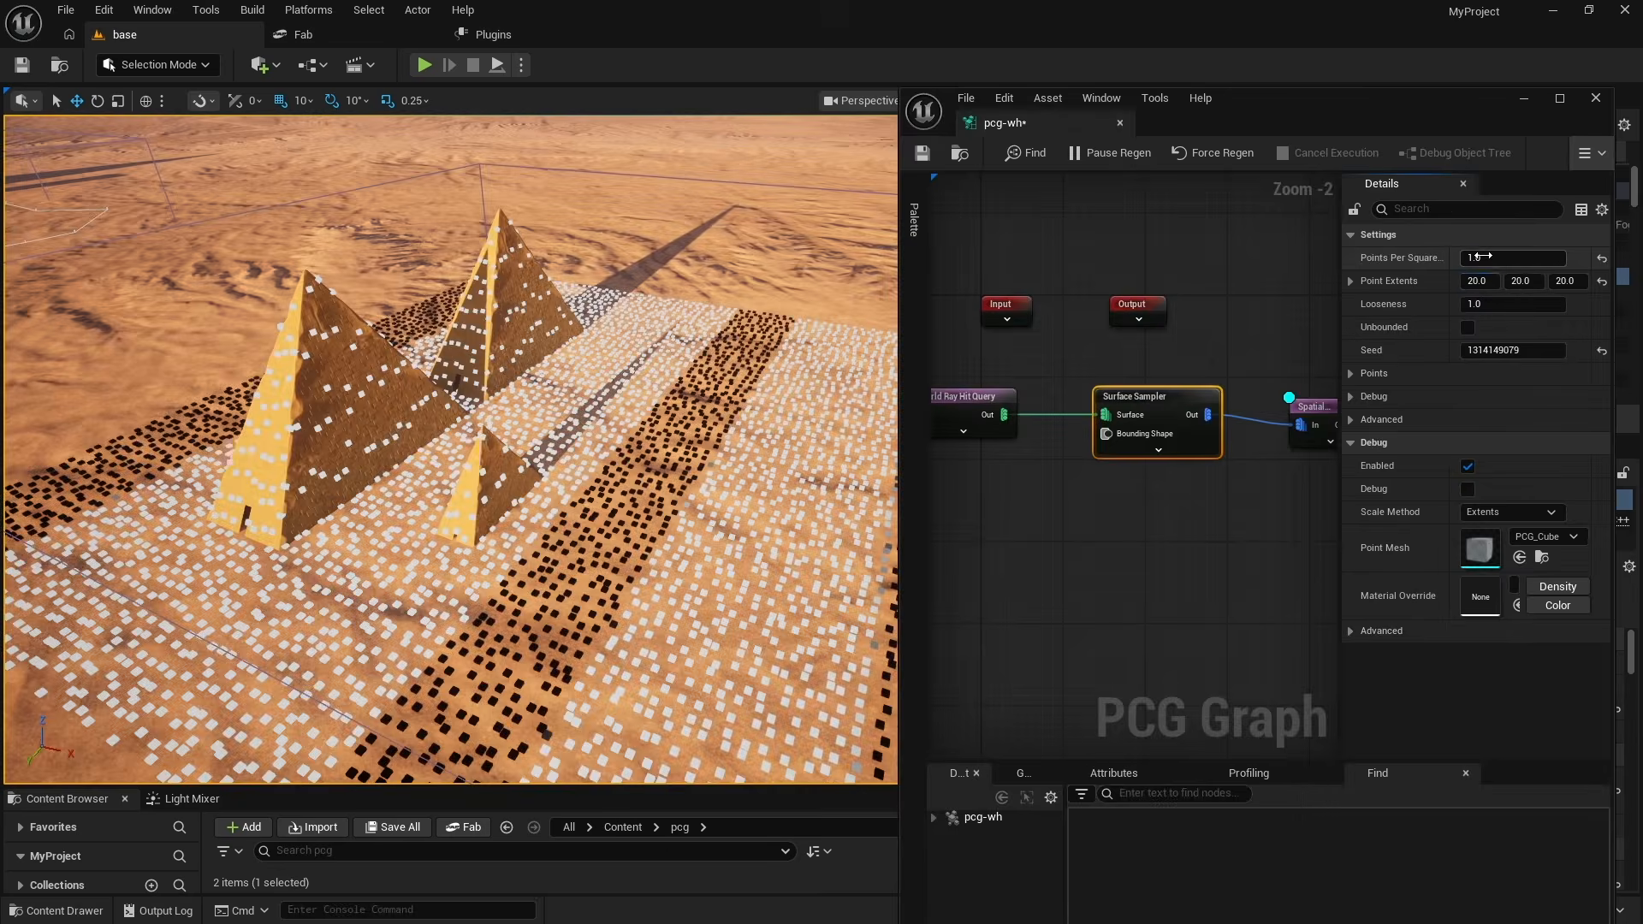
key("Tab")
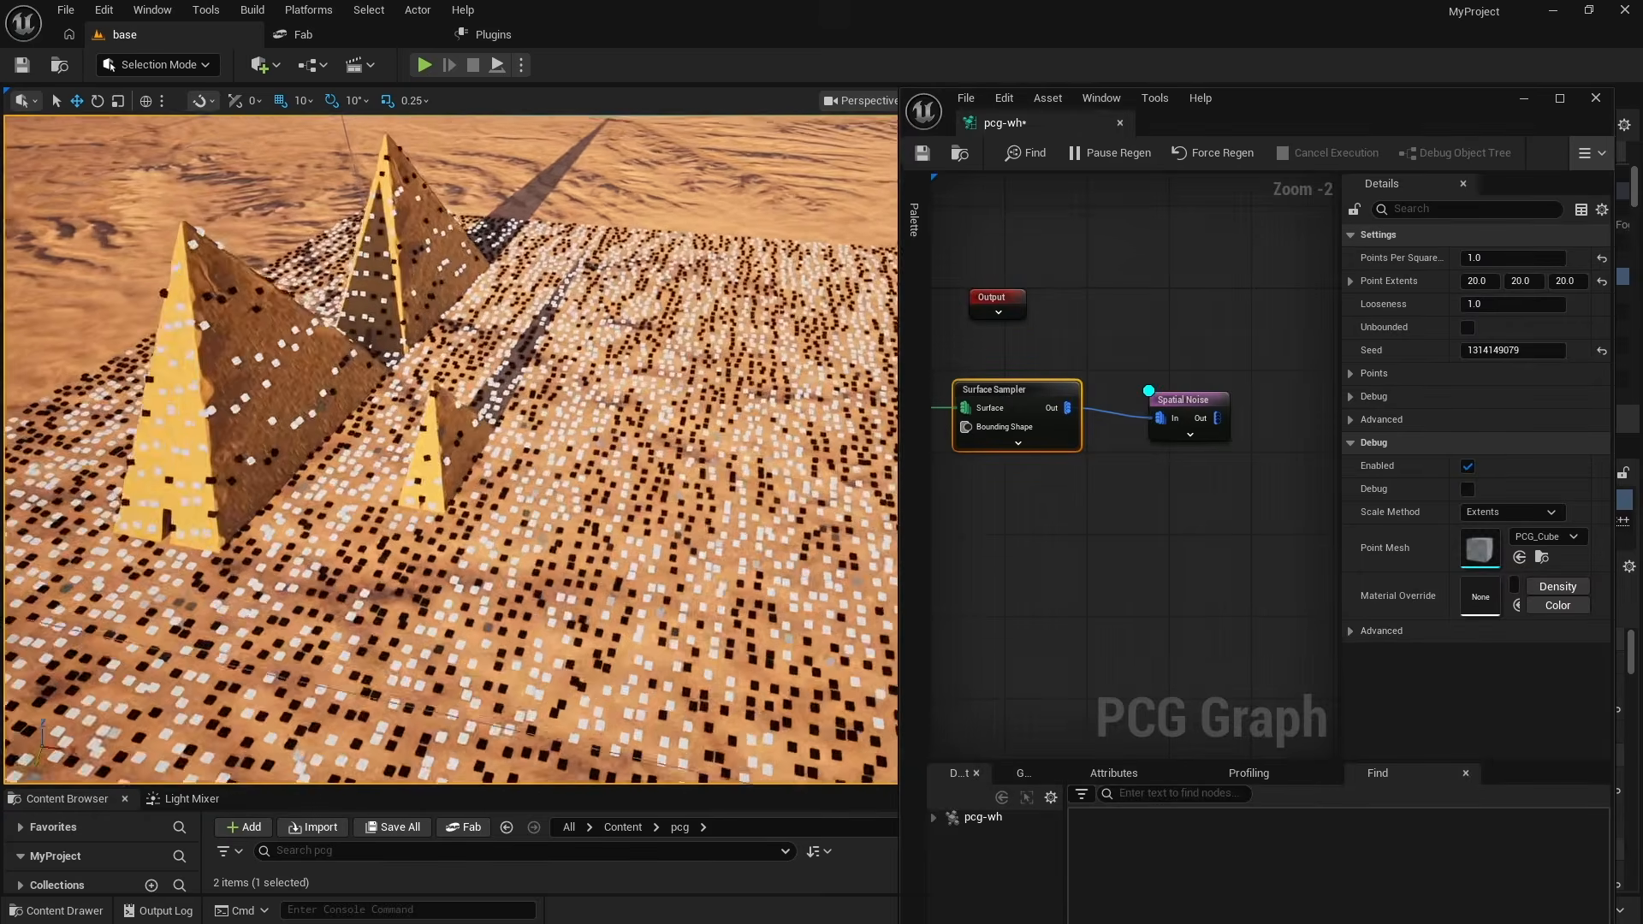
key("s")
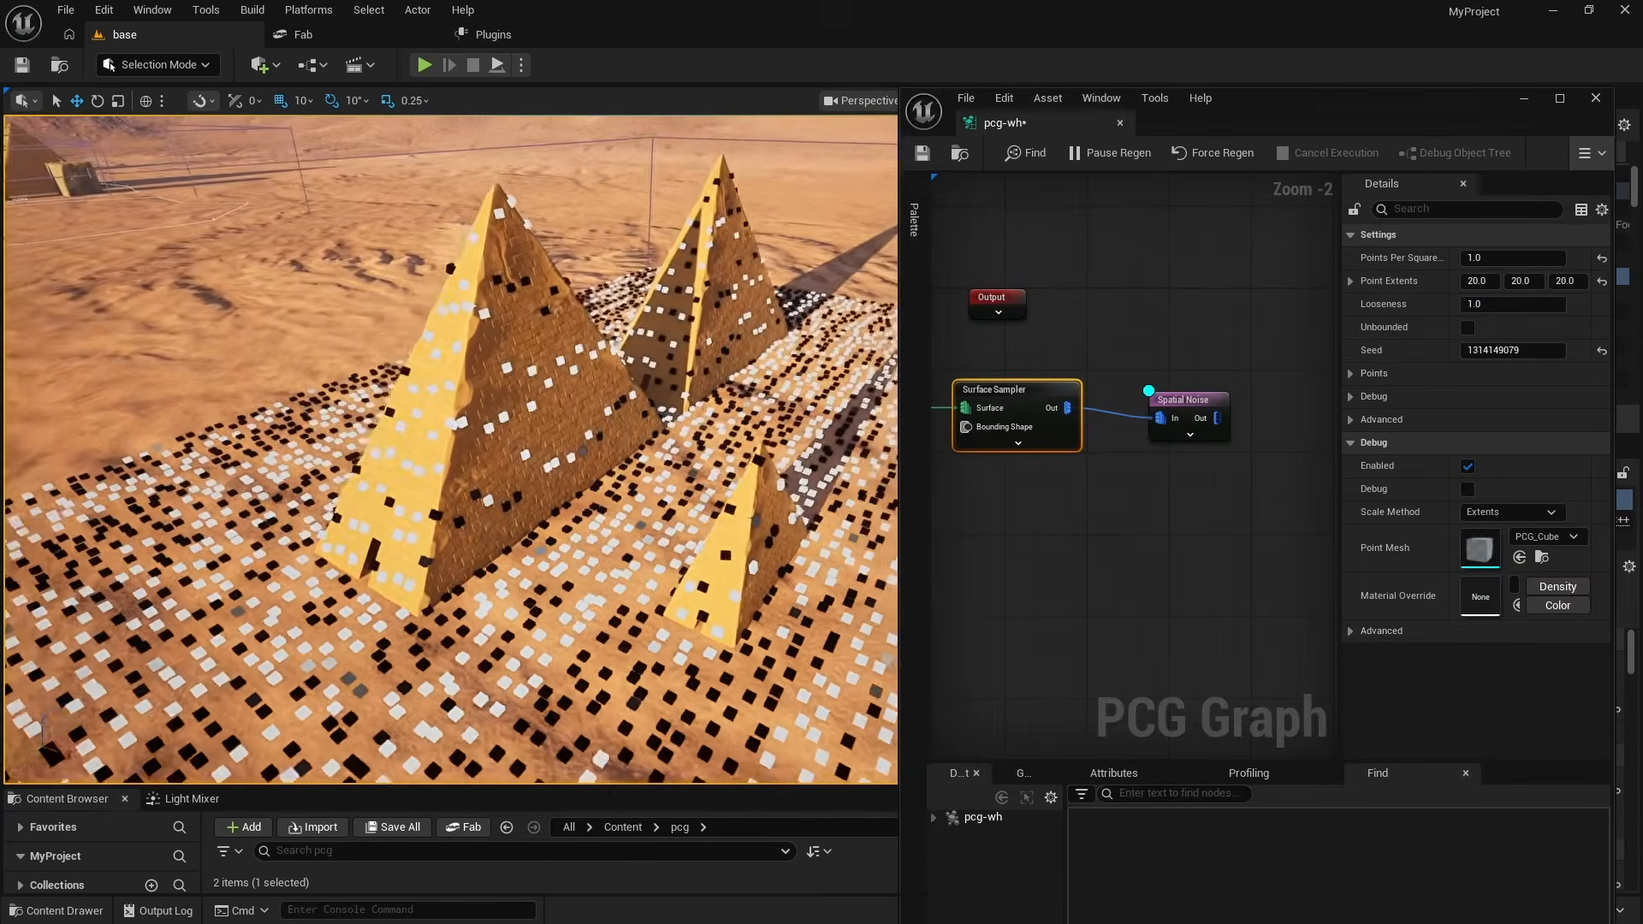
key("d")
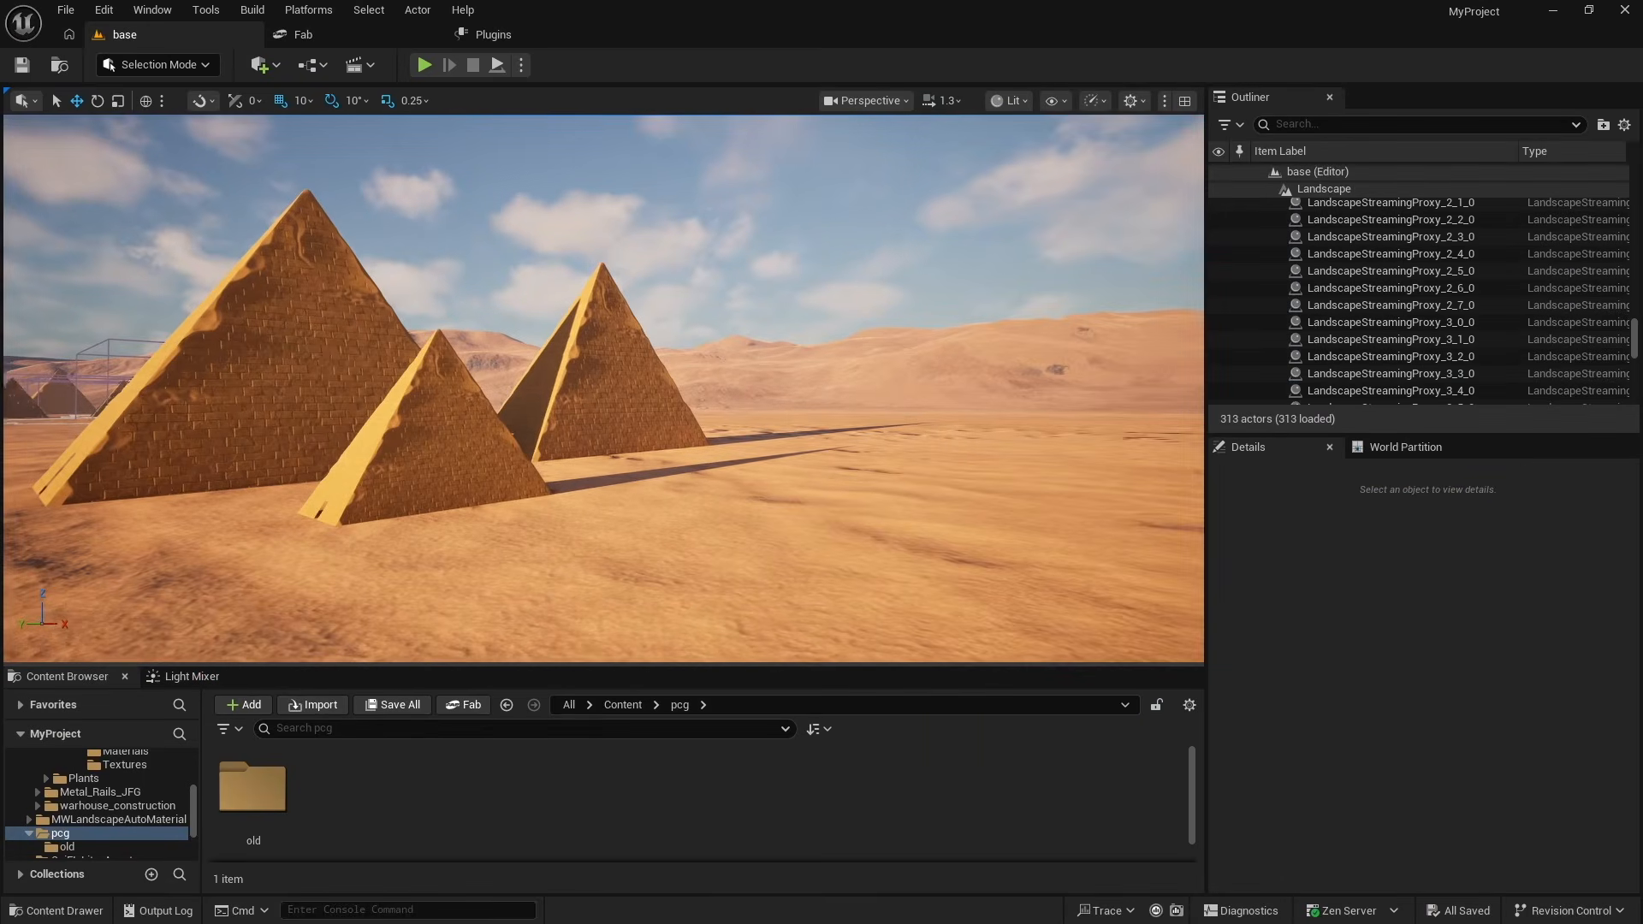
key("d")
key("a")
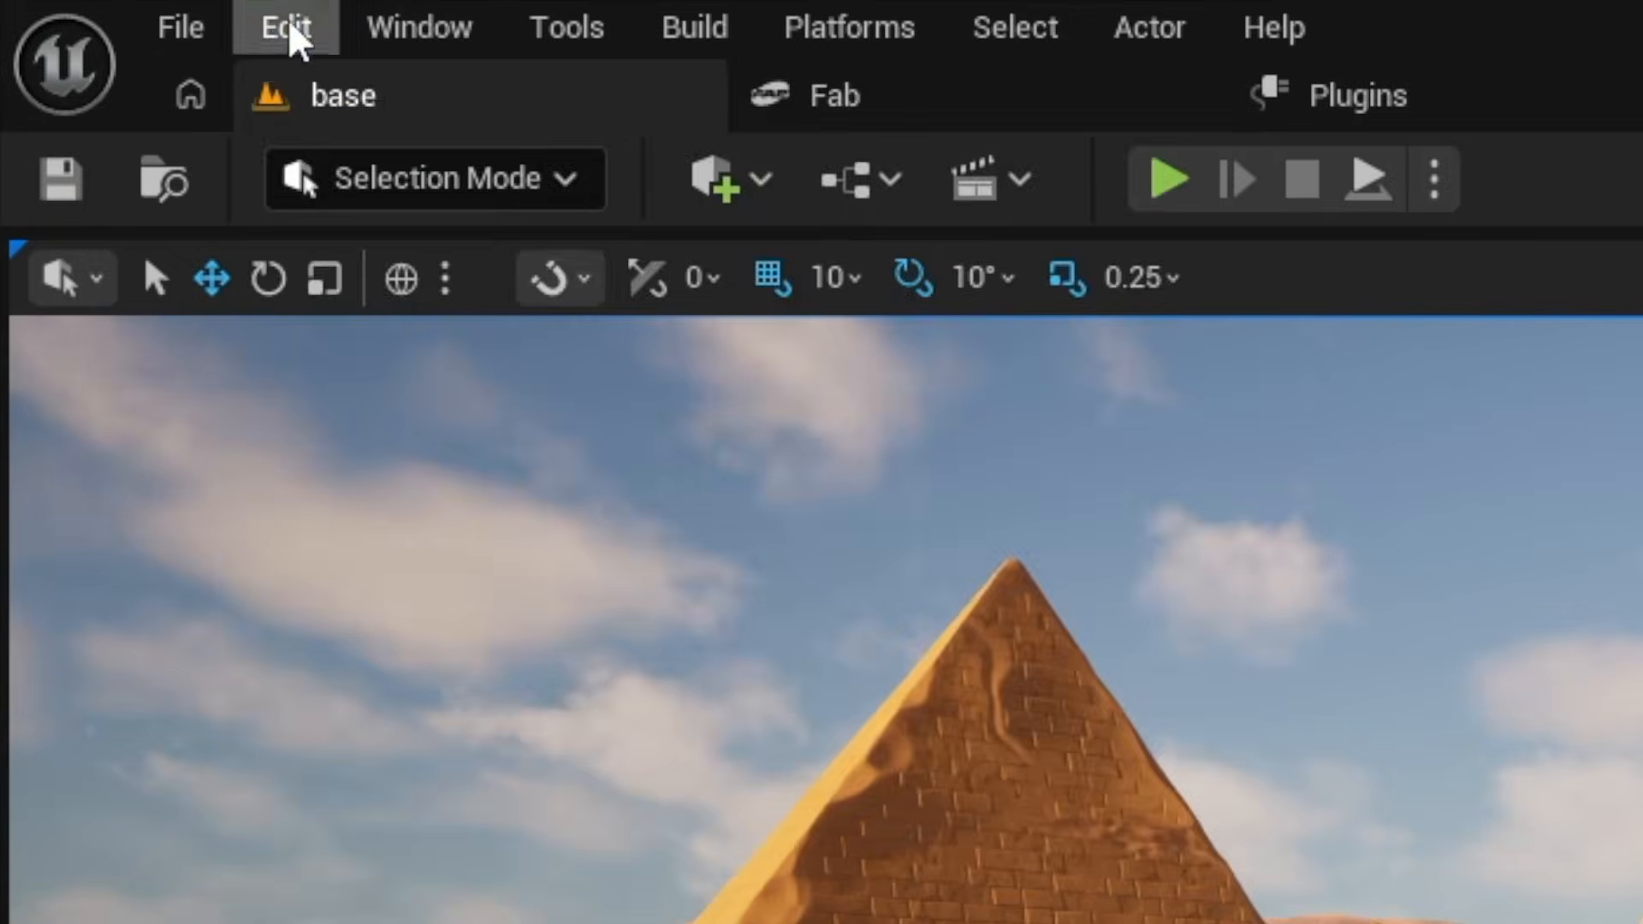
- Open the project's plugin list and search it for pcg
left_click(105, 11)
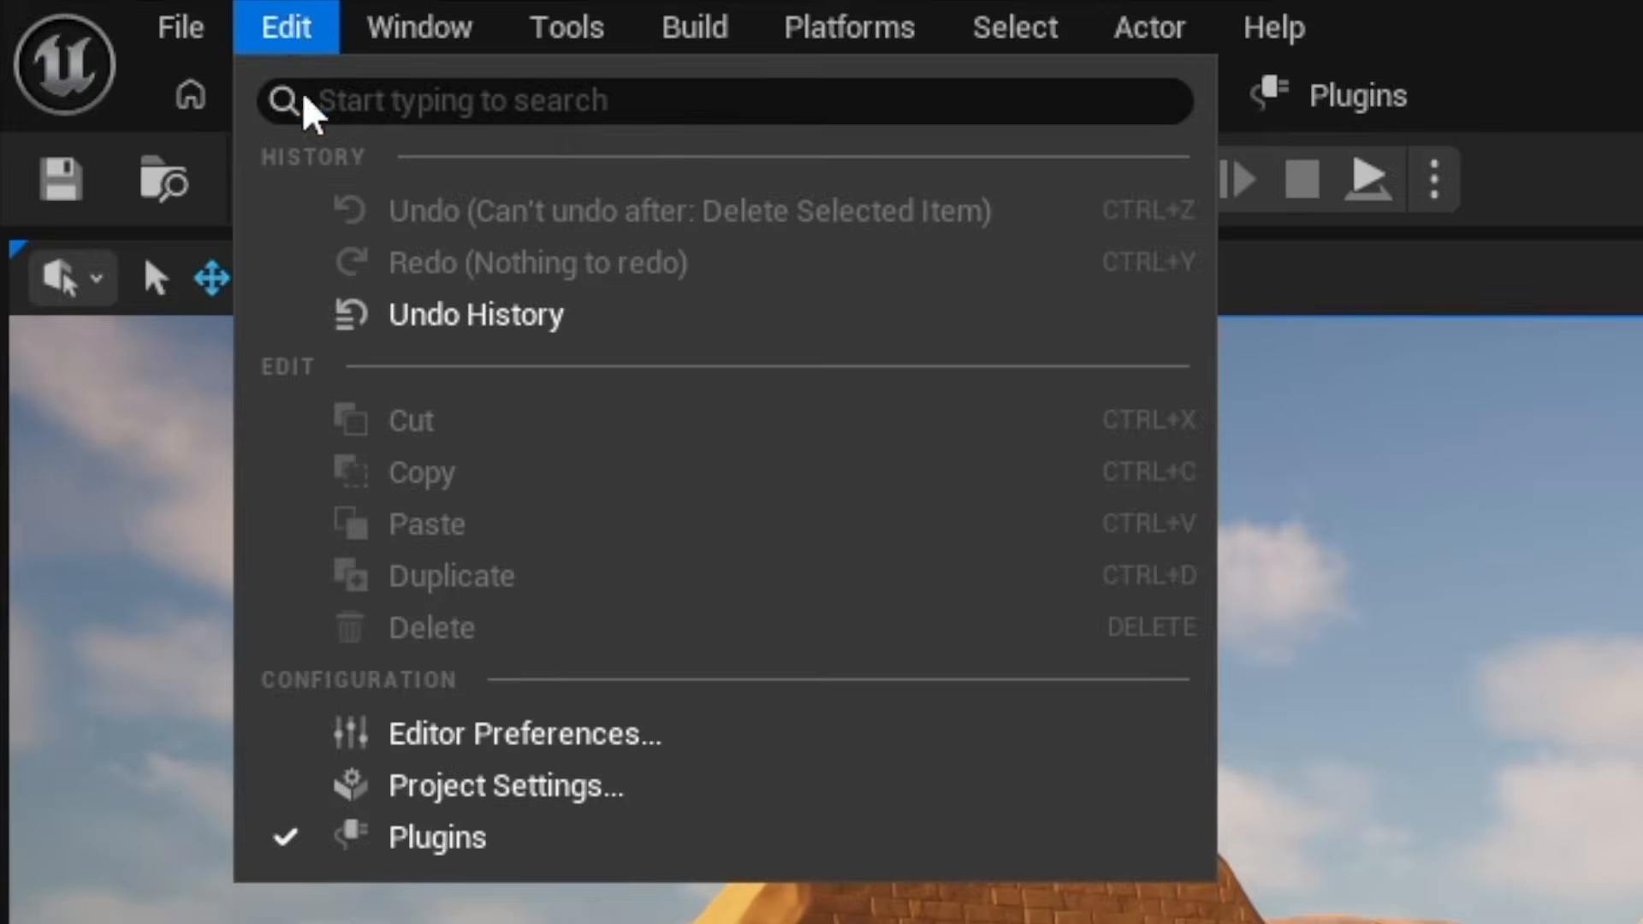
left_click(479, 843)
type("pcg")
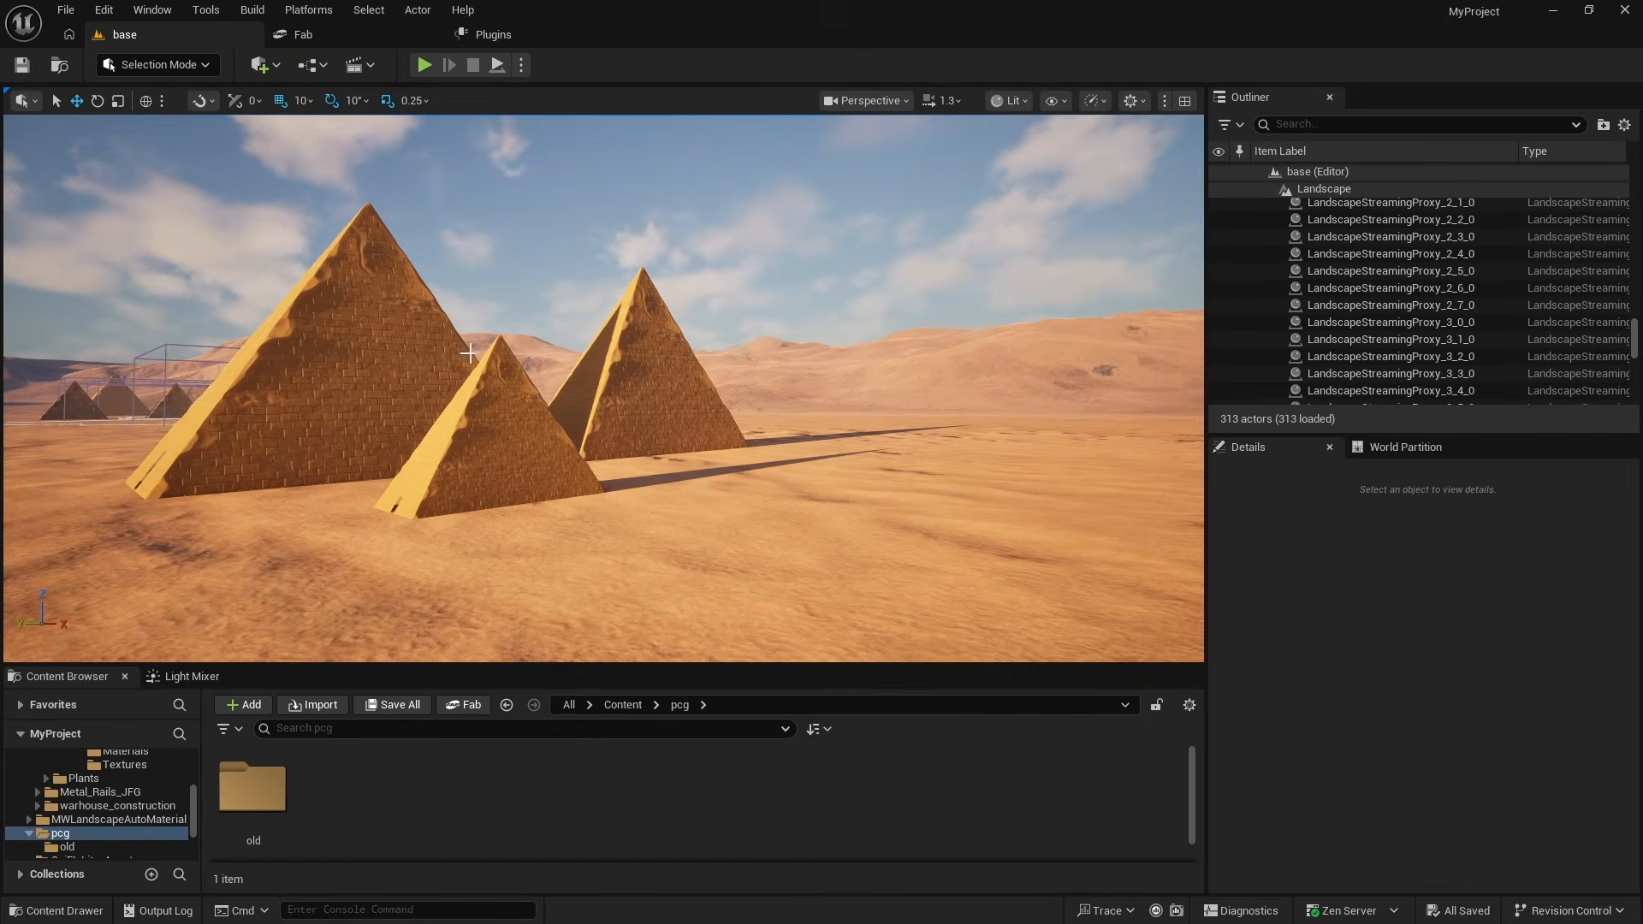
- Open the pcg folder inside the project's Content directory
right_click_drag(584, 378, 710, 376)
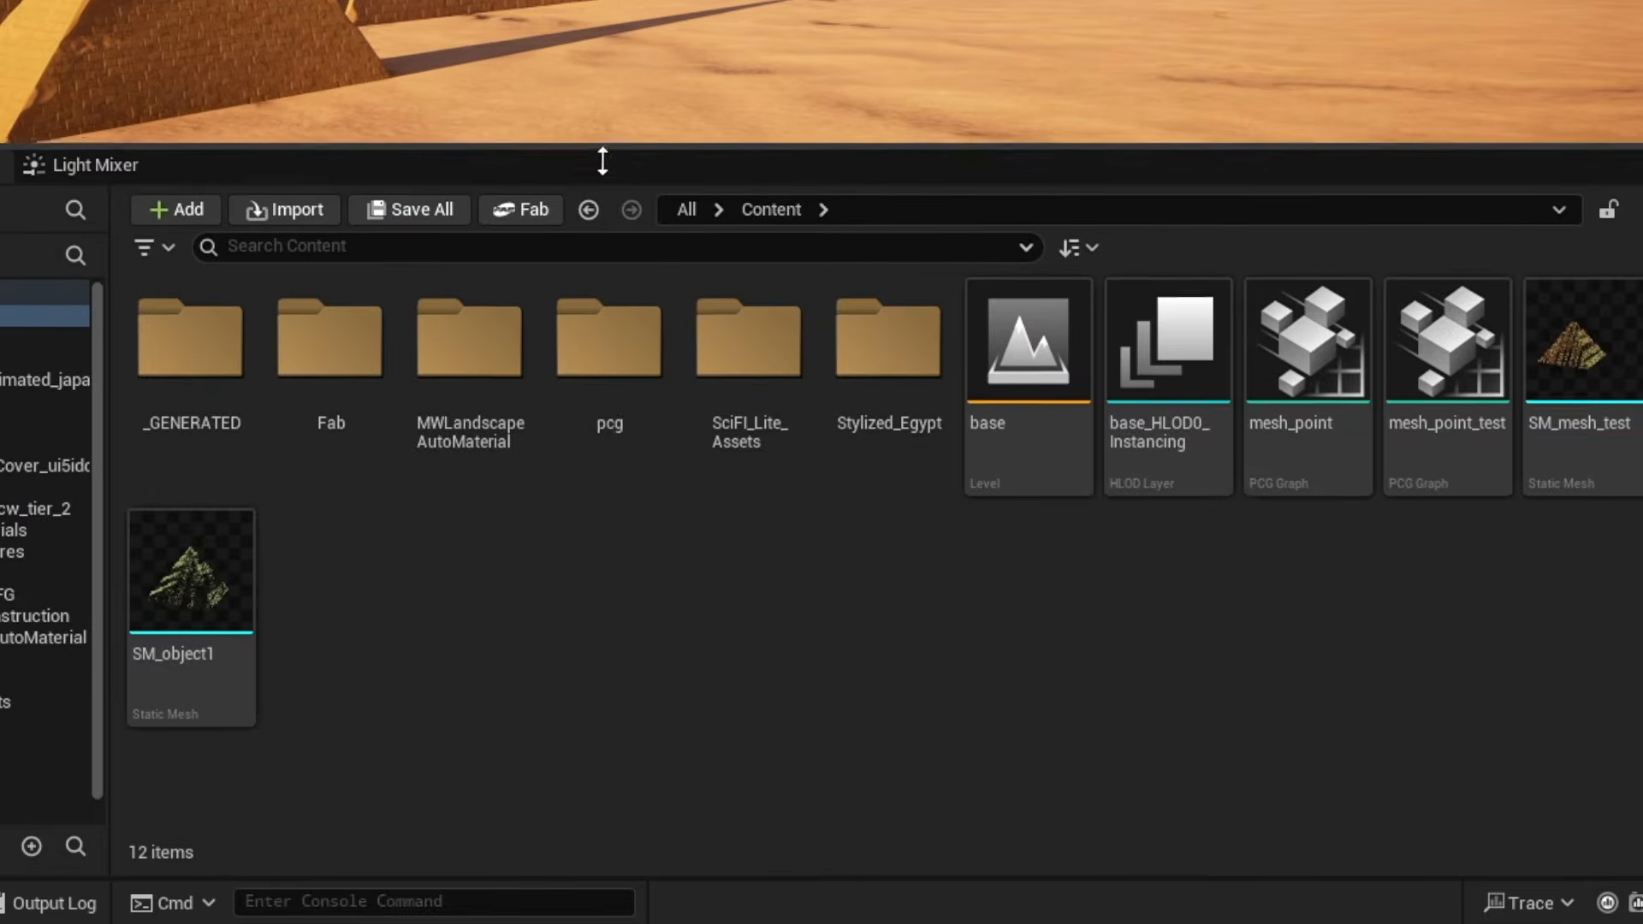
left_click_drag(602, 160, 603, 174)
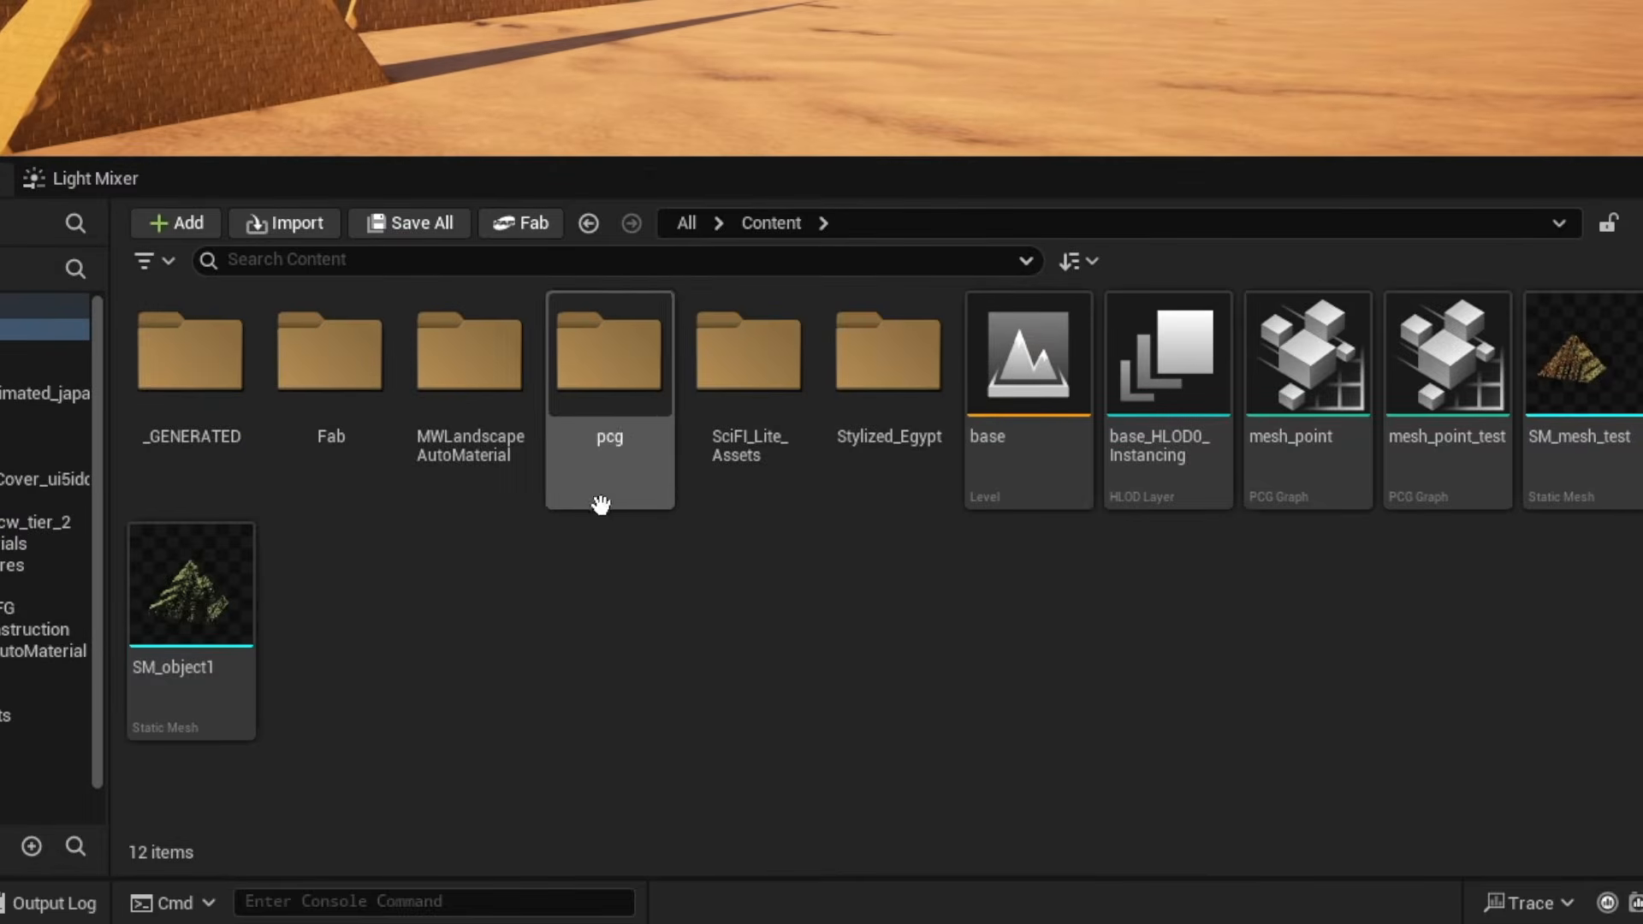
double_click(607, 383)
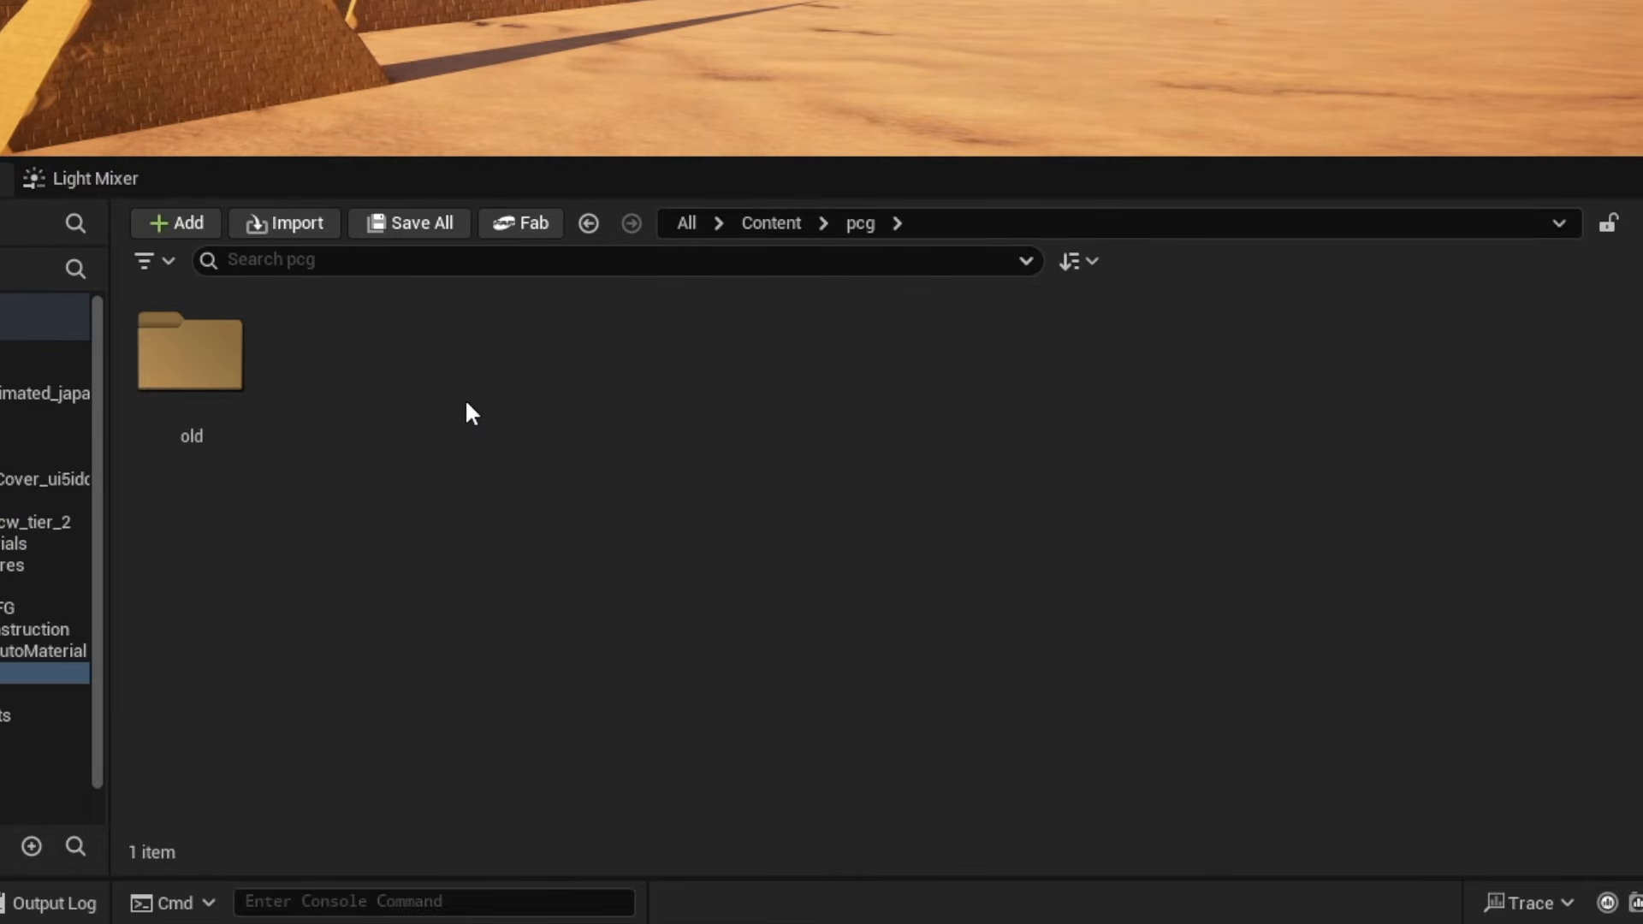
- Create an empty PCG Graph in the pcg folder and name it pcg-wh
right_click(345, 368)
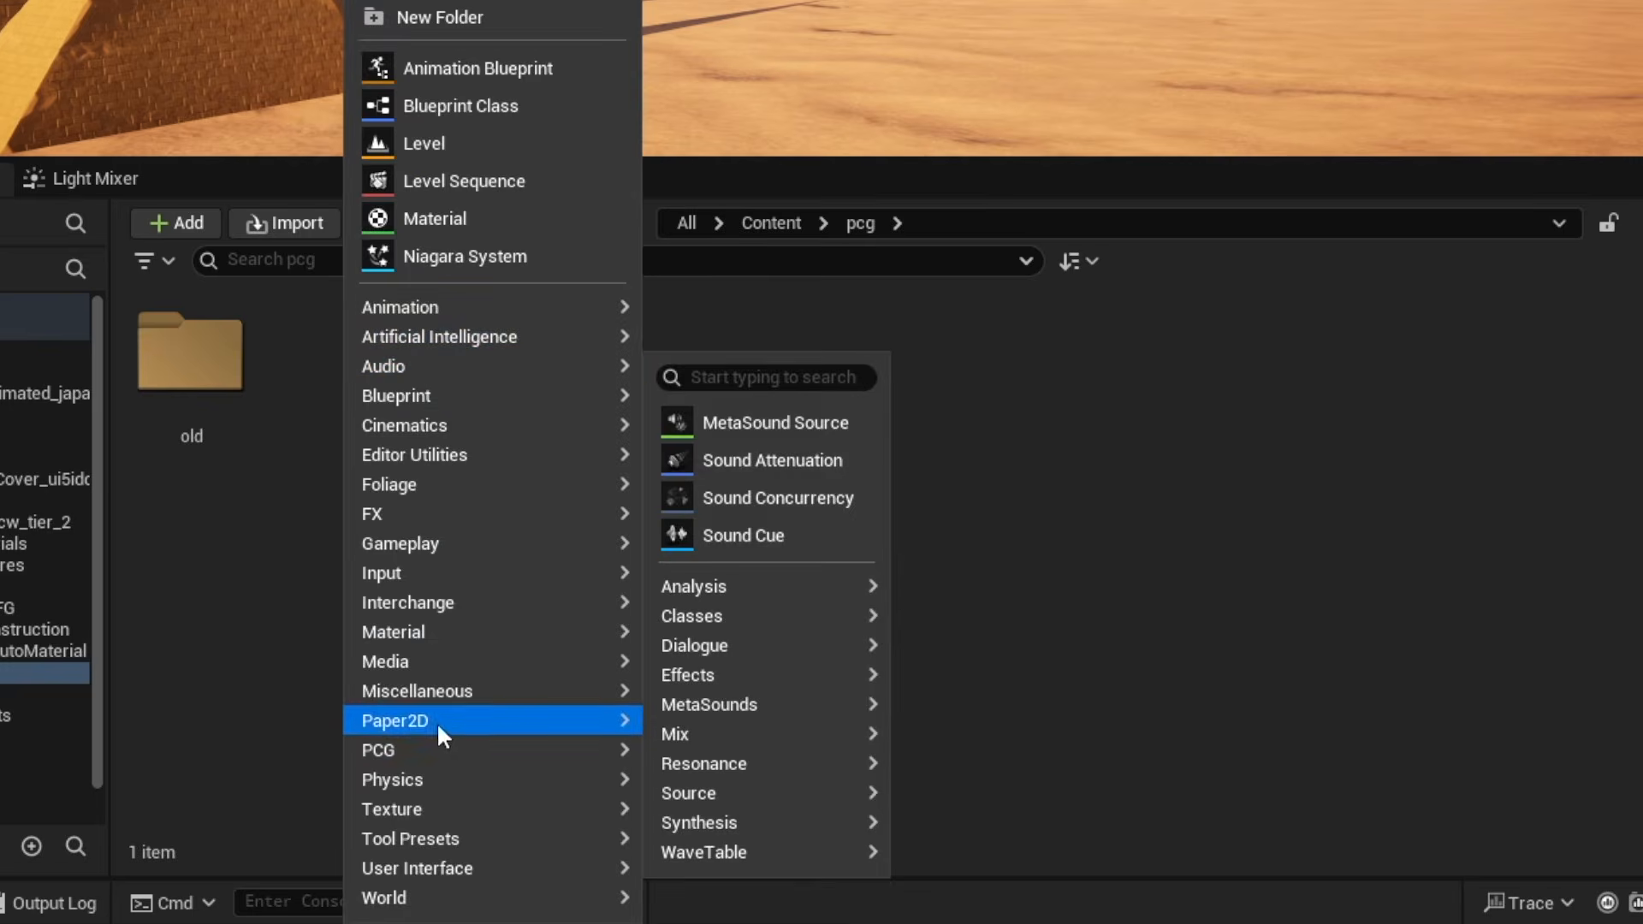
mouse_move(449, 750)
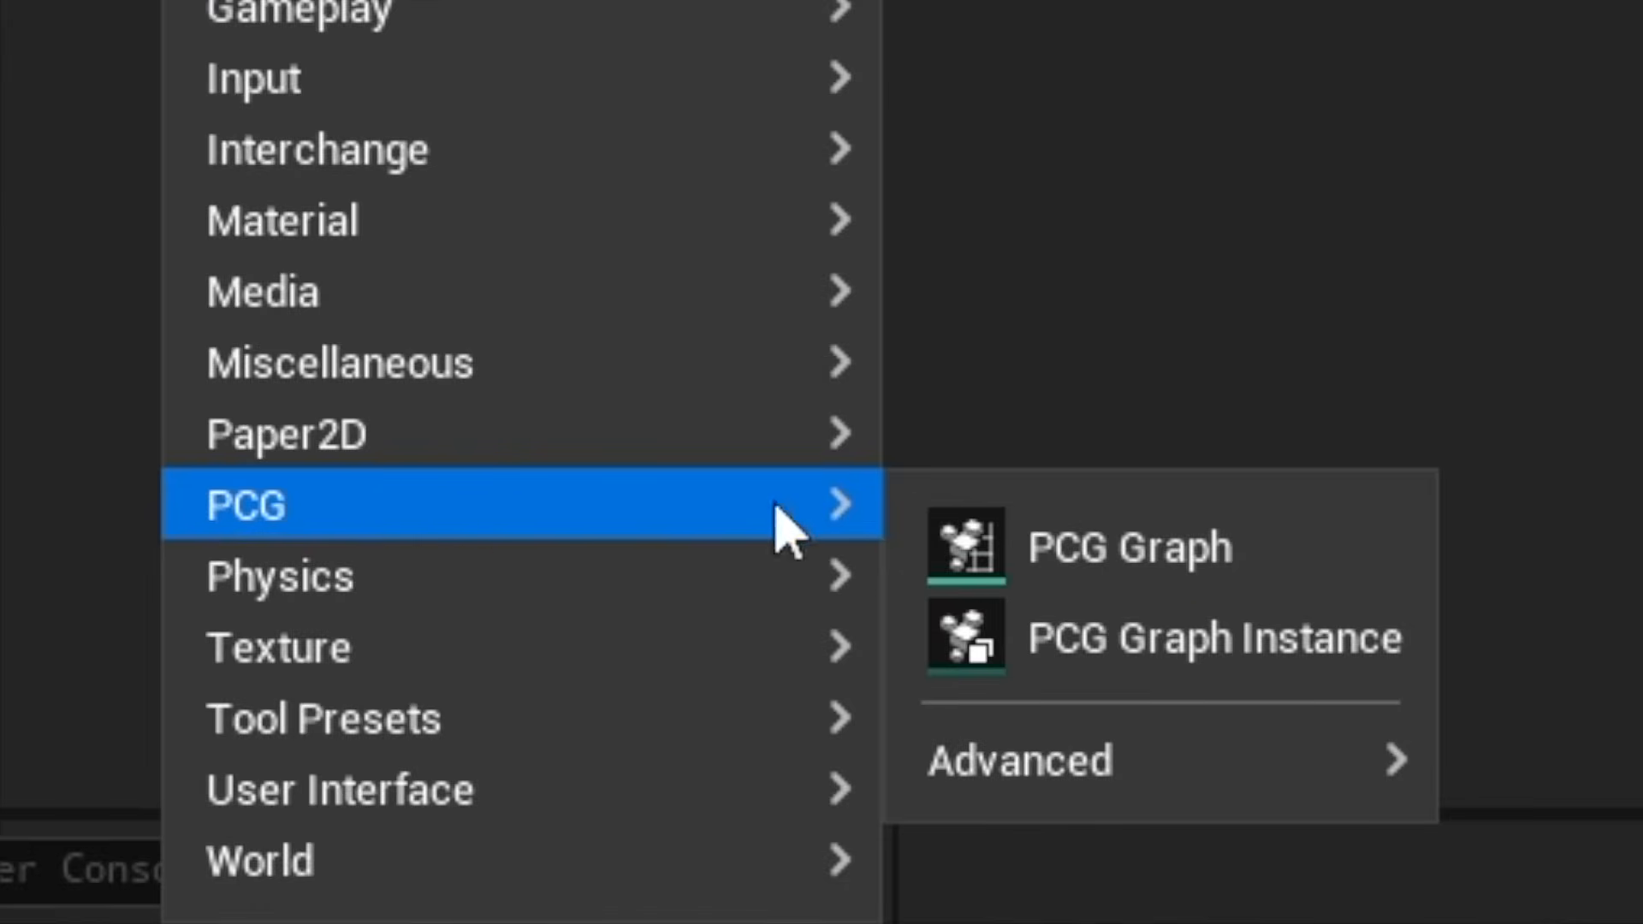
left_click(1117, 554)
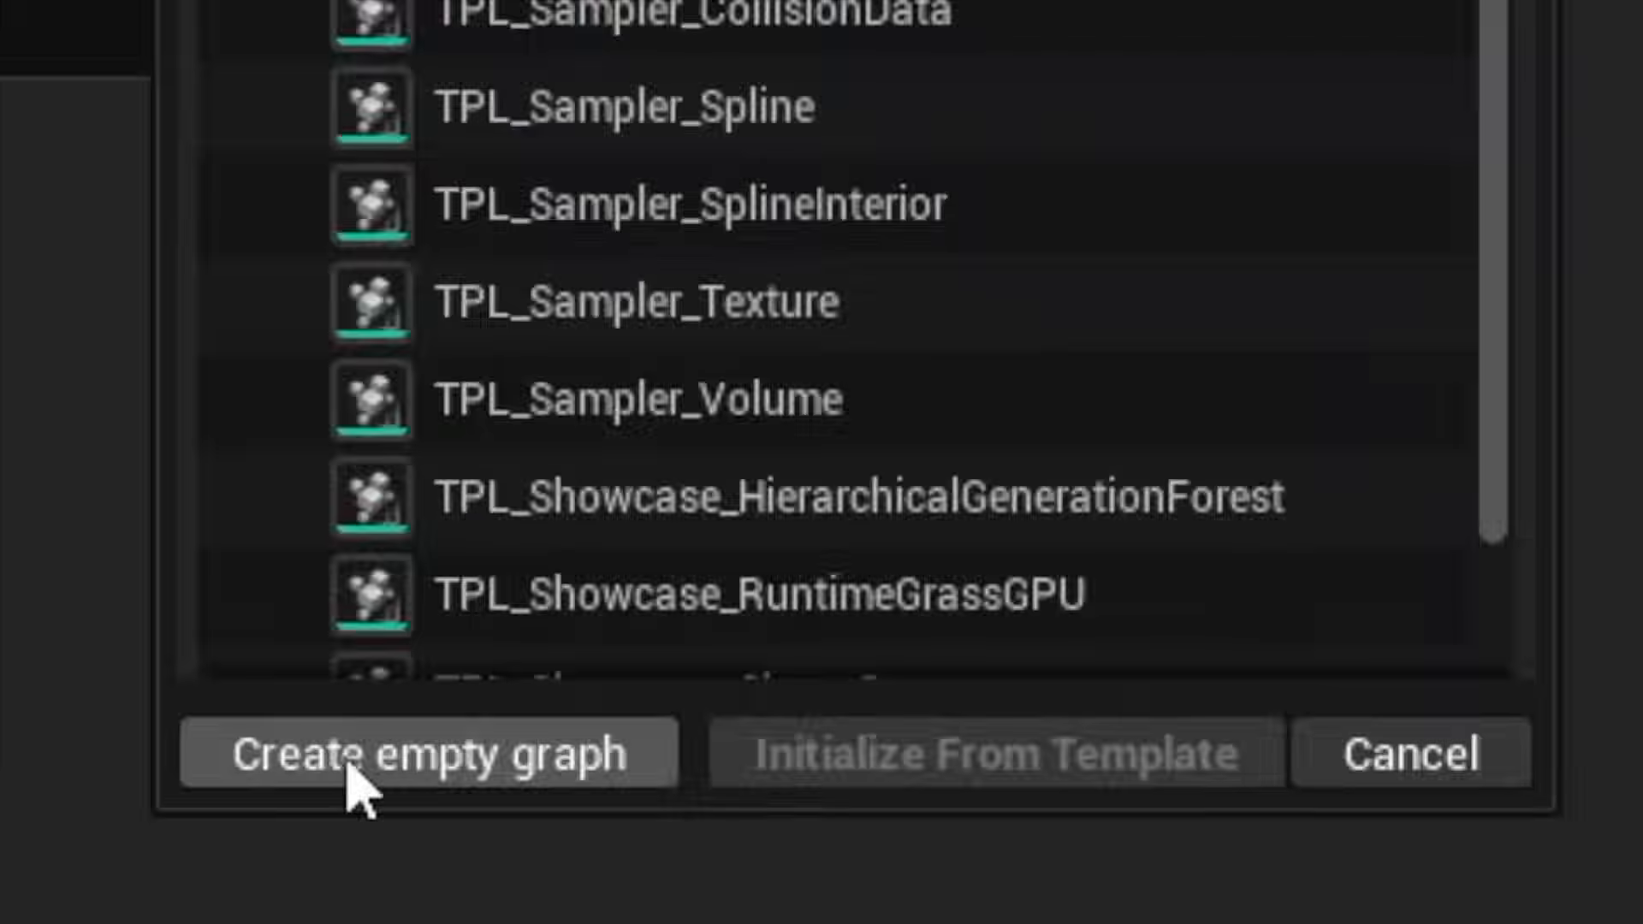
left_click(571, 850)
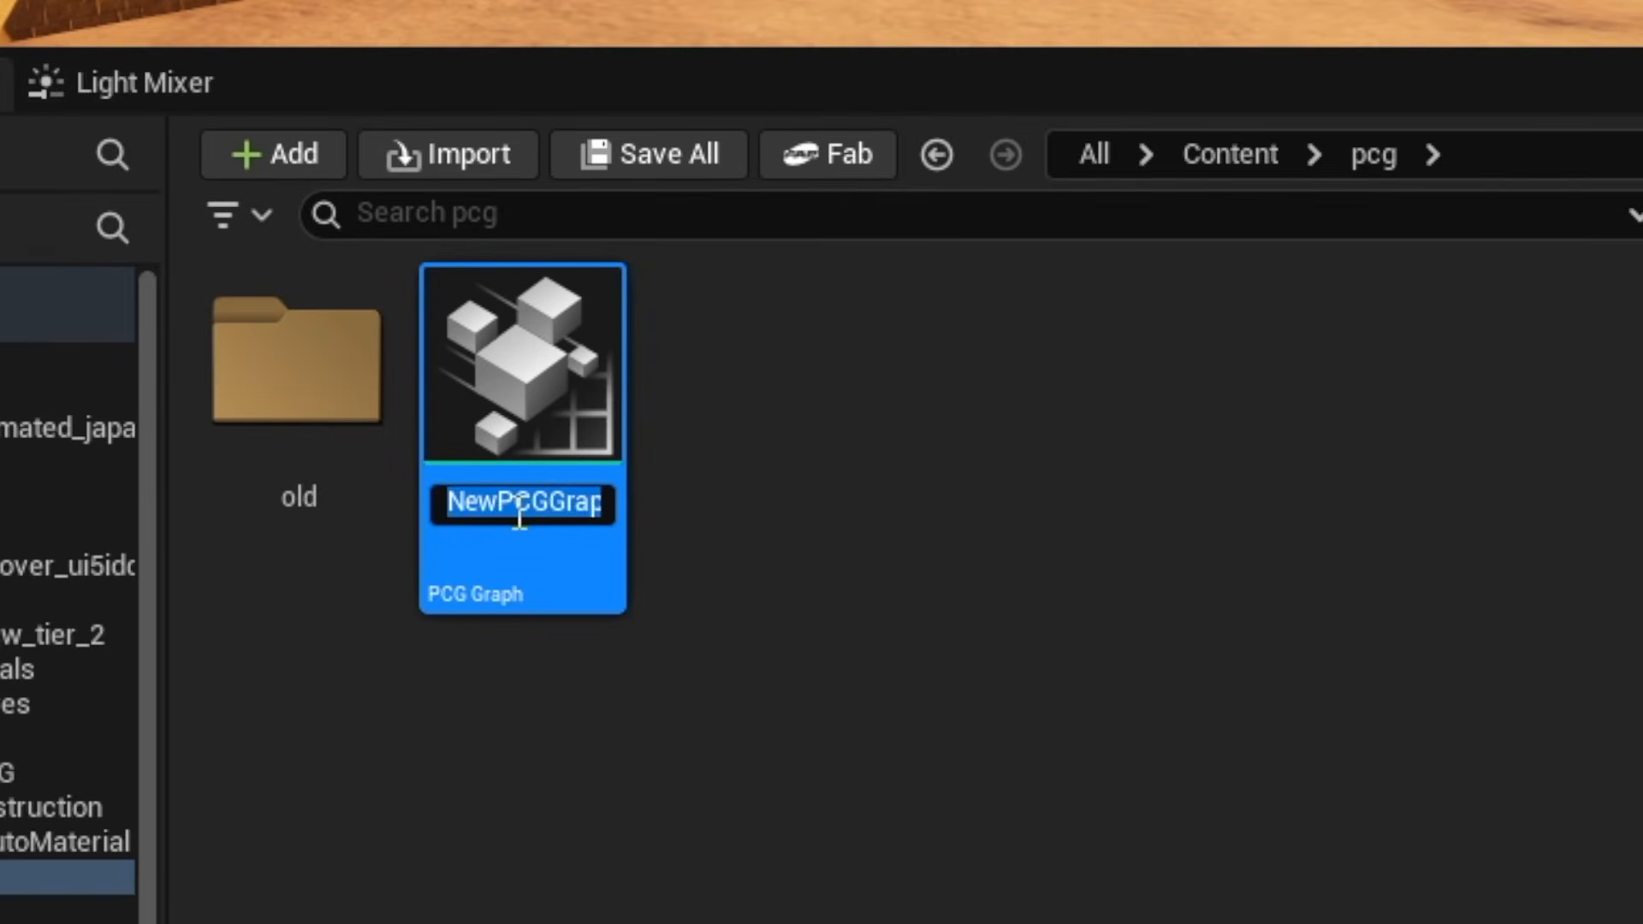
type("pcg-wh")
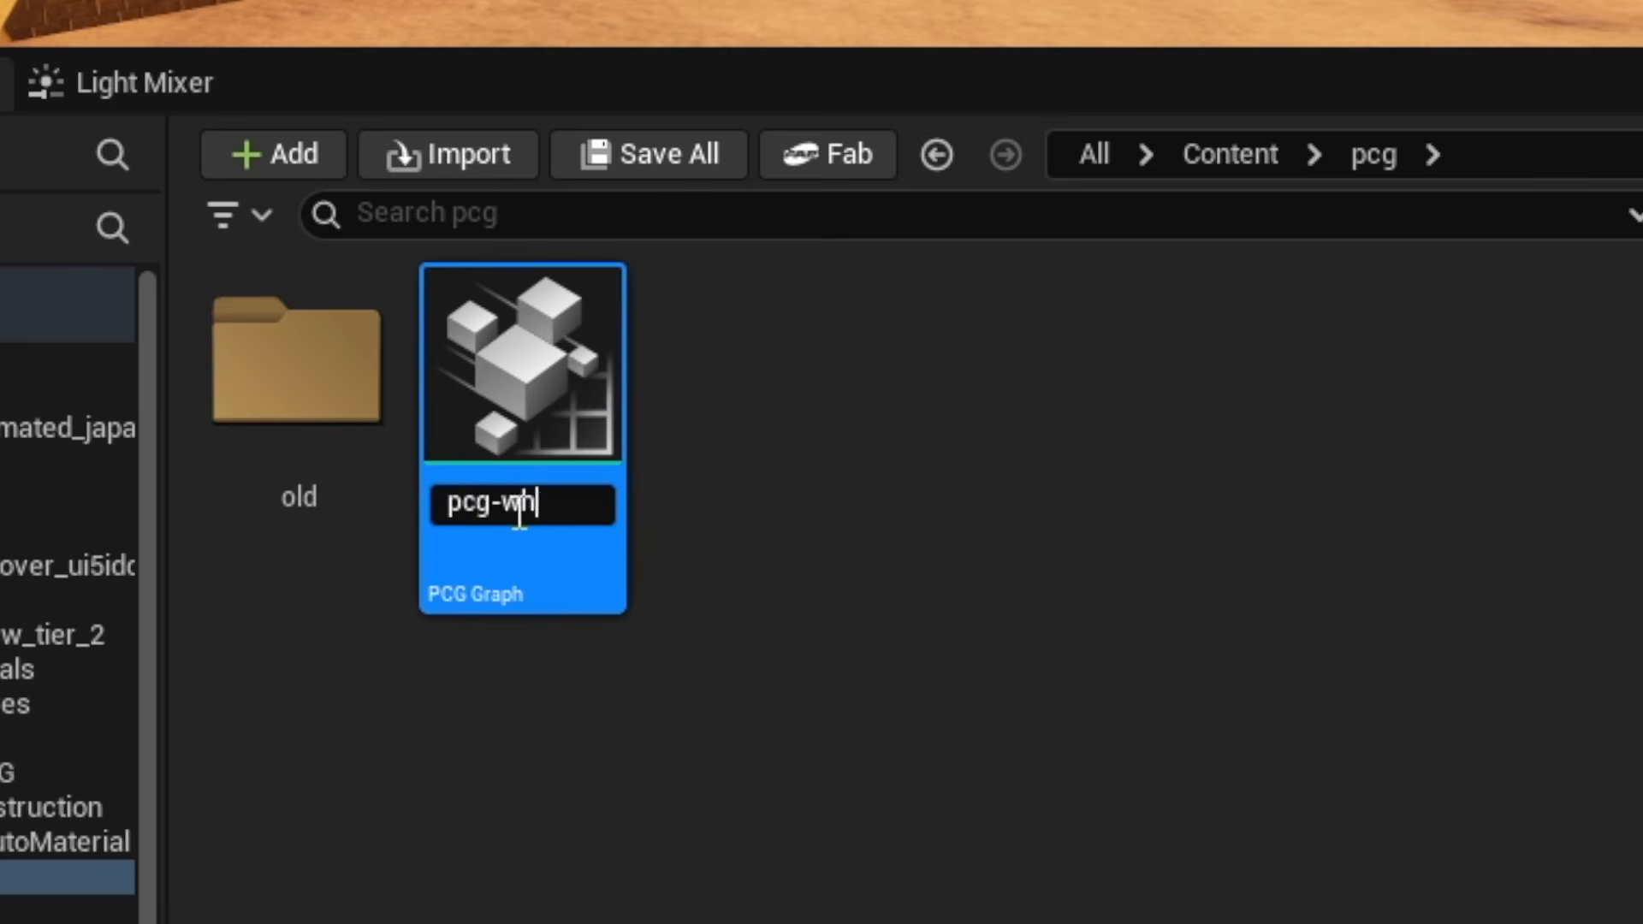
key("Return")
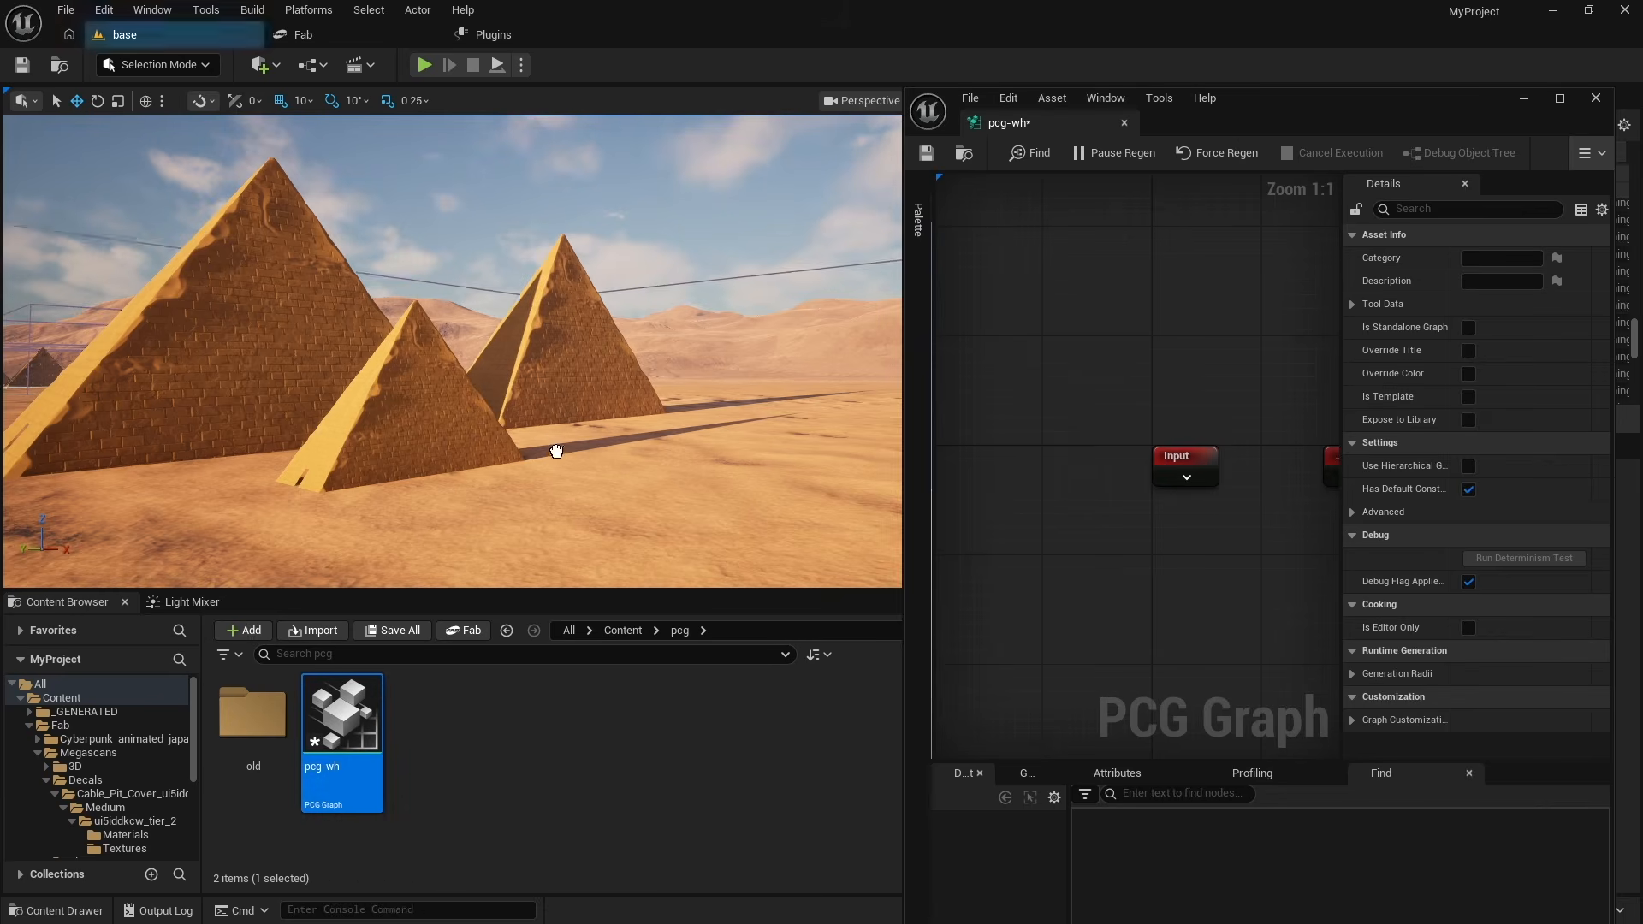
- Place the pcg-wh graph in the level as a PCG volume and move it over the pyramids
left_click_drag(556, 451, 471, 274)
right_click_drag(471, 274, 240, 351)
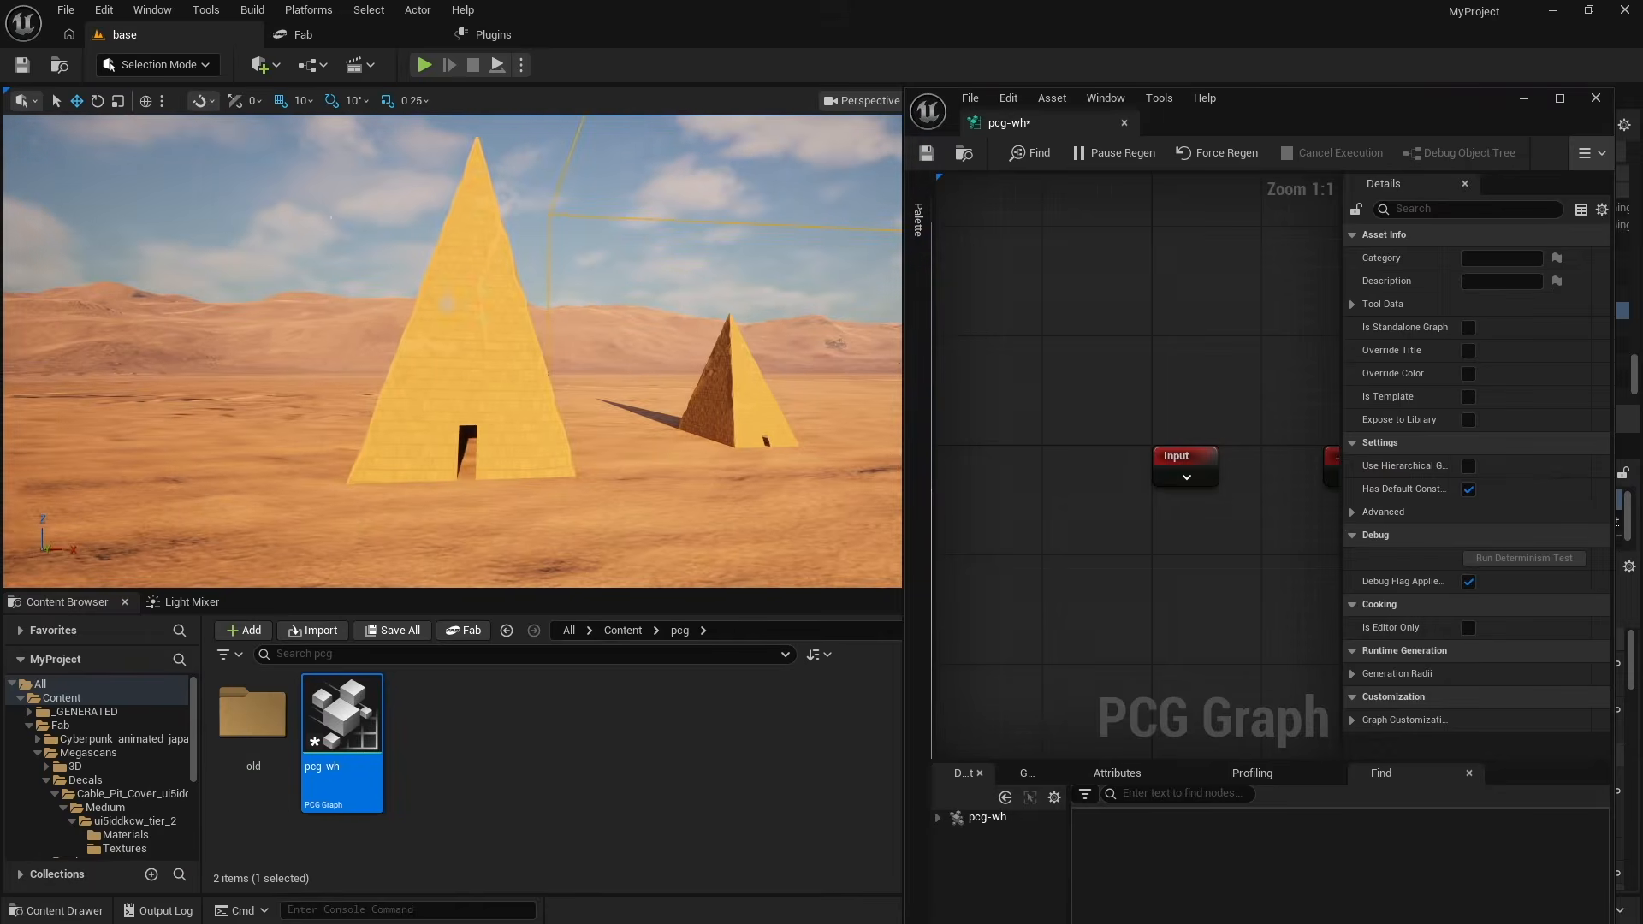
right_click_drag(581, 167, 857, 324)
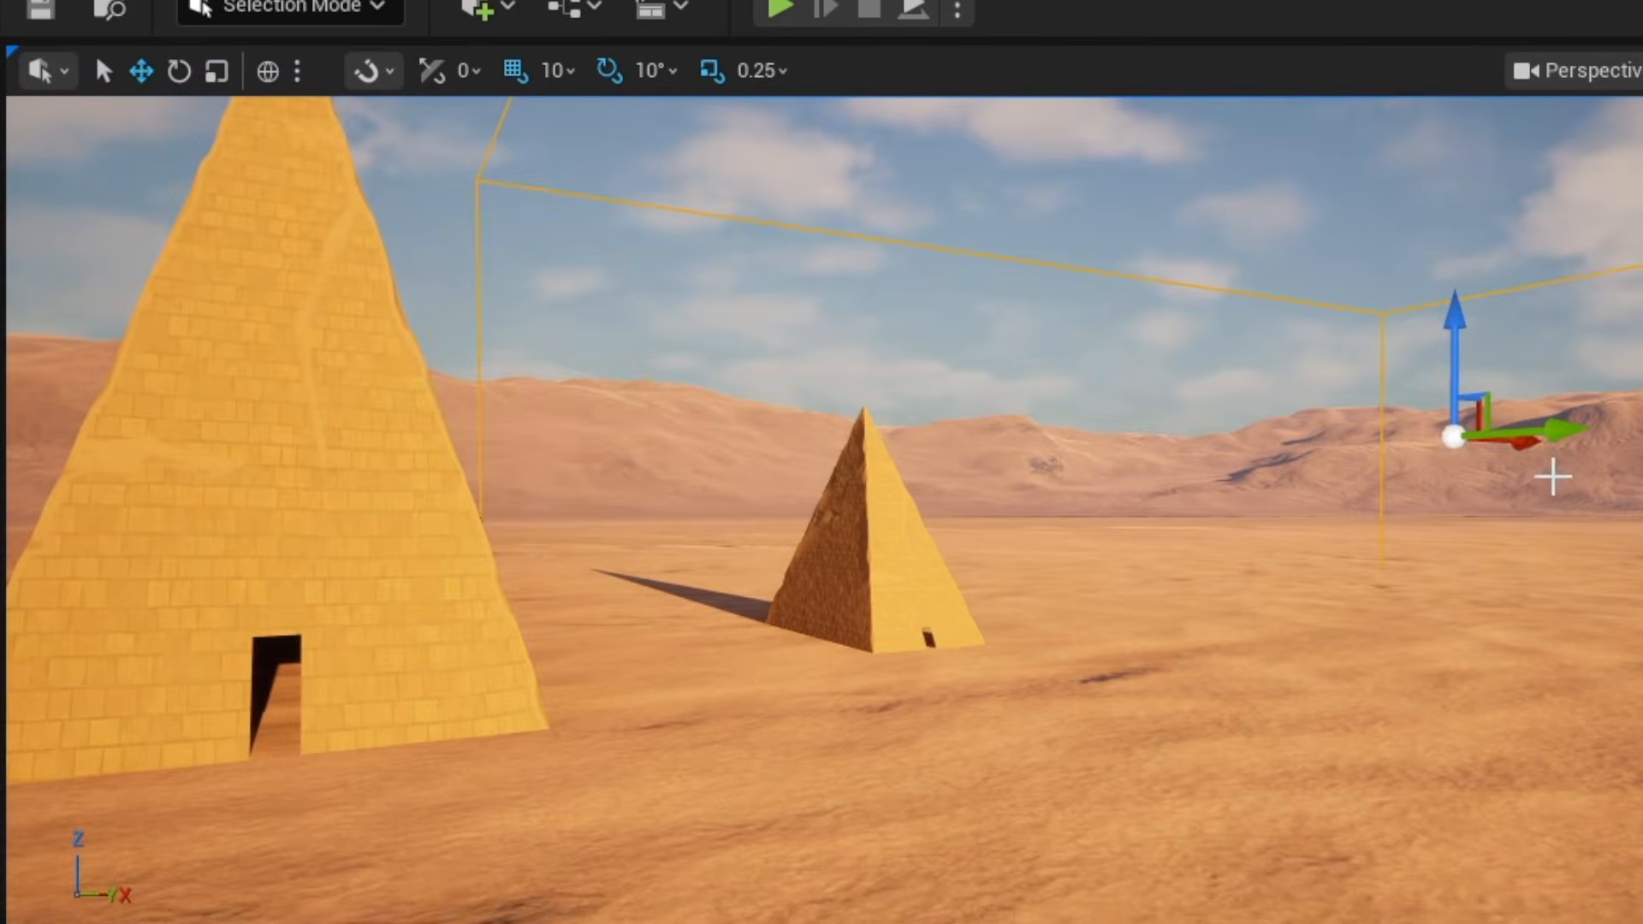
left_click_drag(1532, 453, 1180, 444)
right_click_drag(1181, 444, 1048, 438)
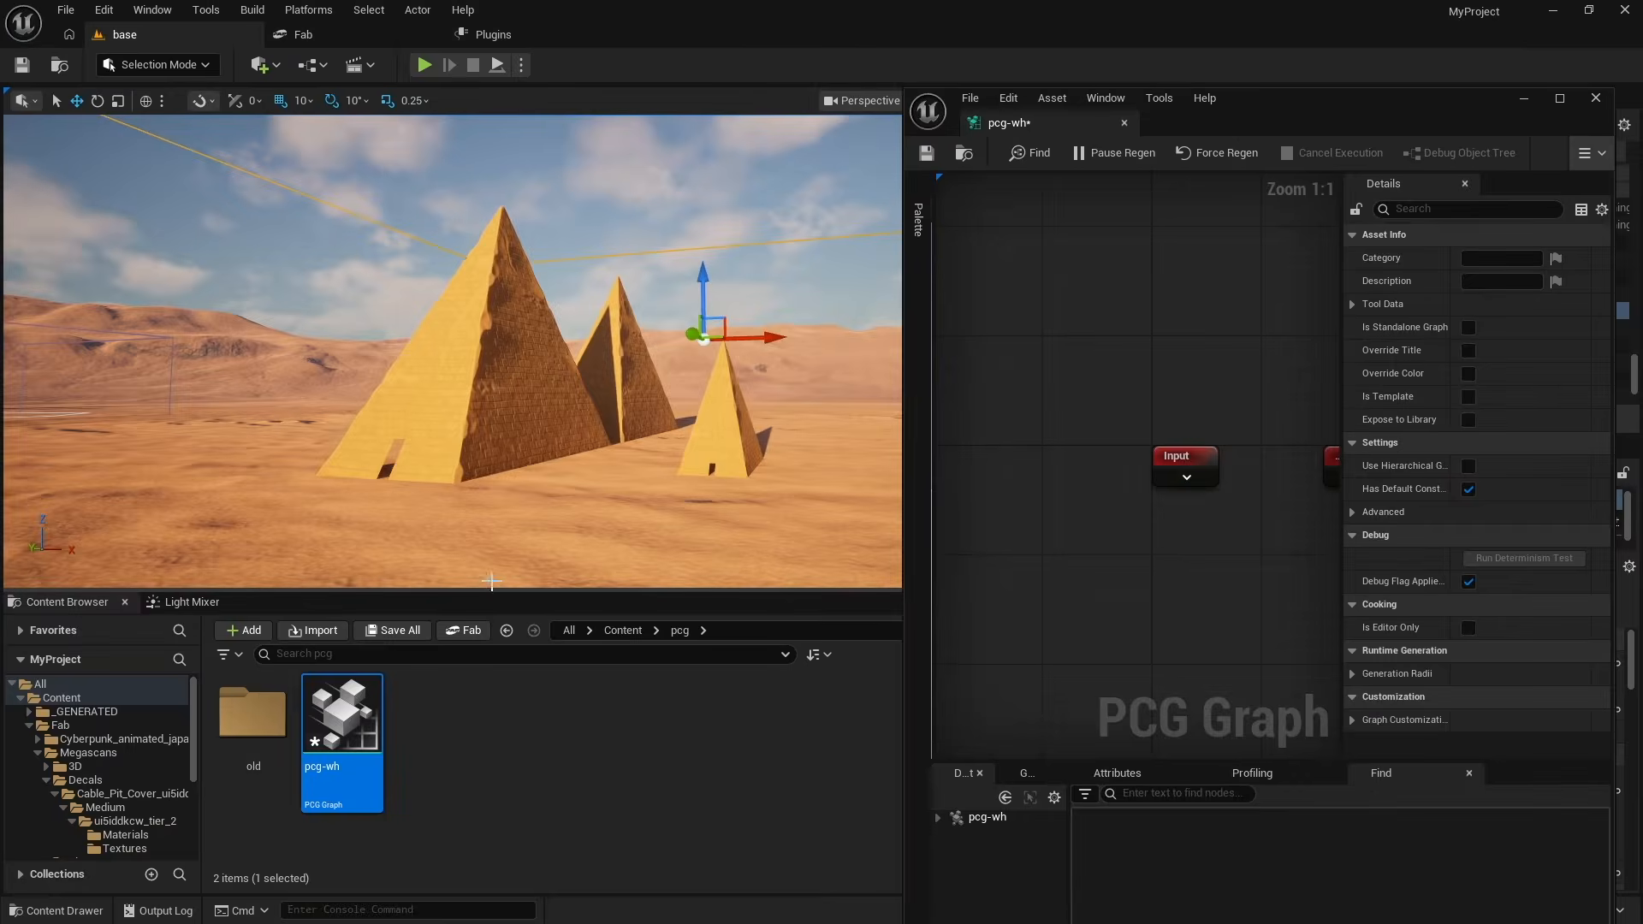
- Make the level viewport taller and widen the PCG graph editor beside it
left_click_drag(493, 590, 494, 788)
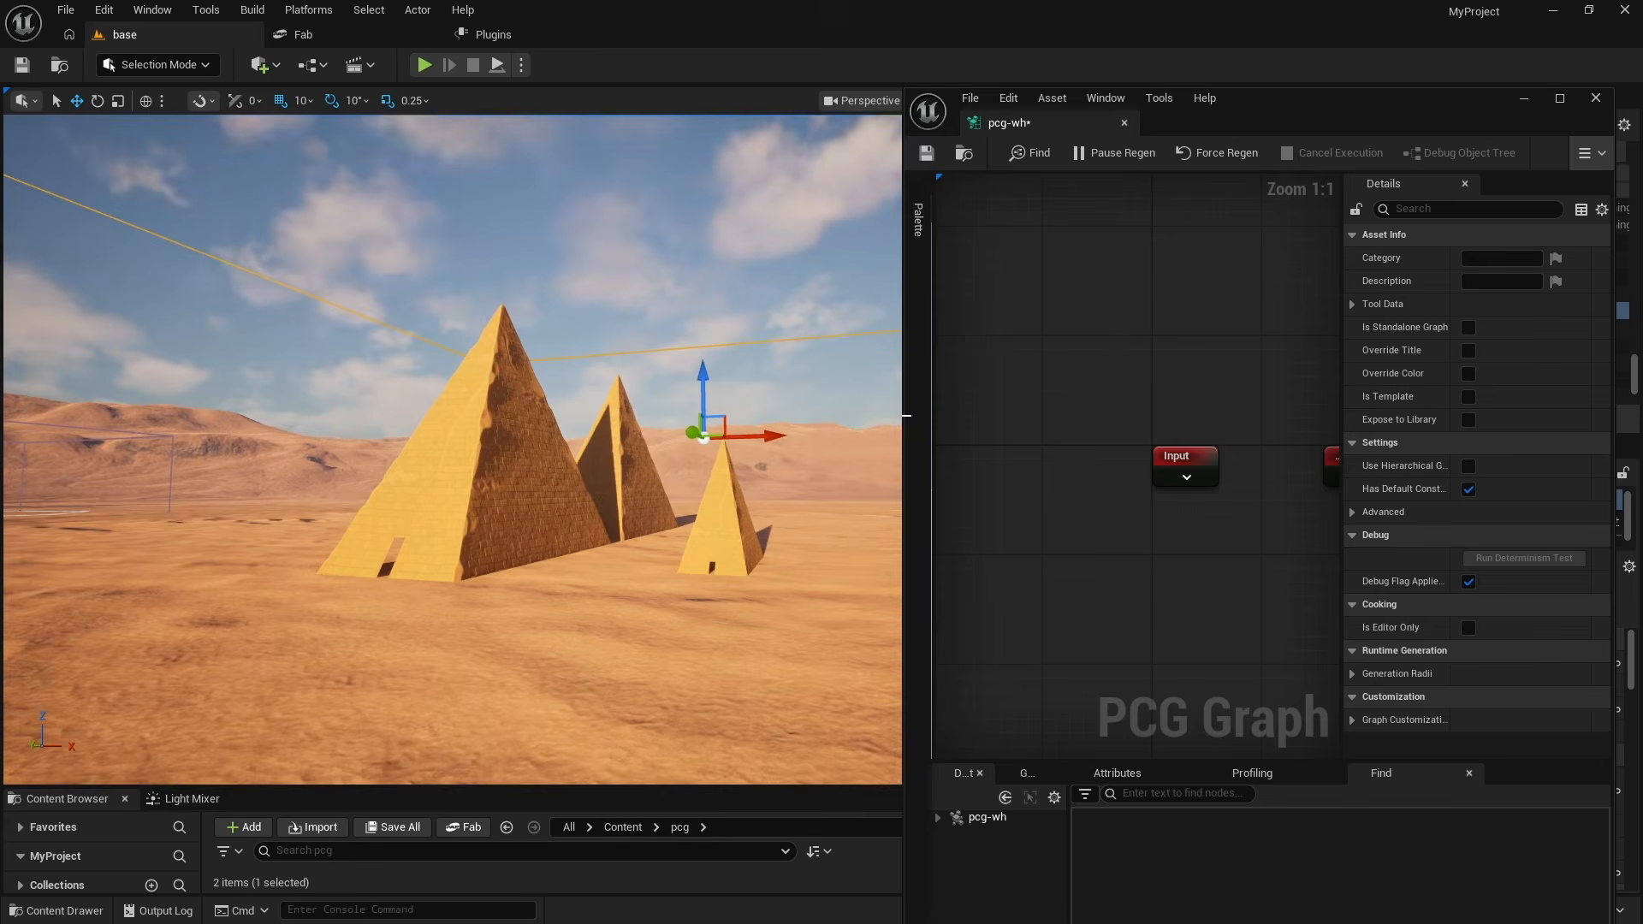
left_click_drag(906, 417, 756, 422)
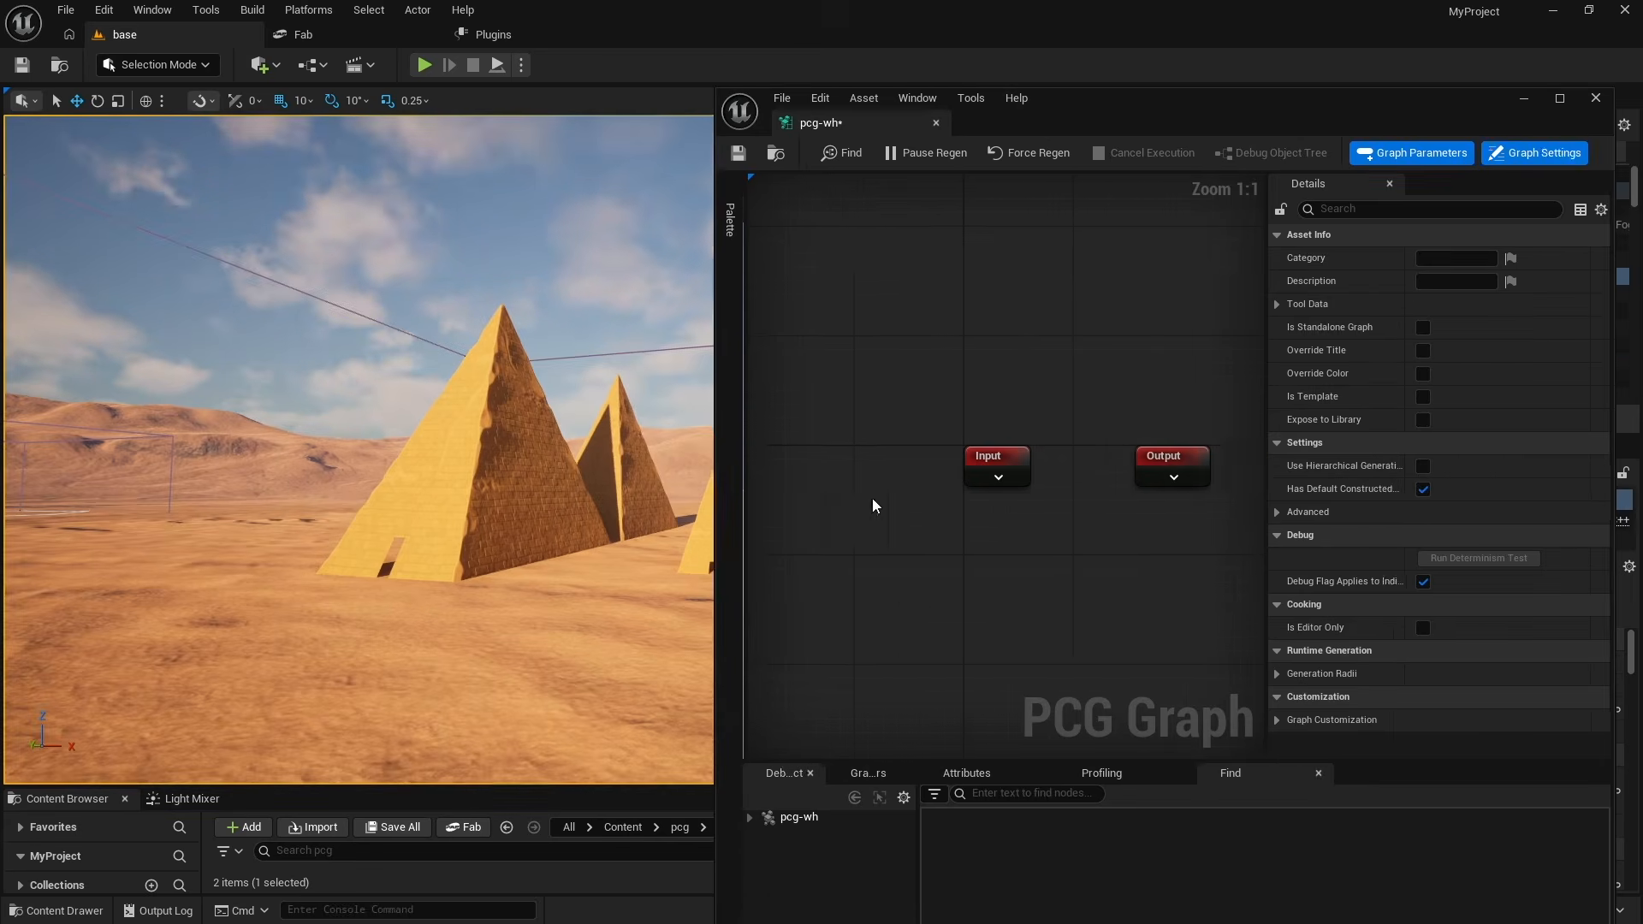
- Add a World Ray Hit Query node to the pcg-wh graph below the Input node
right_click_drag(873, 502, 820, 414)
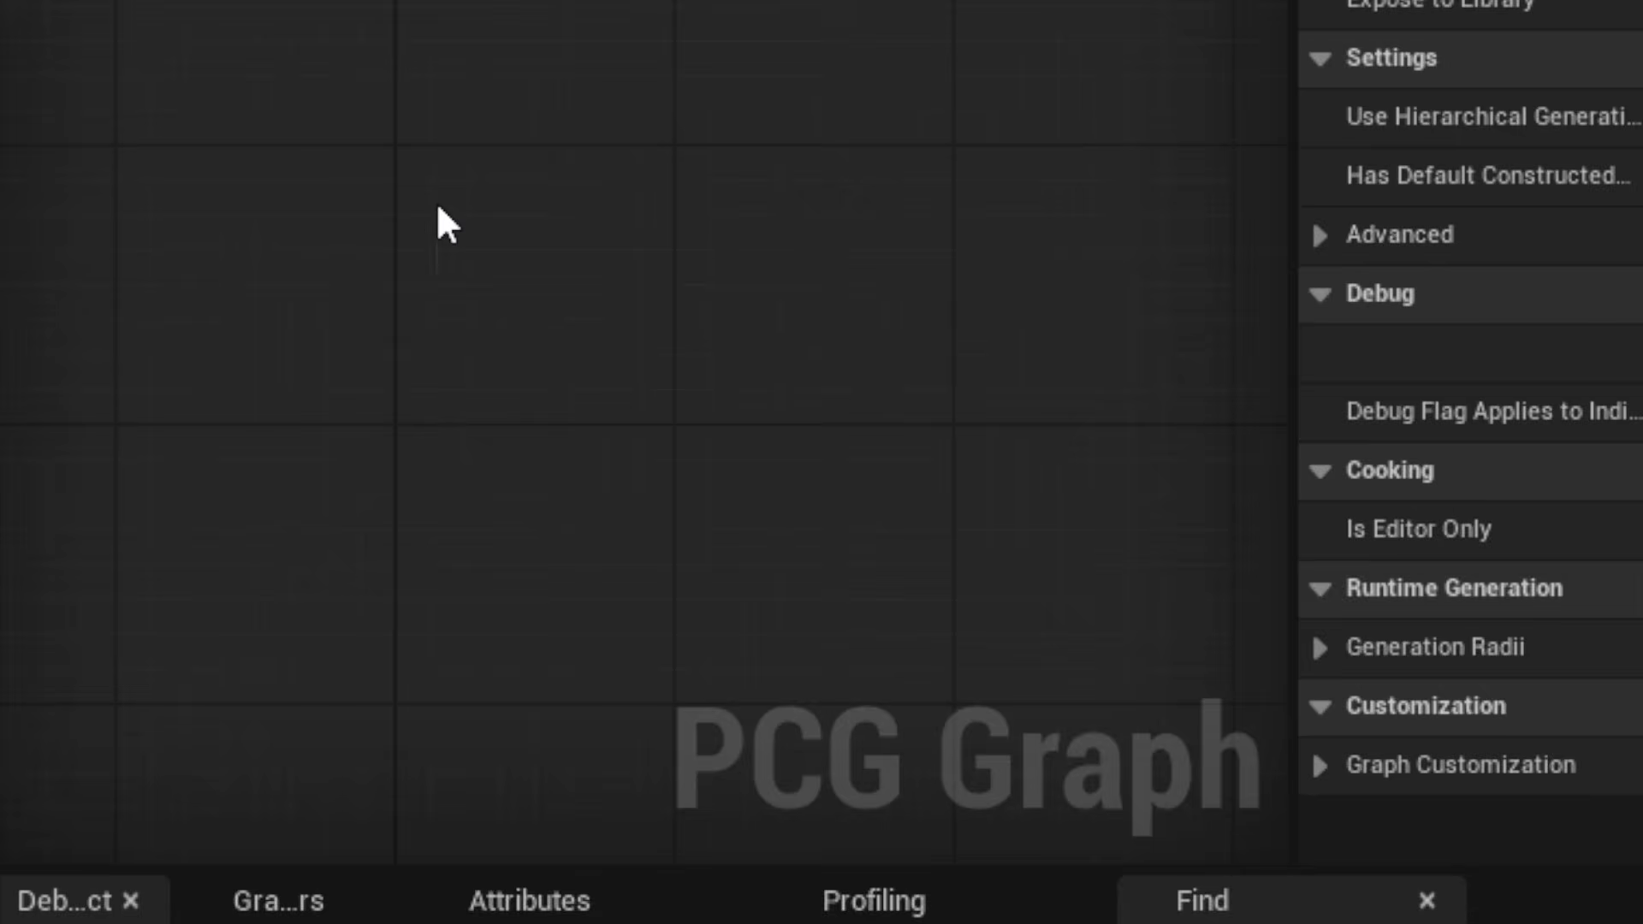
right_click(437, 208)
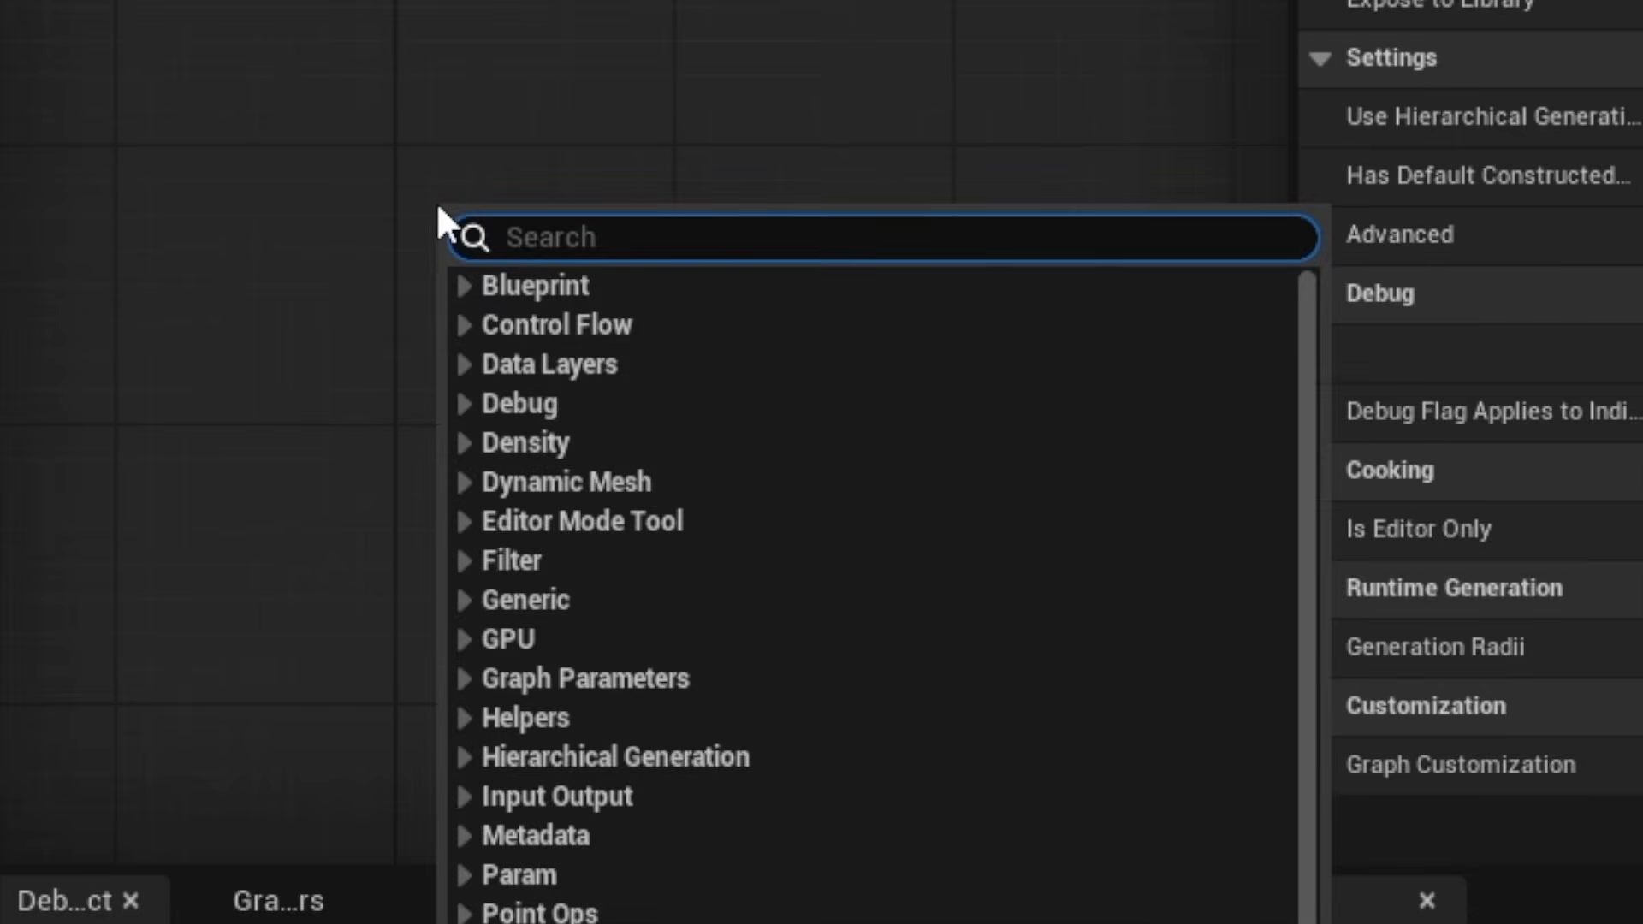
type("world ray hi")
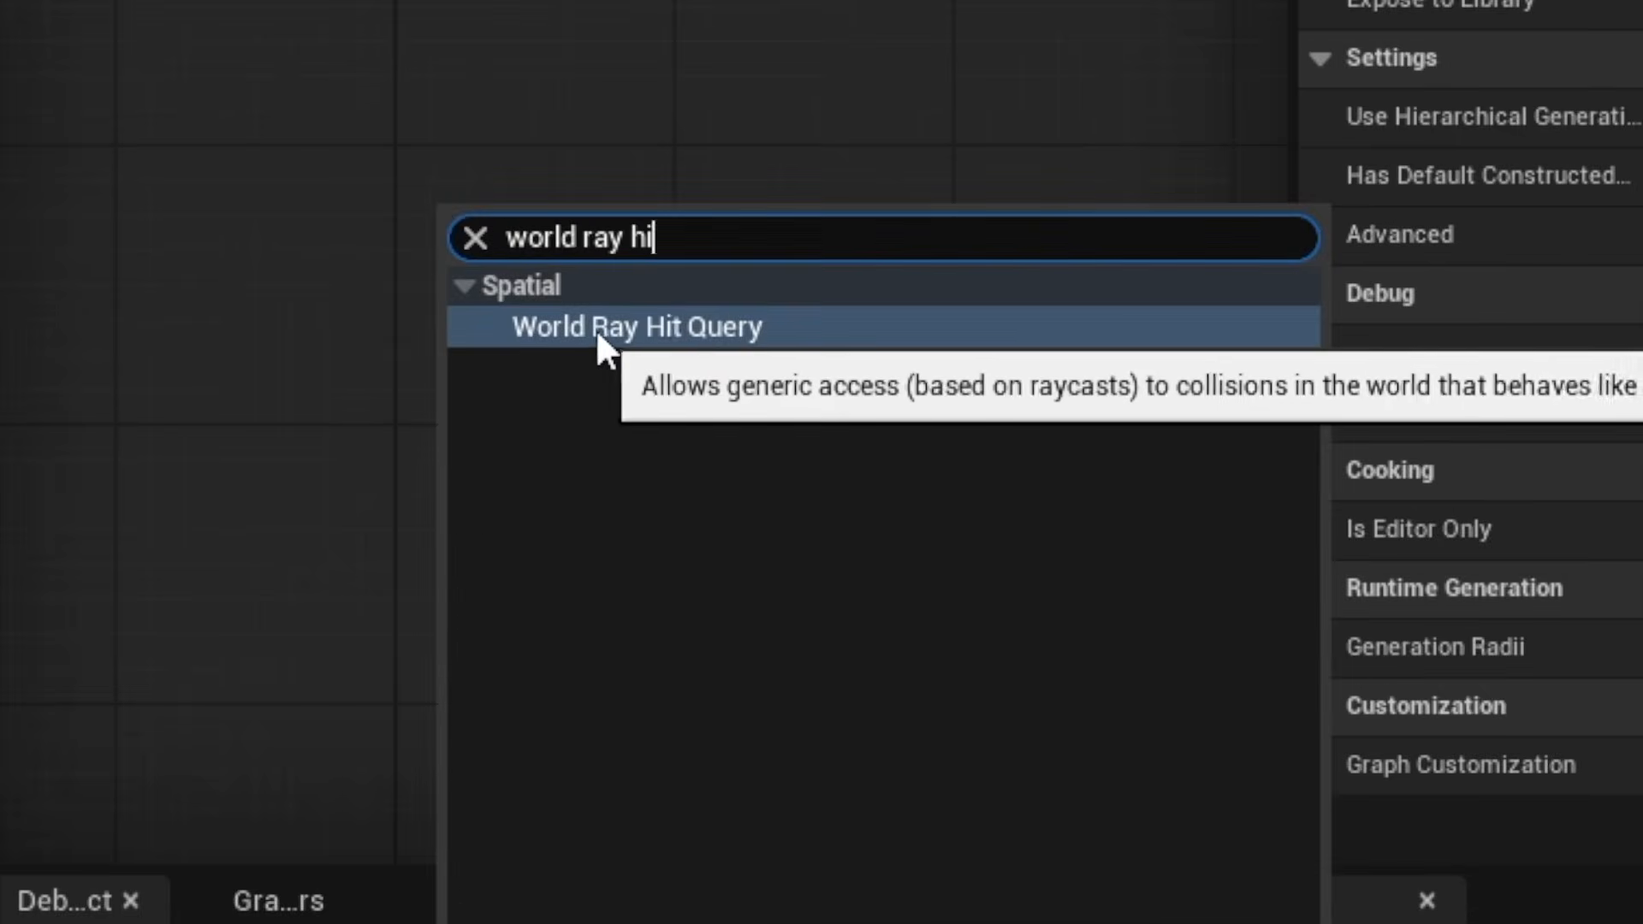
left_click(669, 329)
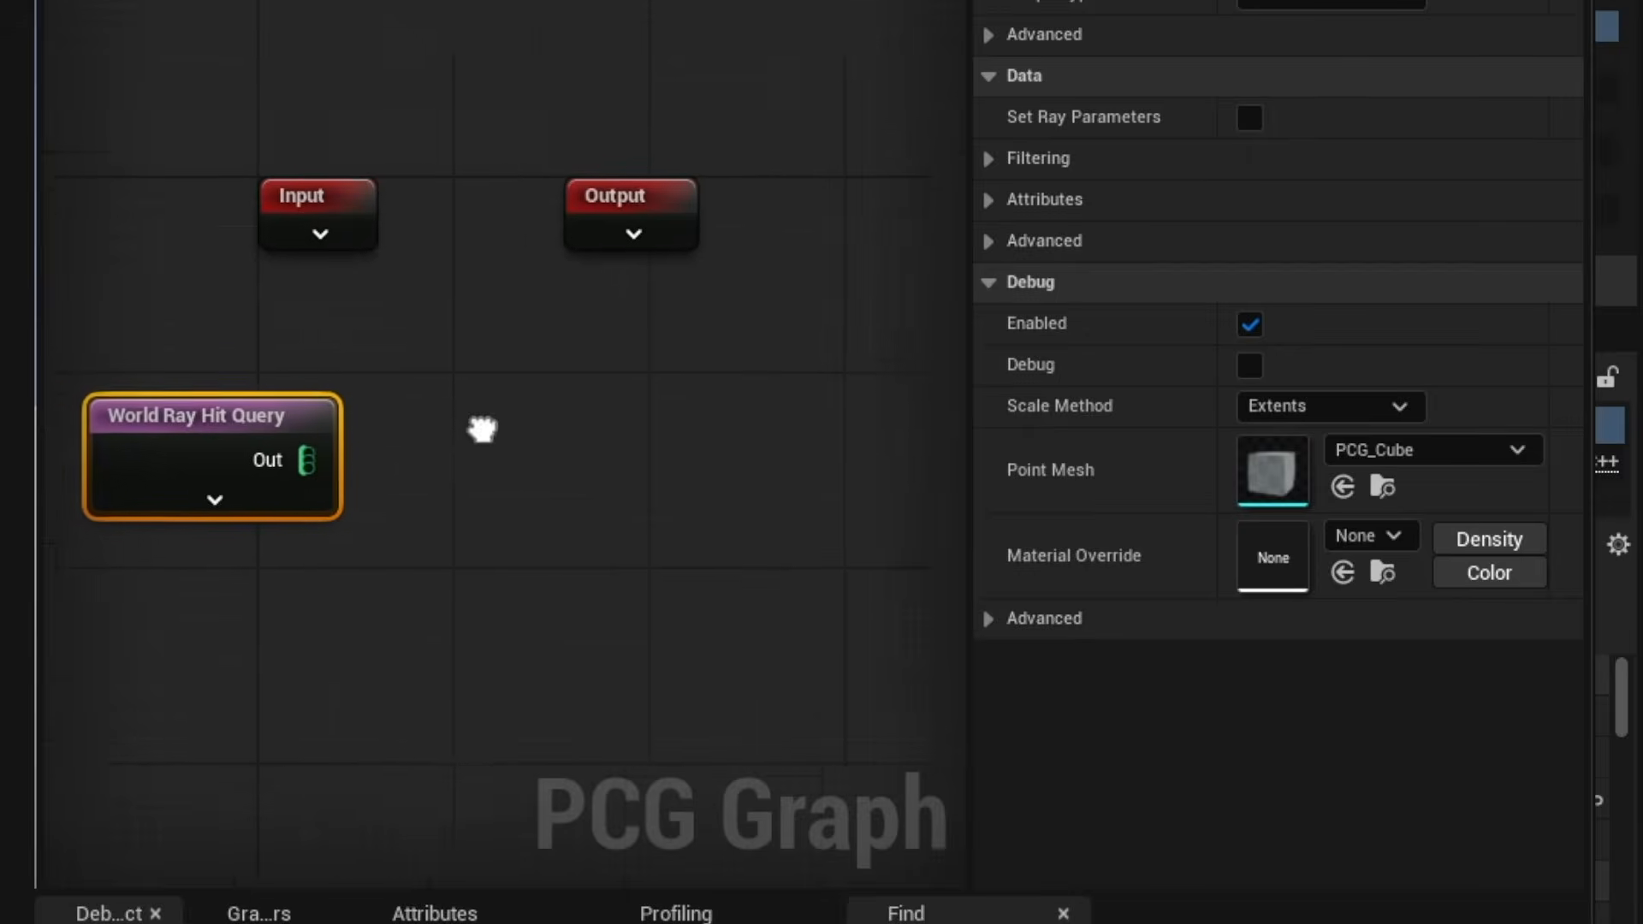
- Add a Surface Sampler node and connect the World Ray Hit Query output to its Surface input
right_click_drag(598, 203, 566, 168)
right_click(462, 424)
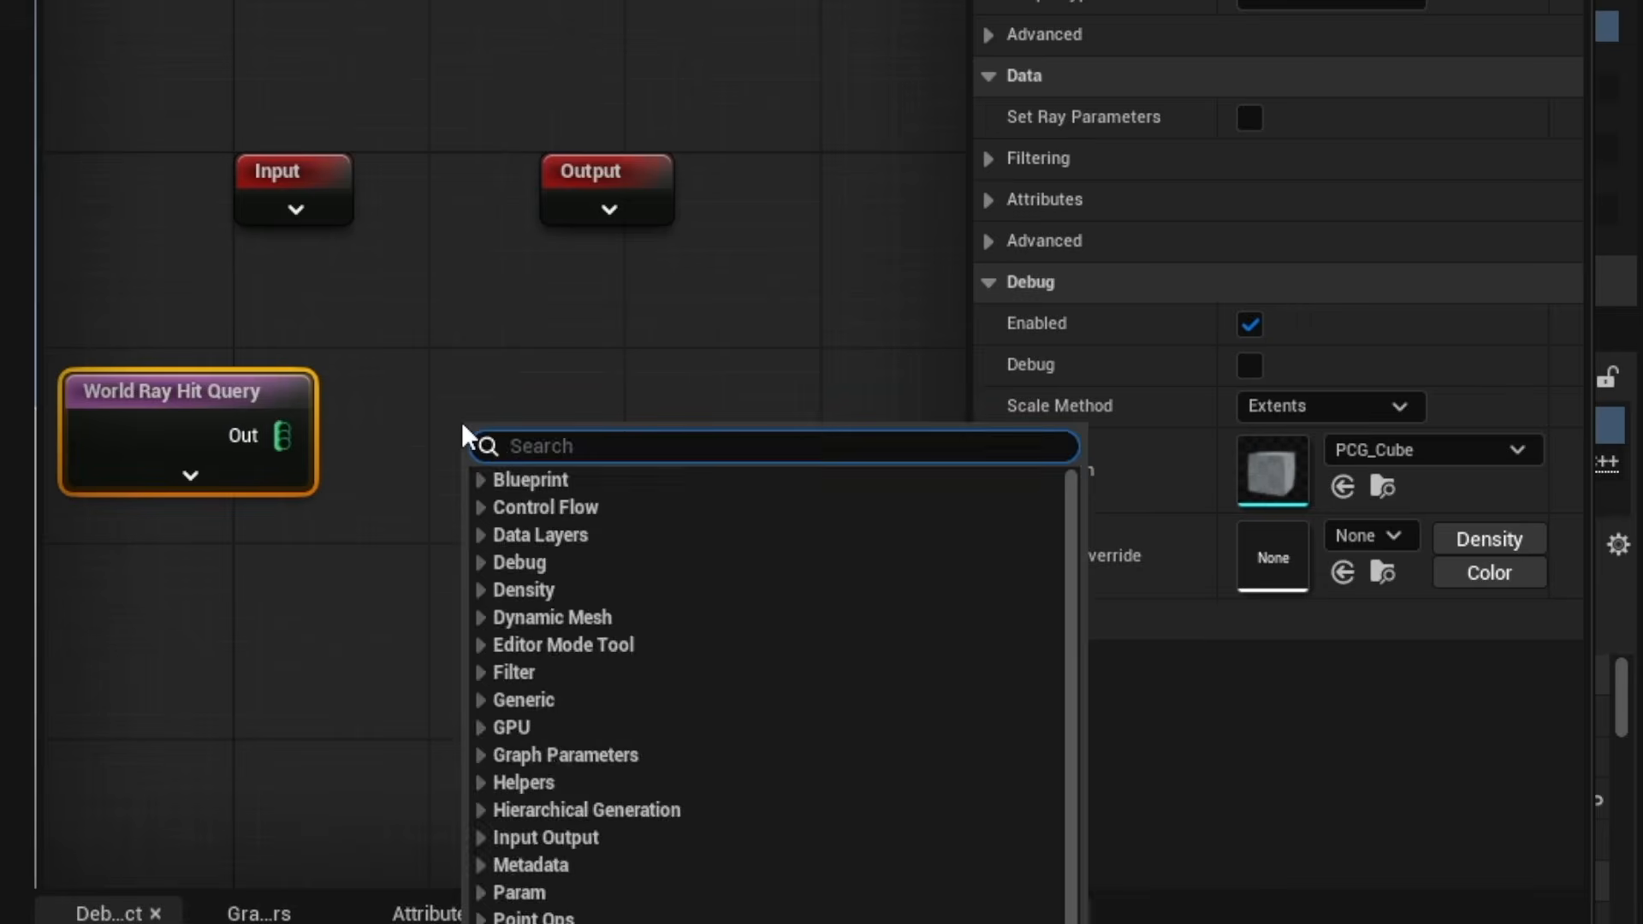
type("surf")
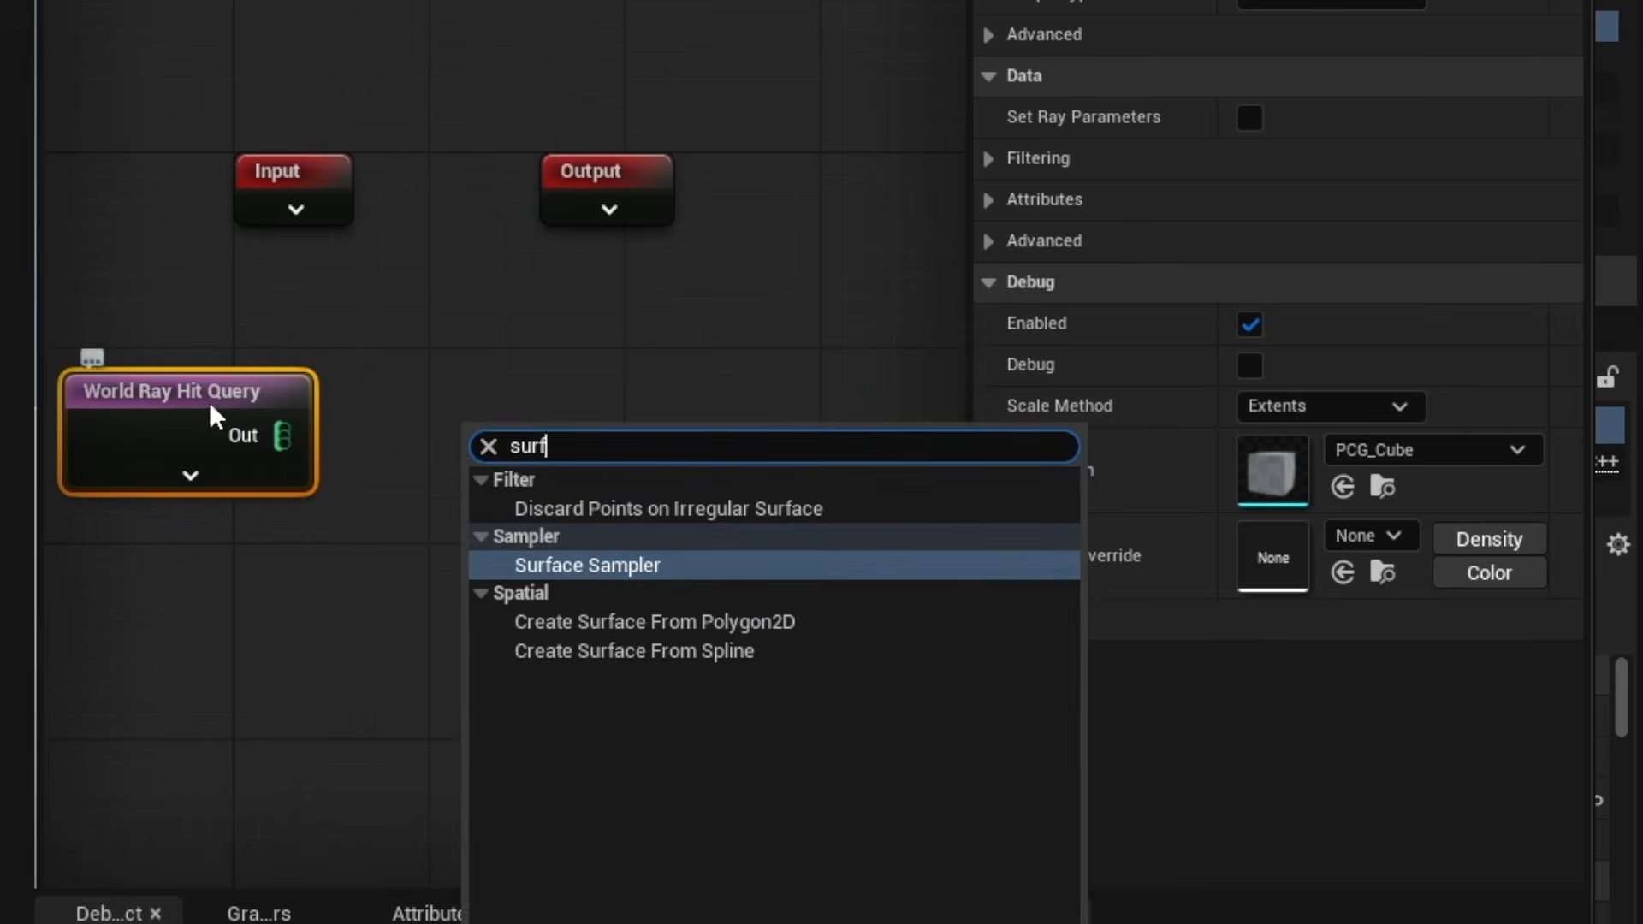
left_click(577, 565)
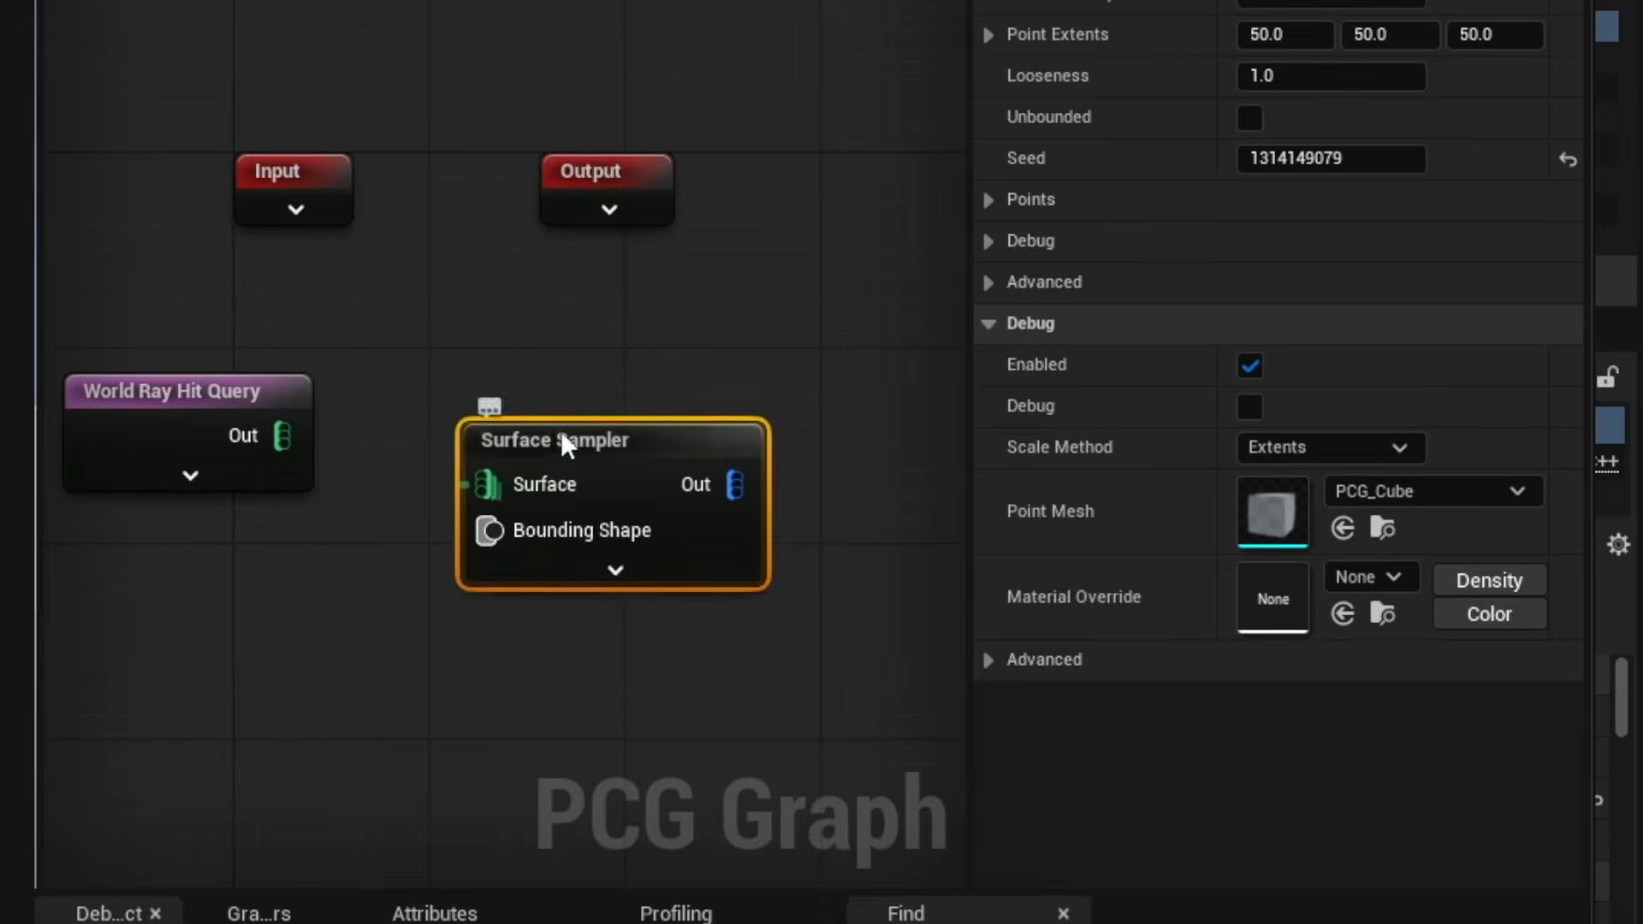
left_click_drag(562, 430, 605, 381)
left_click_drag(310, 443, 536, 429)
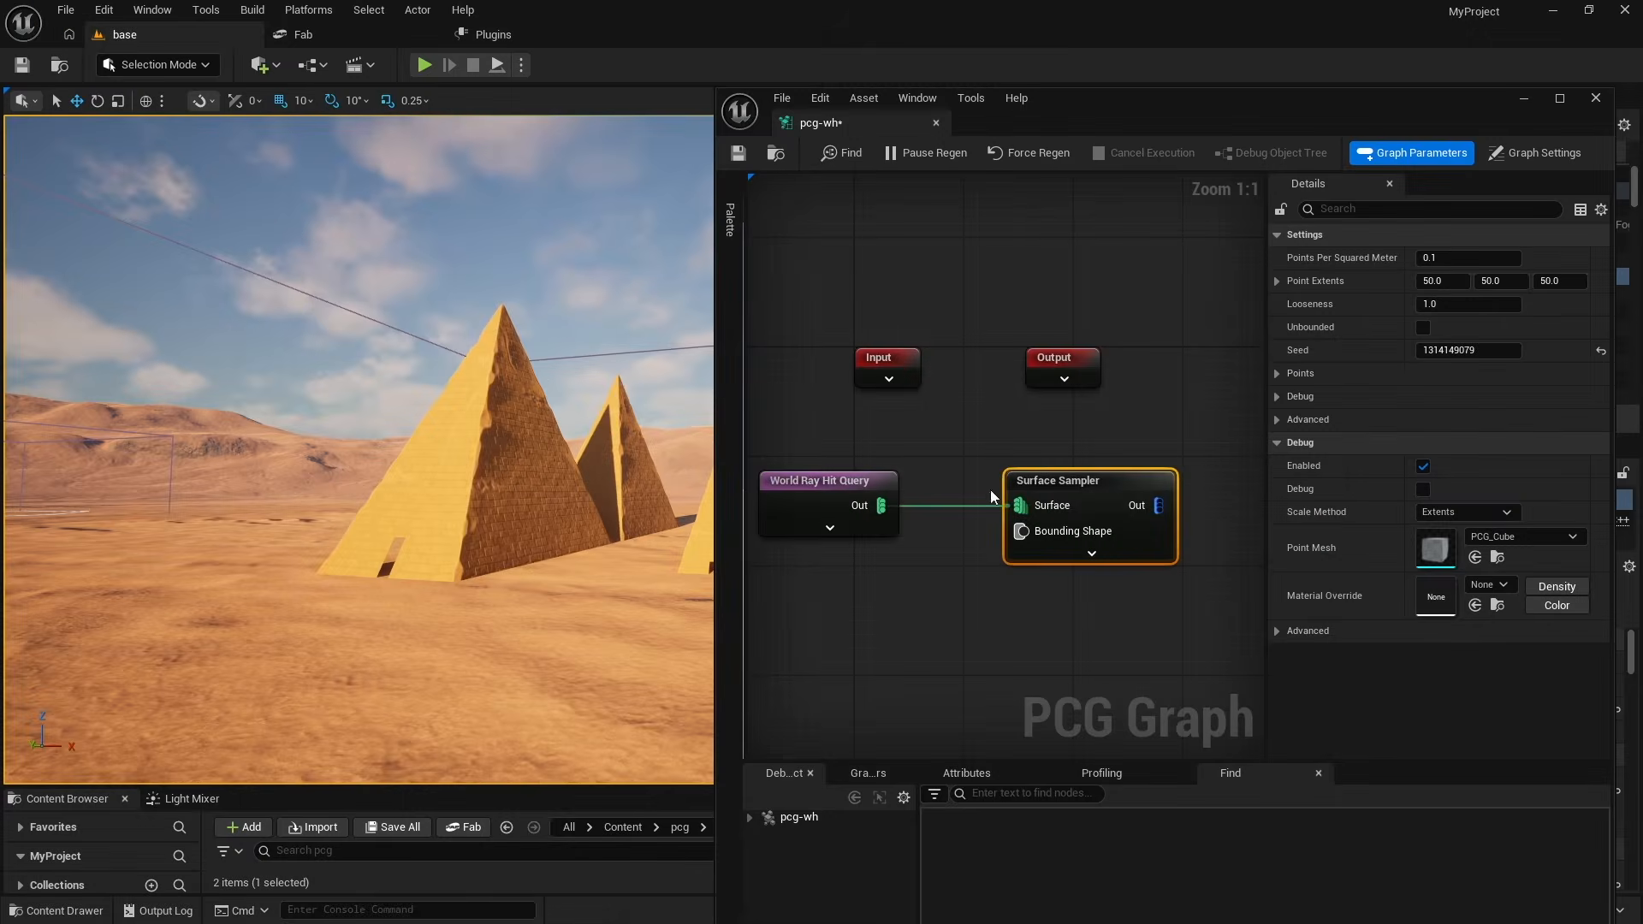
- Turn on debug display for the Surface Sampler and inspect the sampled points on the ground and pyramids
key("d")
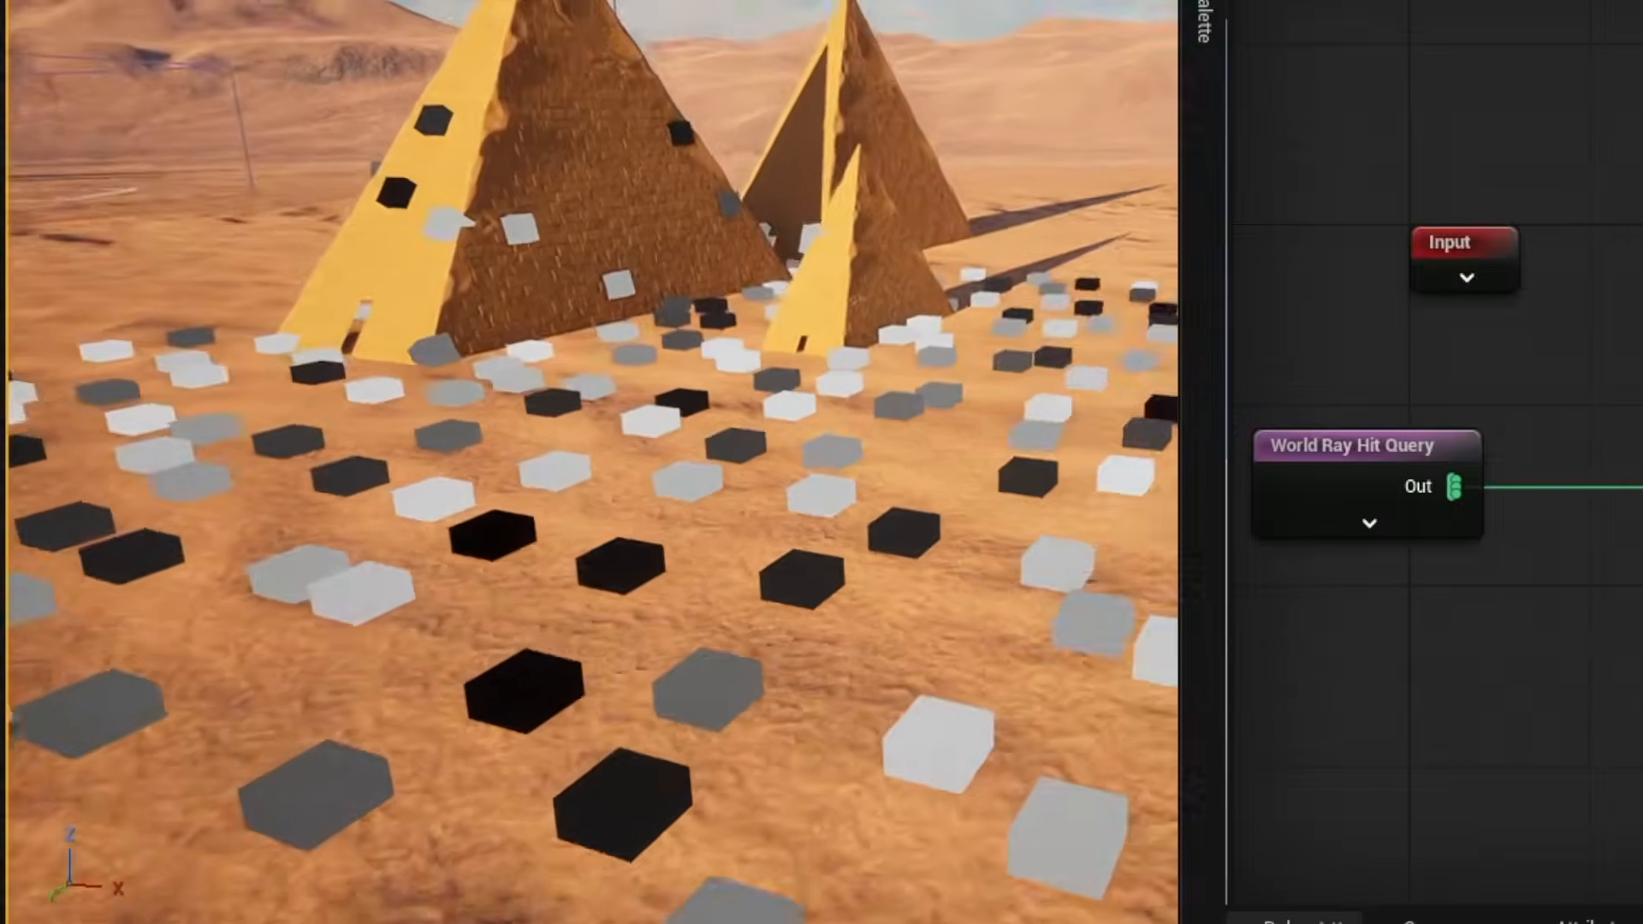
key("s")
right_click_drag(590, 462, 564, 313)
key("w")
key("d")
right_click_drag(1138, 437, 984, 450)
key("a")
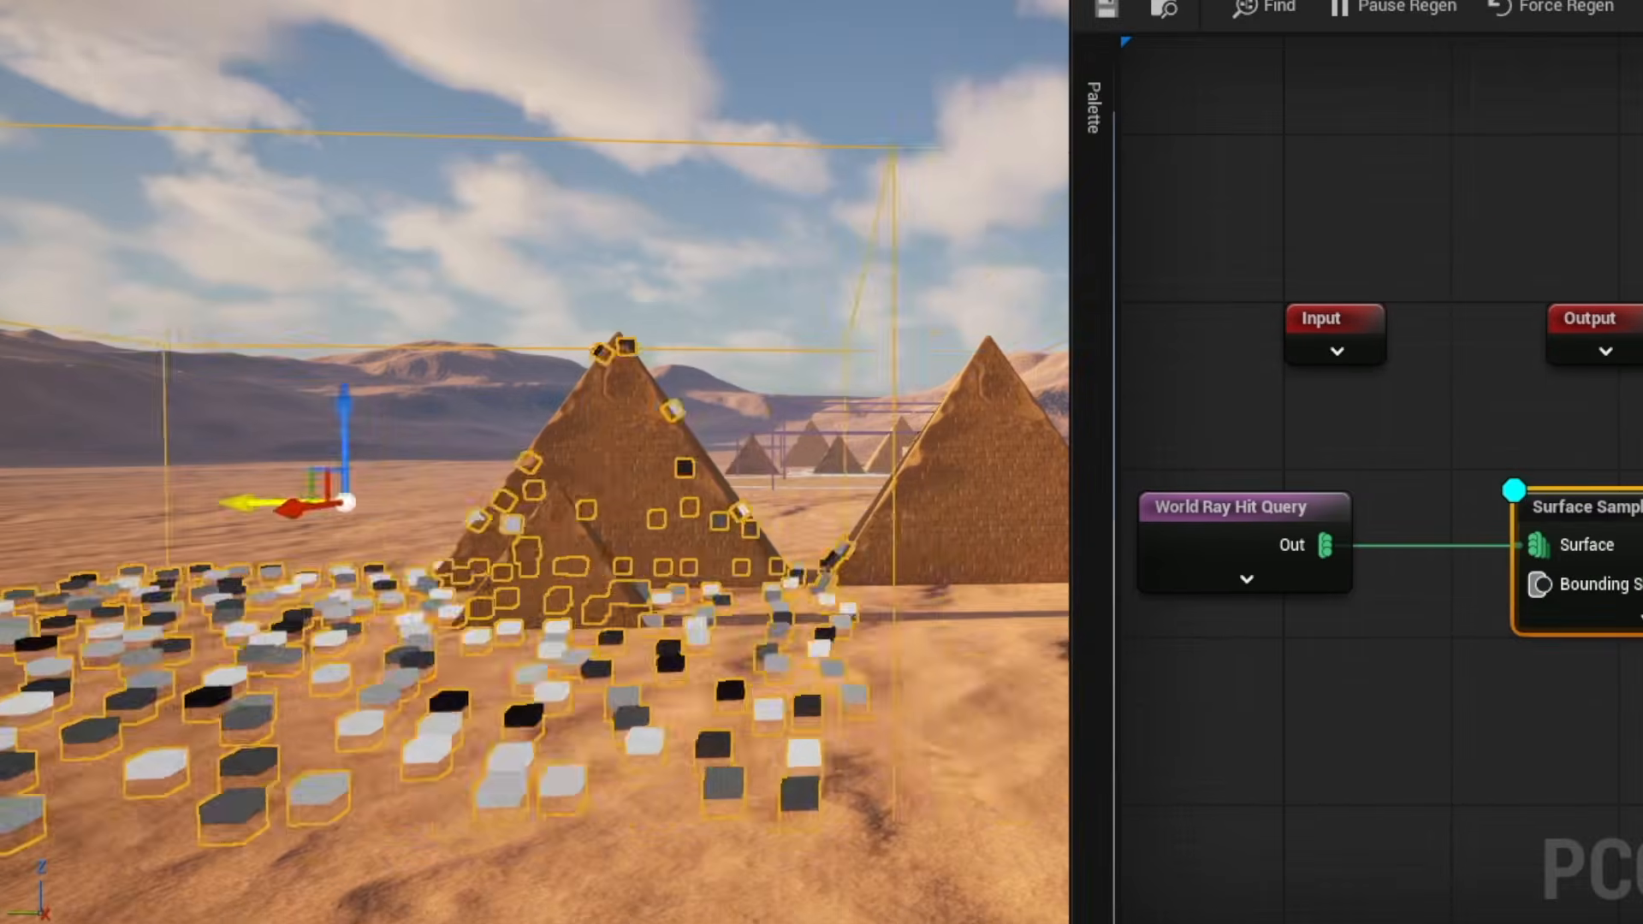
- Move the PCG volume sideways so it covers the neighbouring pyramid, and inspect the sampled points on its surface
left_click_drag(243, 502, 594, 520)
key("w")
key("d")
right_click_drag(594, 520, 709, 557)
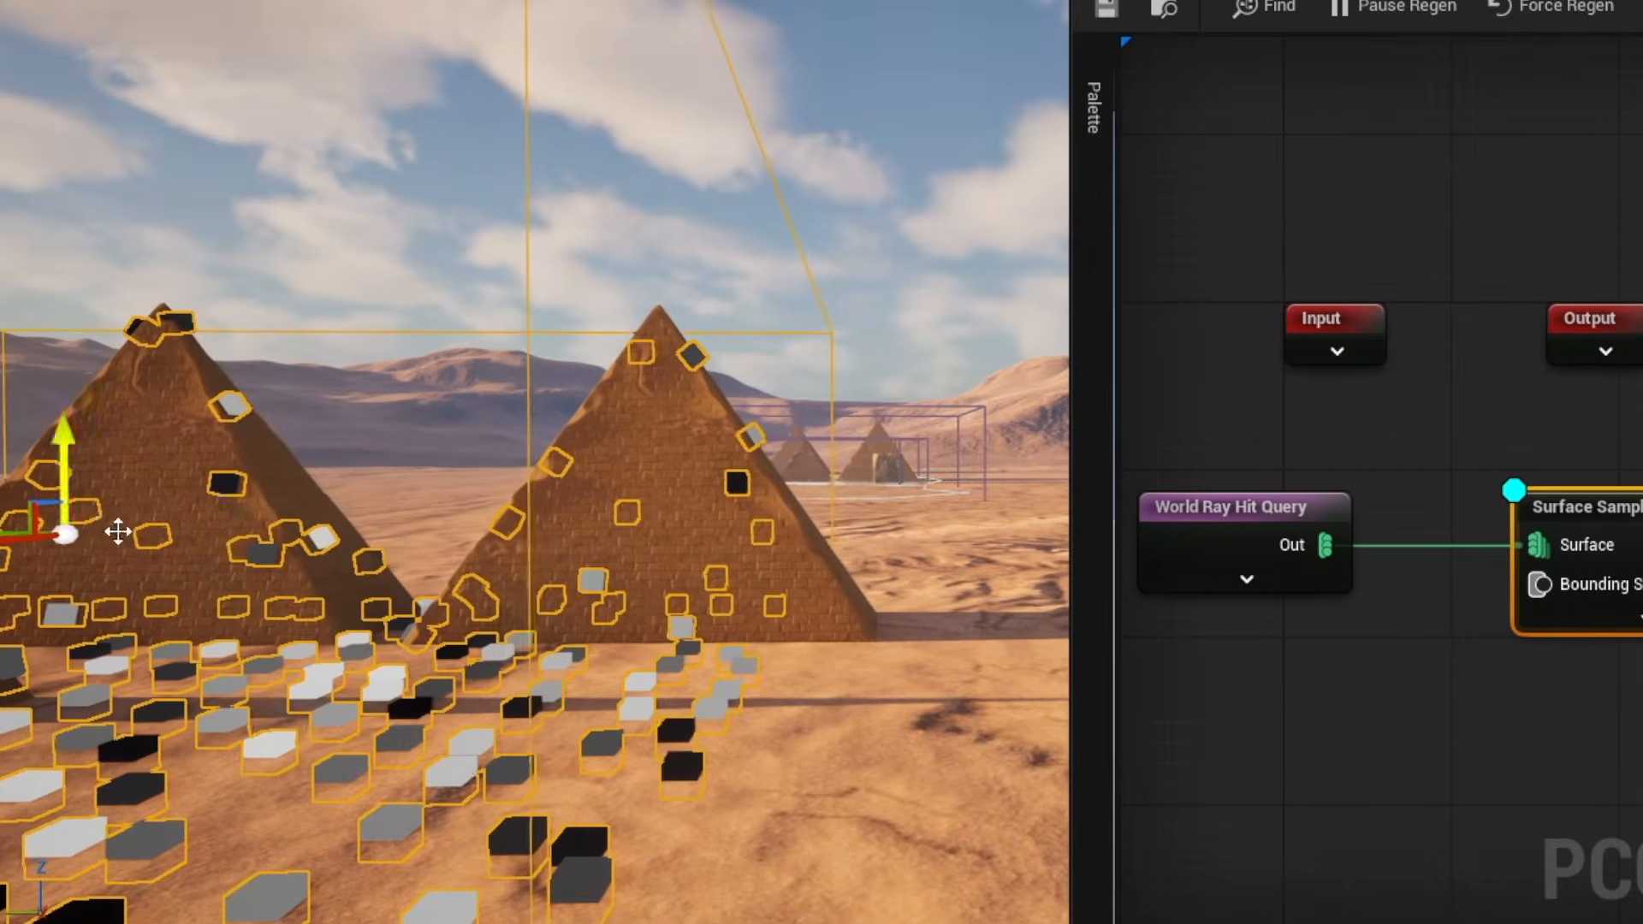
right_click_drag(118, 531, 135, 533)
key("s")
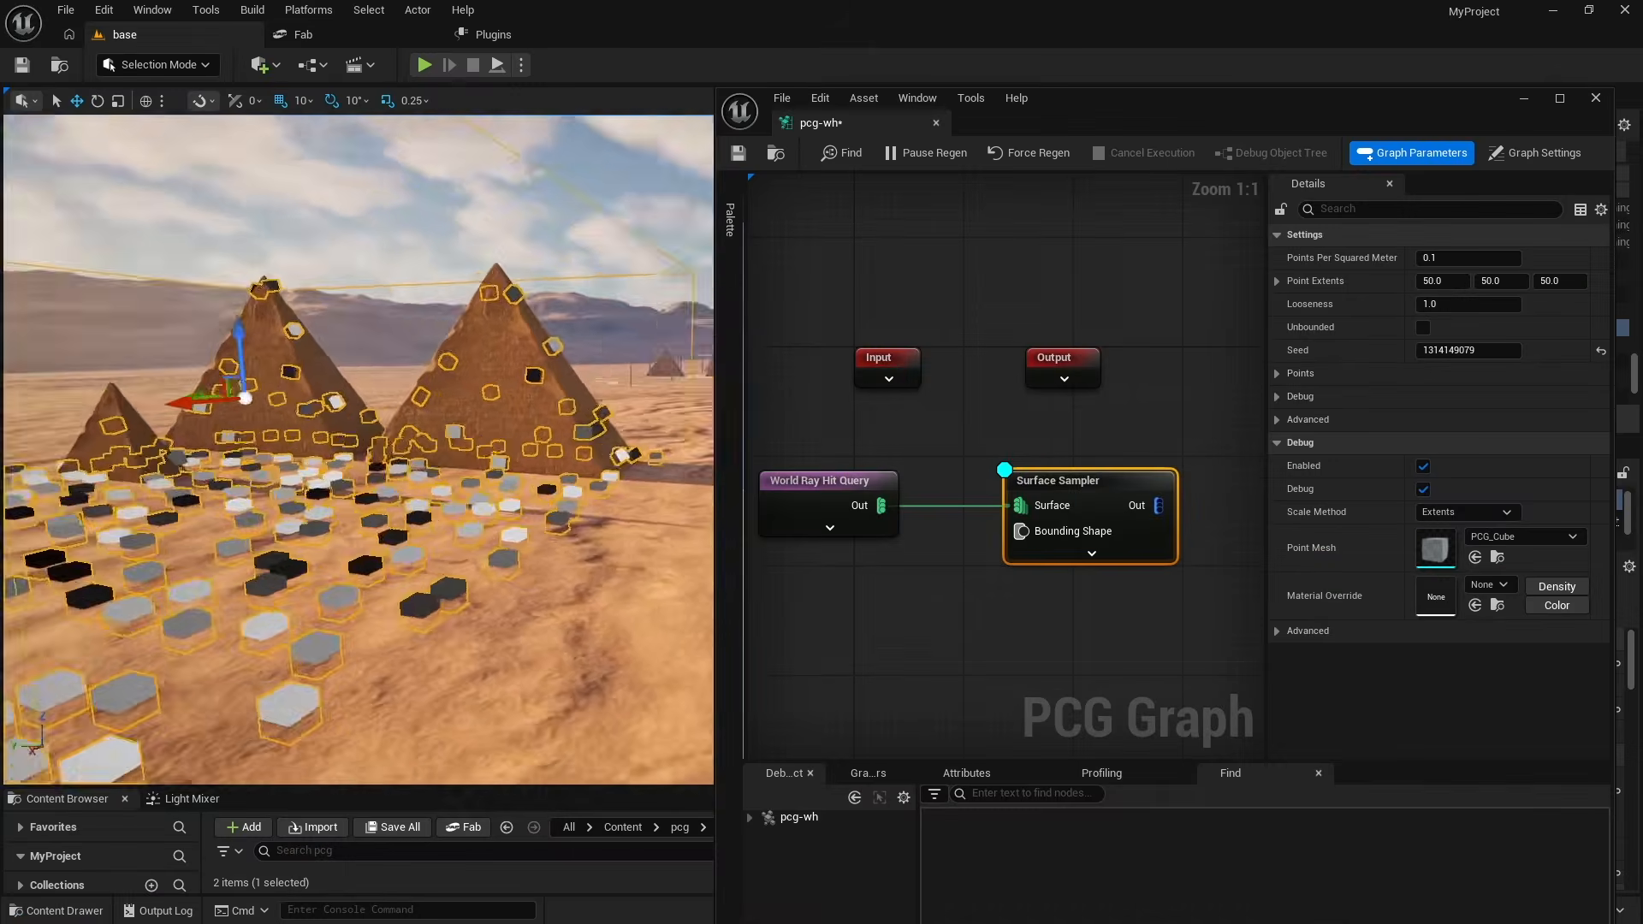
key("s")
right_click_drag(298, 498, 473, 509)
key("a")
key("w")
key("d")
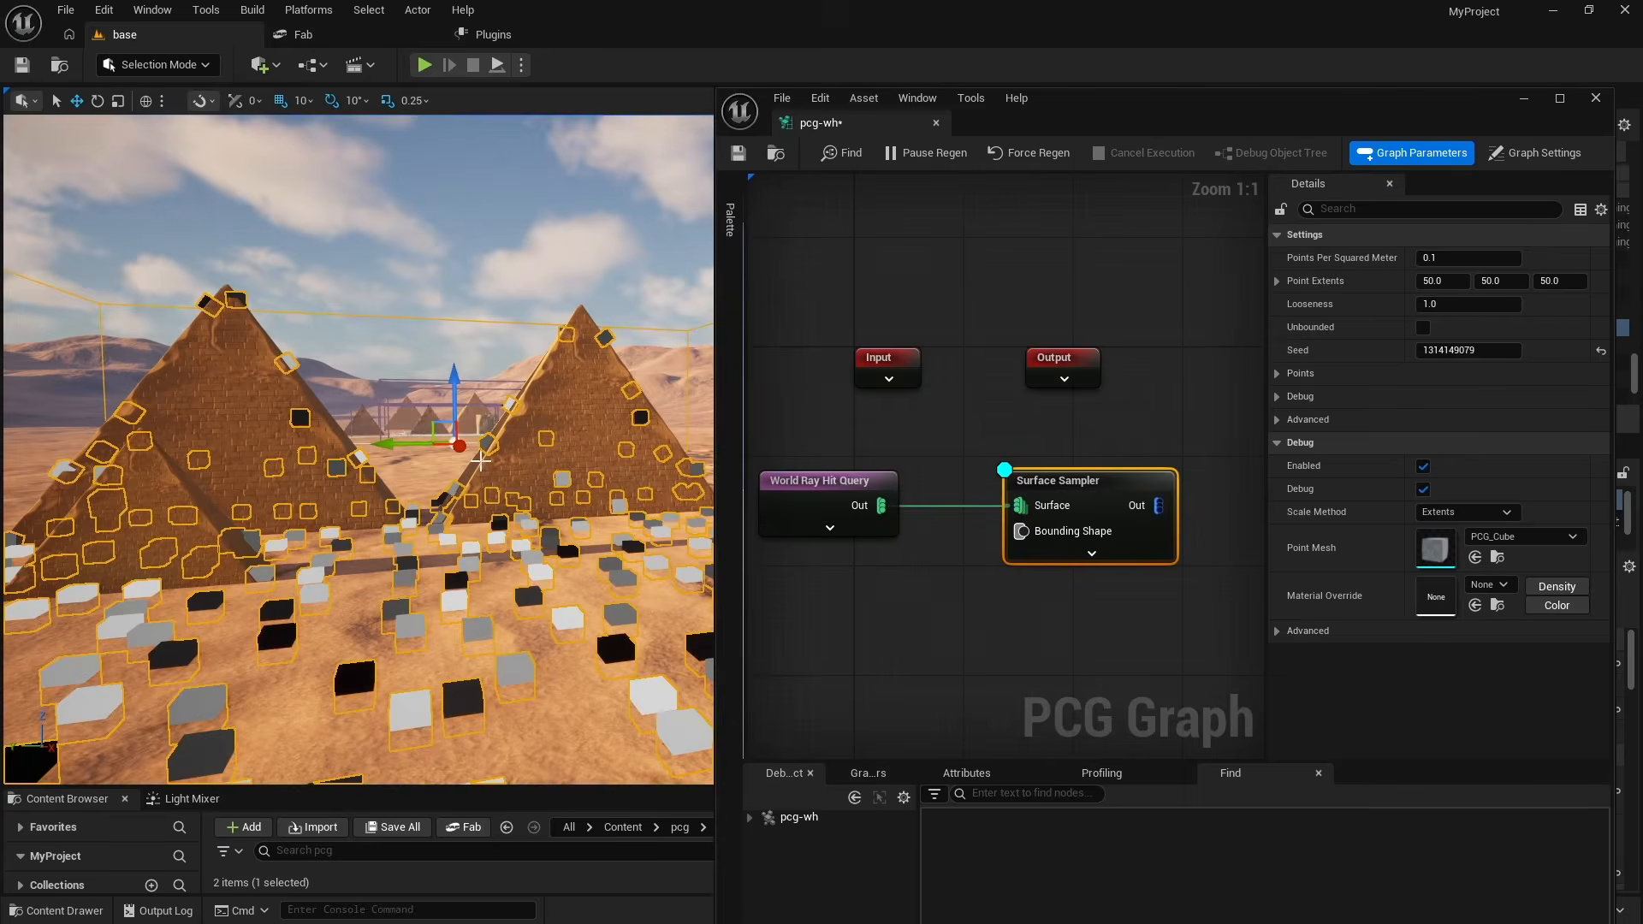
- Move the pyramid beside the large one slightly sideways and force the PCG graph to regenerate
left_click(526, 443)
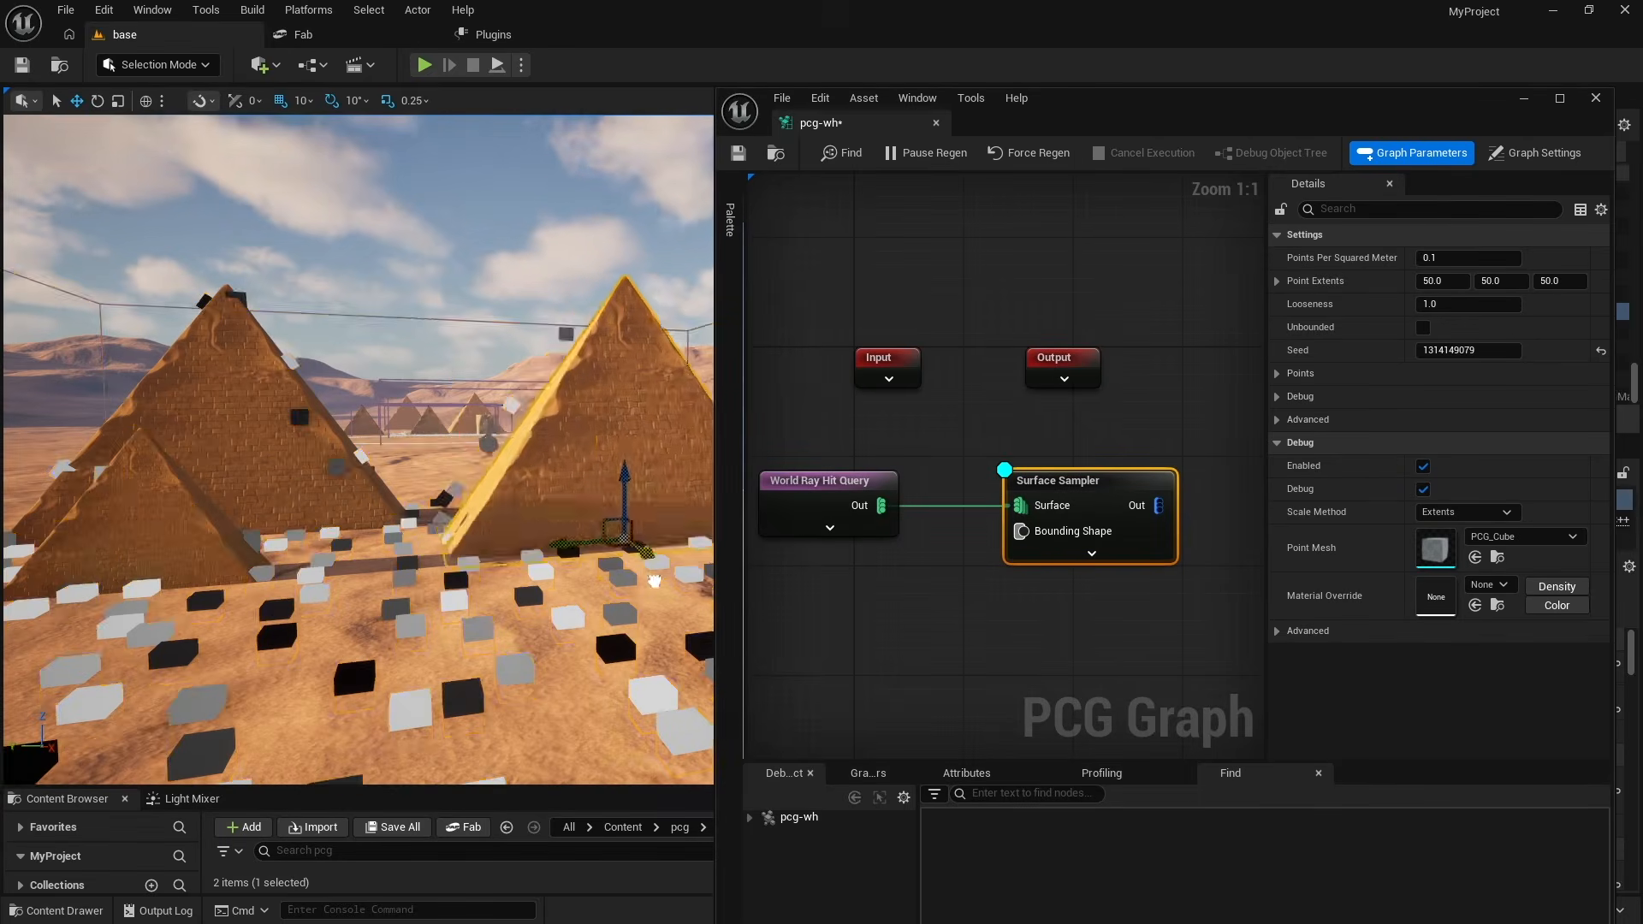
right_click_drag(654, 581, 451, 427)
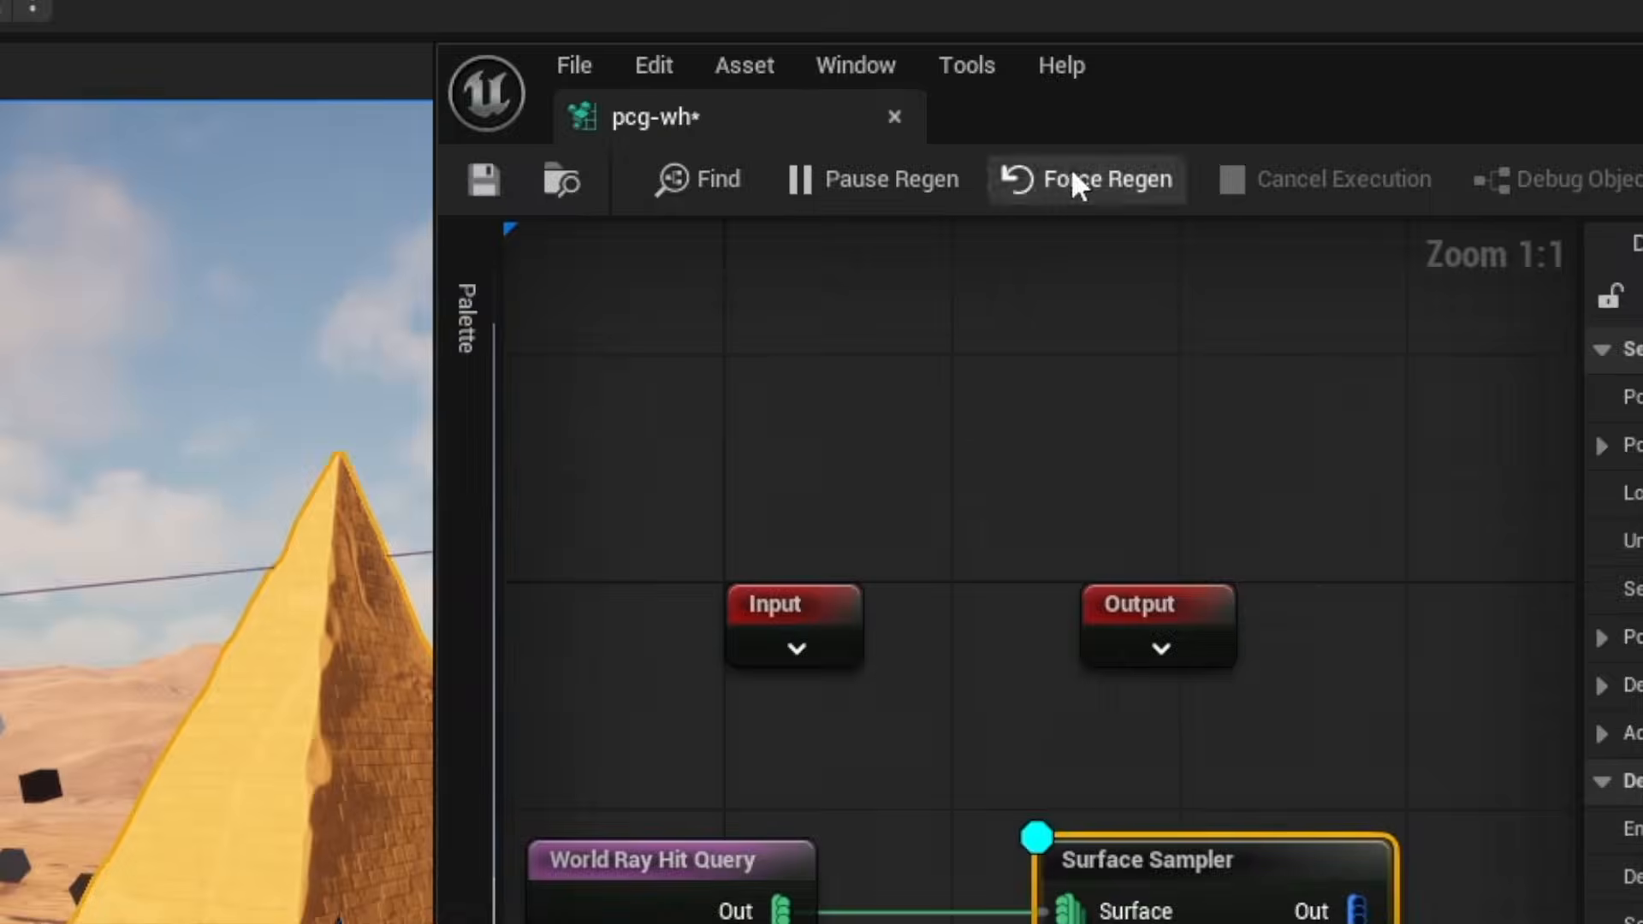
left_click(1199, 179)
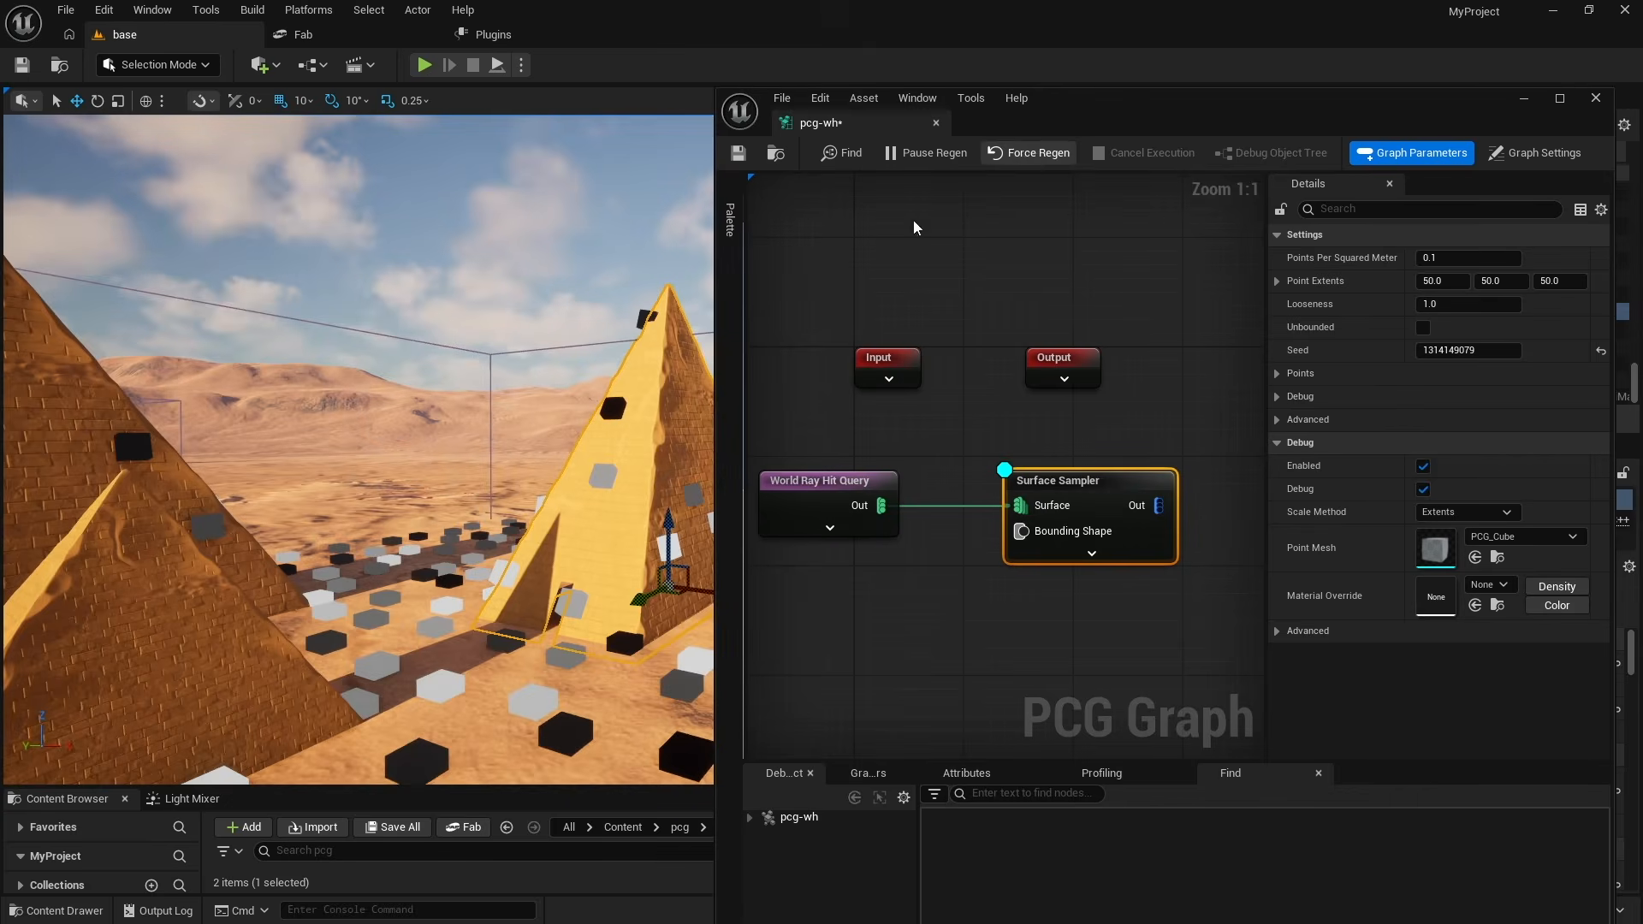
- Inspect the regenerated sample points on the ground and on the pyramid surfaces from several viewpoints
right_click_drag(480, 500, 569, 483)
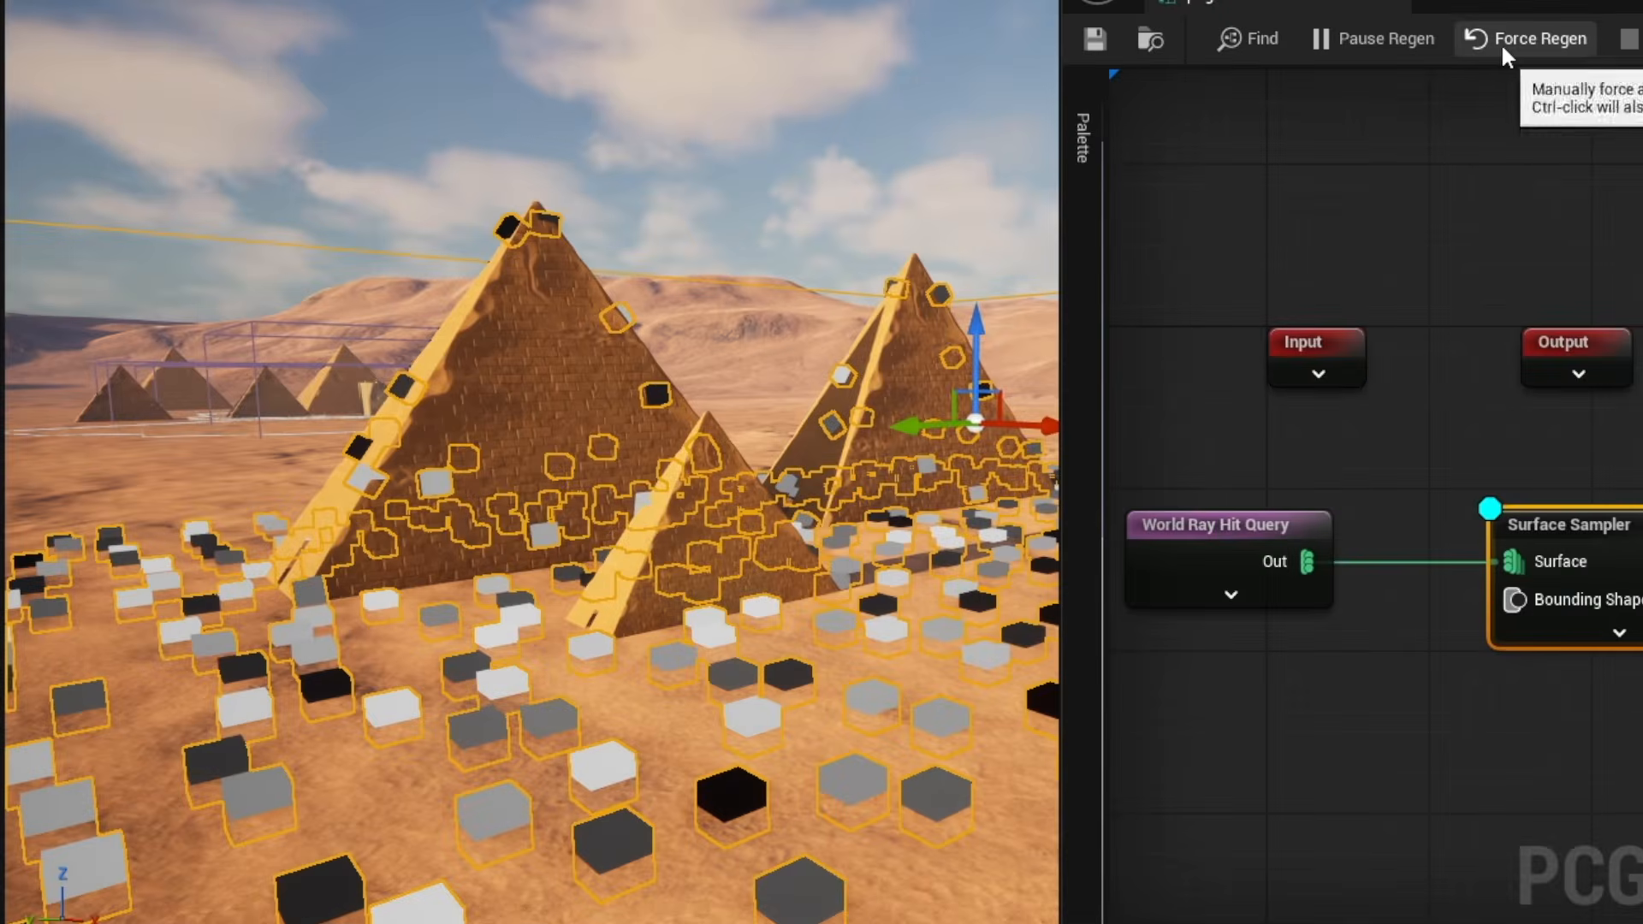
right_click_drag(634, 178, 750, 202)
left_click(634, 178)
key("a")
key("d")
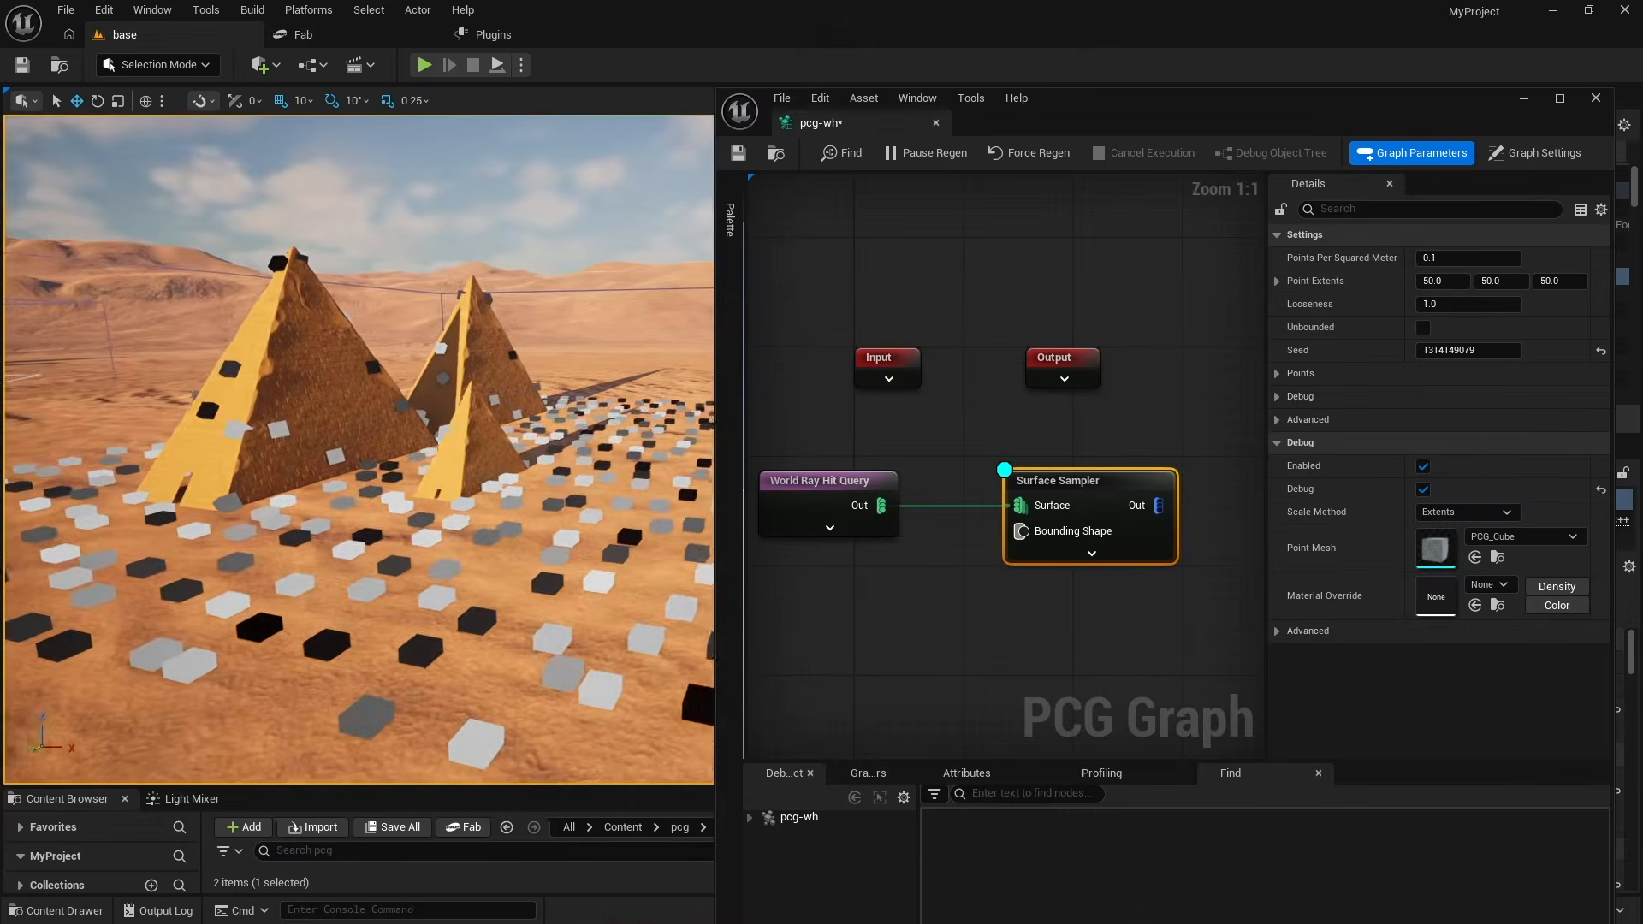
key("d")
right_click_drag(26, 383, 26, 383)
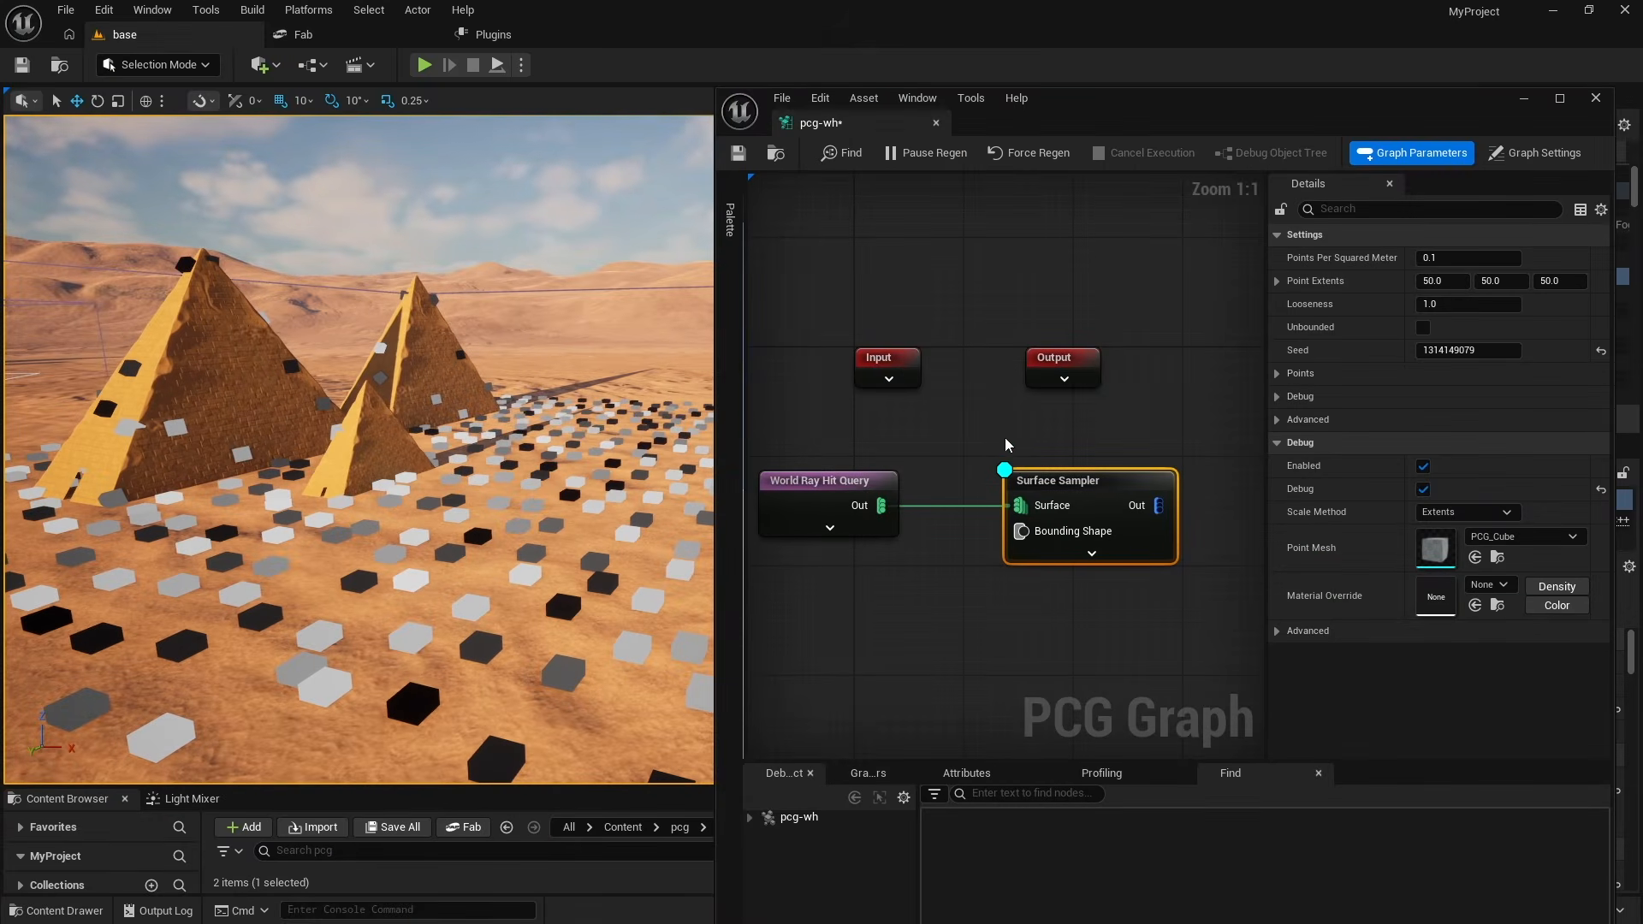
- Add a Spatial Noise node beside the Surface Sampler and connect the sampler's Out to its In
right_click_drag(975, 432, 938, 378)
scroll(938, 379, "down", 2)
right_click(1097, 425)
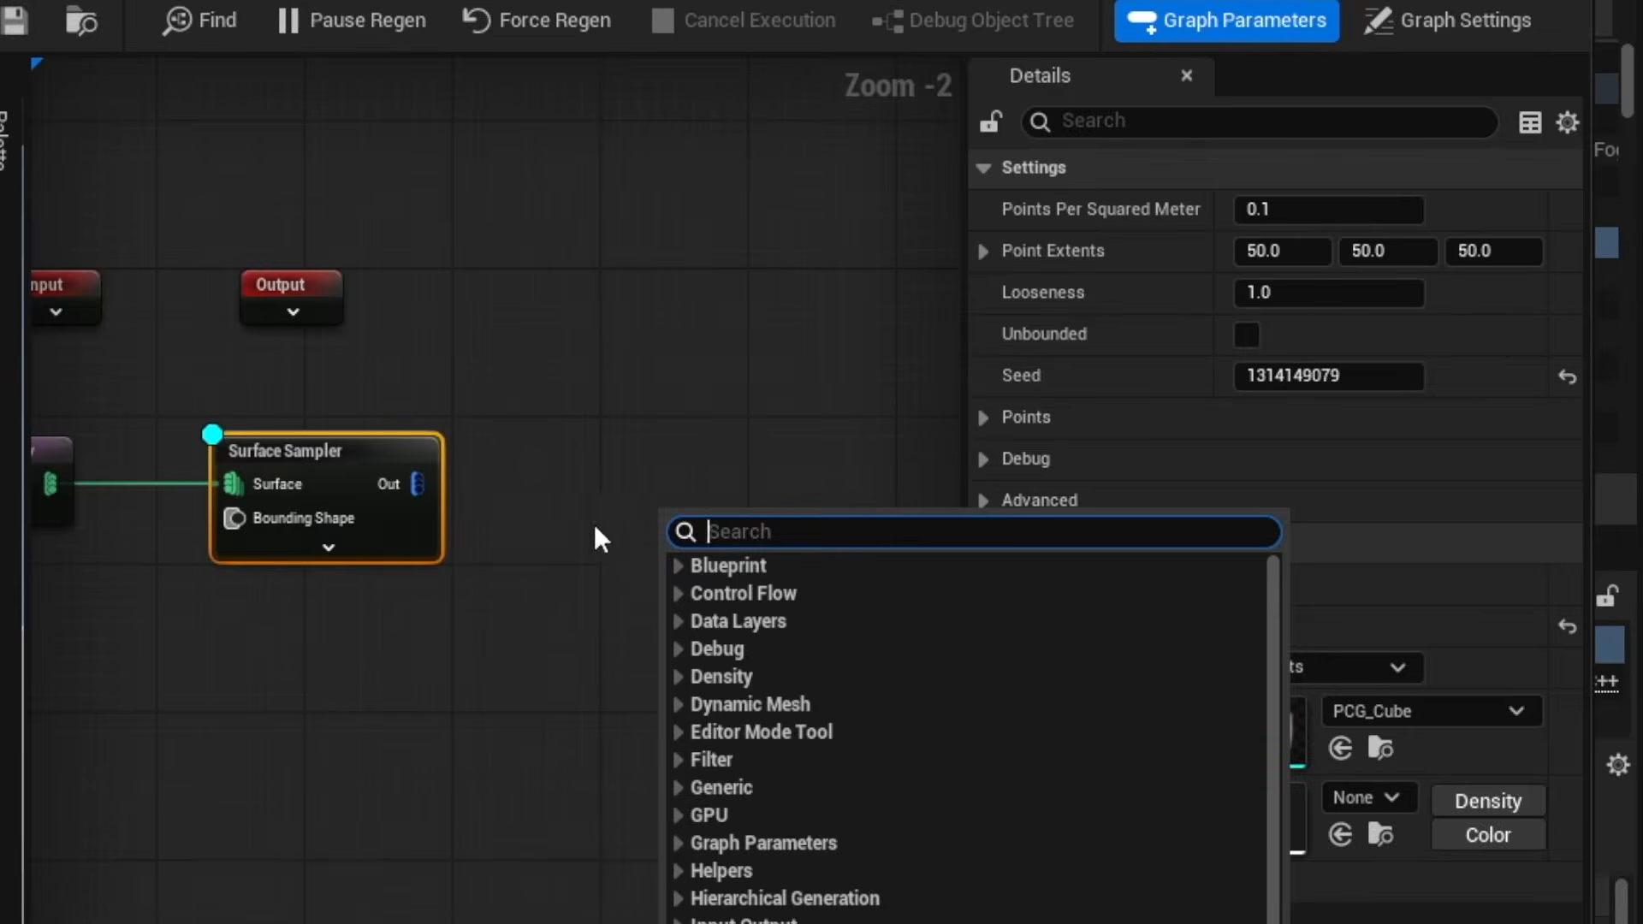
type("spa")
left_click(694, 590)
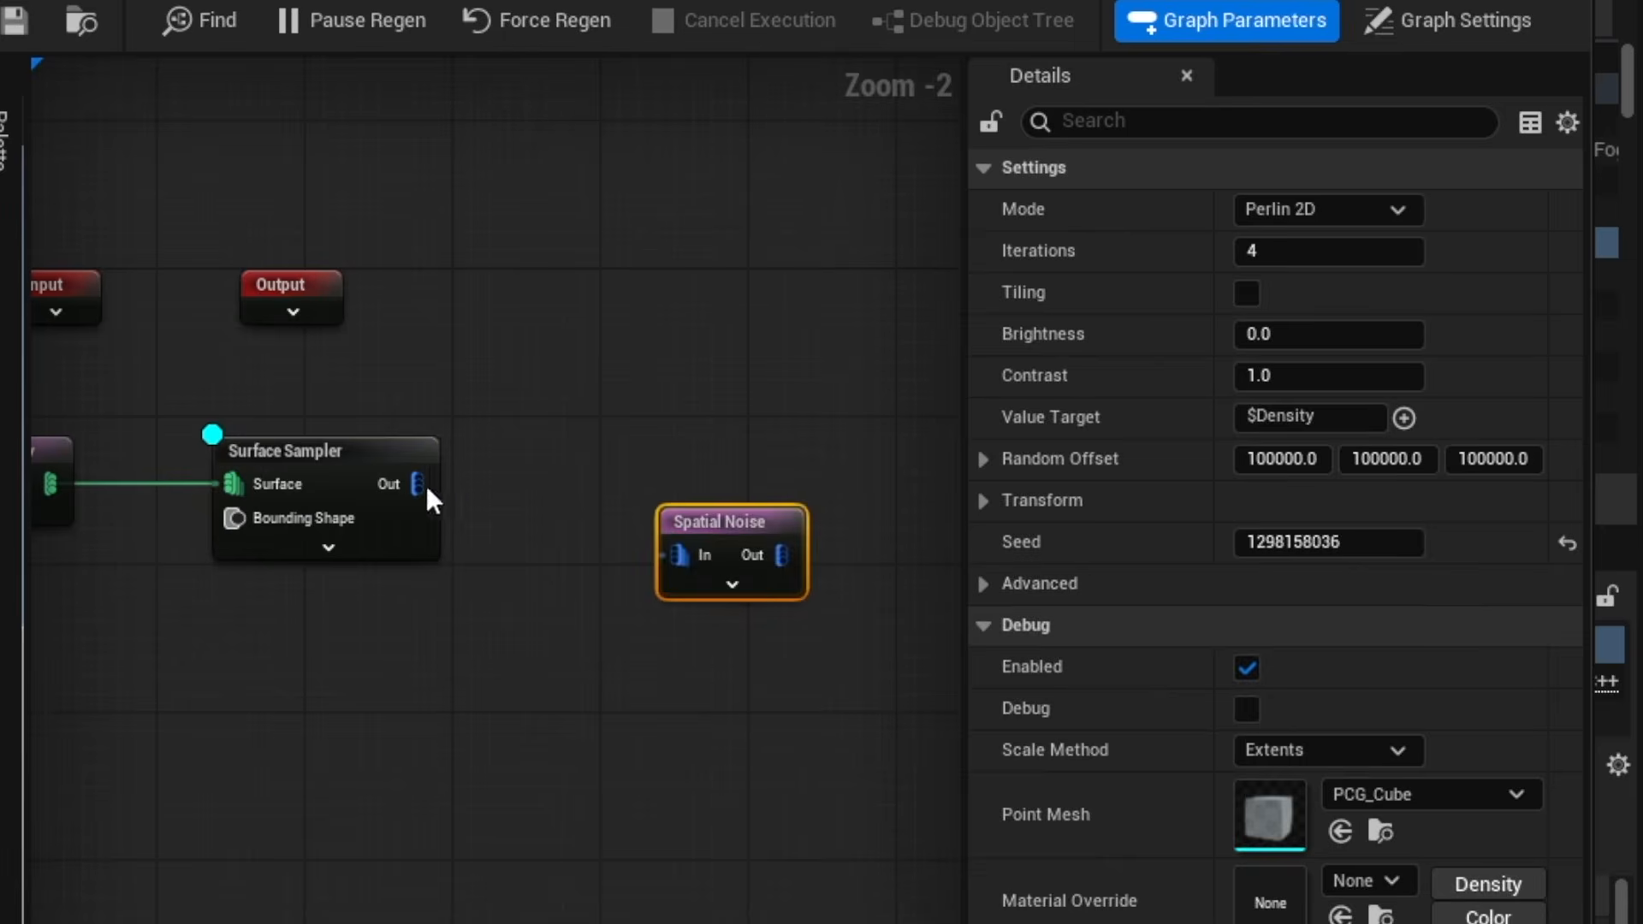
left_click_drag(417, 484, 603, 460)
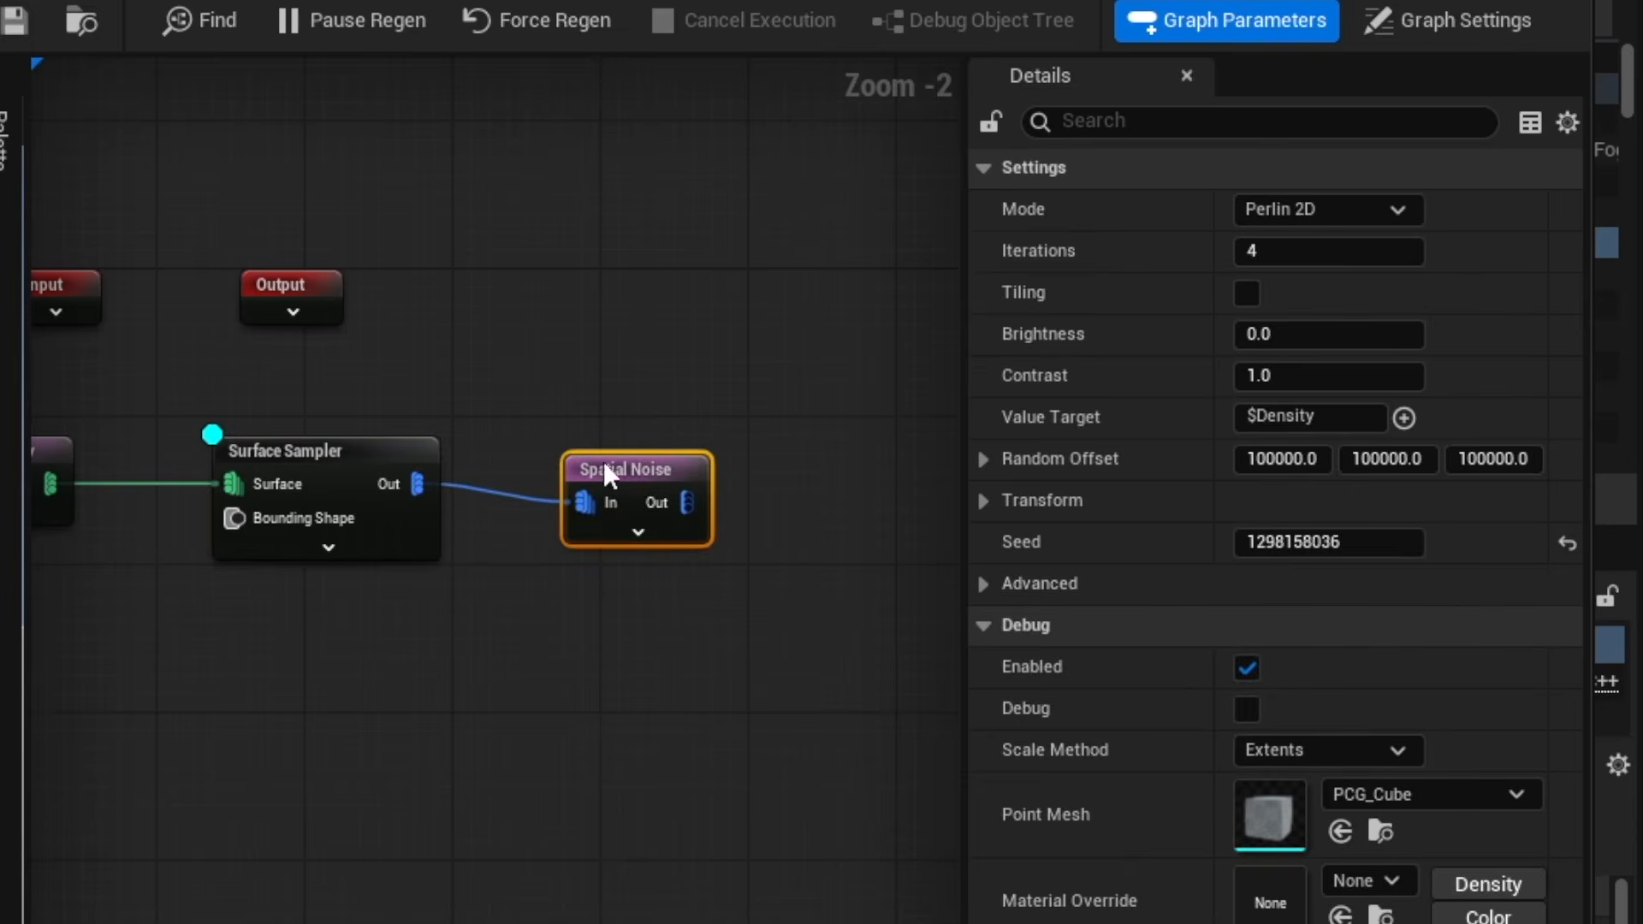
- Set the Spatial Noise contrast to 100 and switch the debug display from the Surface Sampler to Spatial Noise
left_click(1281, 377)
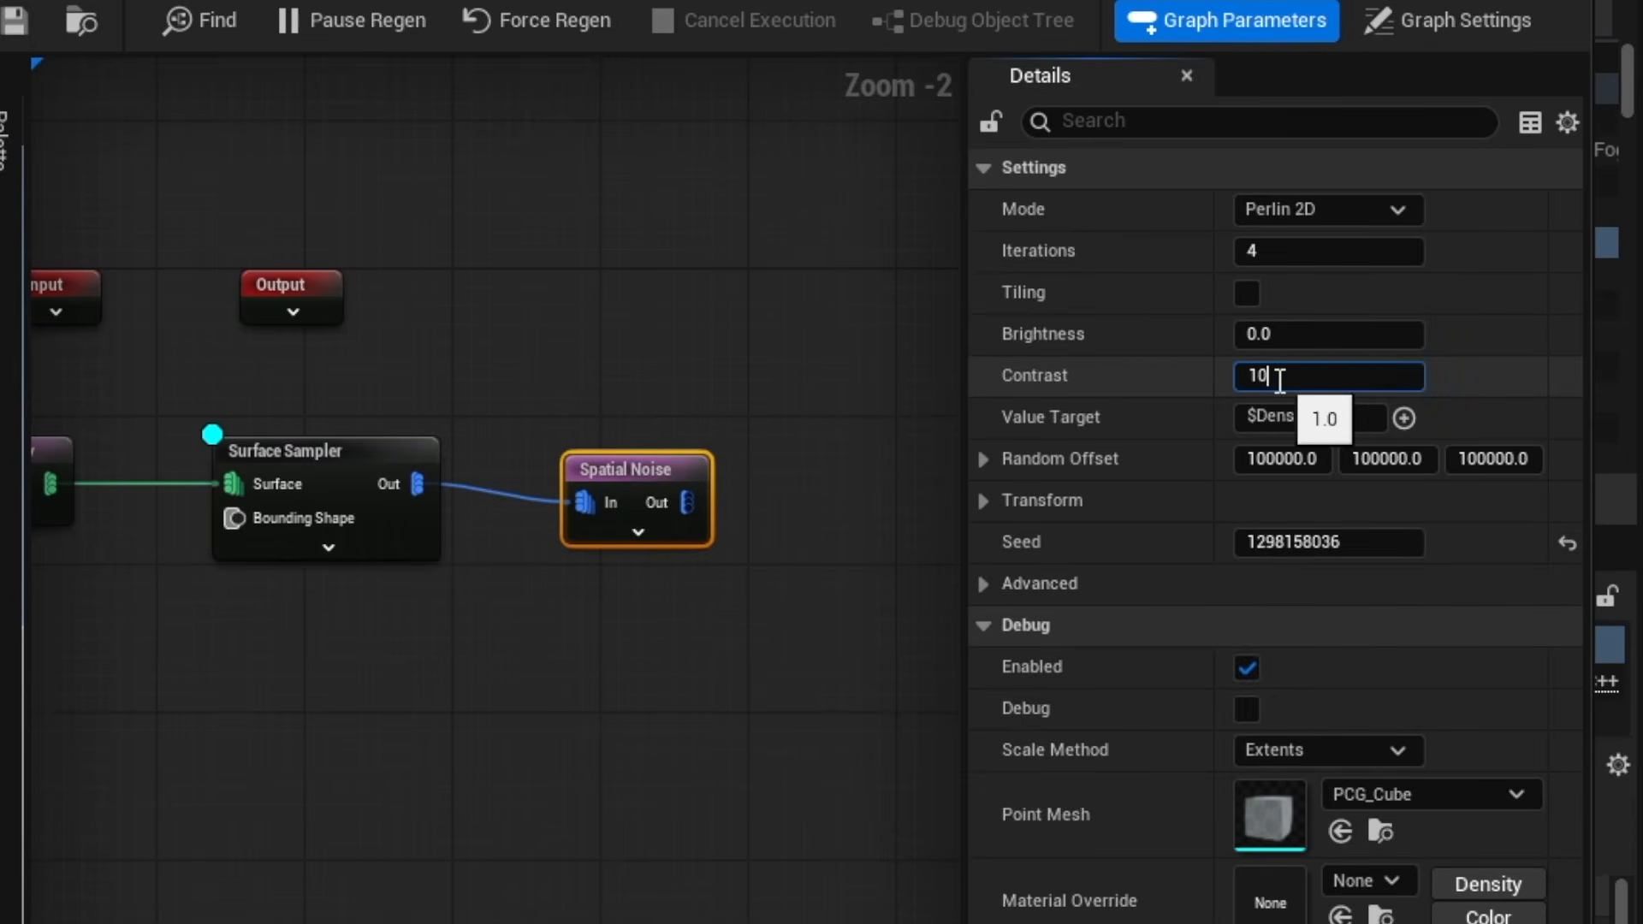
type("100")
left_click(335, 460)
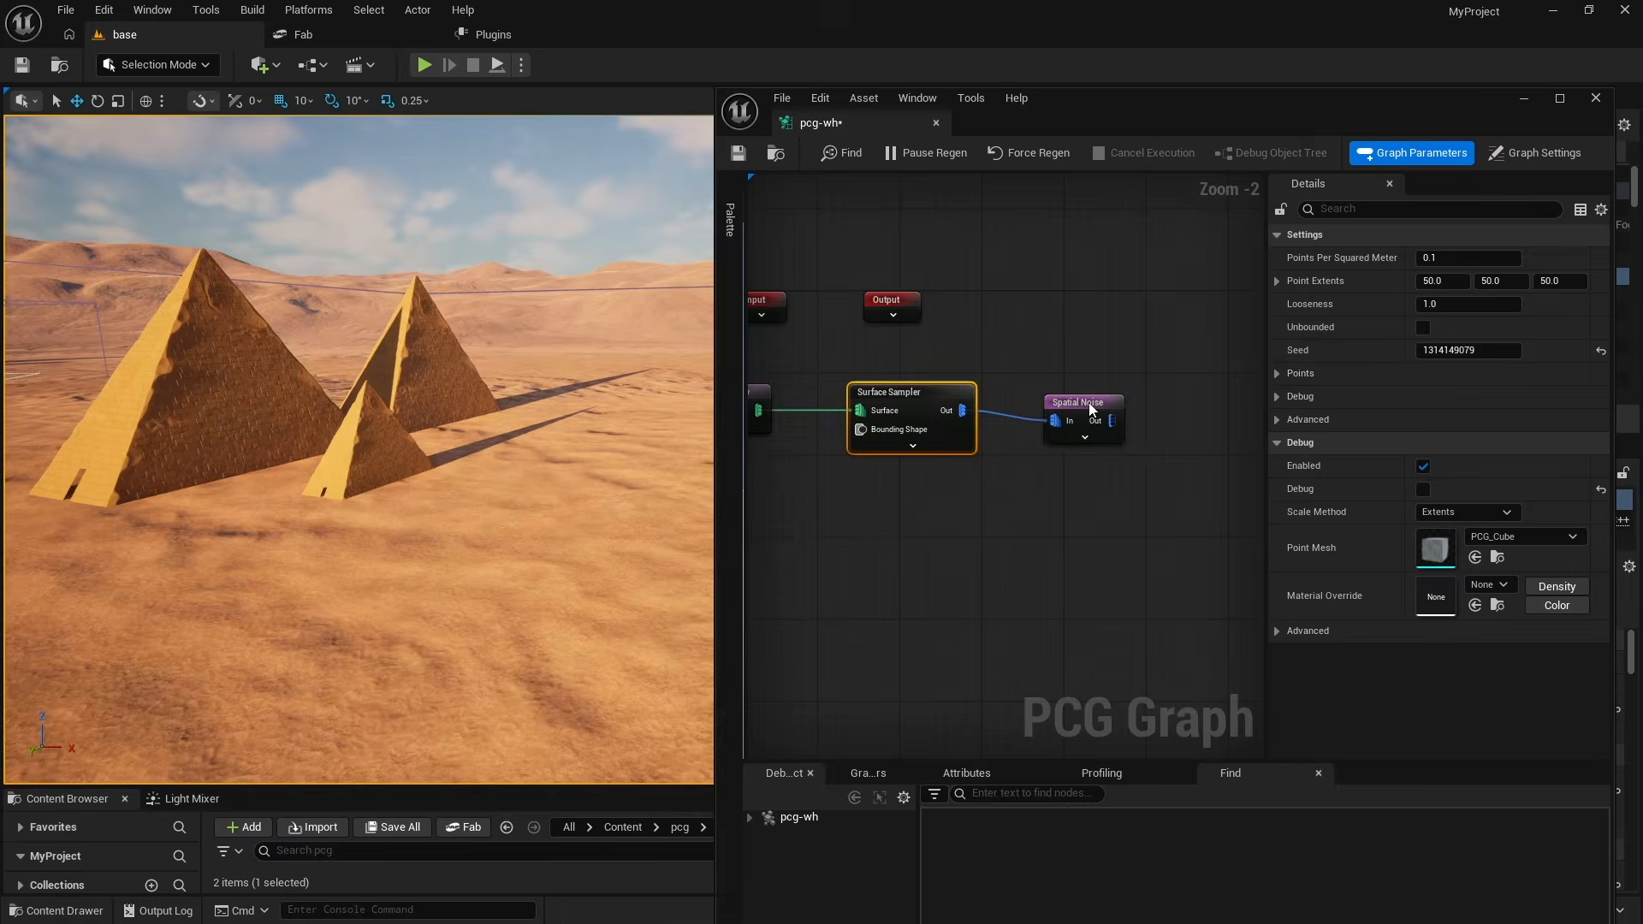
left_click(1088, 402)
key("d")
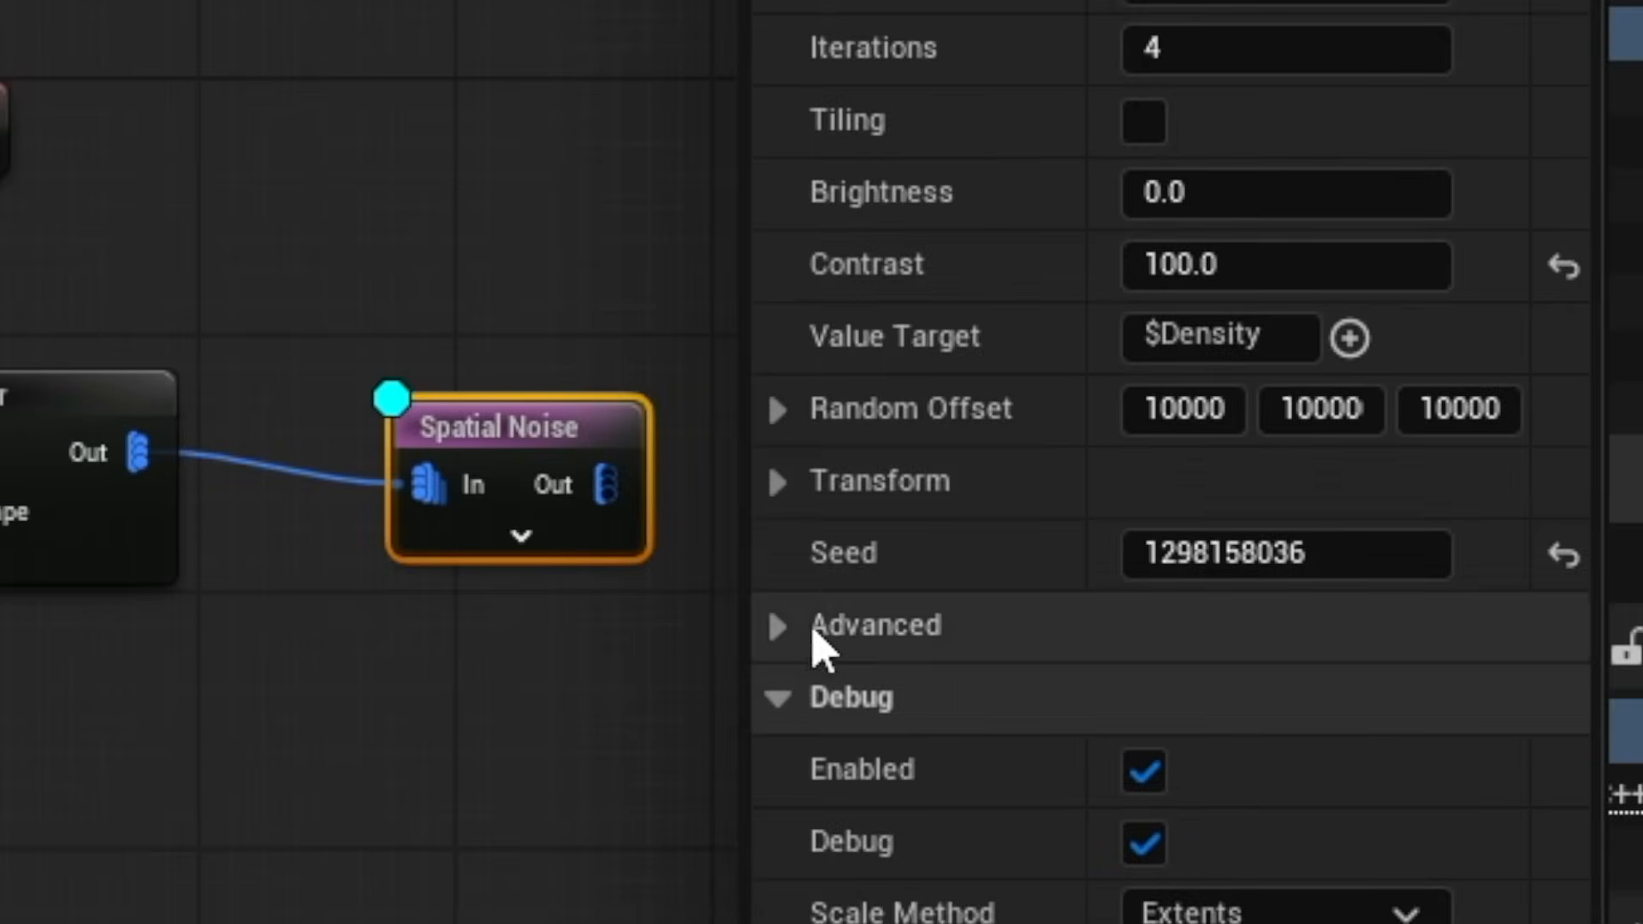
- Set the Y scale in the Spatial Noise transform to 10
left_click(804, 489)
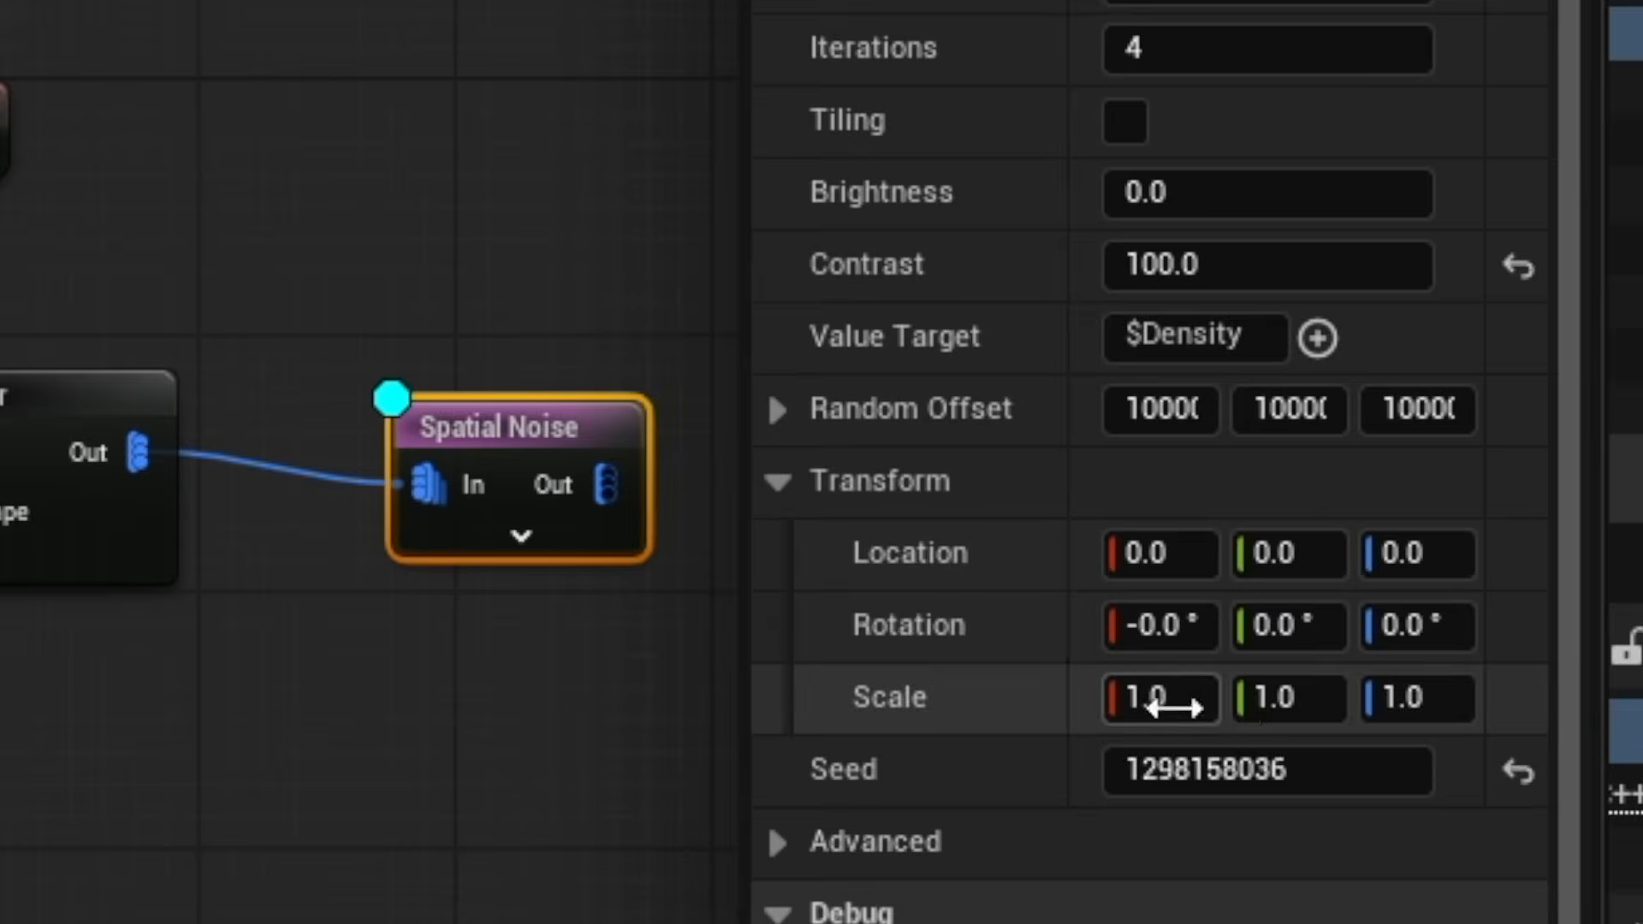
left_click(1276, 697)
type("1")
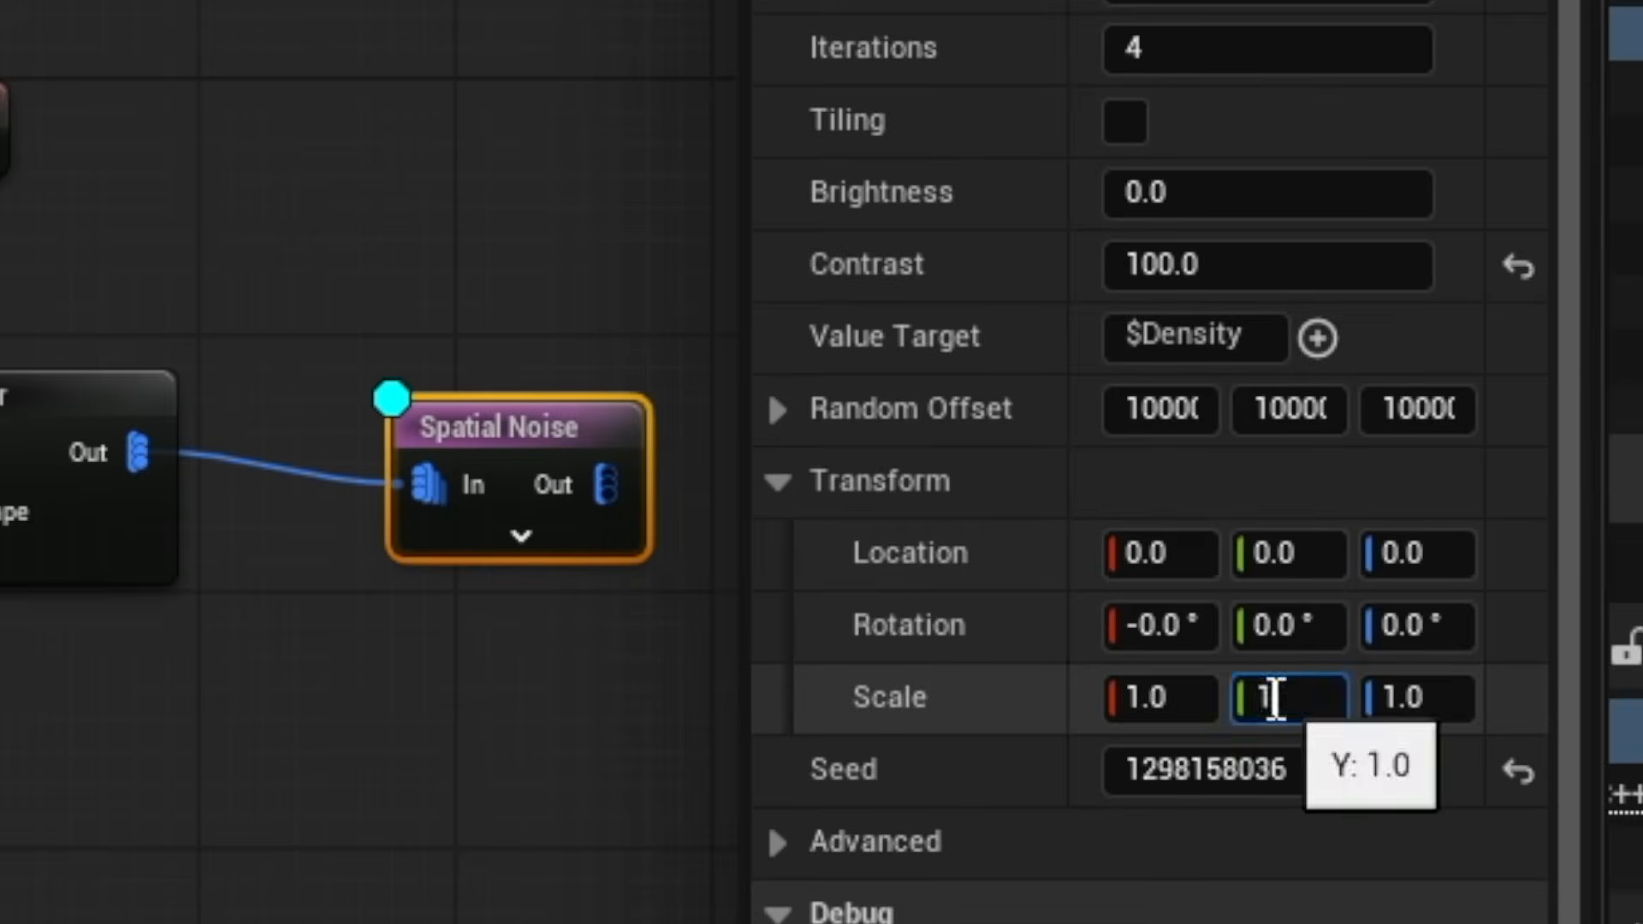
type("0")
key("Tab")
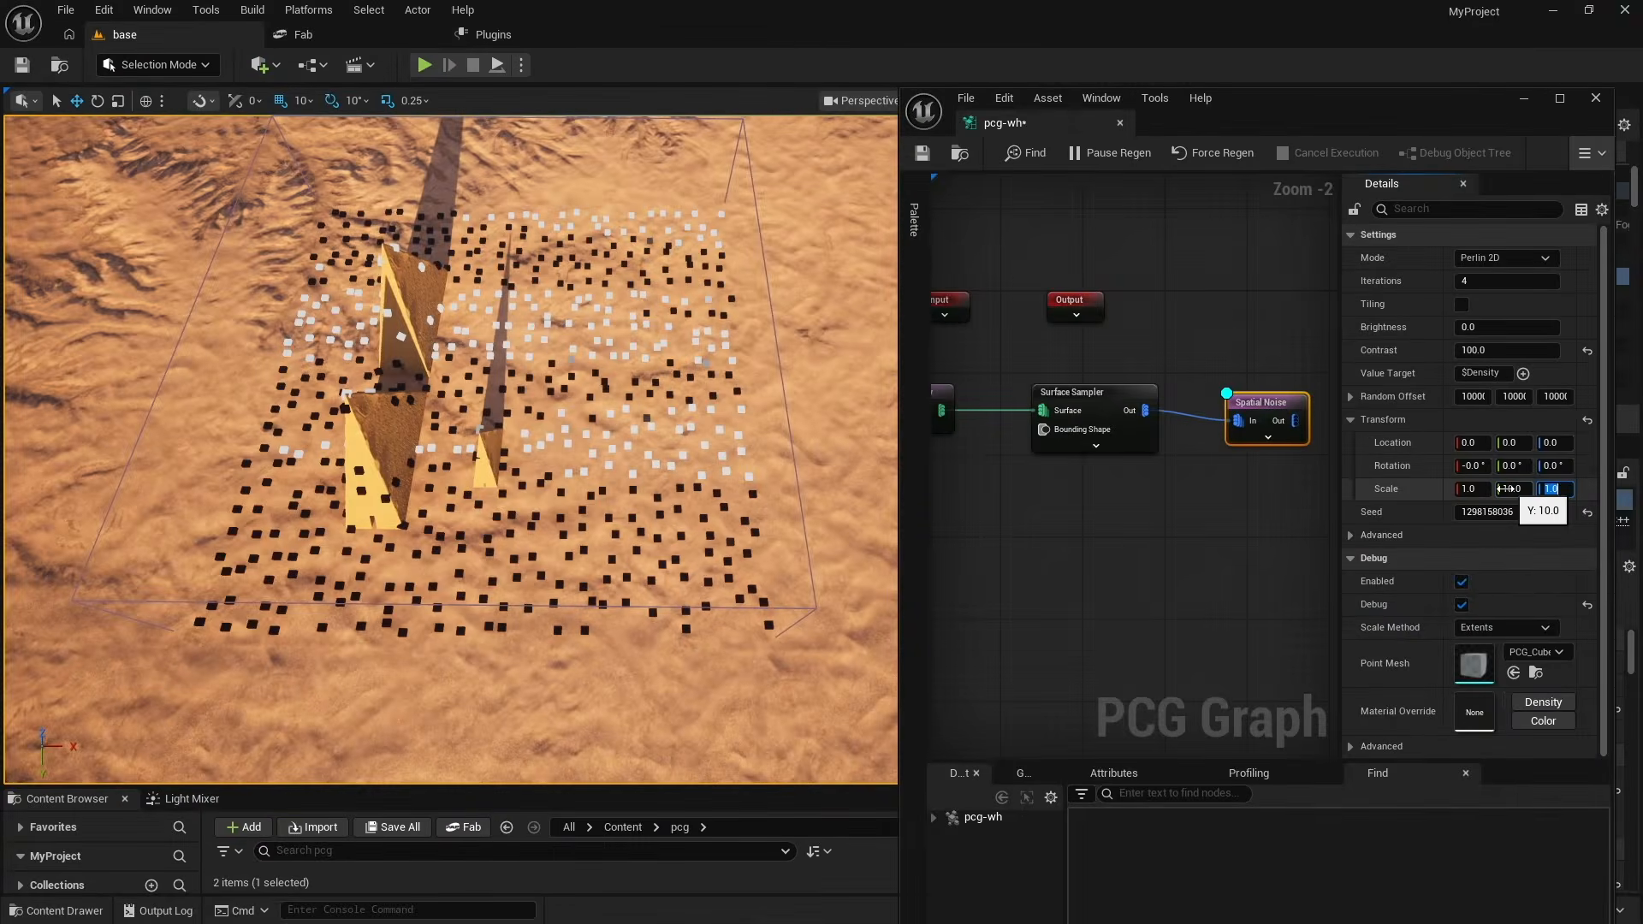
- Set the Spatial Noise transform's scale to 10 on X and 0 on Y
left_click(1468, 489)
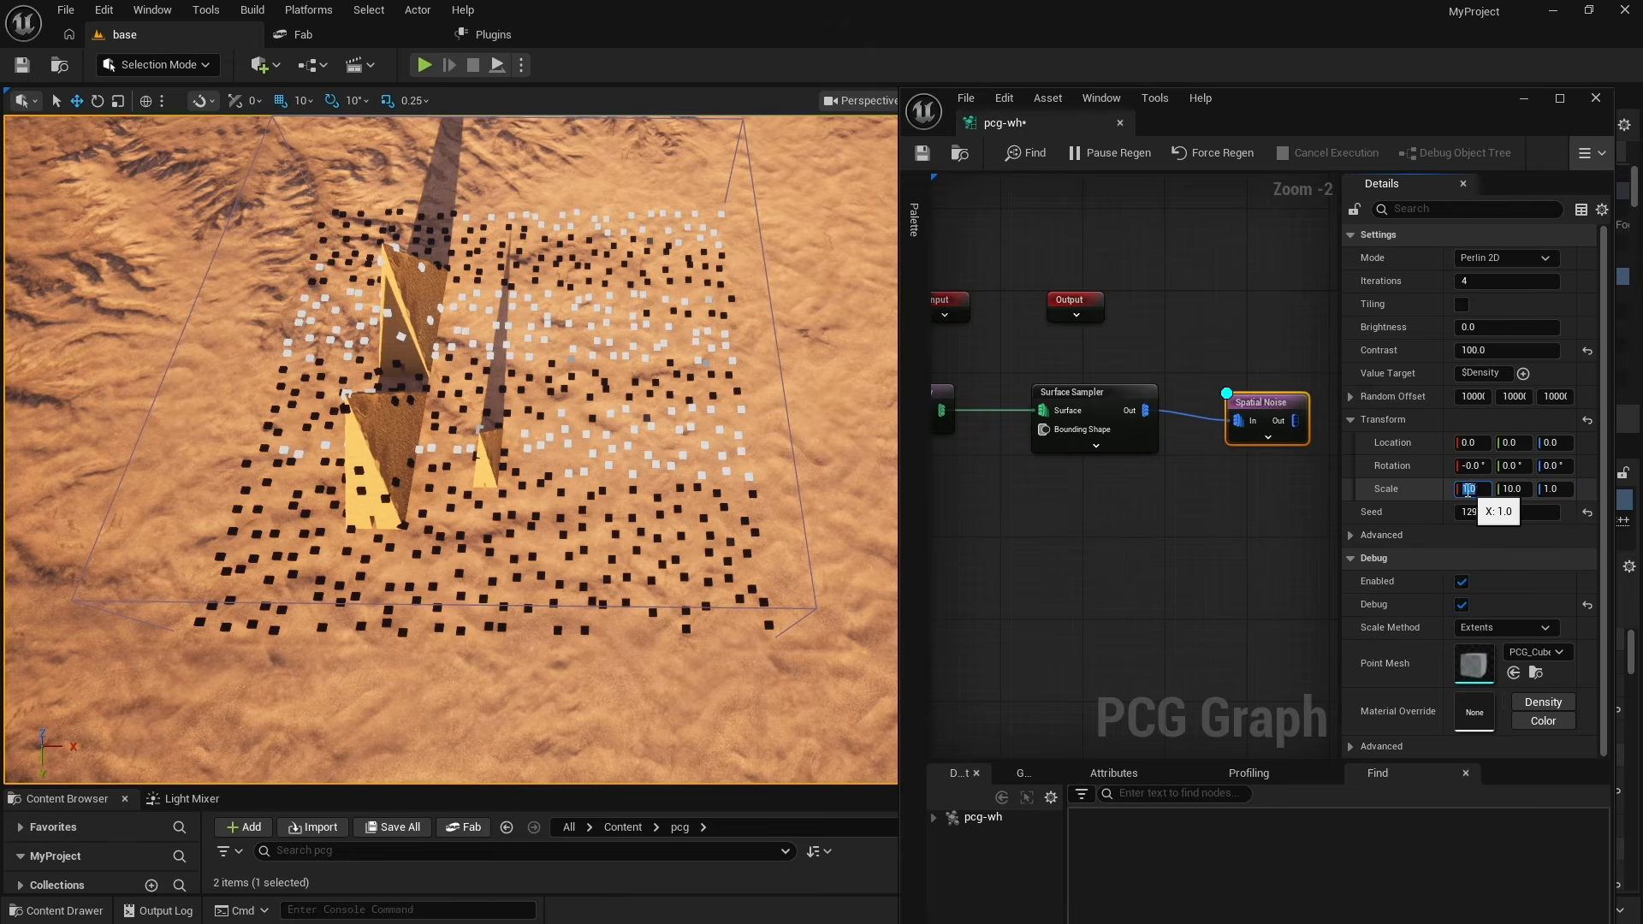
type("10")
key("Tab")
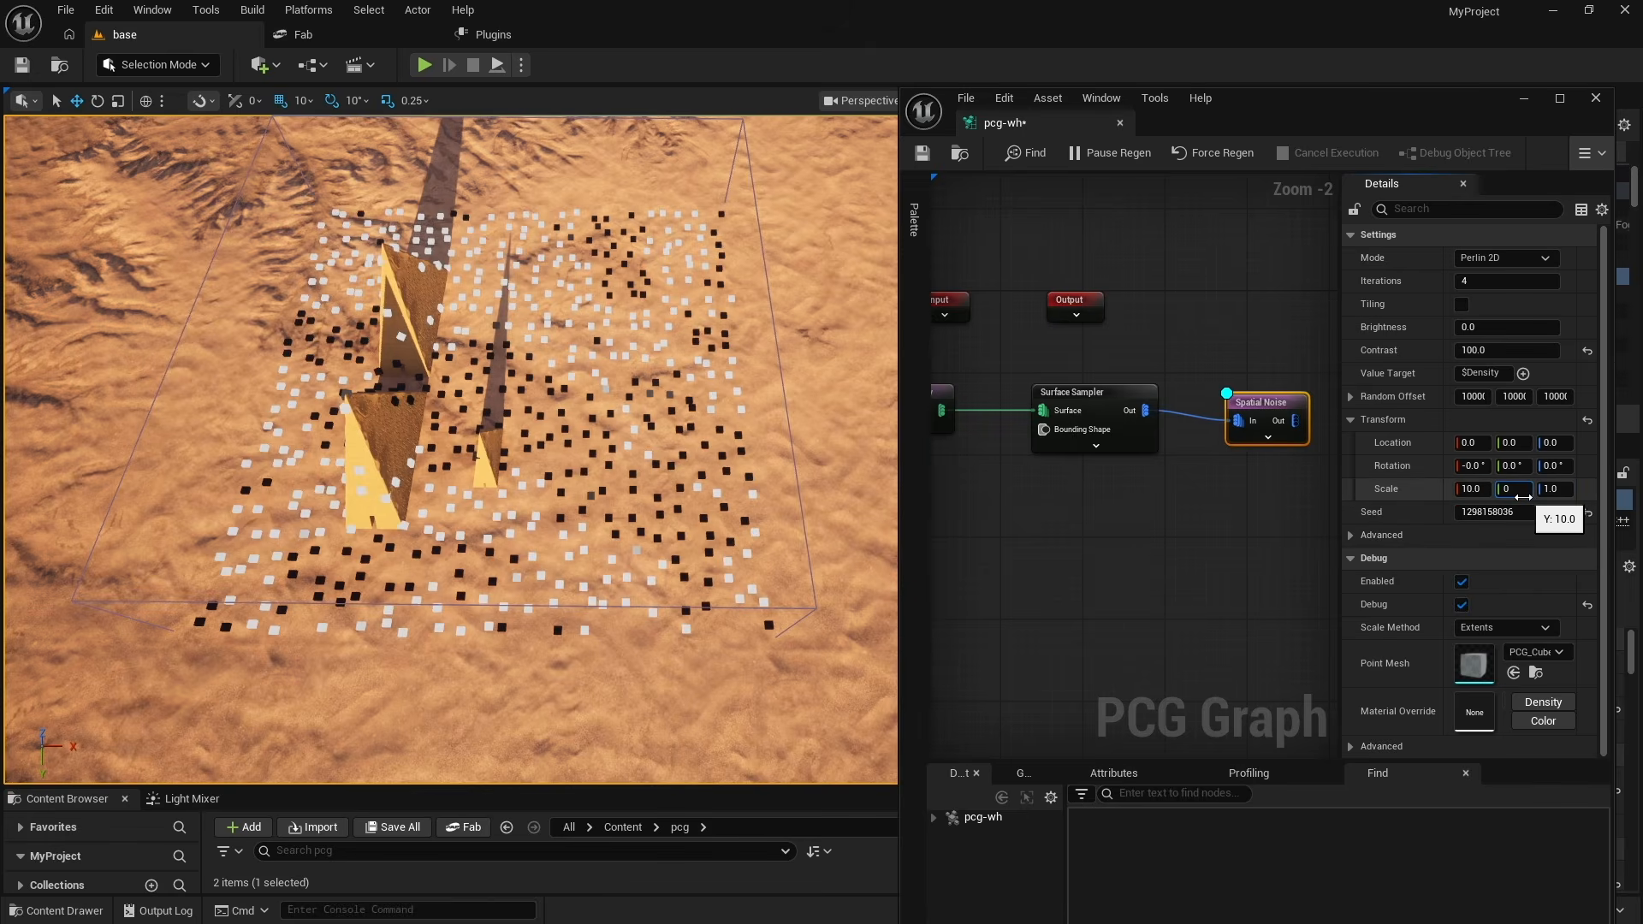
key("Tab")
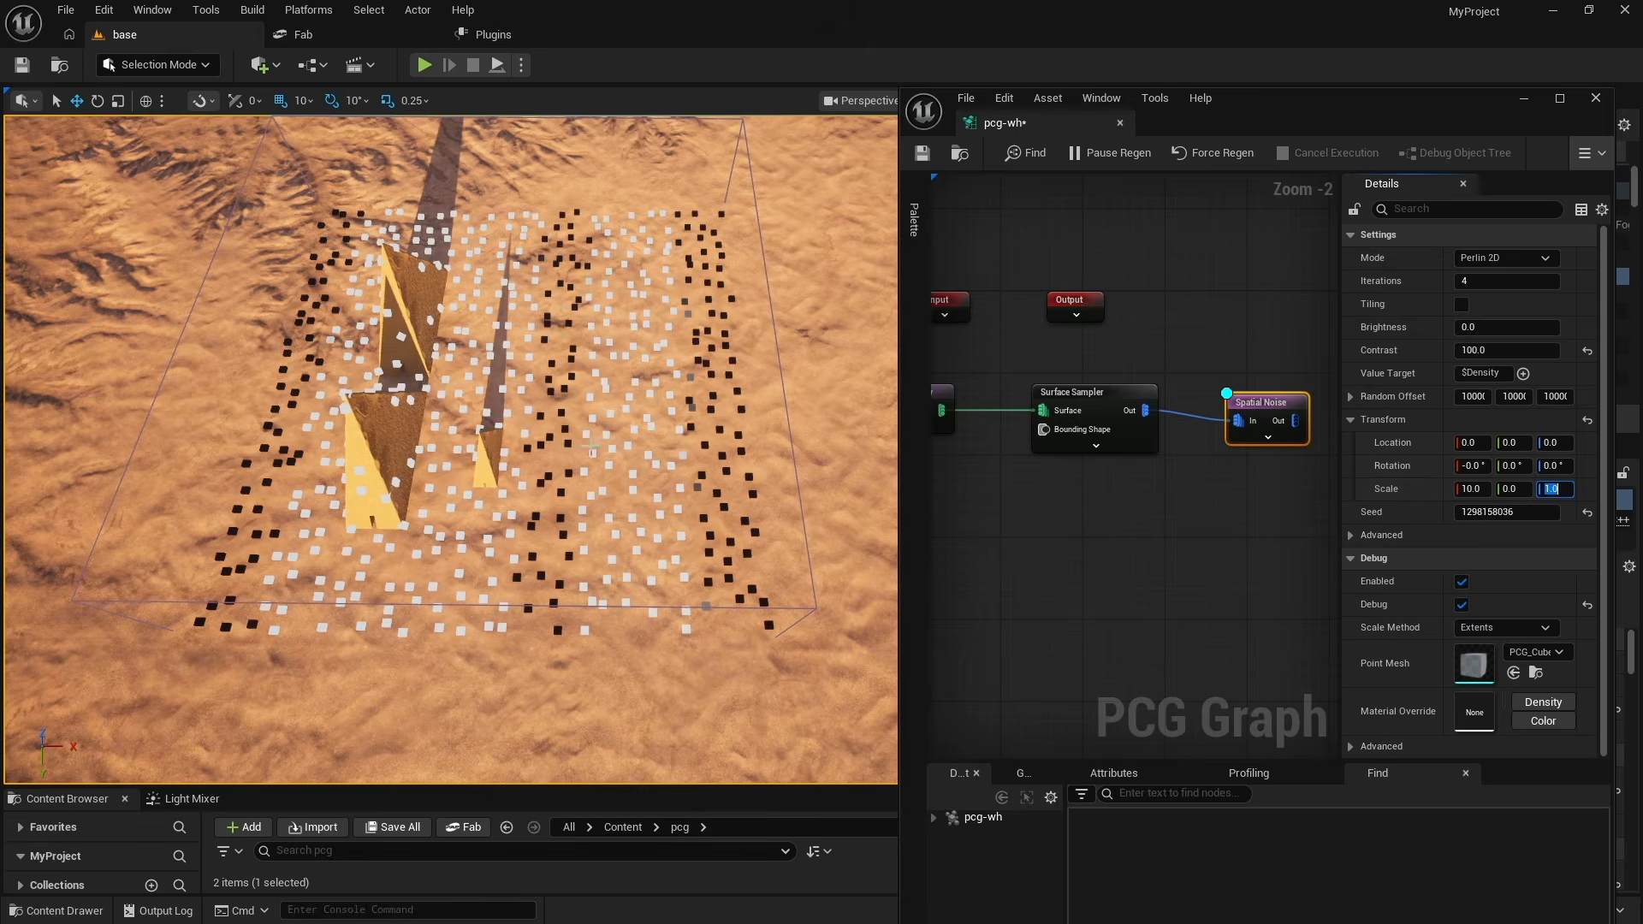
- Set the Surface Sampler's Points Per Squared Meter to 0.5 after trying a value of 1
right_click_drag(1059, 506, 1122, 511)
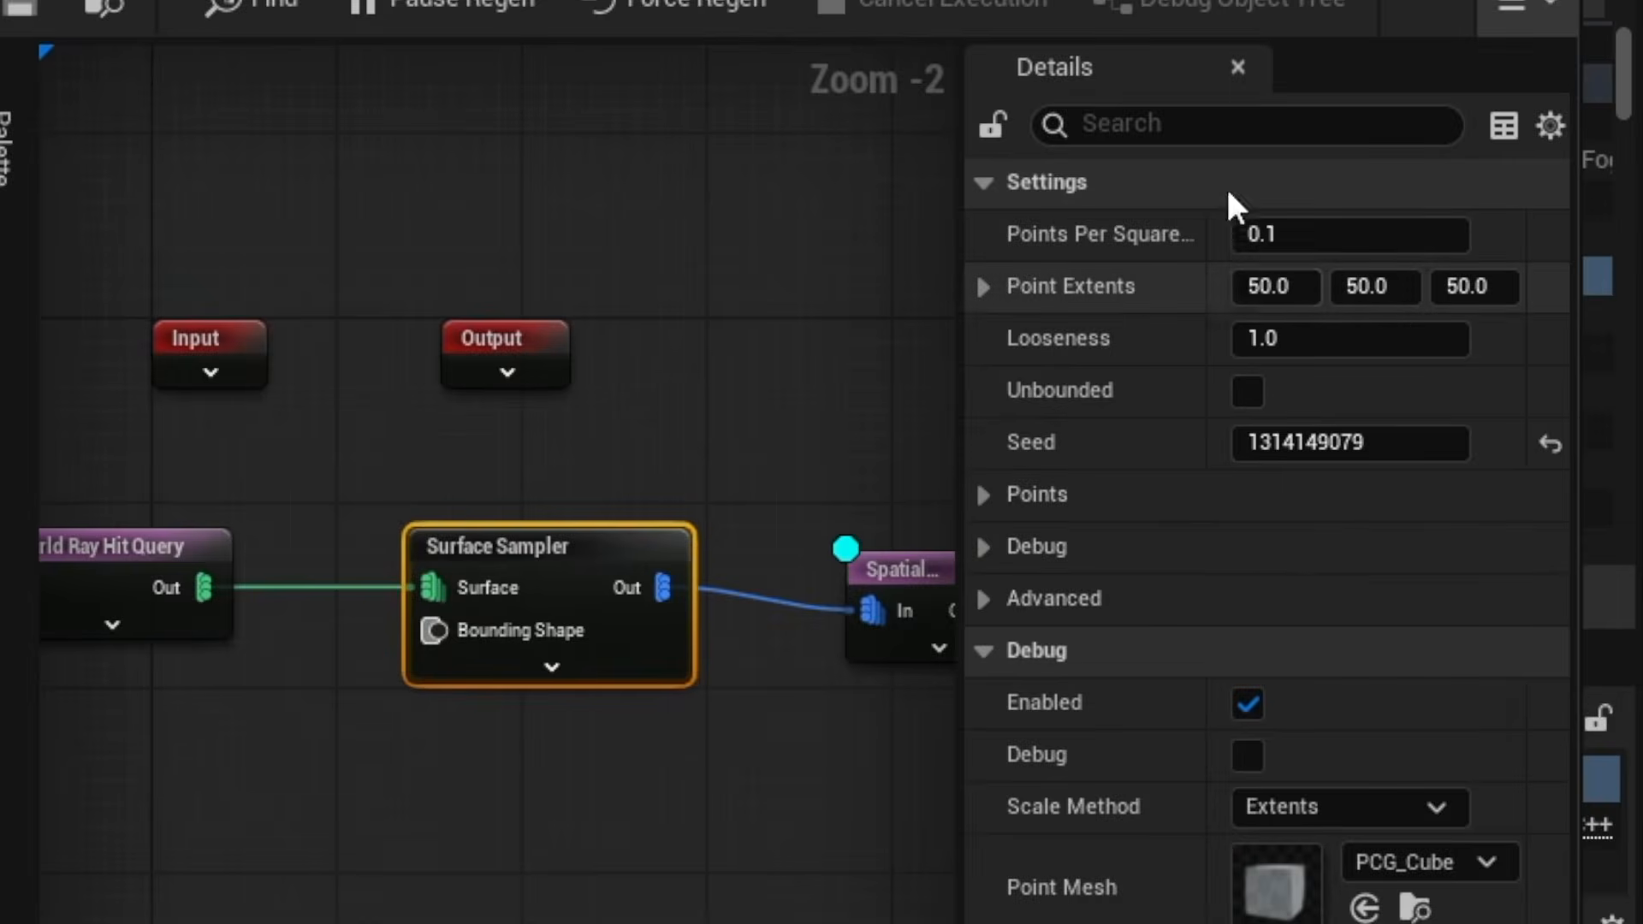
left_click(1275, 241)
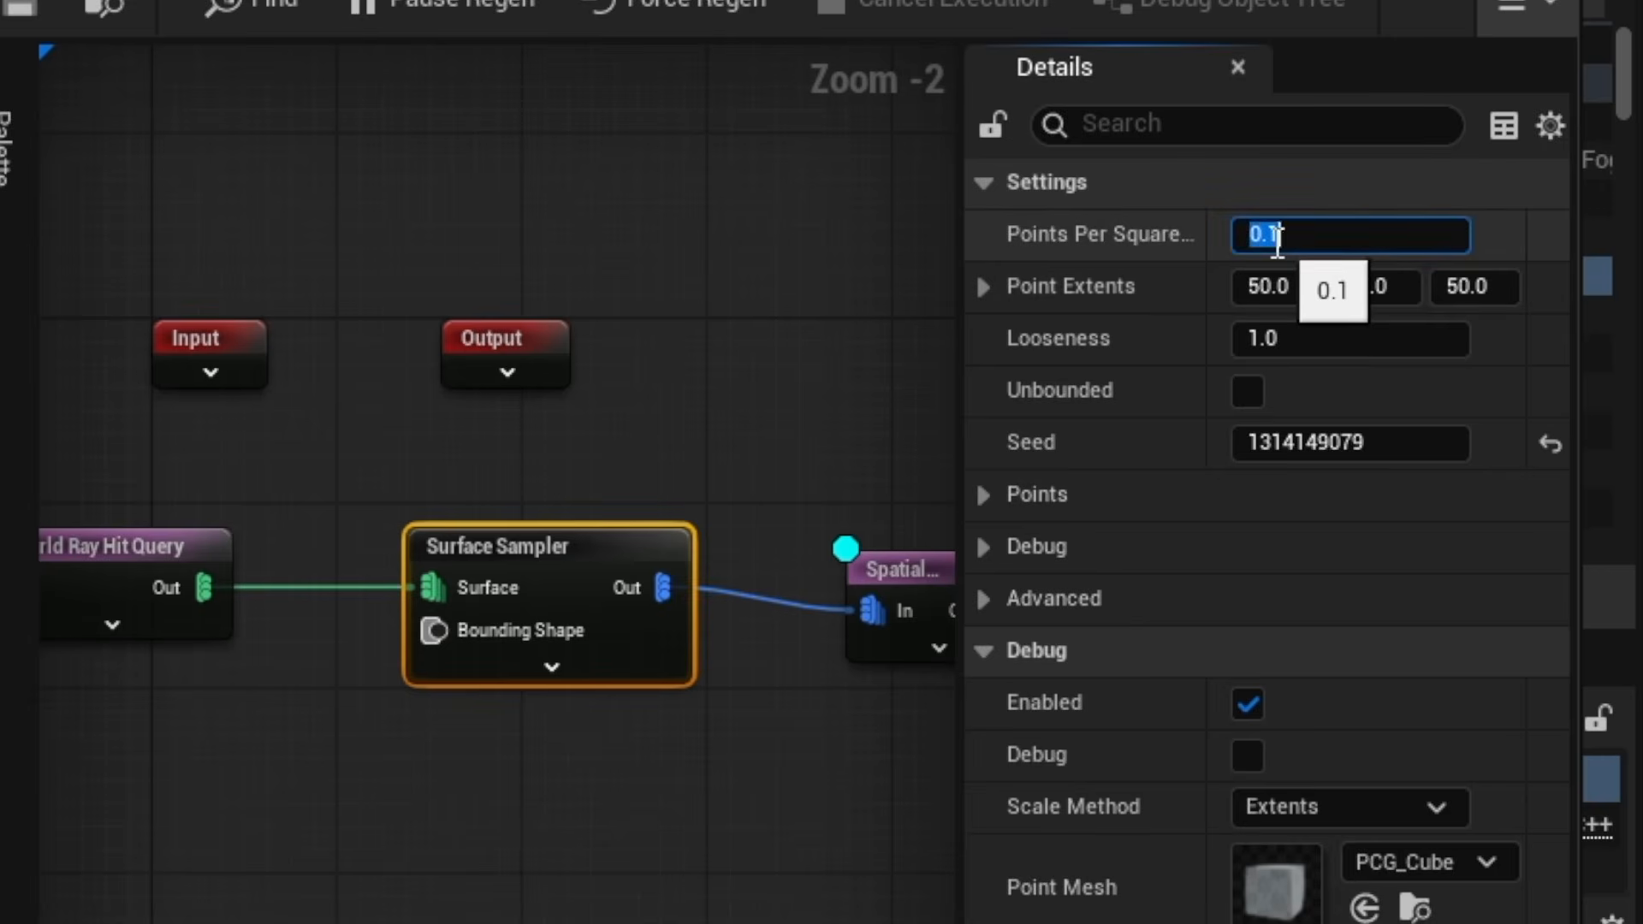
type("1")
key("Tab")
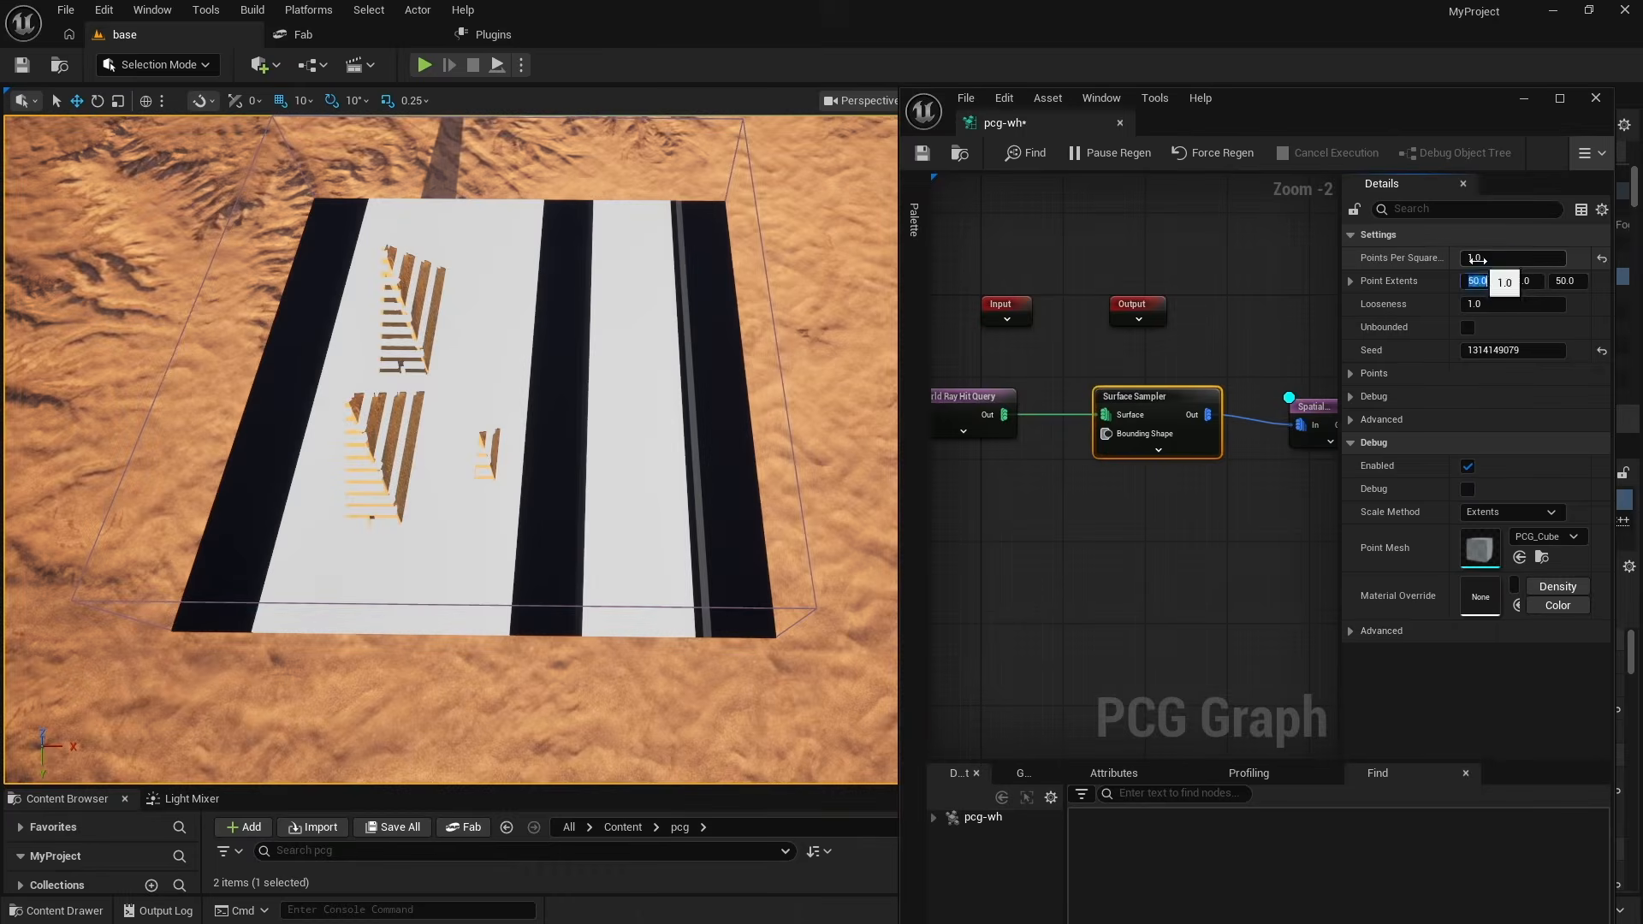
left_click(1478, 258)
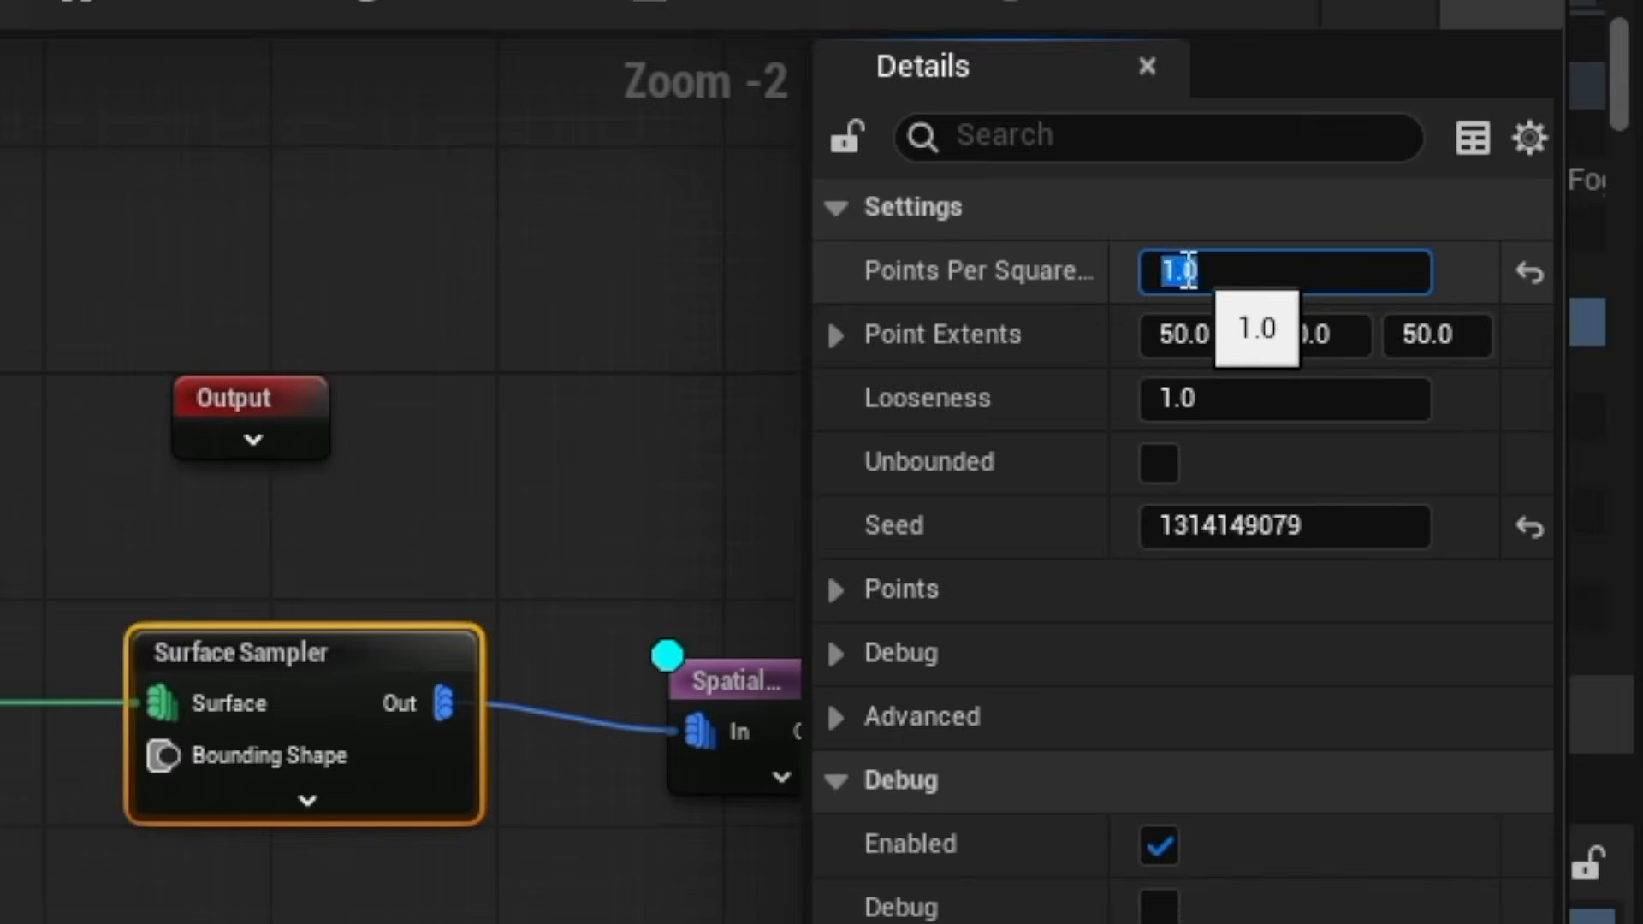
type("0.5")
key("Tab")
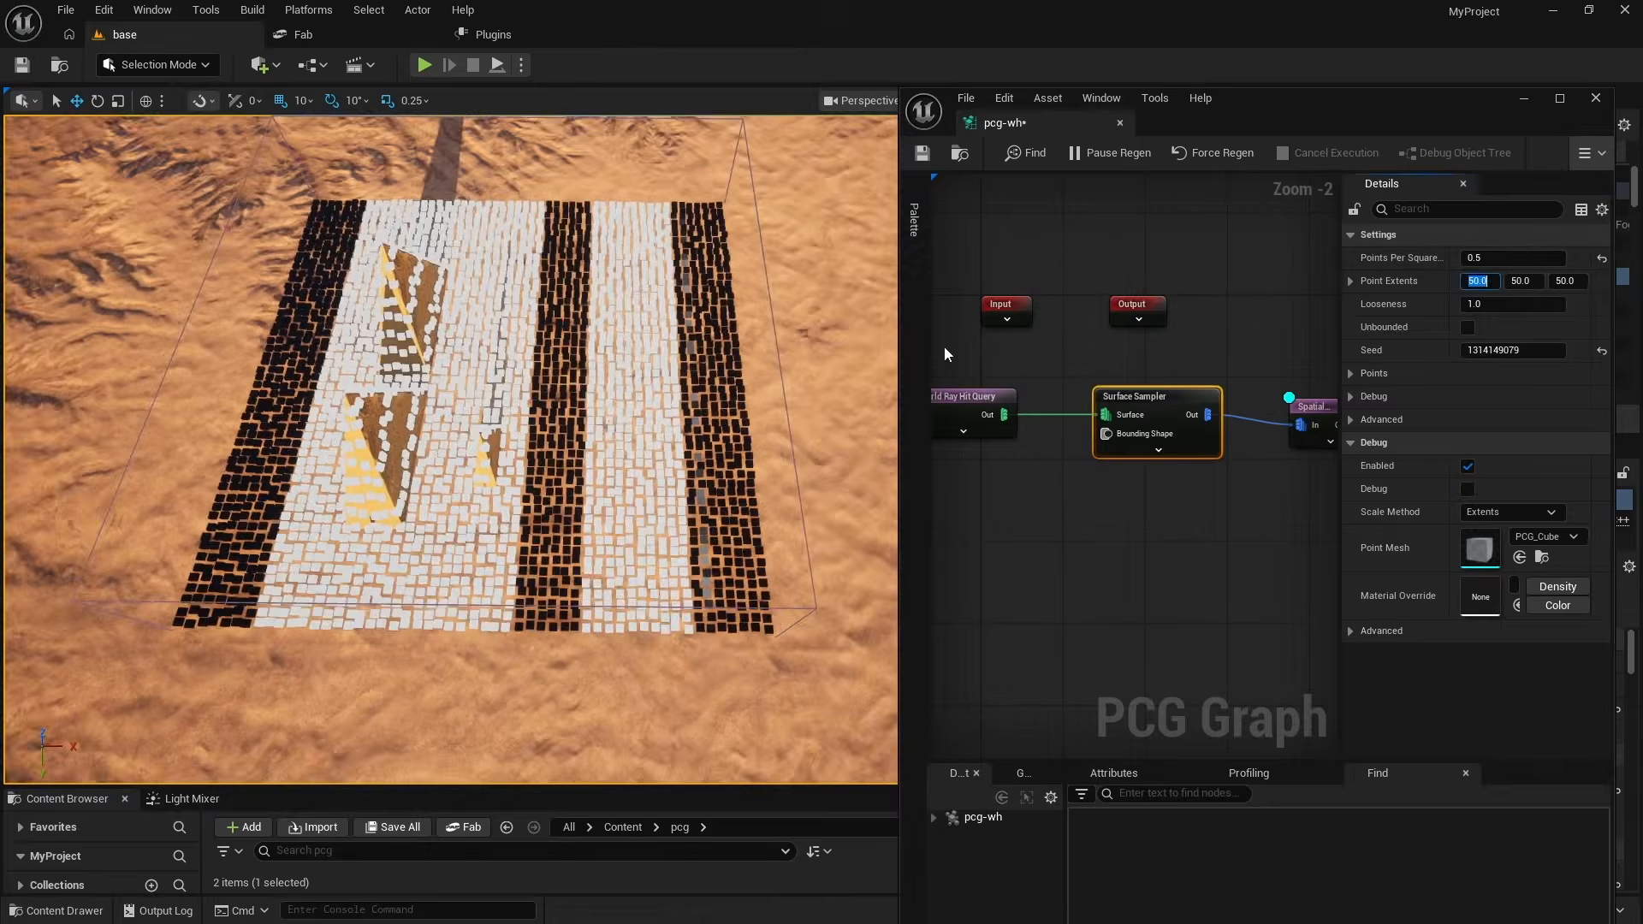
- Set the Surface Sampler's Point Extents to 20 on all three axes
key("w")
right_click_drag(451, 450, 424, 465)
left_click(1477, 280)
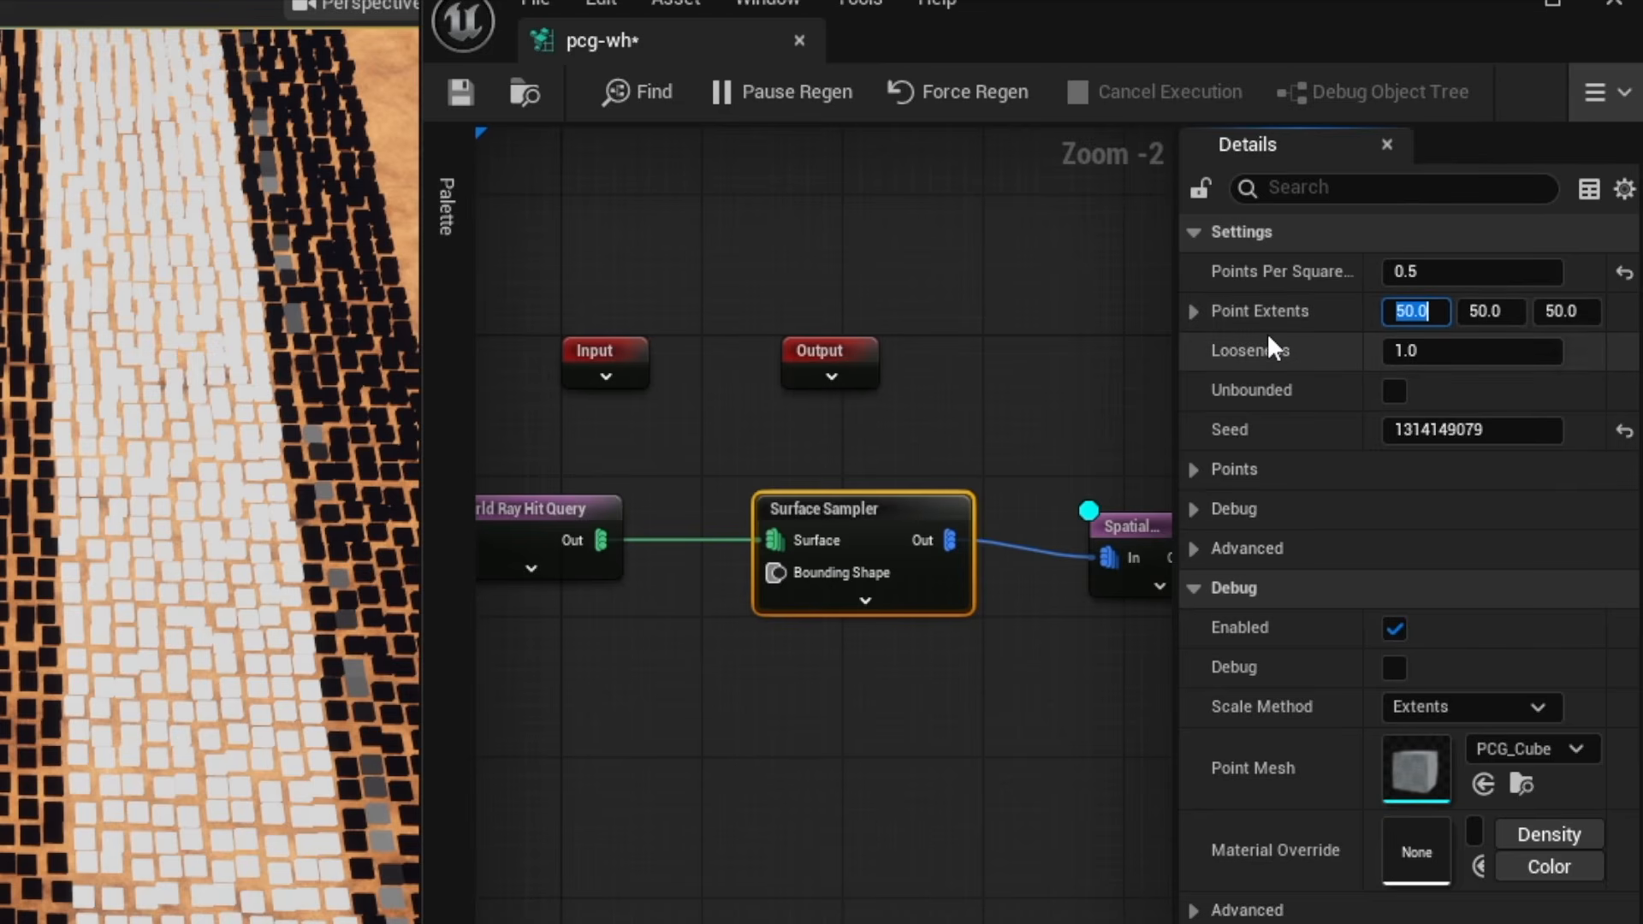
type("20")
key("Tab")
type("20")
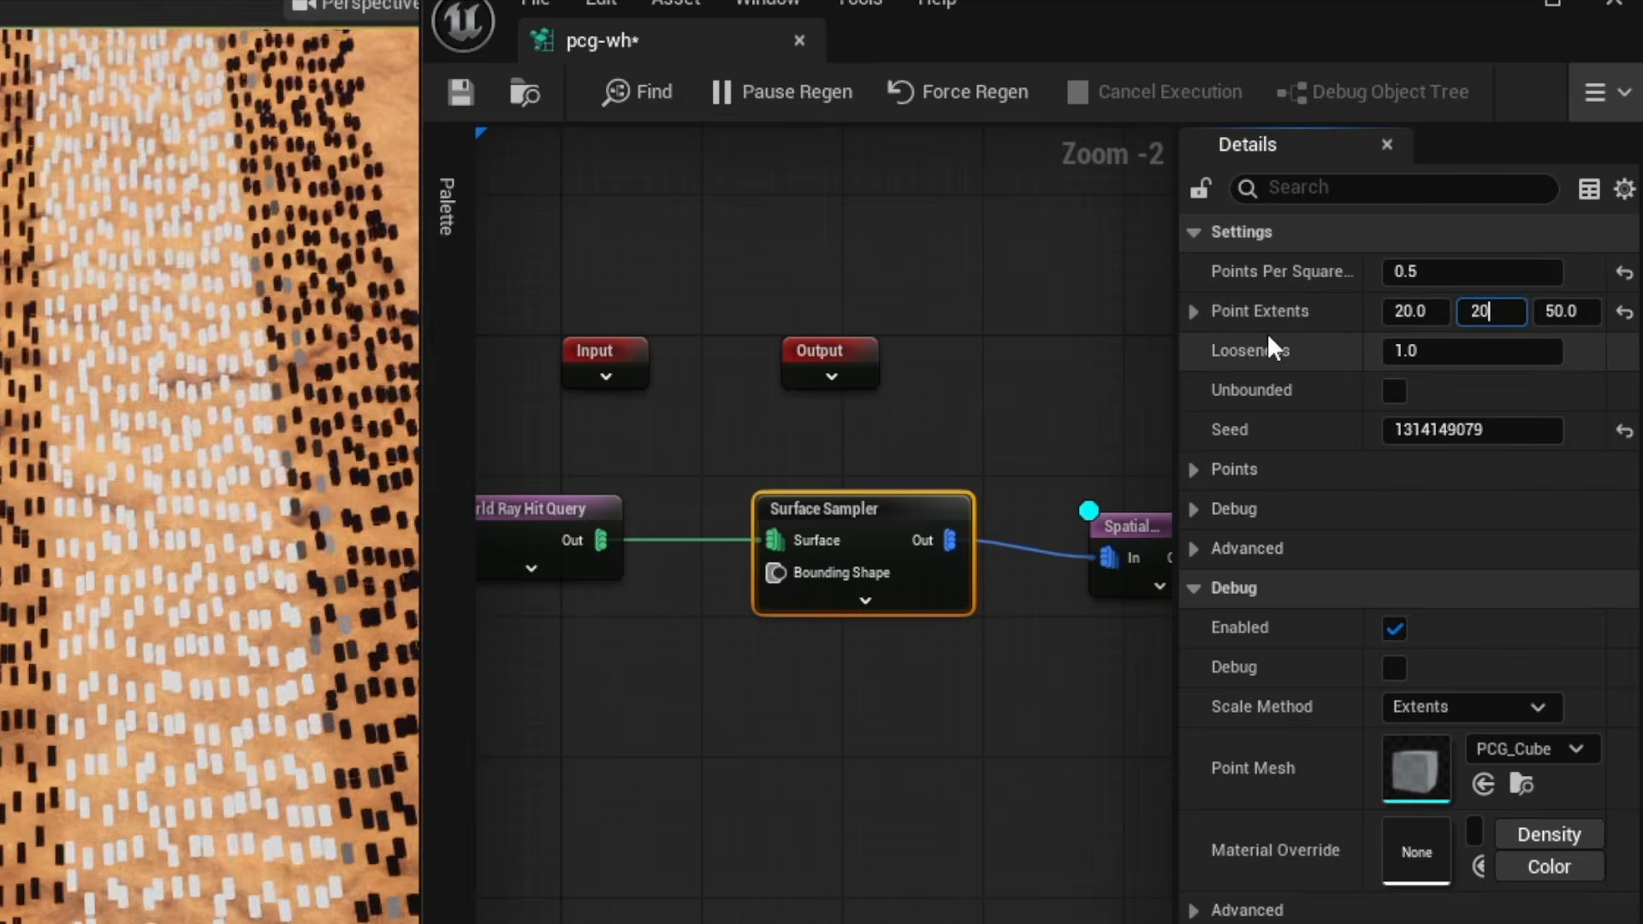
key("Tab")
type("20")
key("Tab")
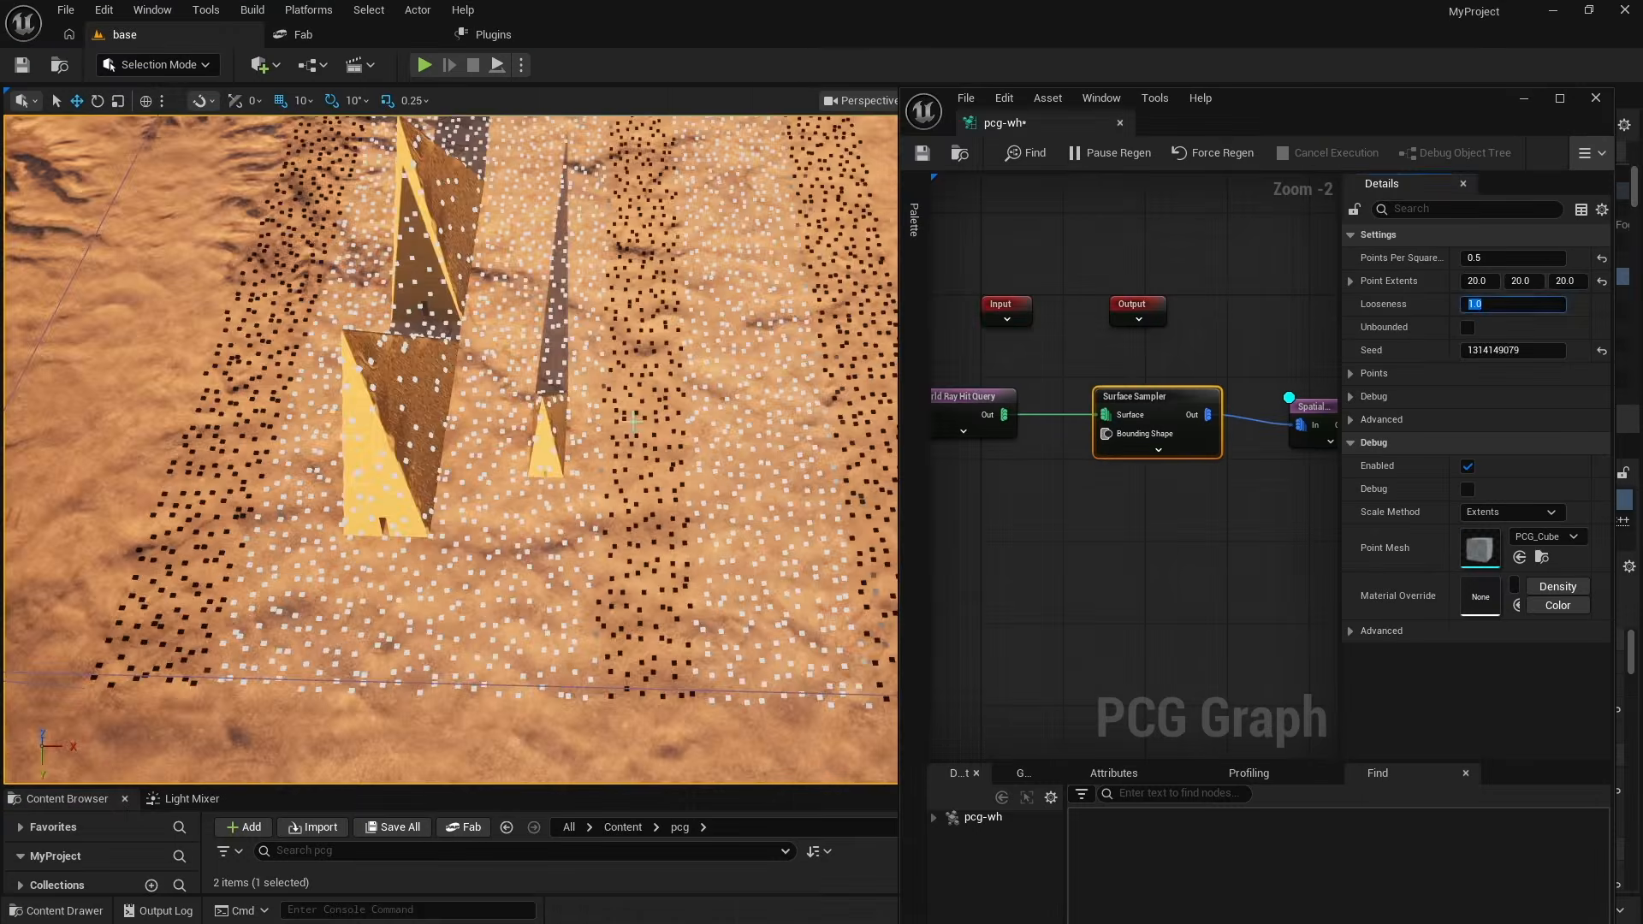
- Try Surface Sampler densities of 1, 2 and 0.1 points per squared meter, and return the value to 0.5
right_click_drag(628, 417, 770, 445)
left_click(1481, 256)
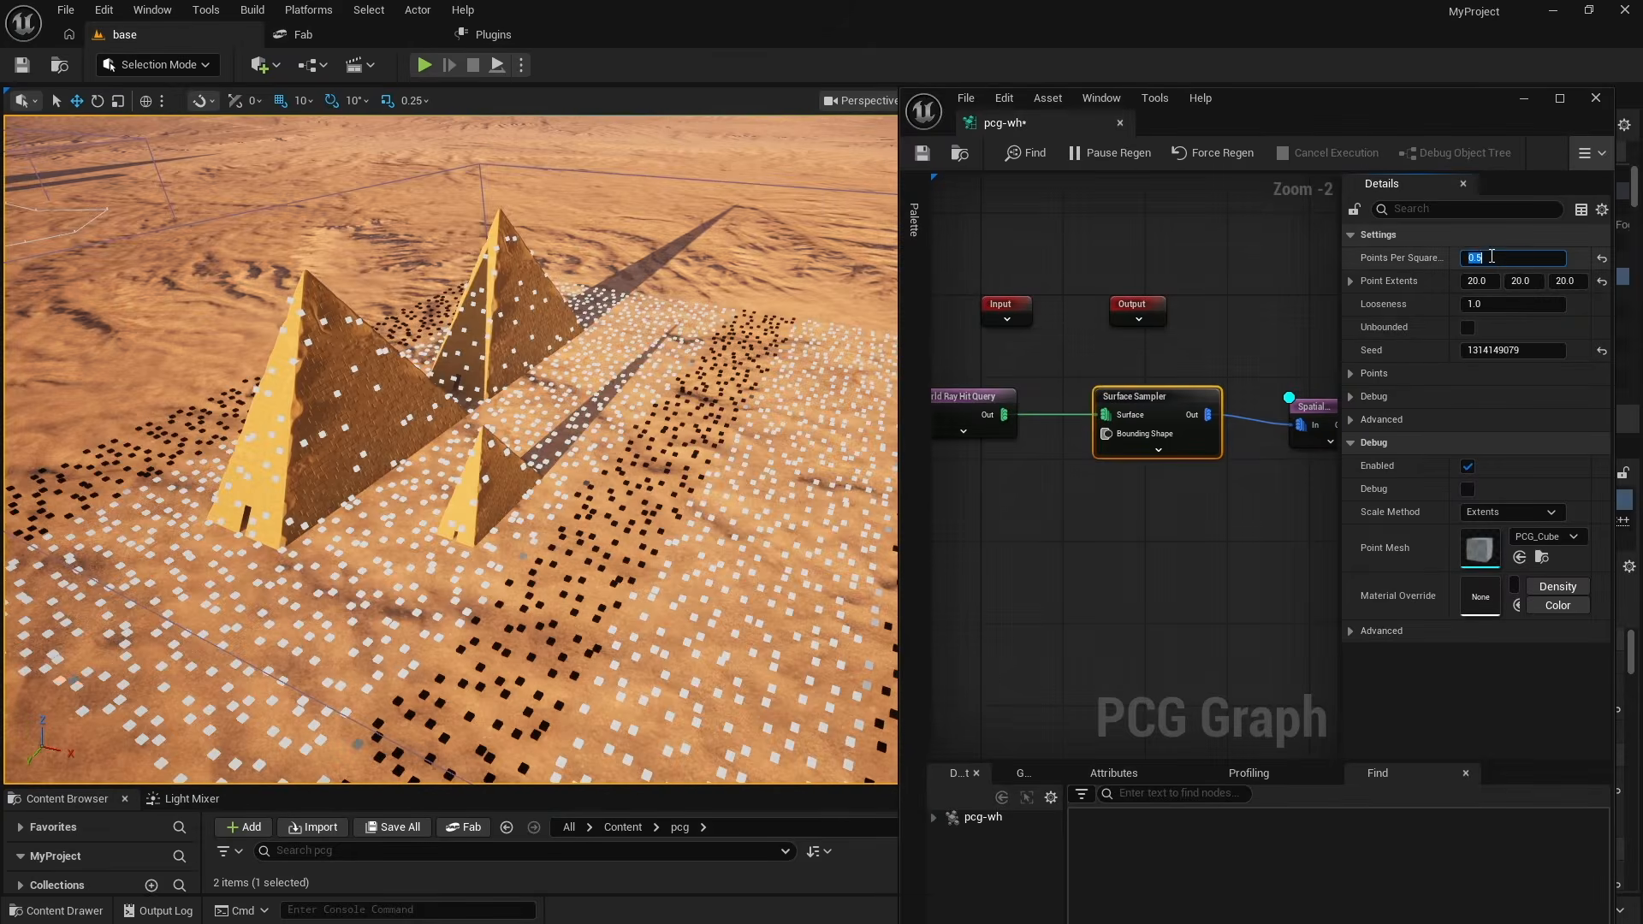
type("1")
key("Tab")
left_click(1482, 256)
type("2")
key("Return")
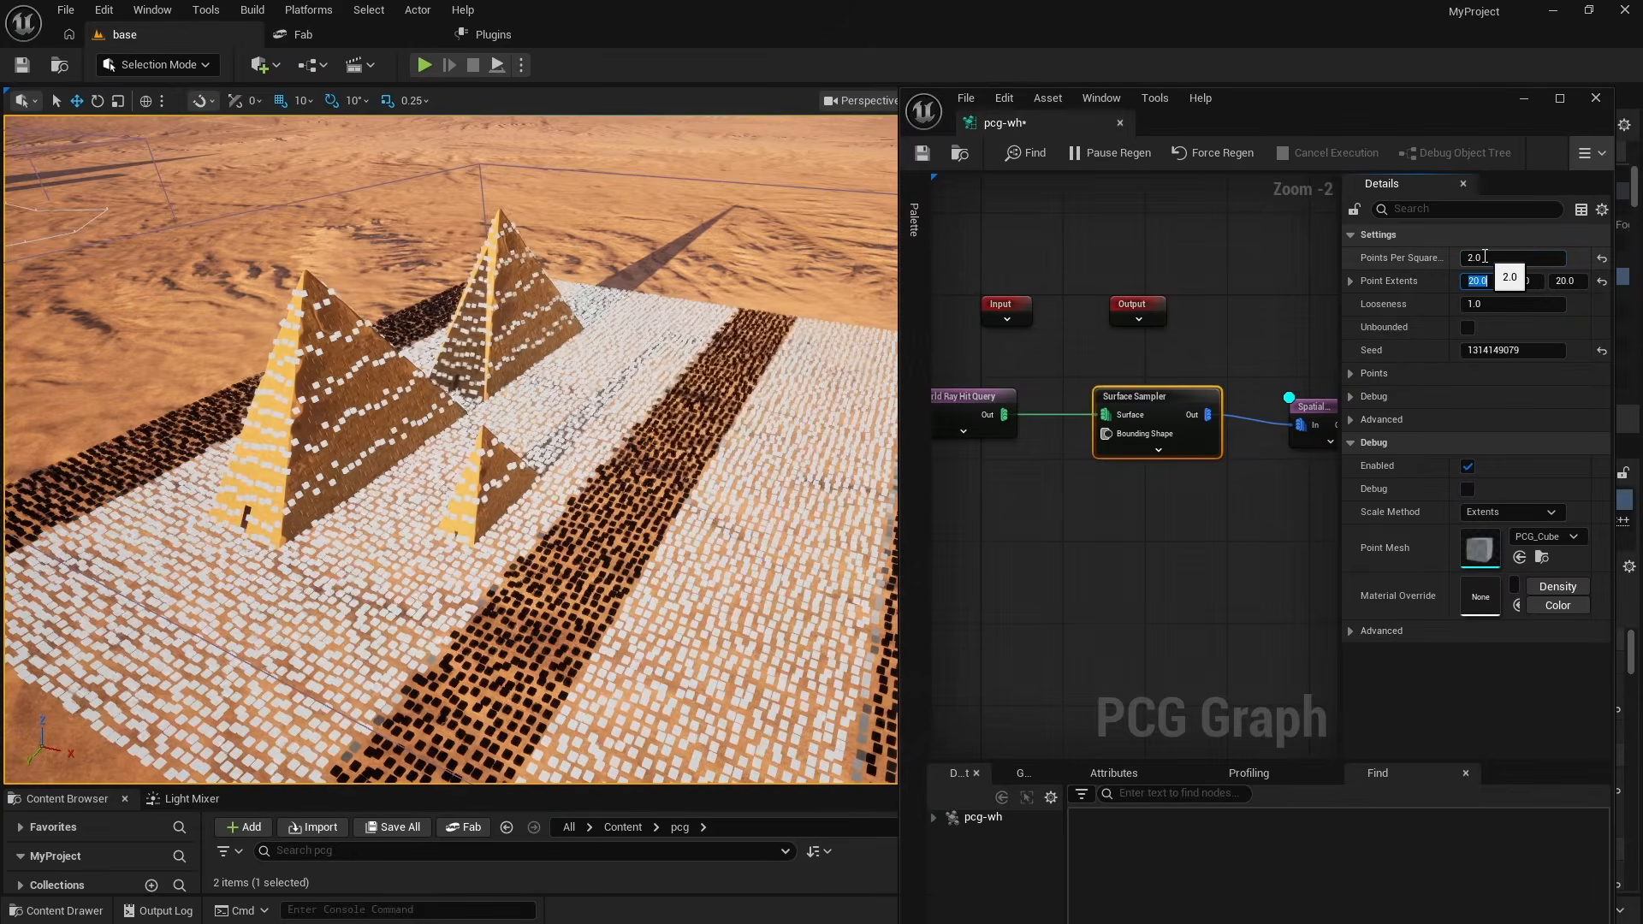
left_click(1478, 255)
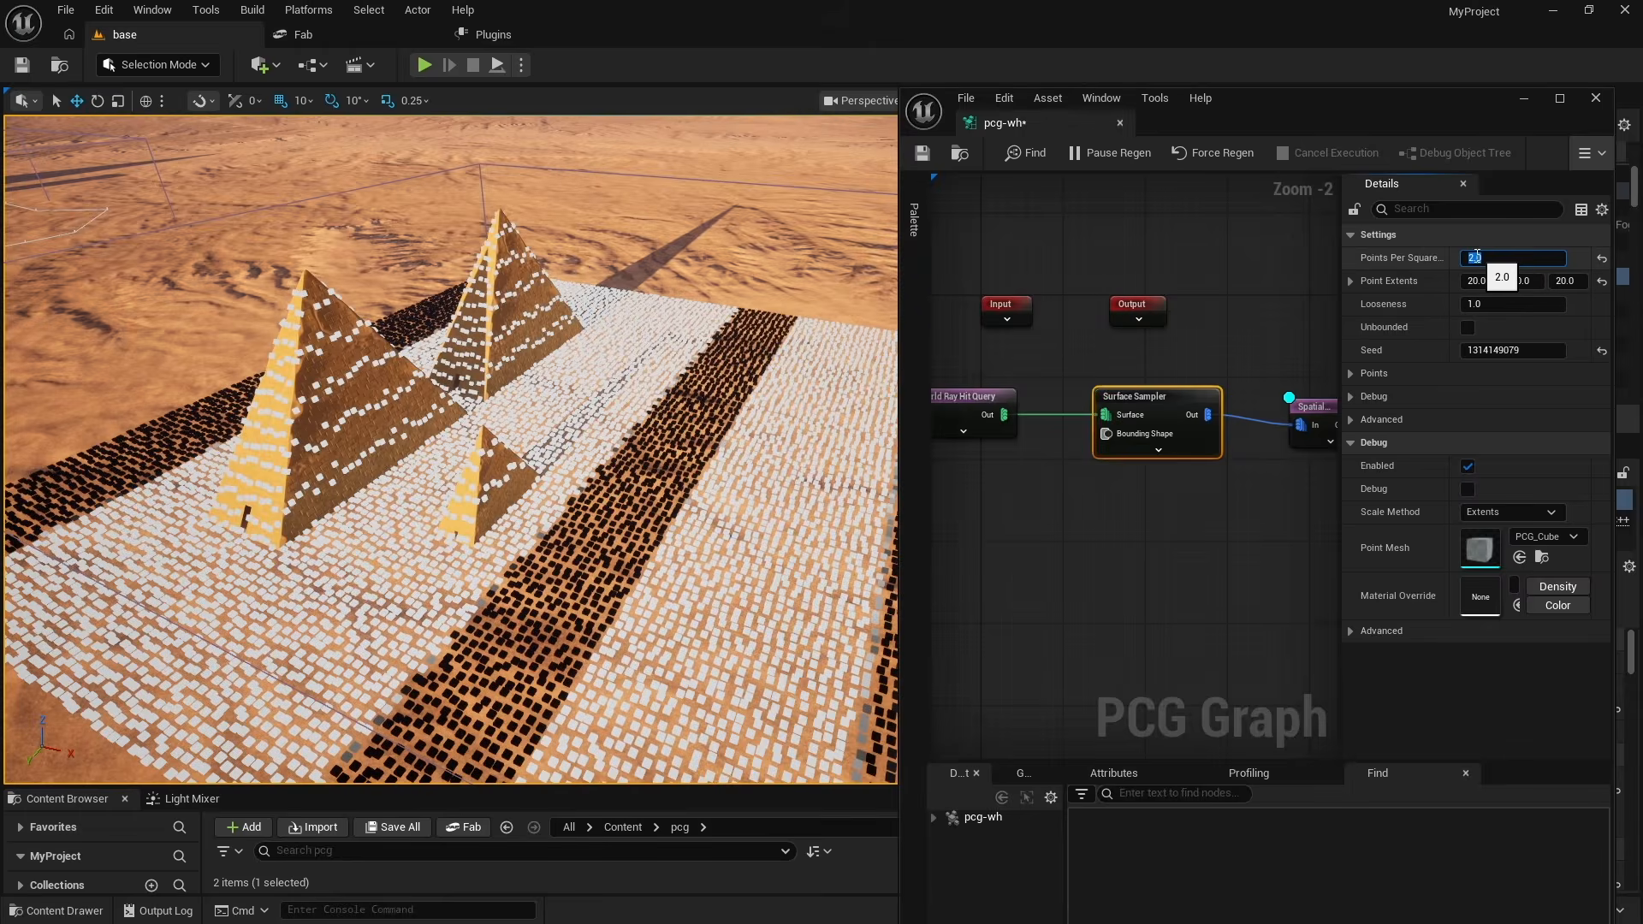
type("0.1")
key("Tab")
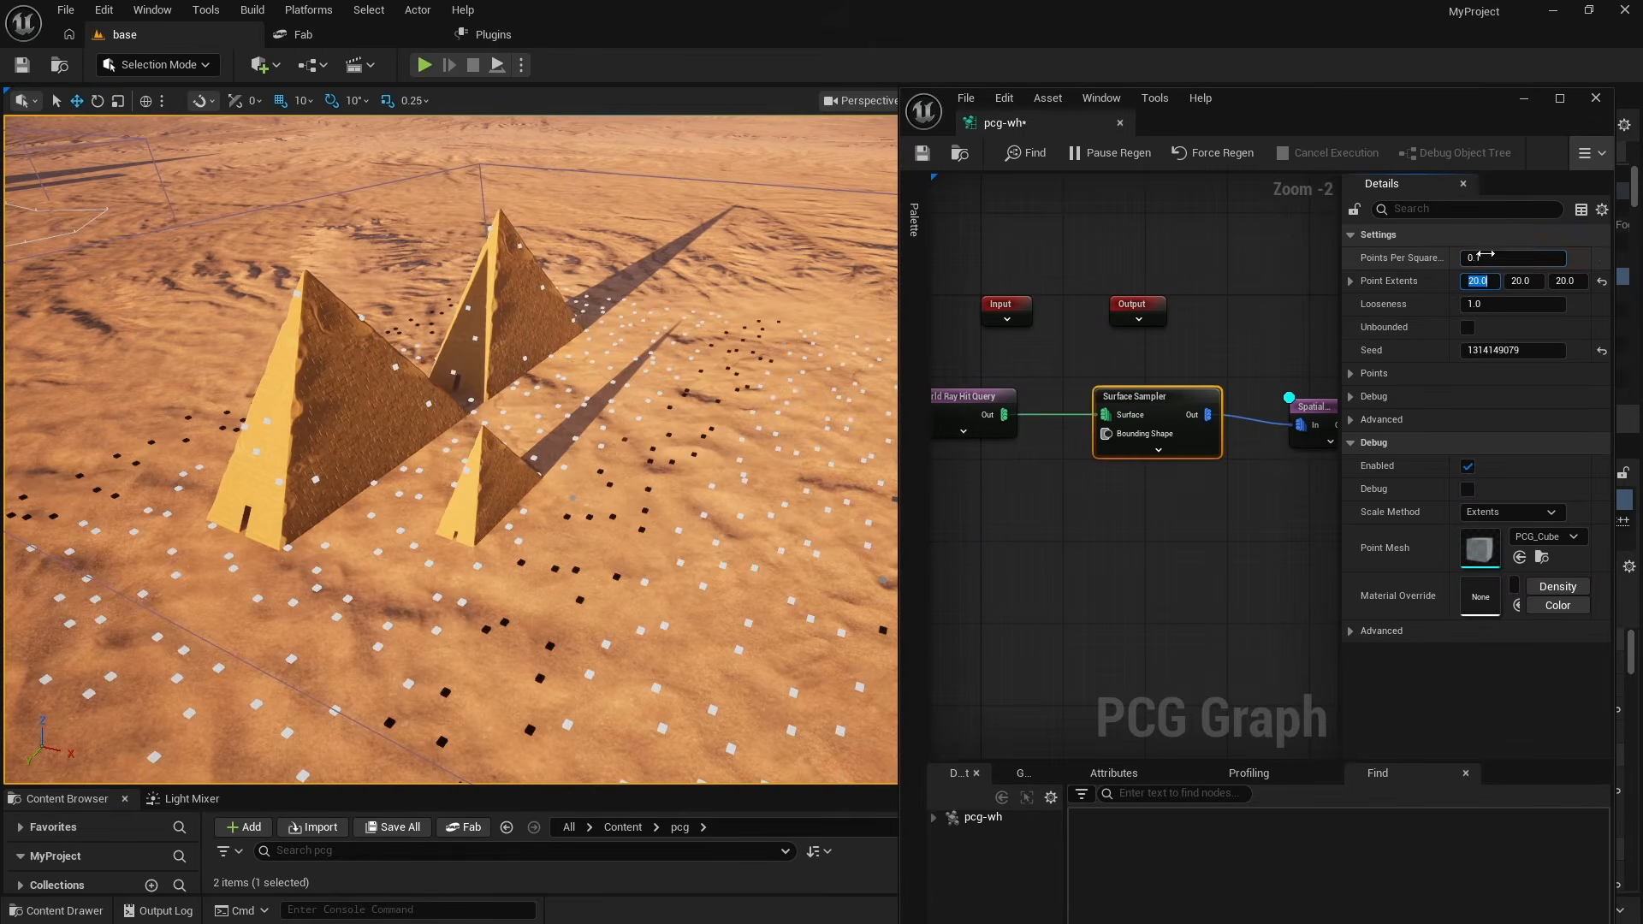
left_click(1484, 255)
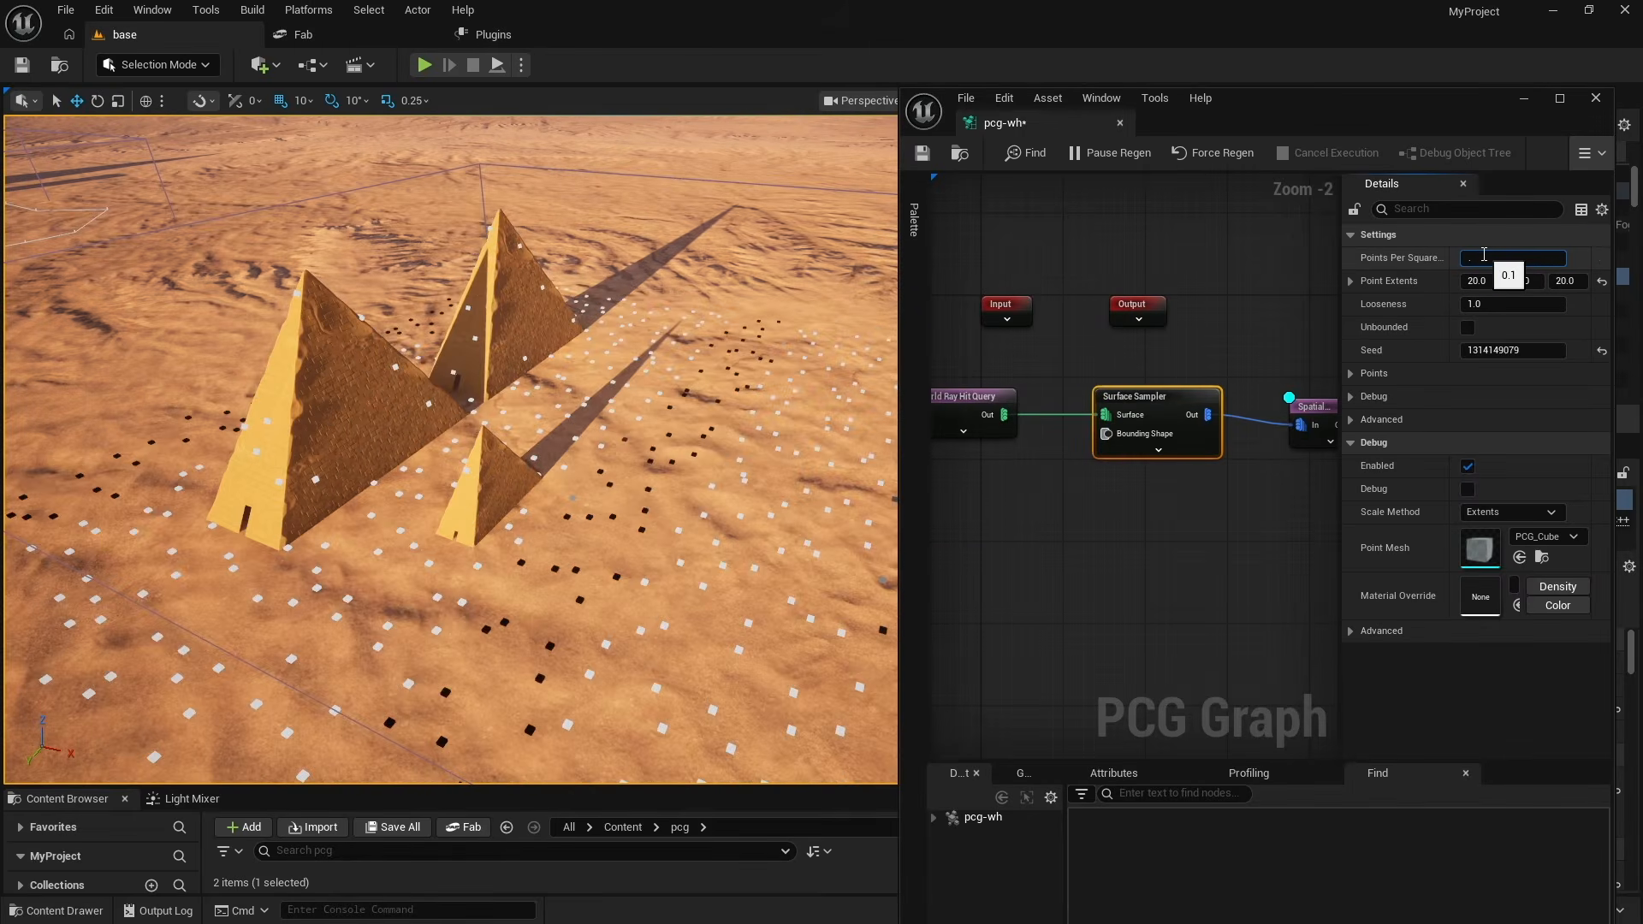
key("Tab")
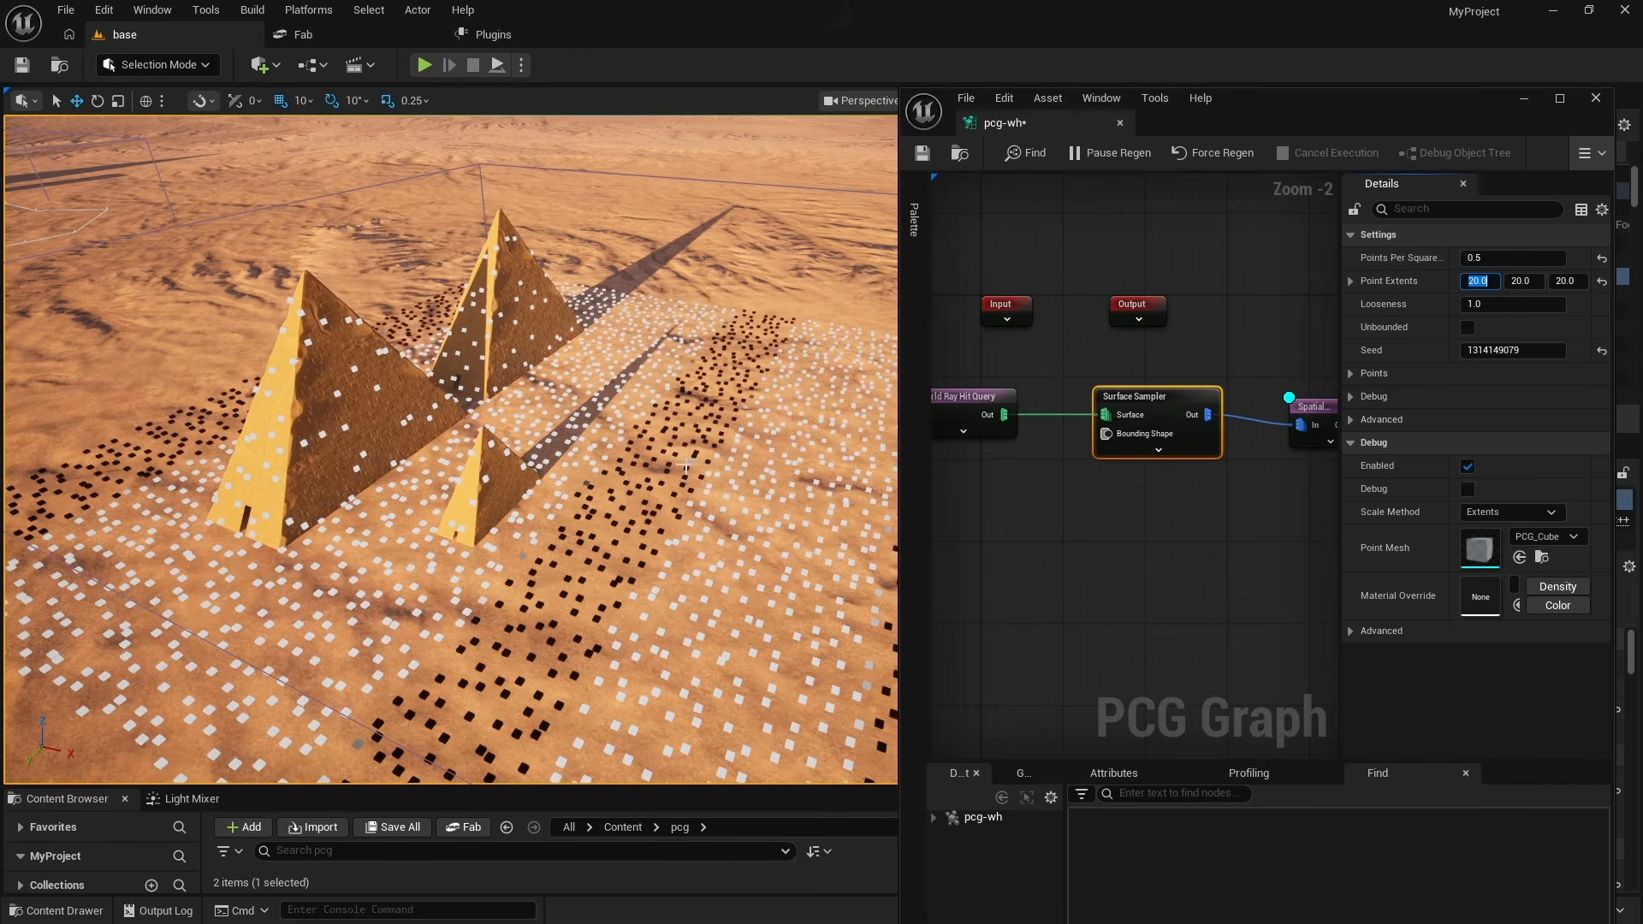
- Set the Spatial Noise transform's scale to 109 on X and 20 on Y after trying 1 on X
right_click_drag(1267, 415, 1127, 407)
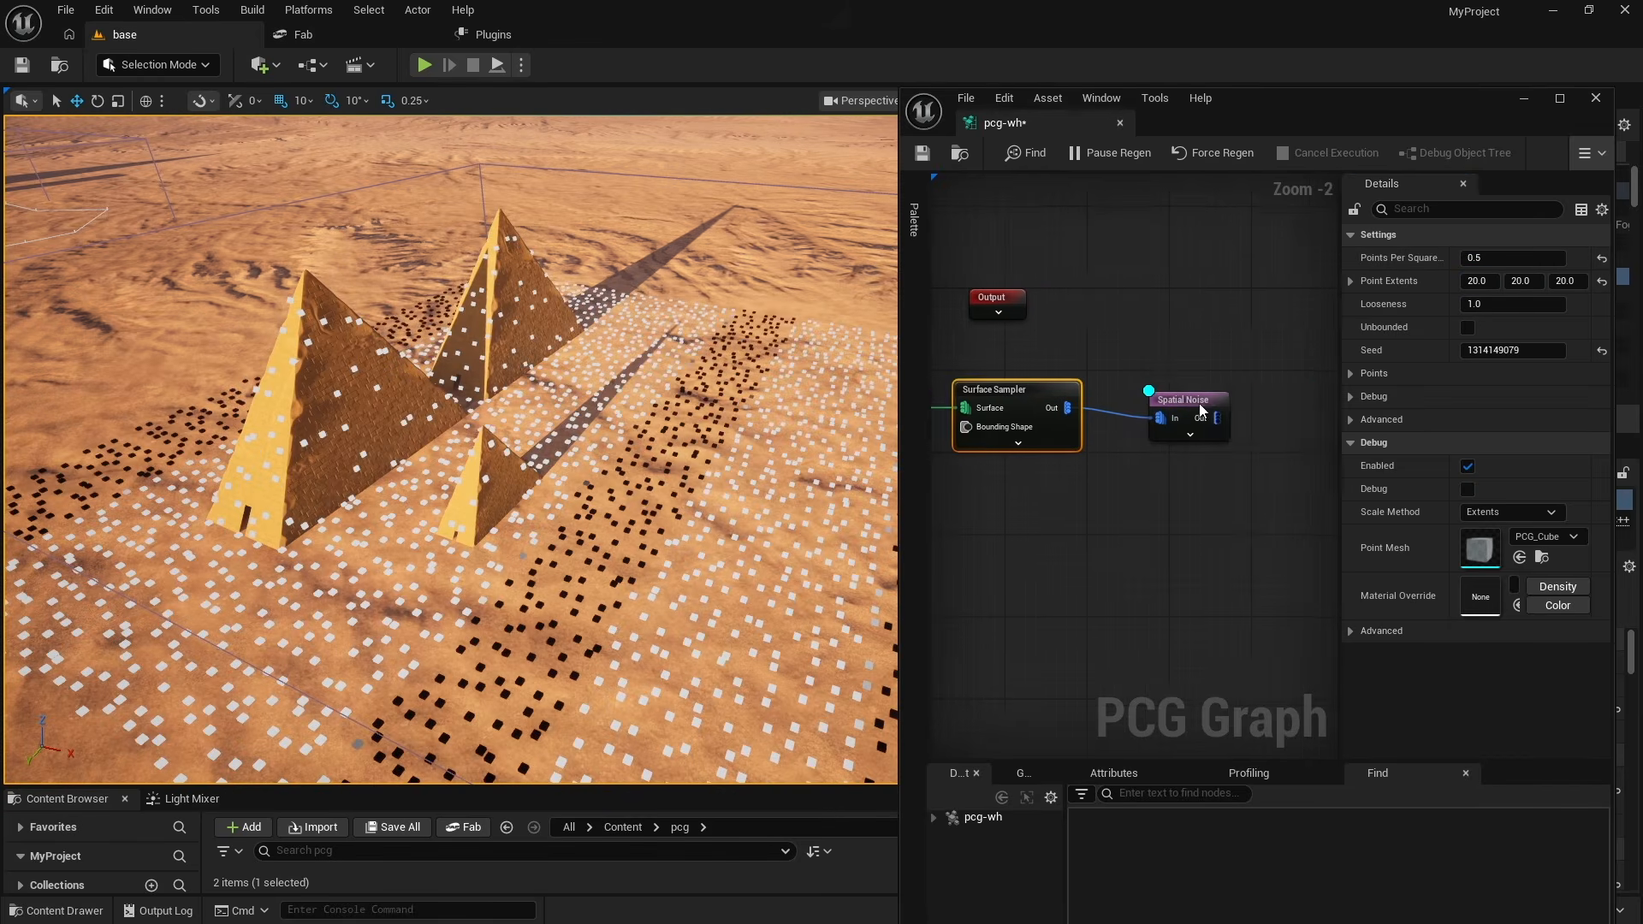
left_click(1191, 404)
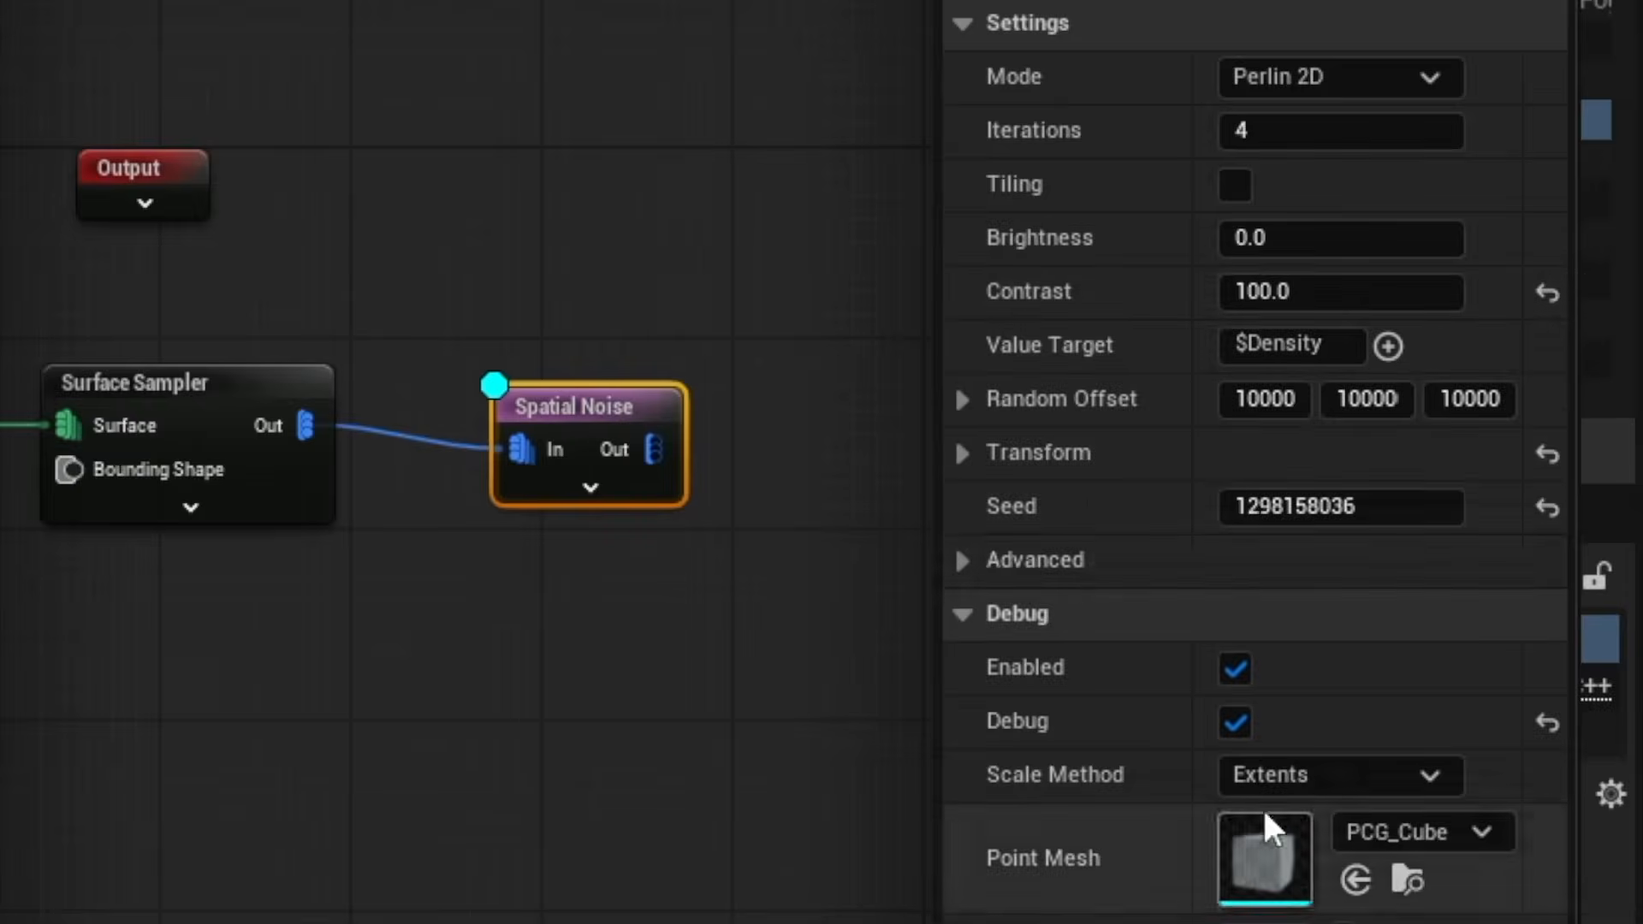
left_click(1314, 452)
left_click(1343, 613)
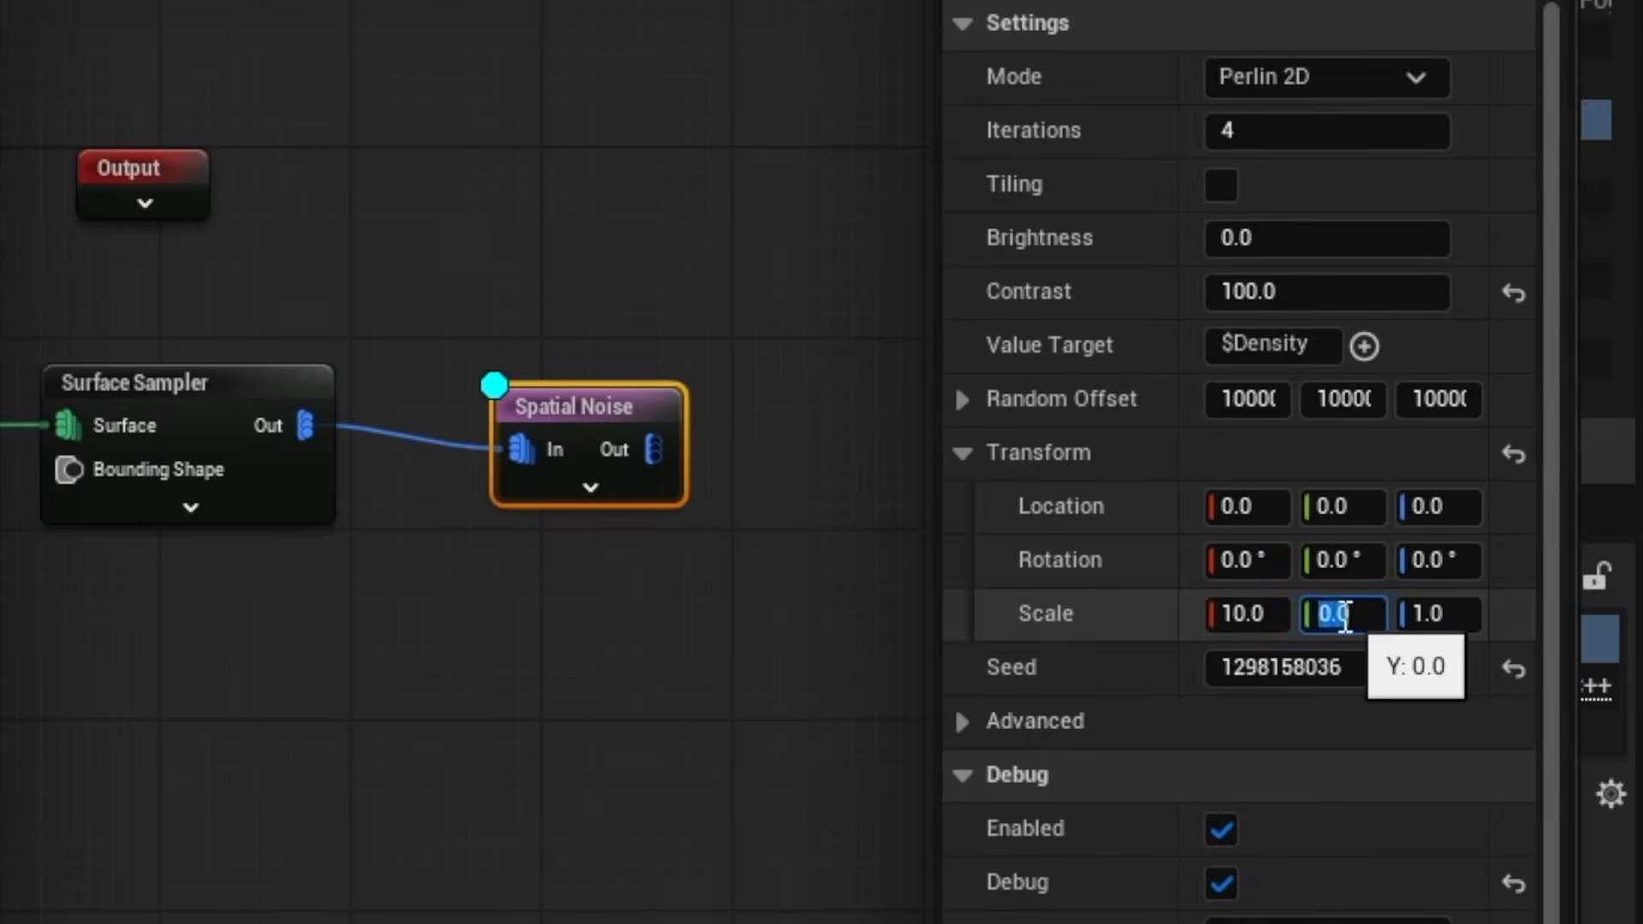
type("20")
key("Tab")
left_click(1261, 616)
type("1")
key("Tab")
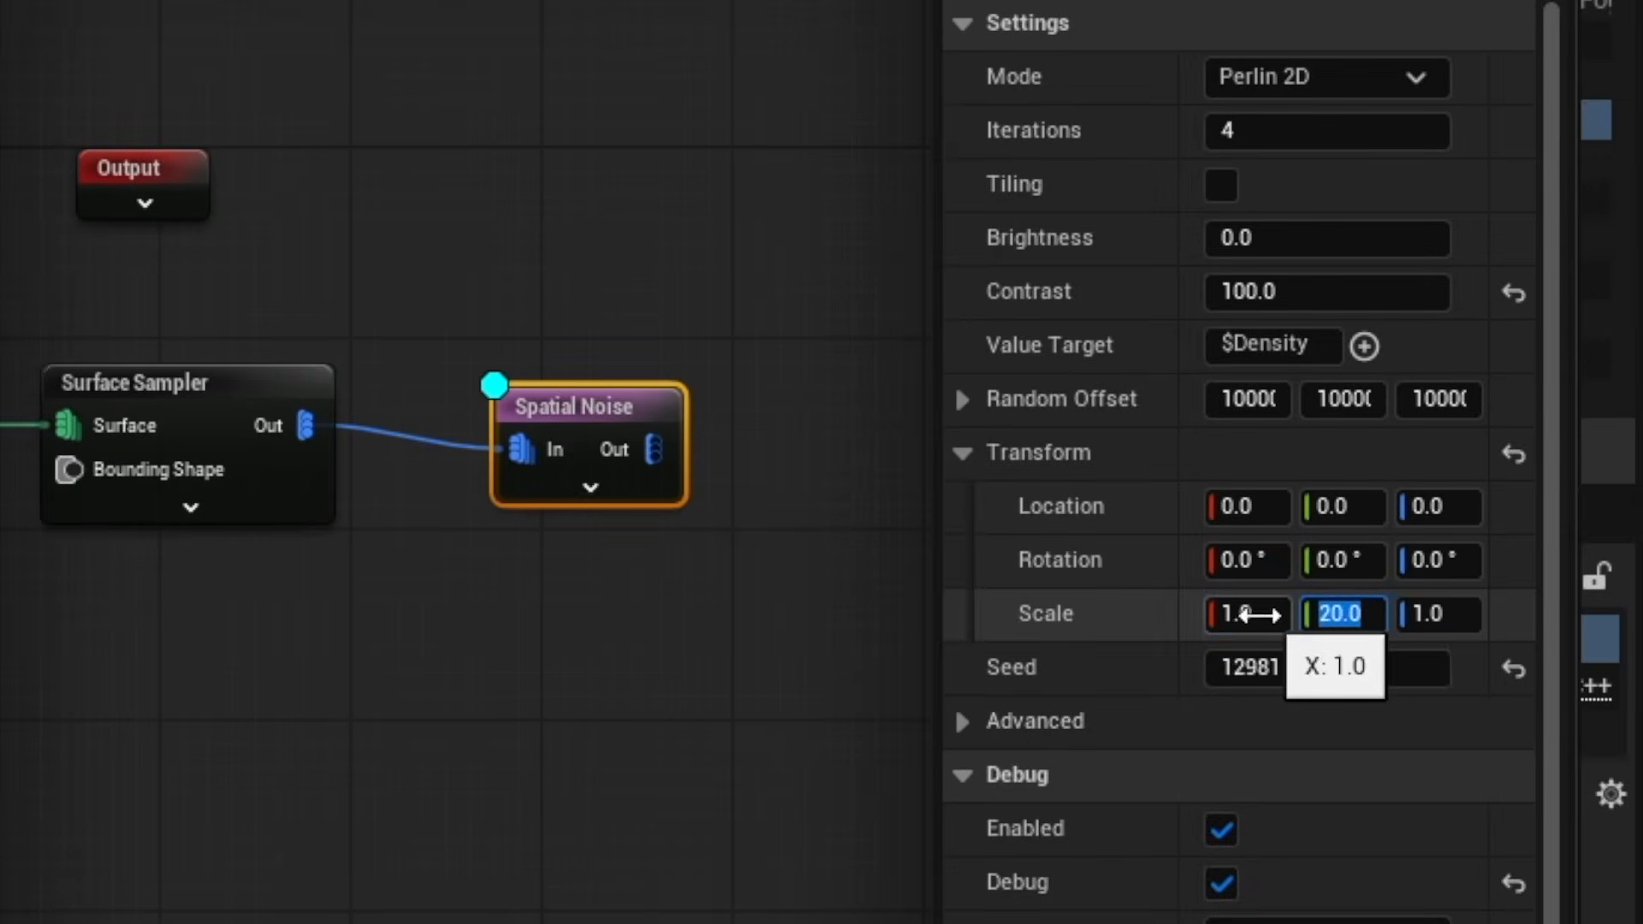
left_click(1237, 618)
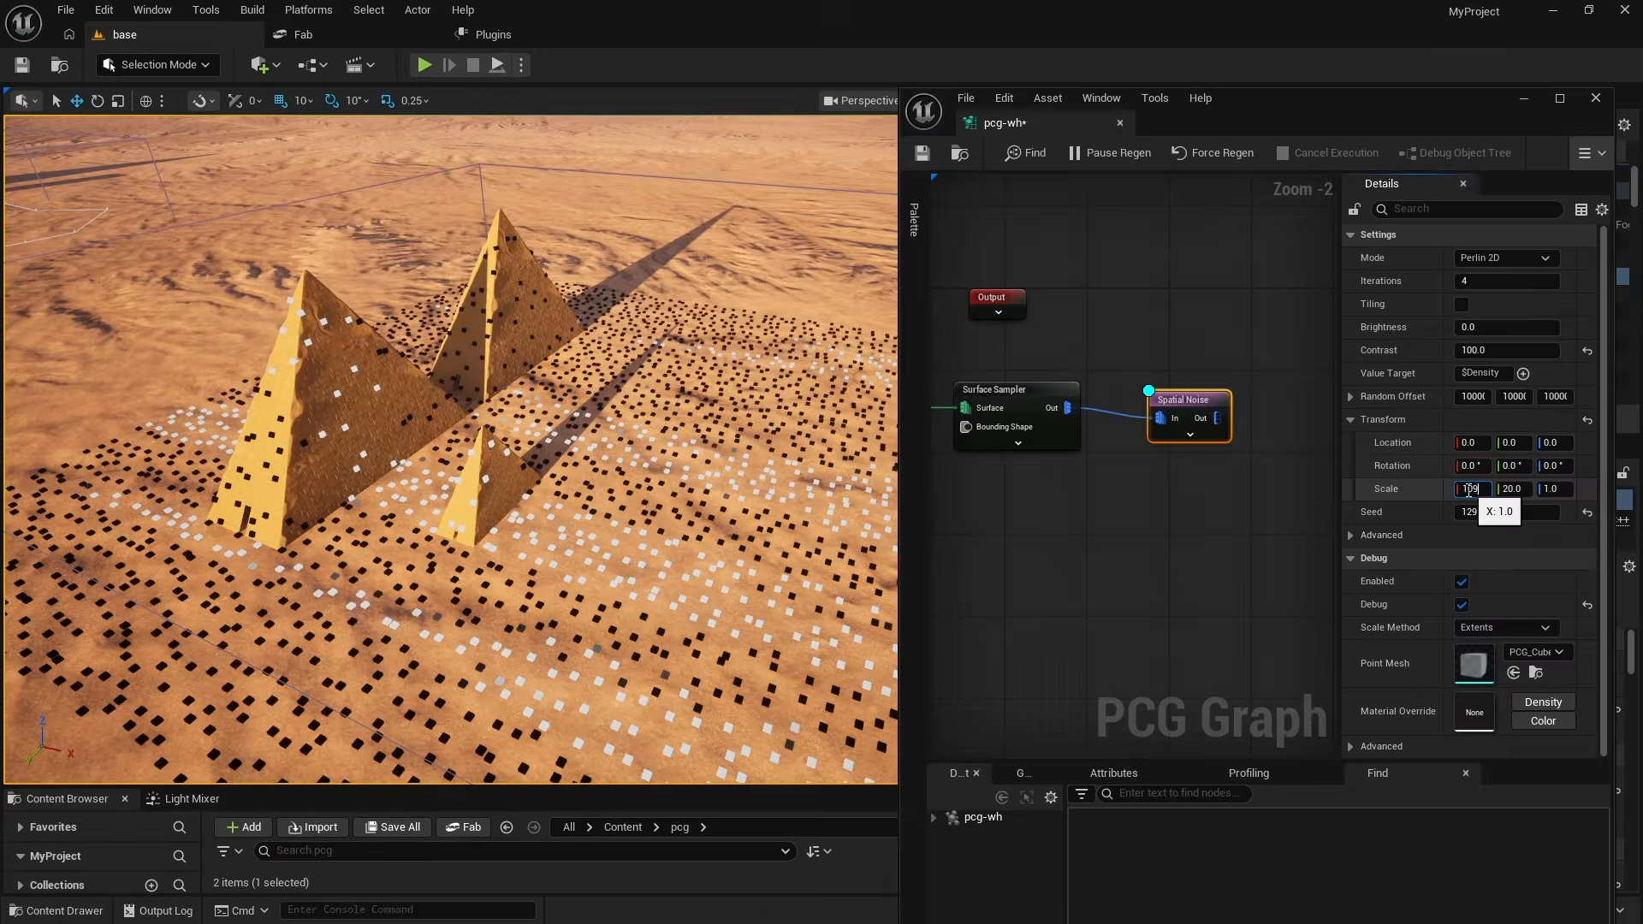
left_click(1499, 487)
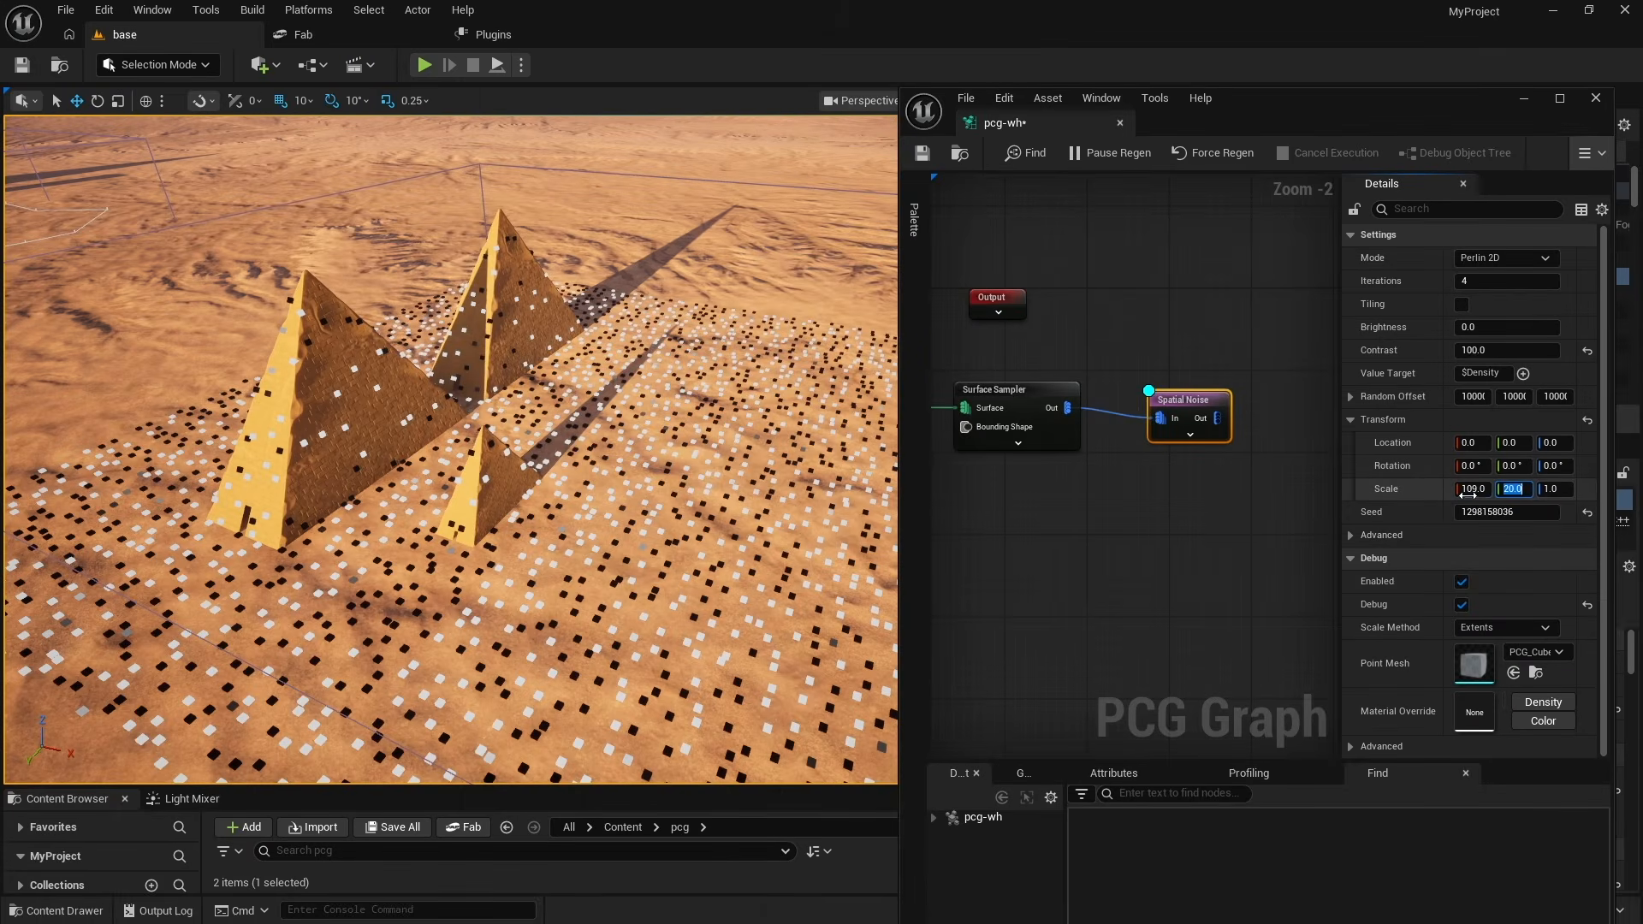
- Set the Surface Sampler's Points Per Squared Meter to 1
left_click(1014, 395)
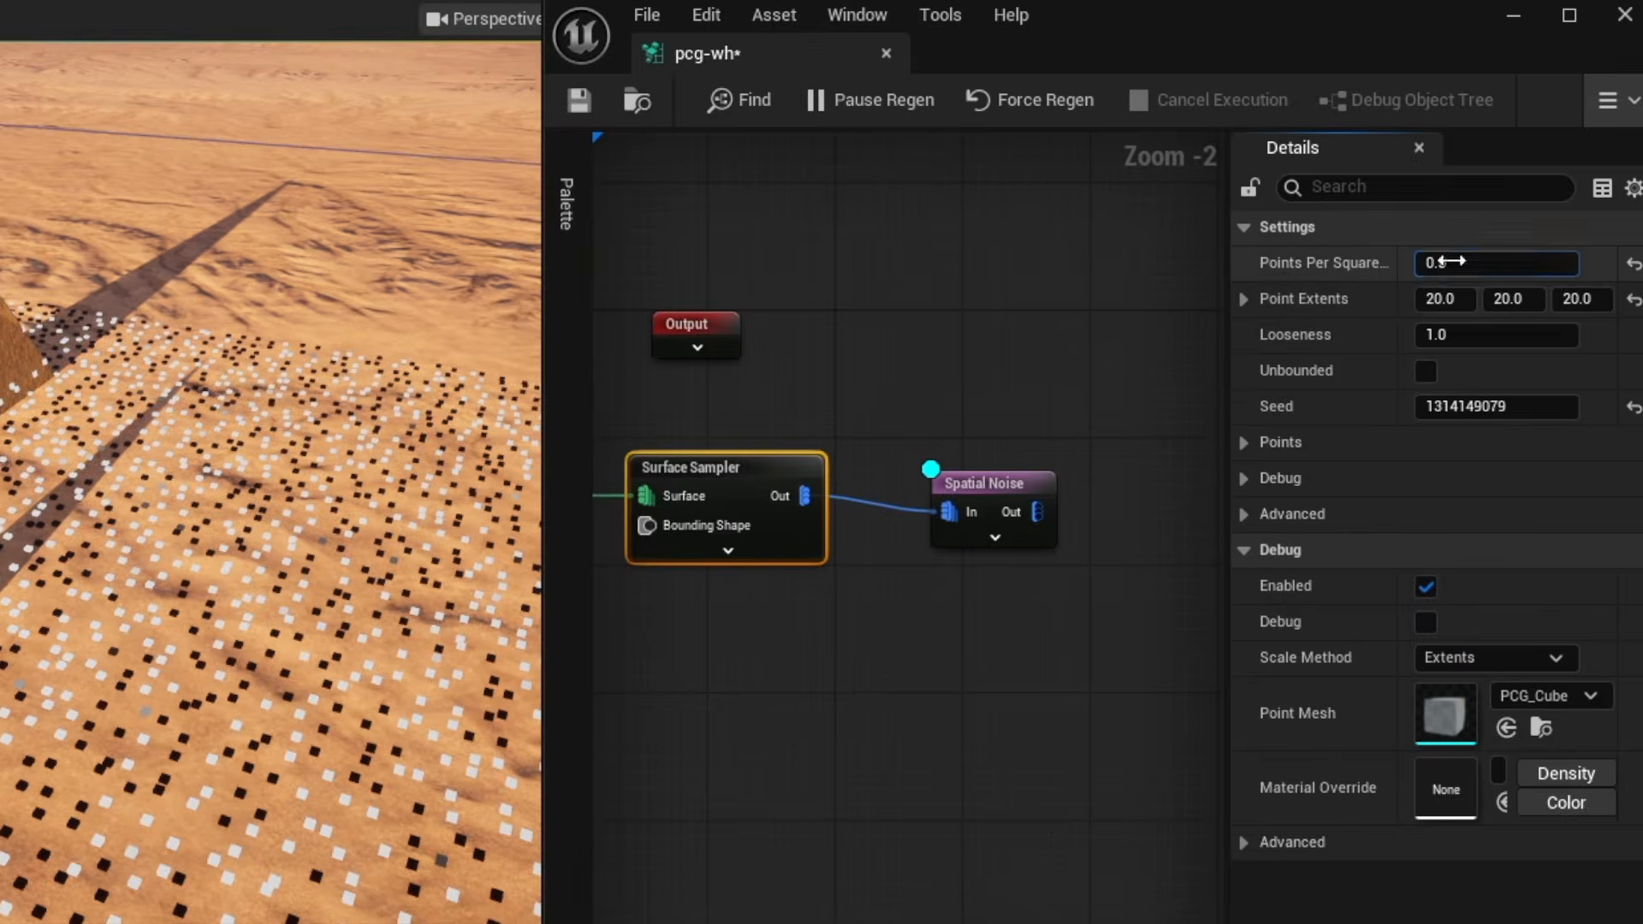
left_click(1431, 258)
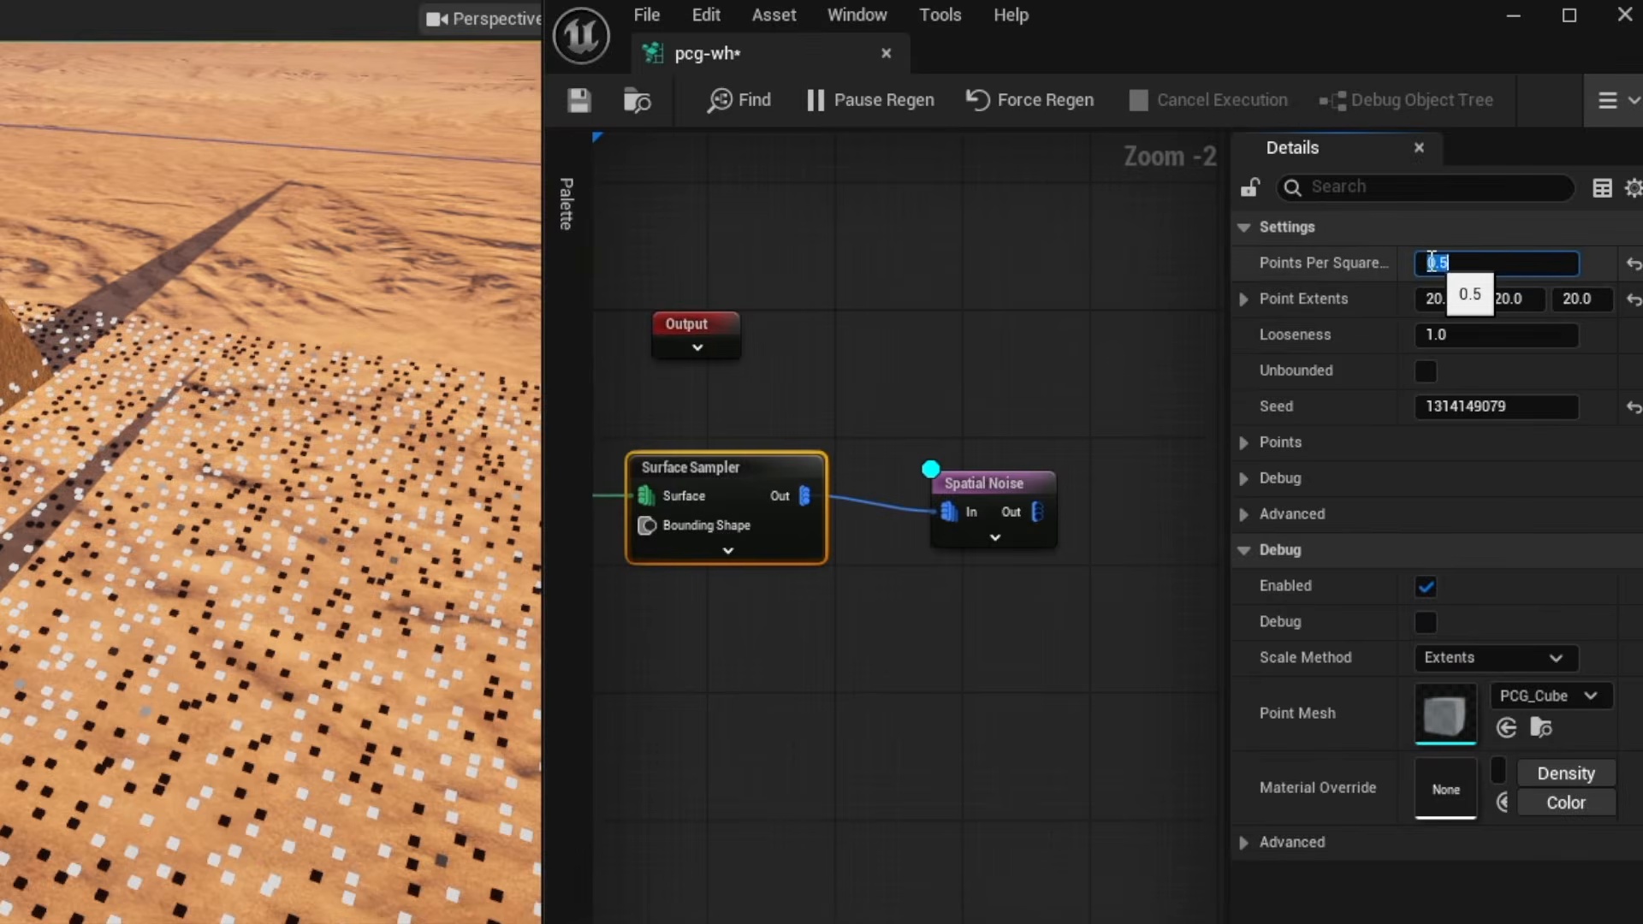
type("1")
key("Return")
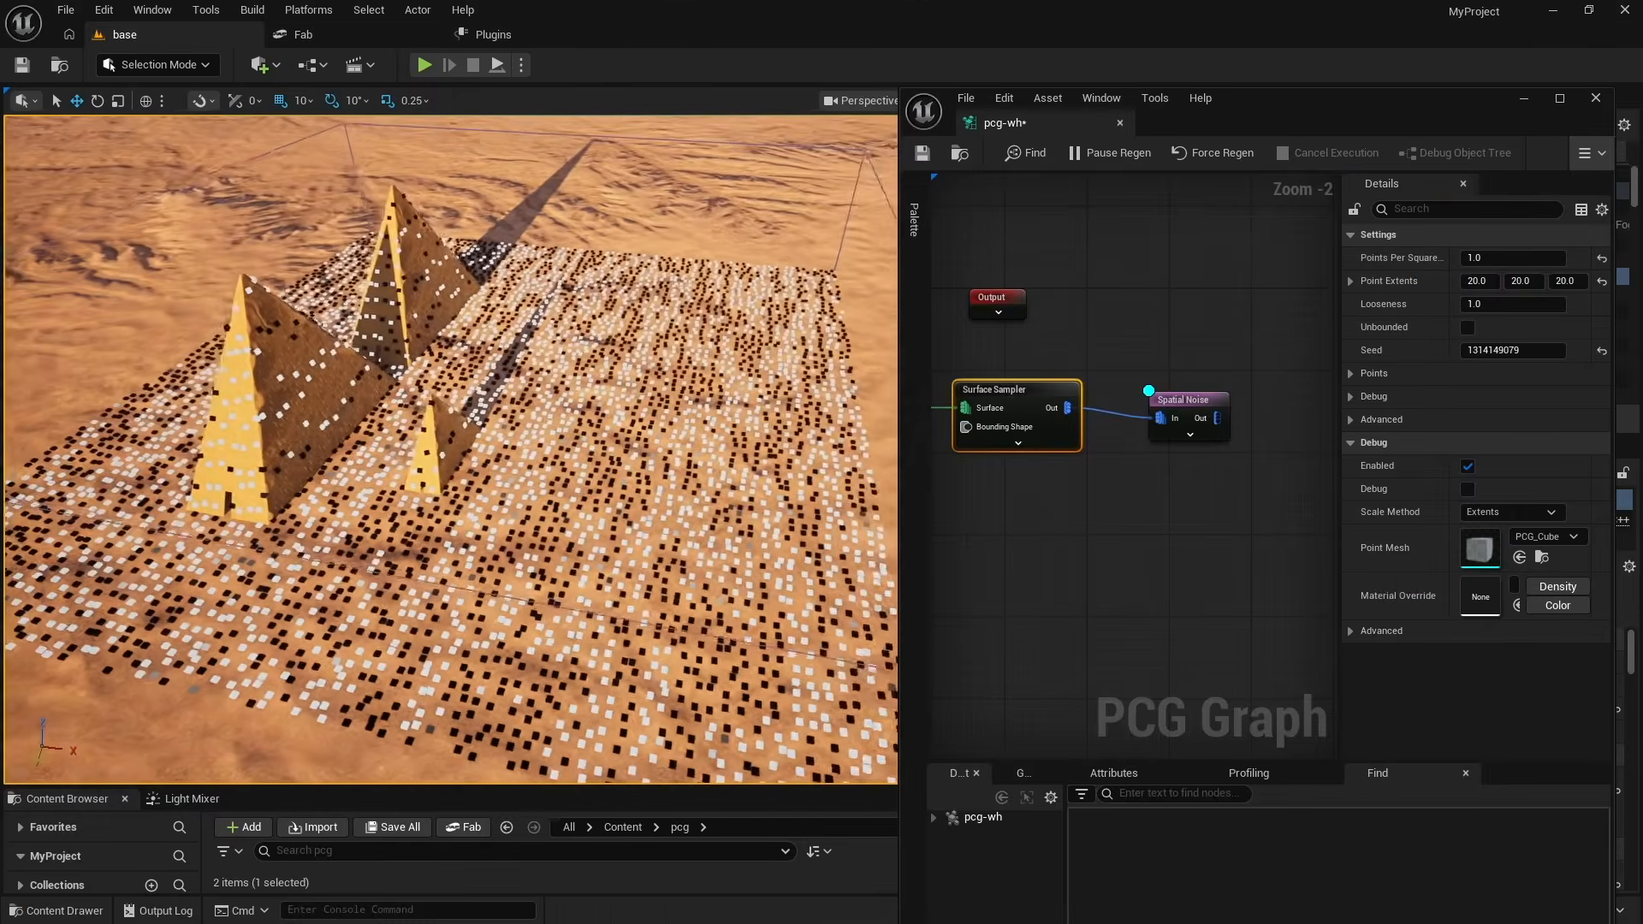
right_click_drag(450, 449, 424, 367)
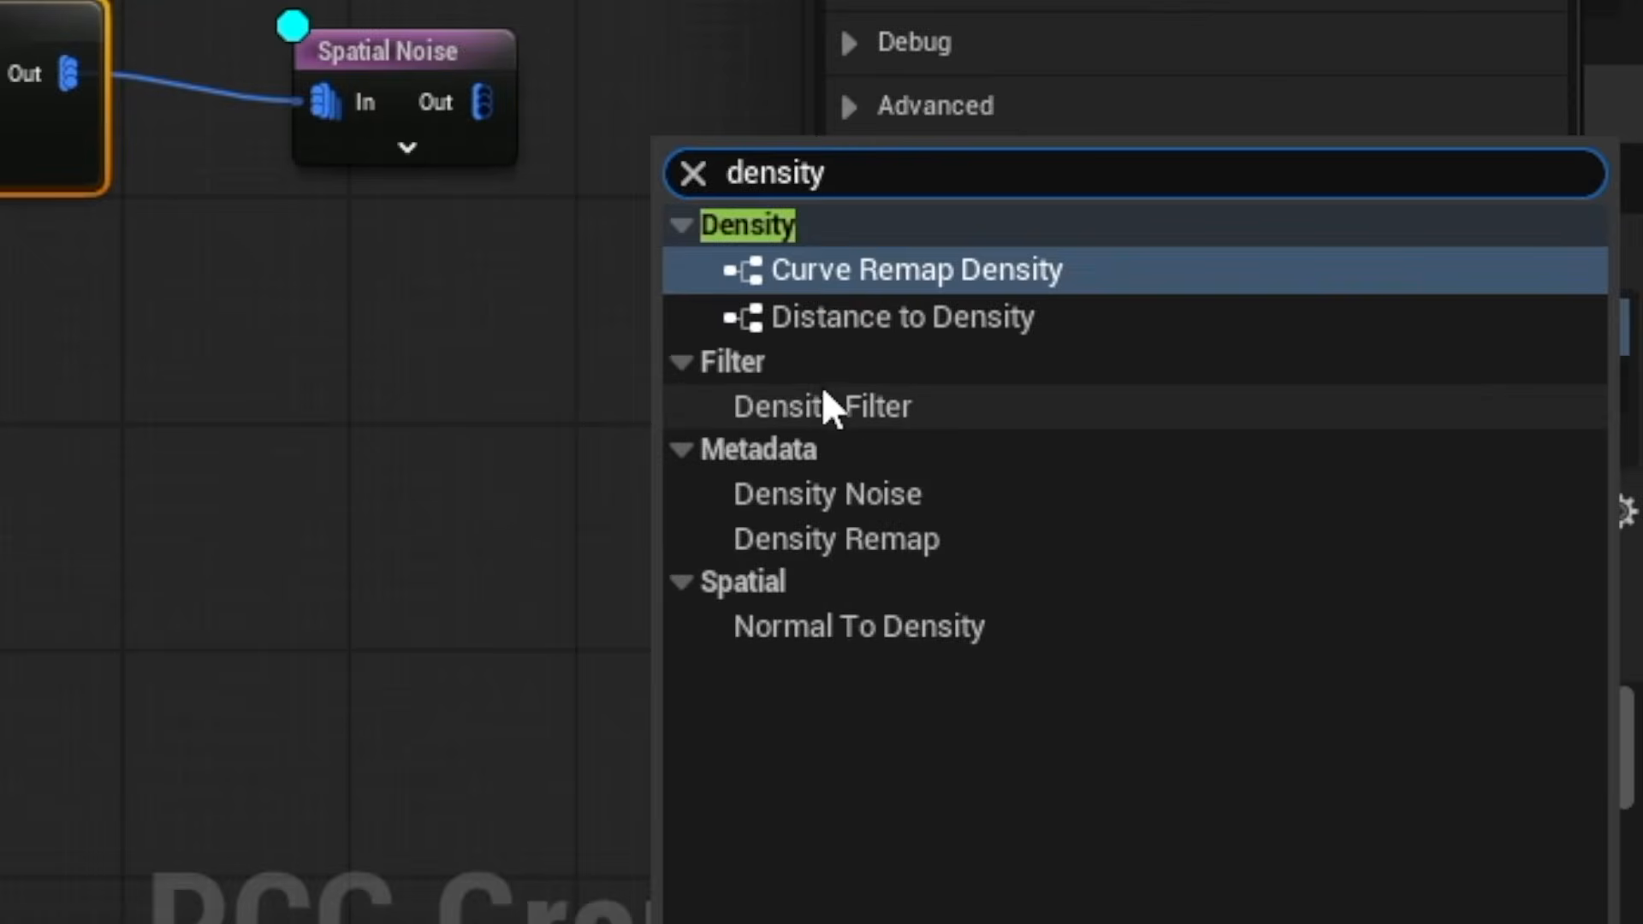
- Add a Density Filter node after Spatial Noise and move the debug display from Spatial Noise to the filter
left_click(823, 402)
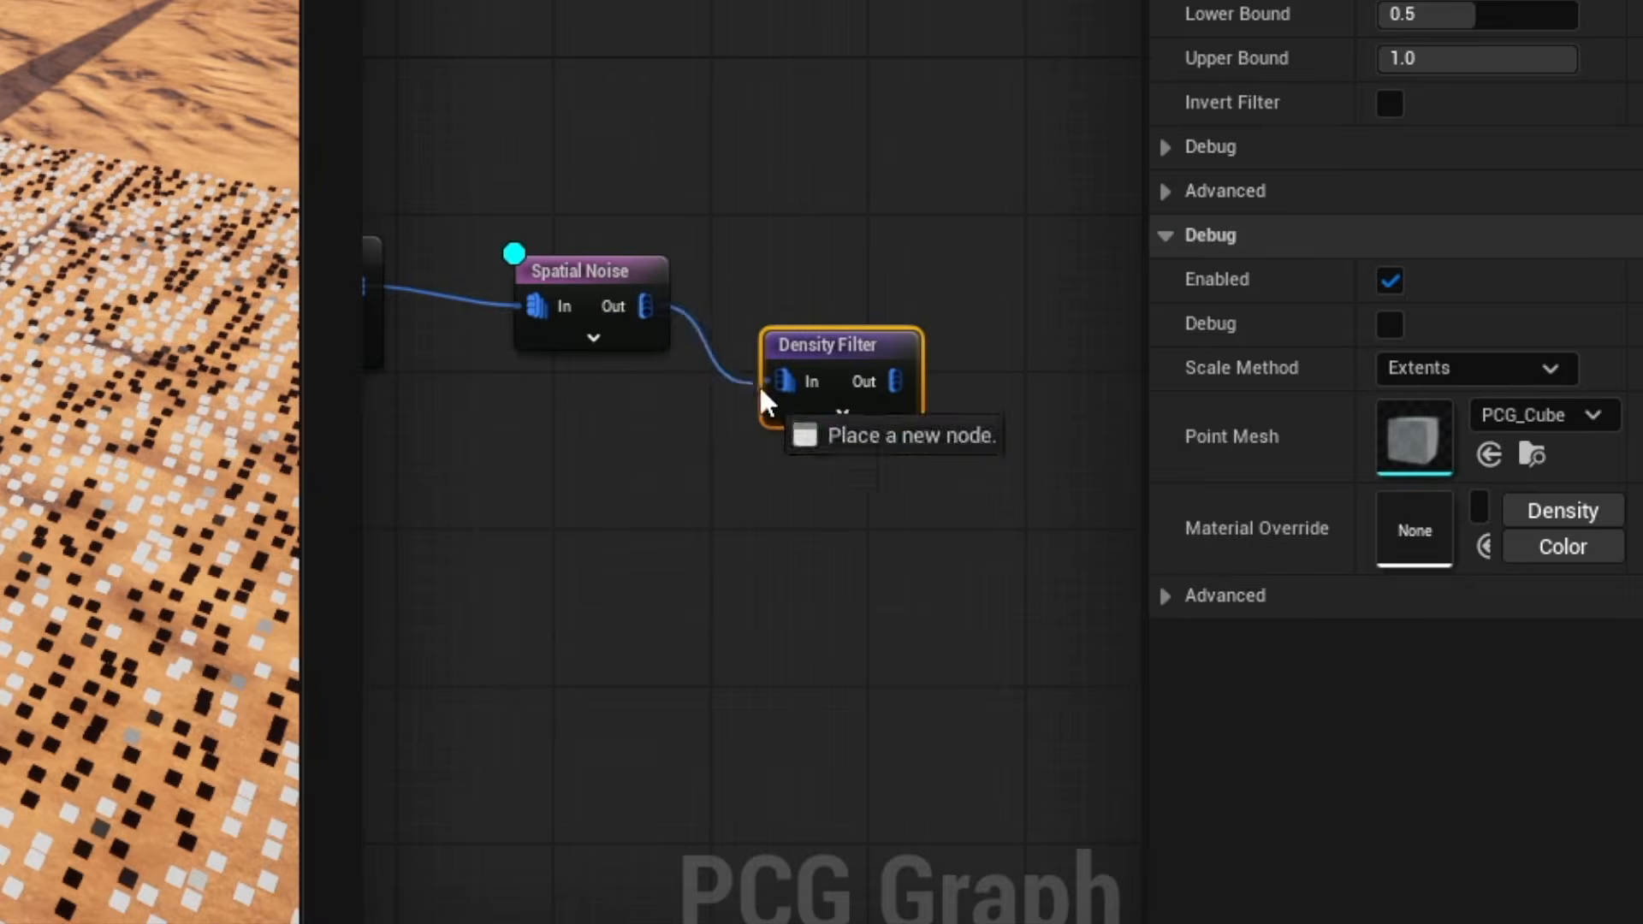
left_click(604, 274)
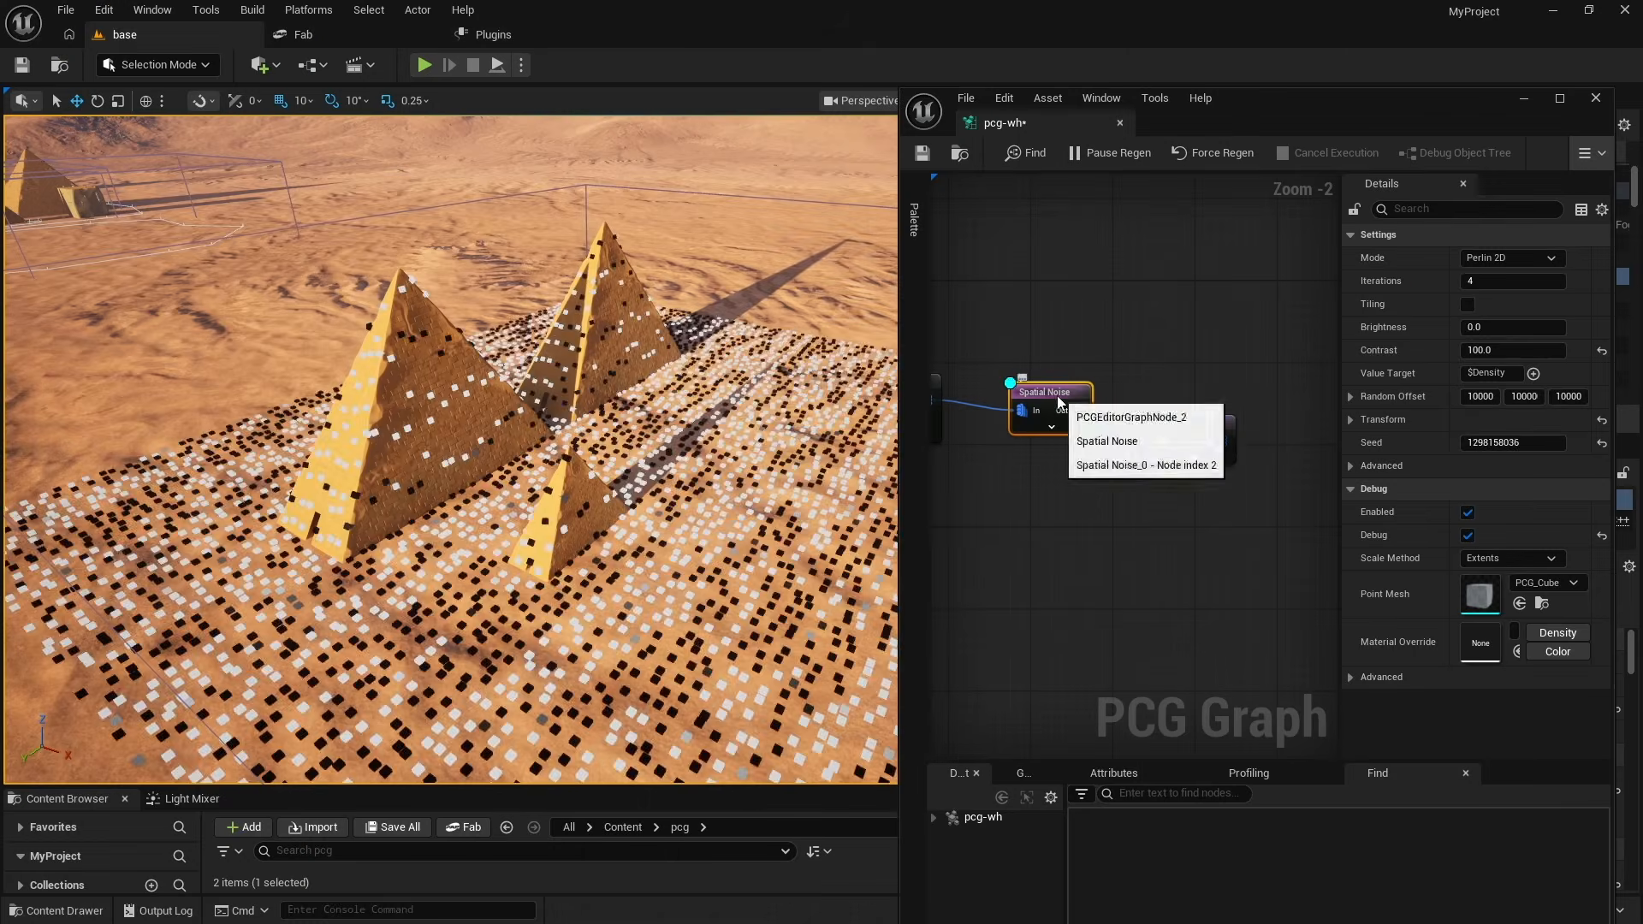
left_click(1189, 423)
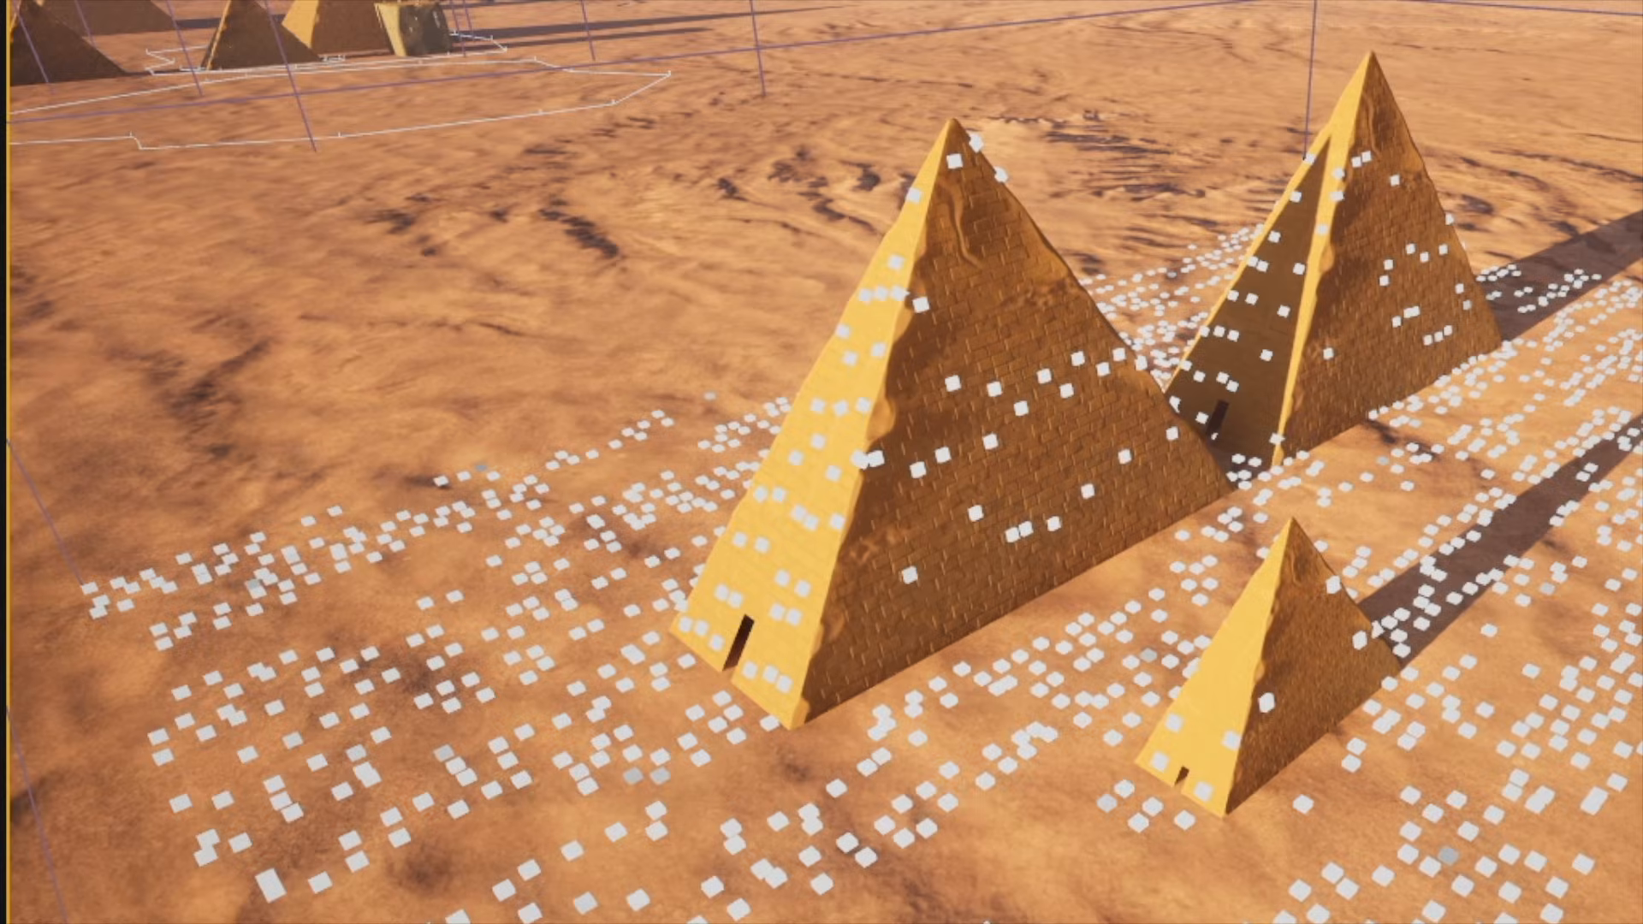
- Try Invert Filter on the Density Filter node and turn it back off
key("w")
right_click_drag(836, 707, 774, 762)
right_click_drag(828, 665, 873, 599)
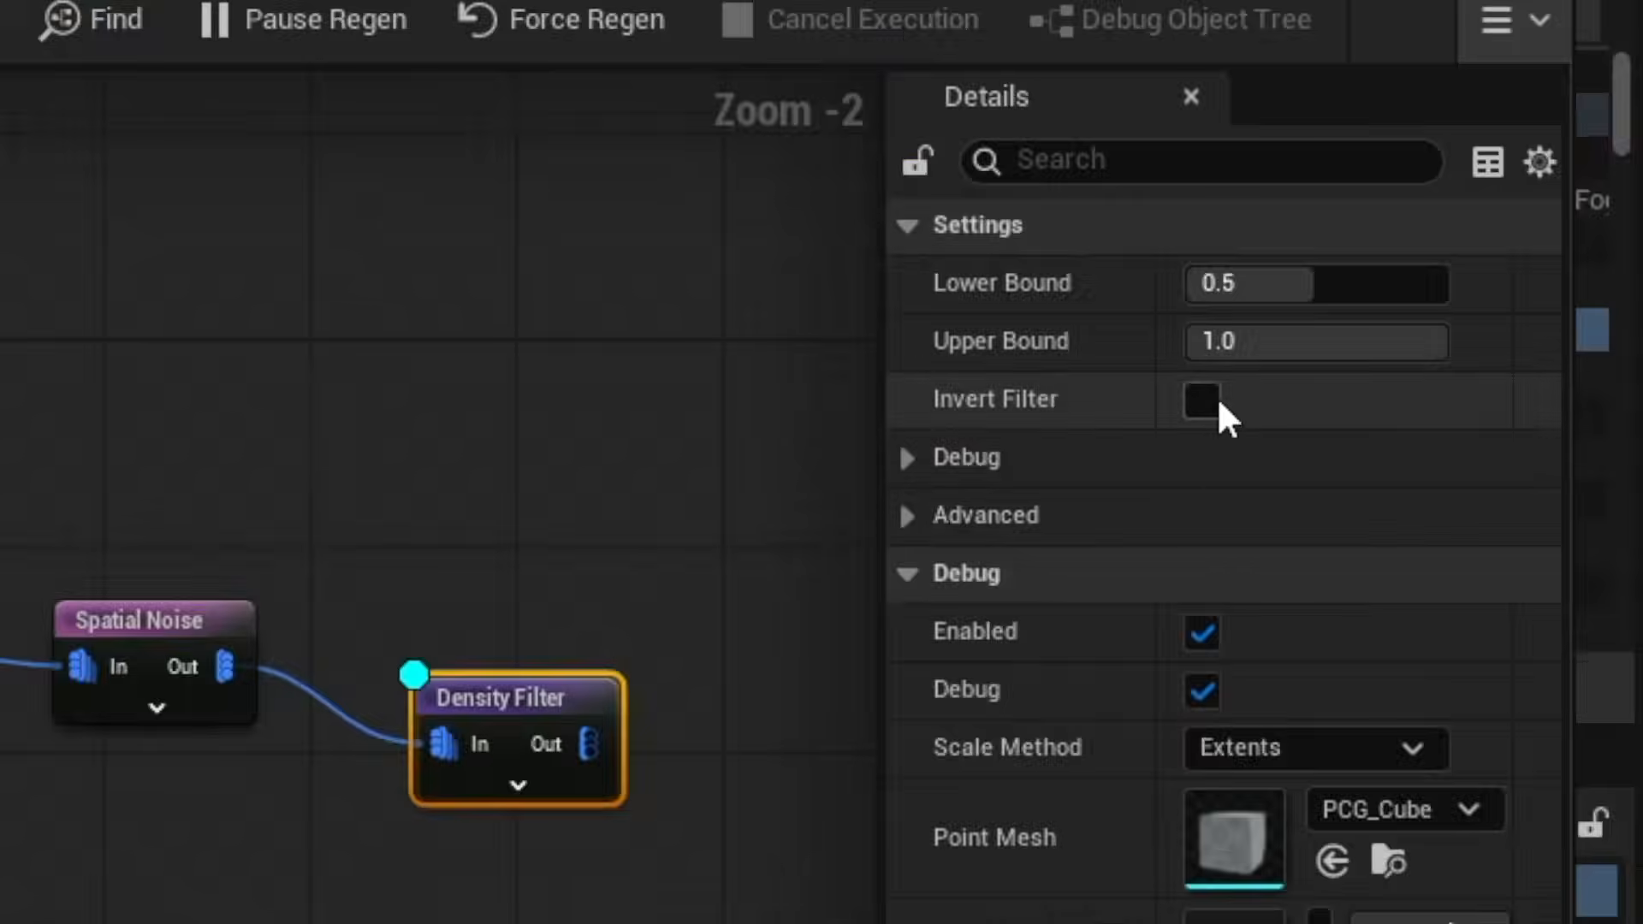
left_click(1468, 305)
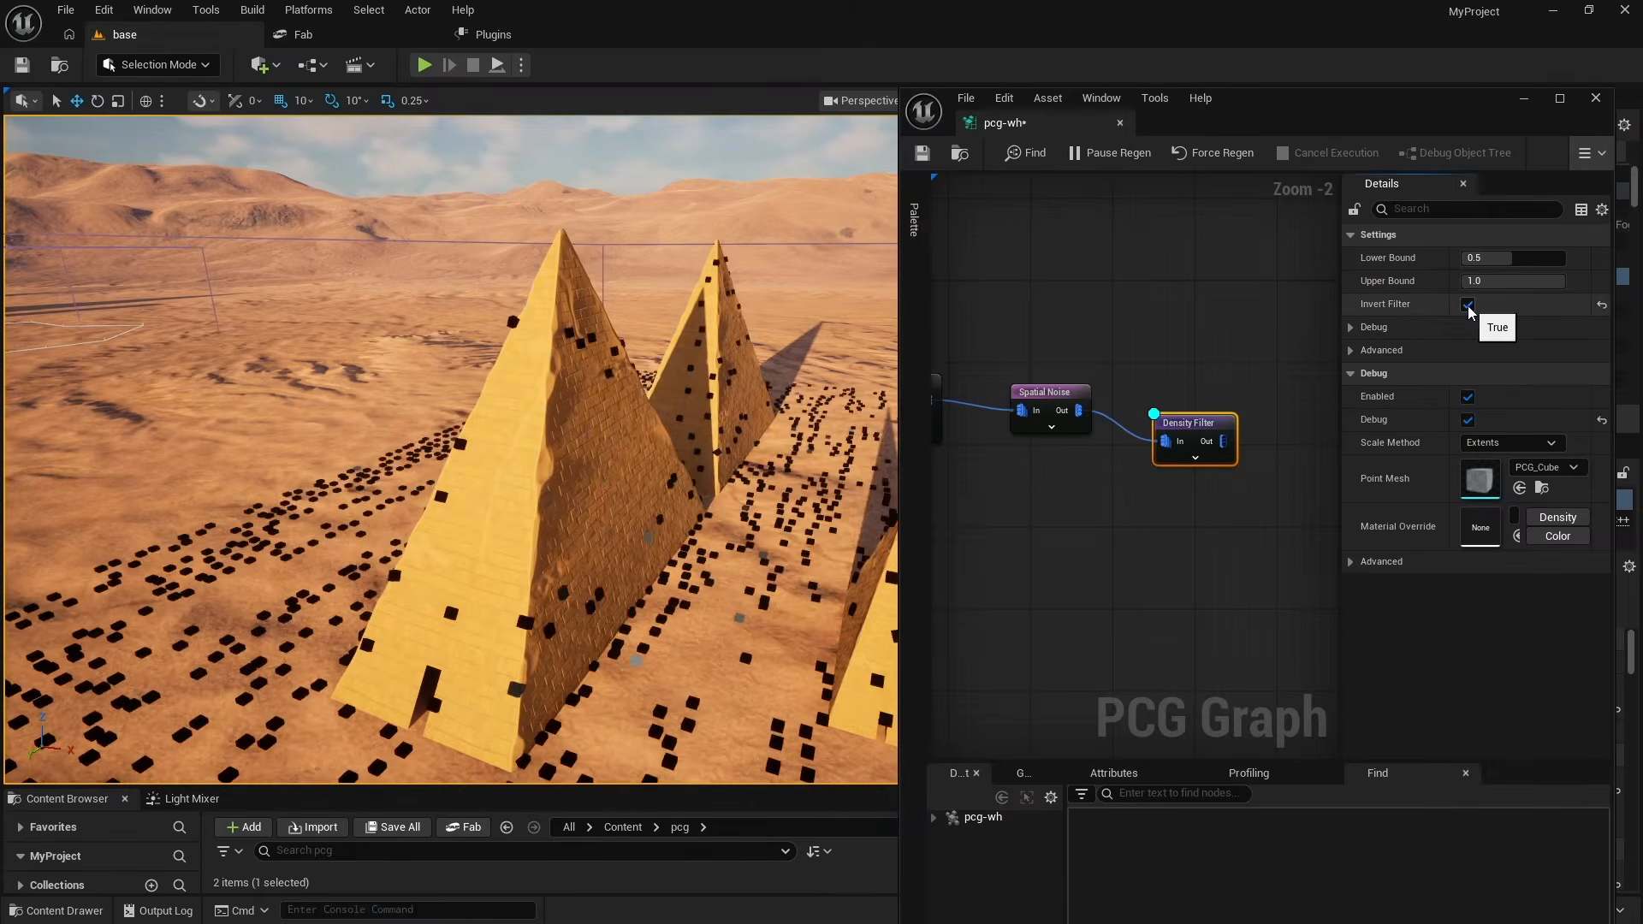
left_click(1467, 305)
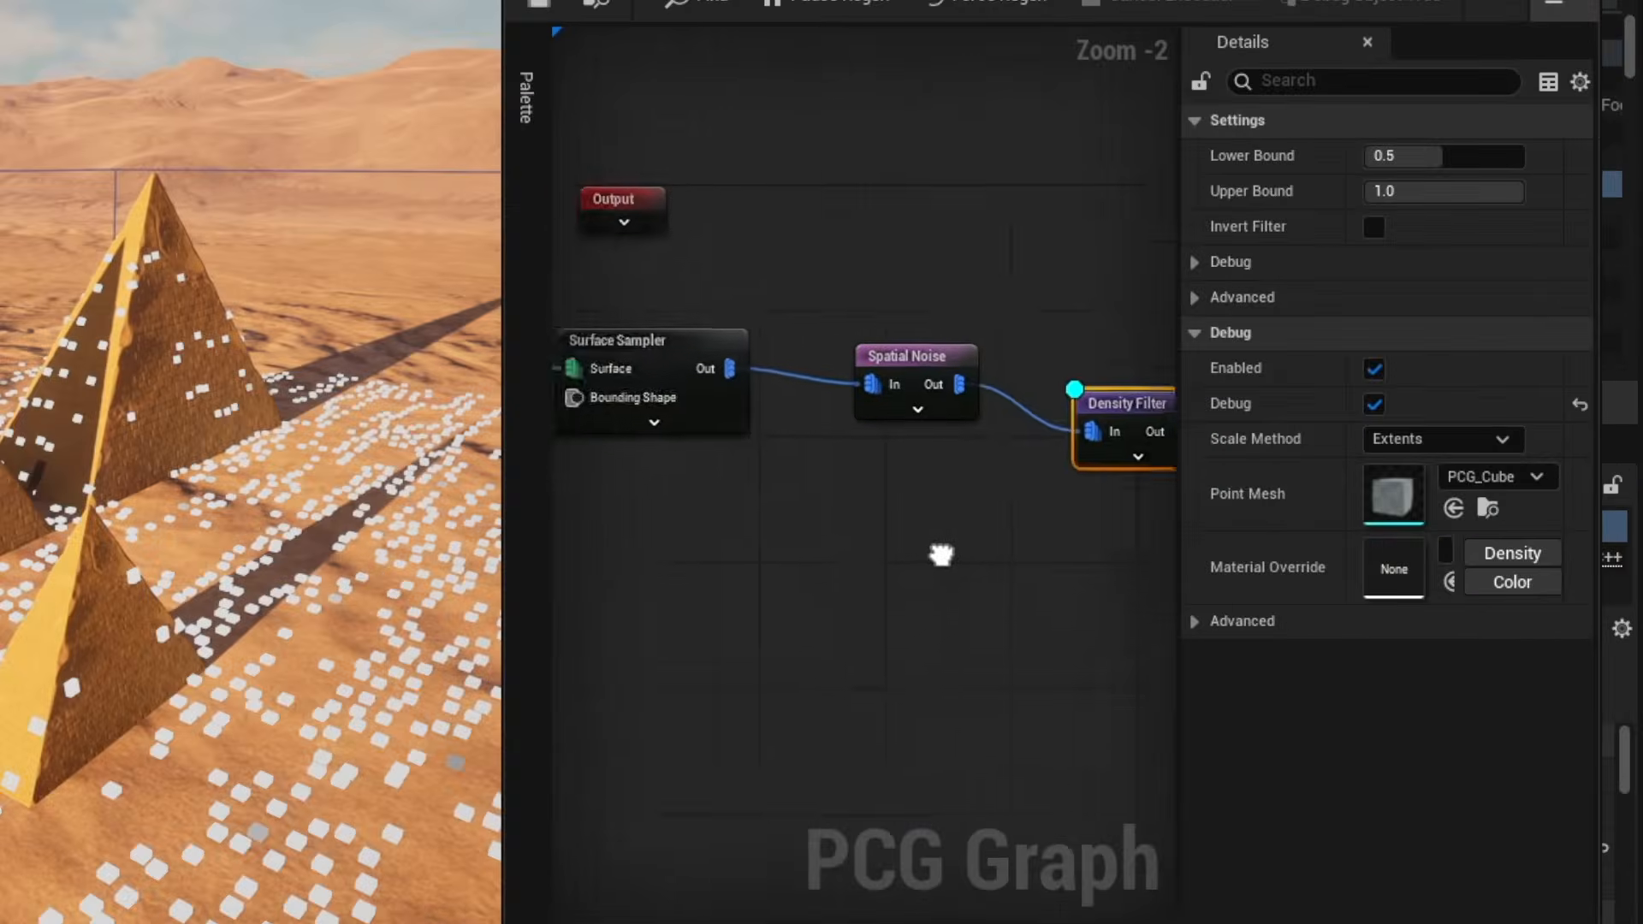
- In the World Ray Hit Query's filtering settings, set Select Landscape Hits to Exclude
right_click_drag(1185, 515, 1203, 459)
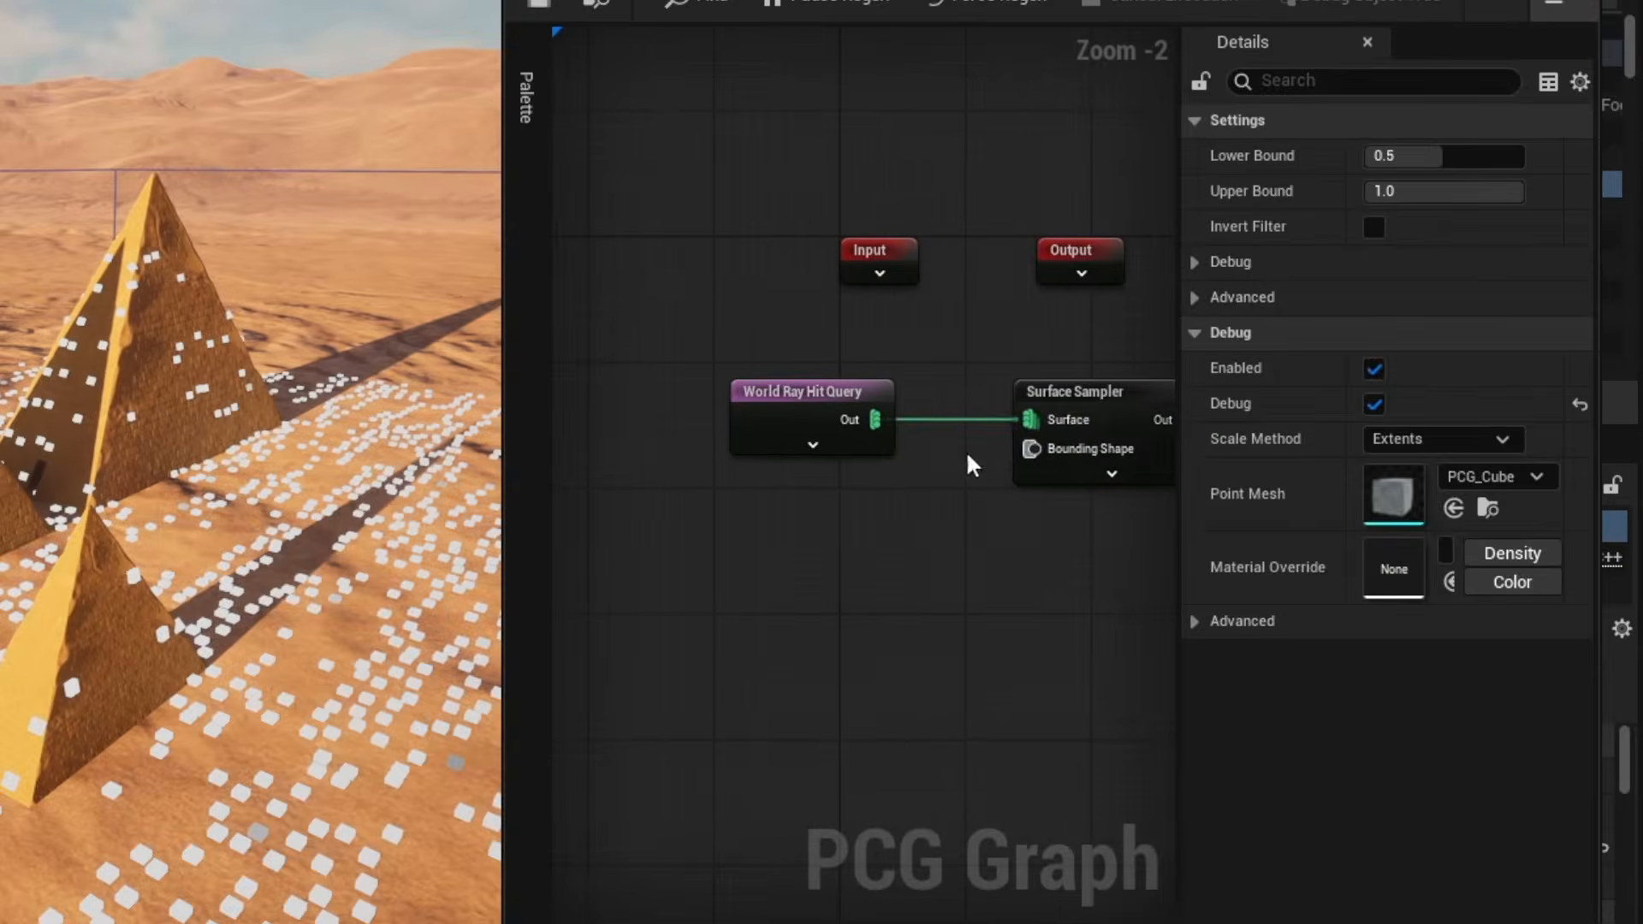
left_click(793, 400)
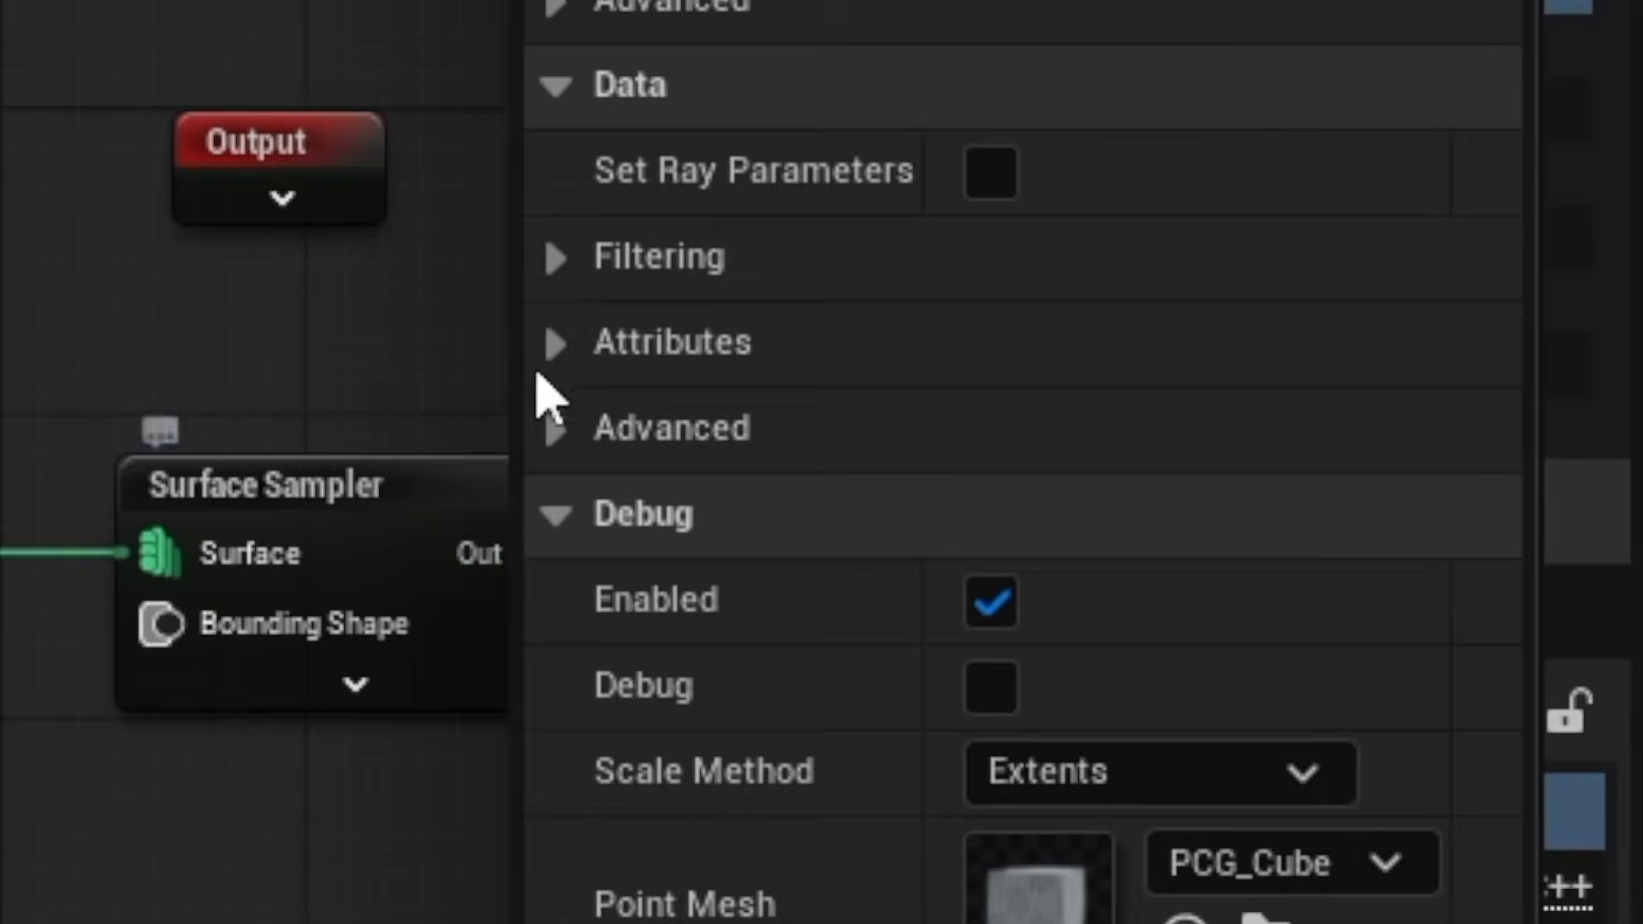
left_click(556, 259)
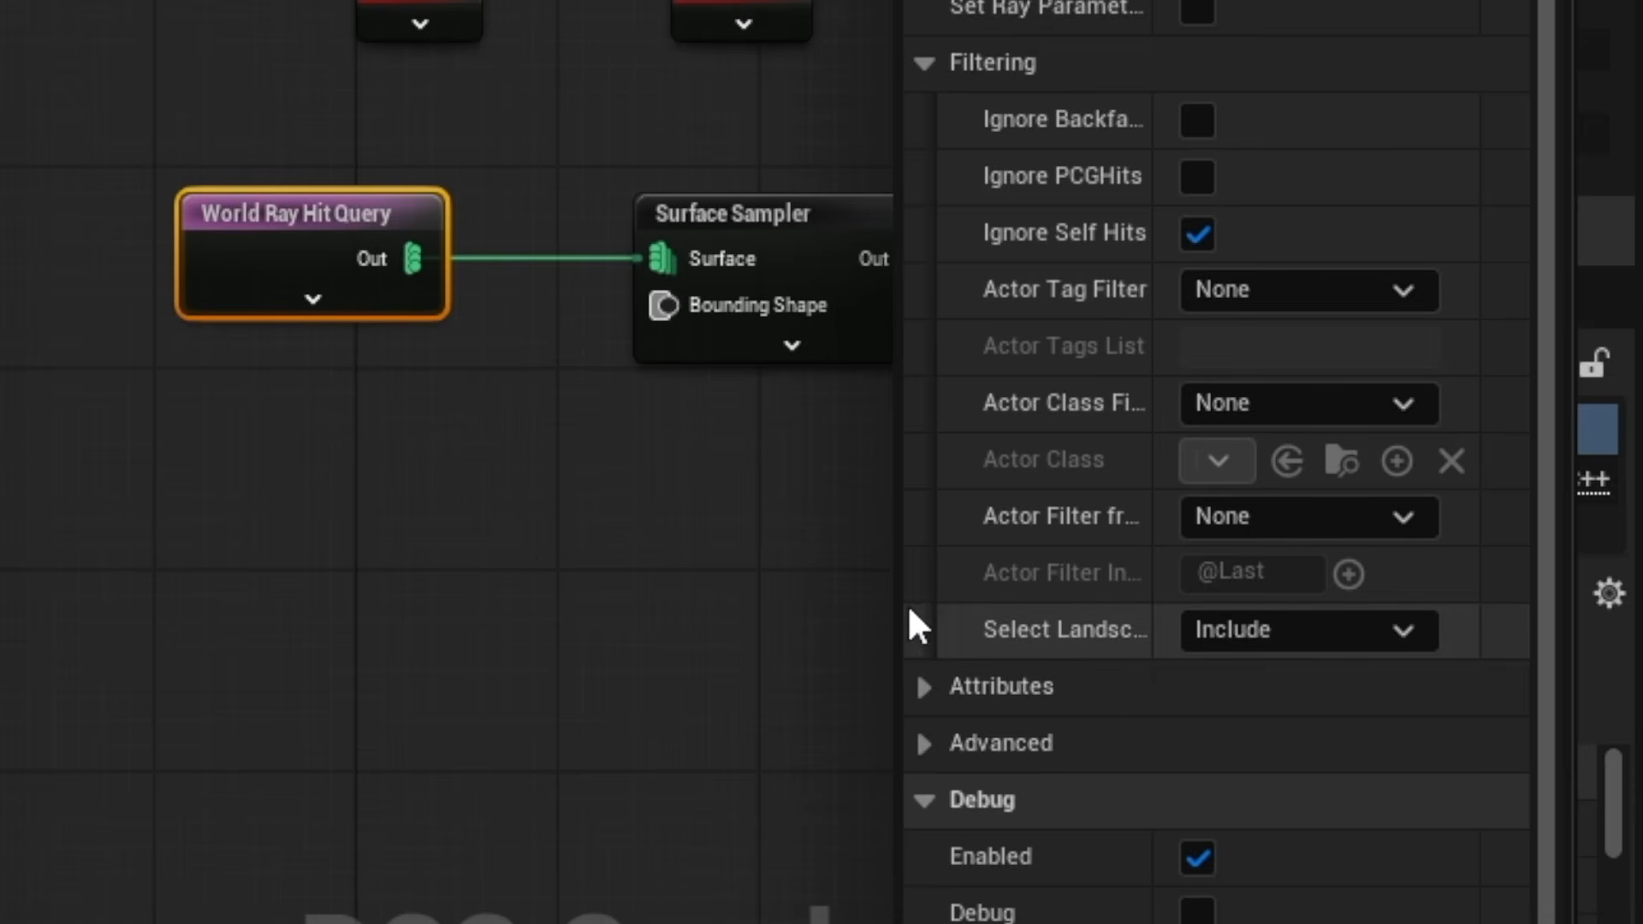
left_click_drag(899, 605, 466, 607)
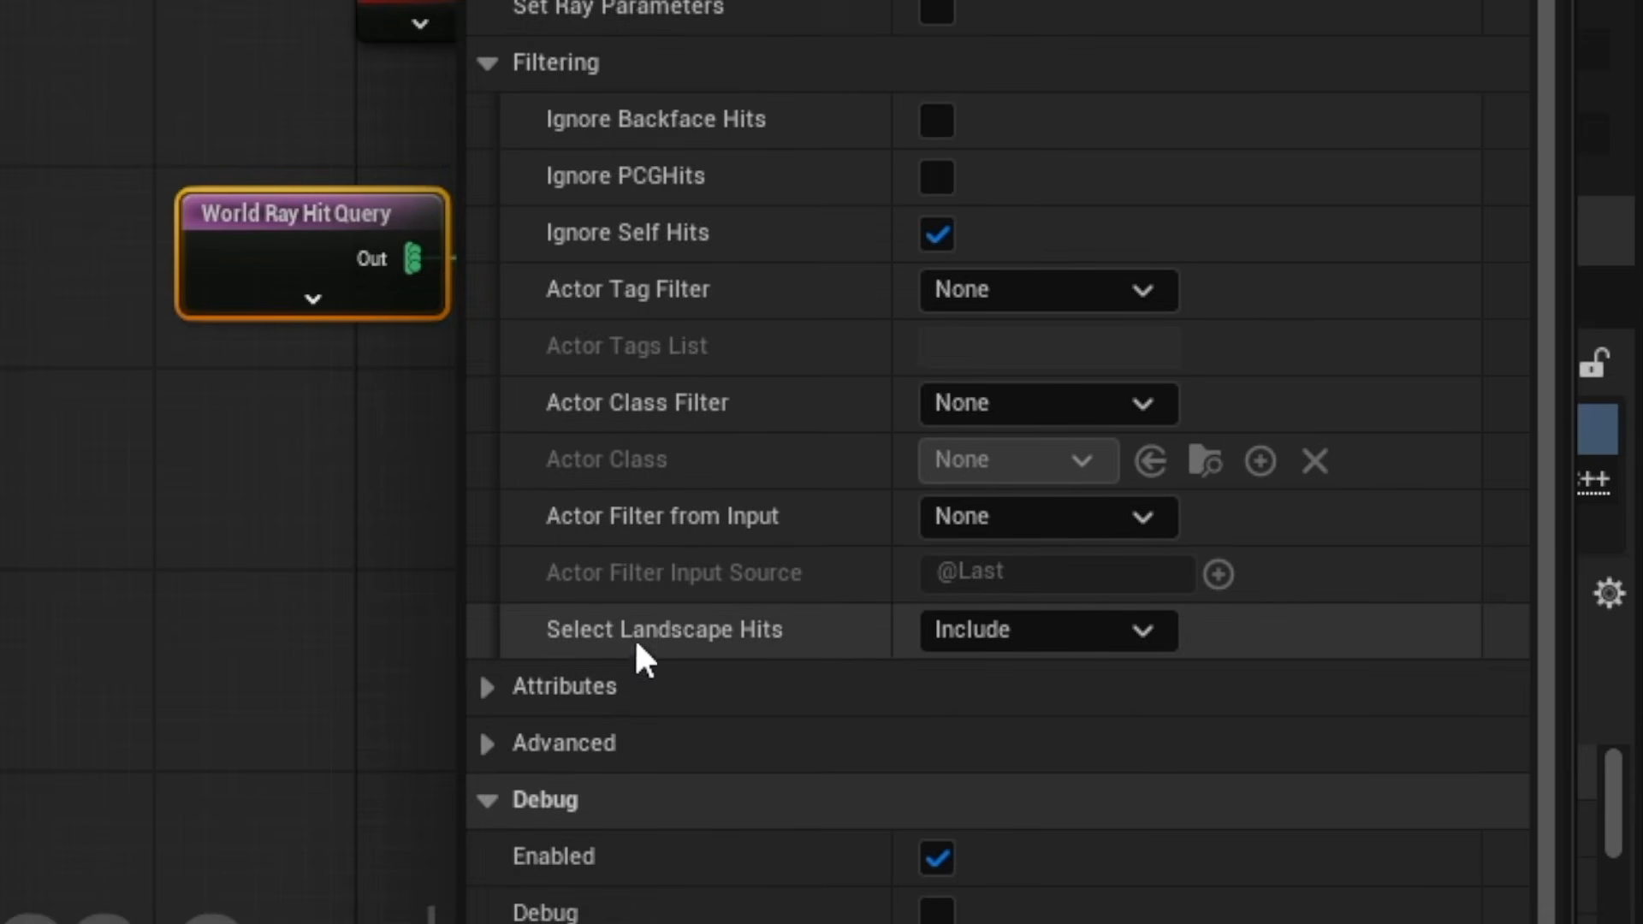
left_click(1054, 635)
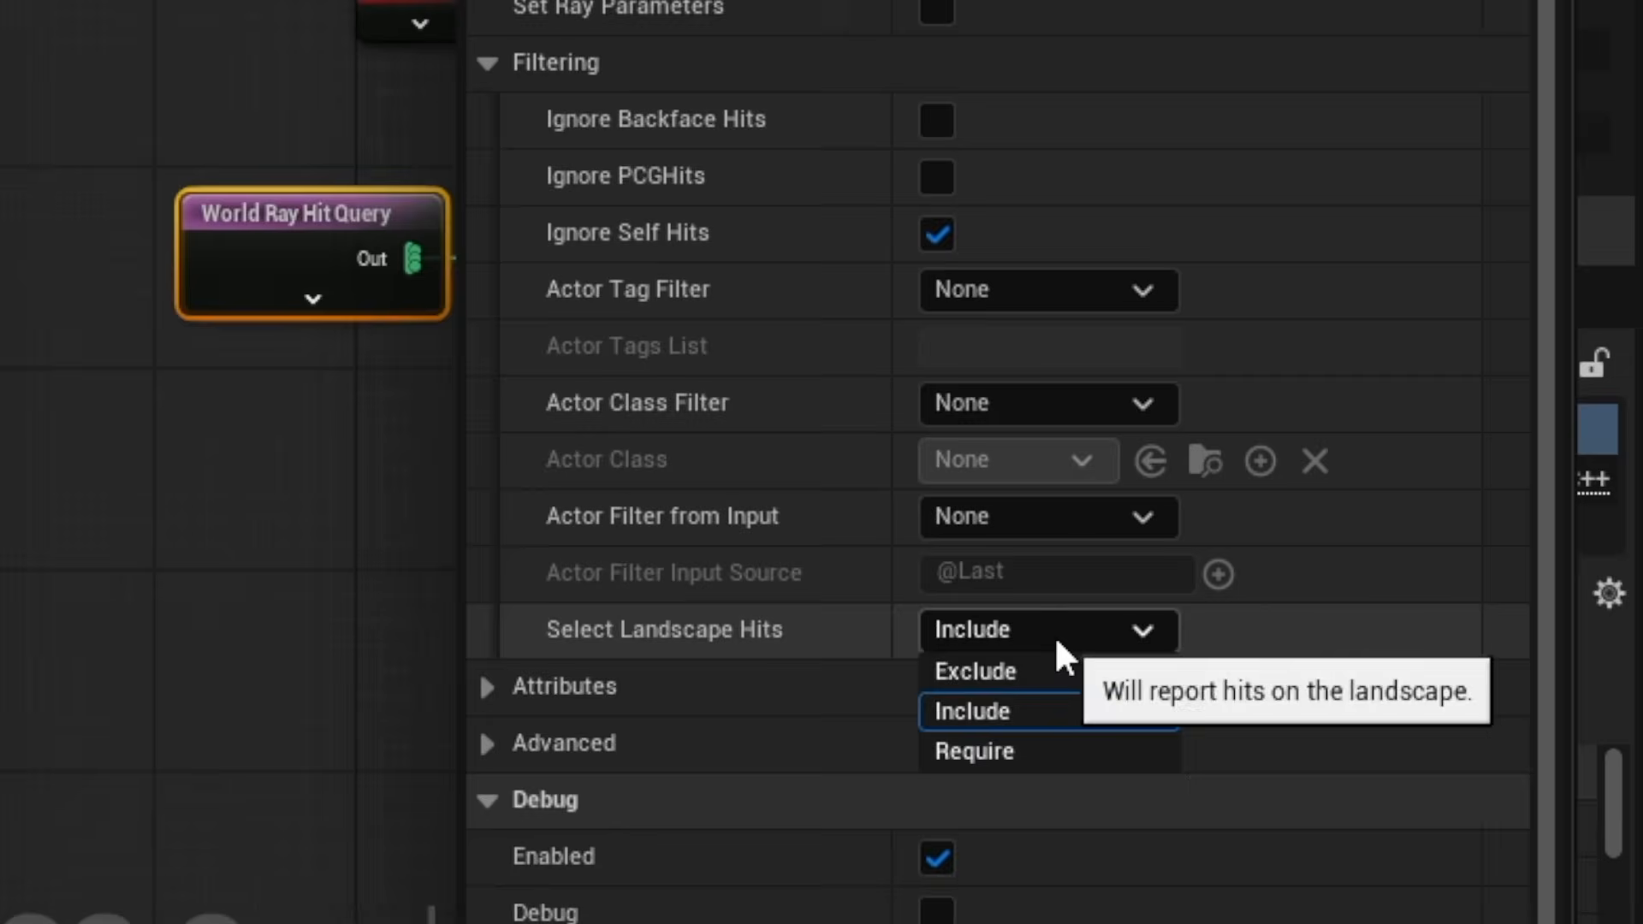
left_click(1016, 675)
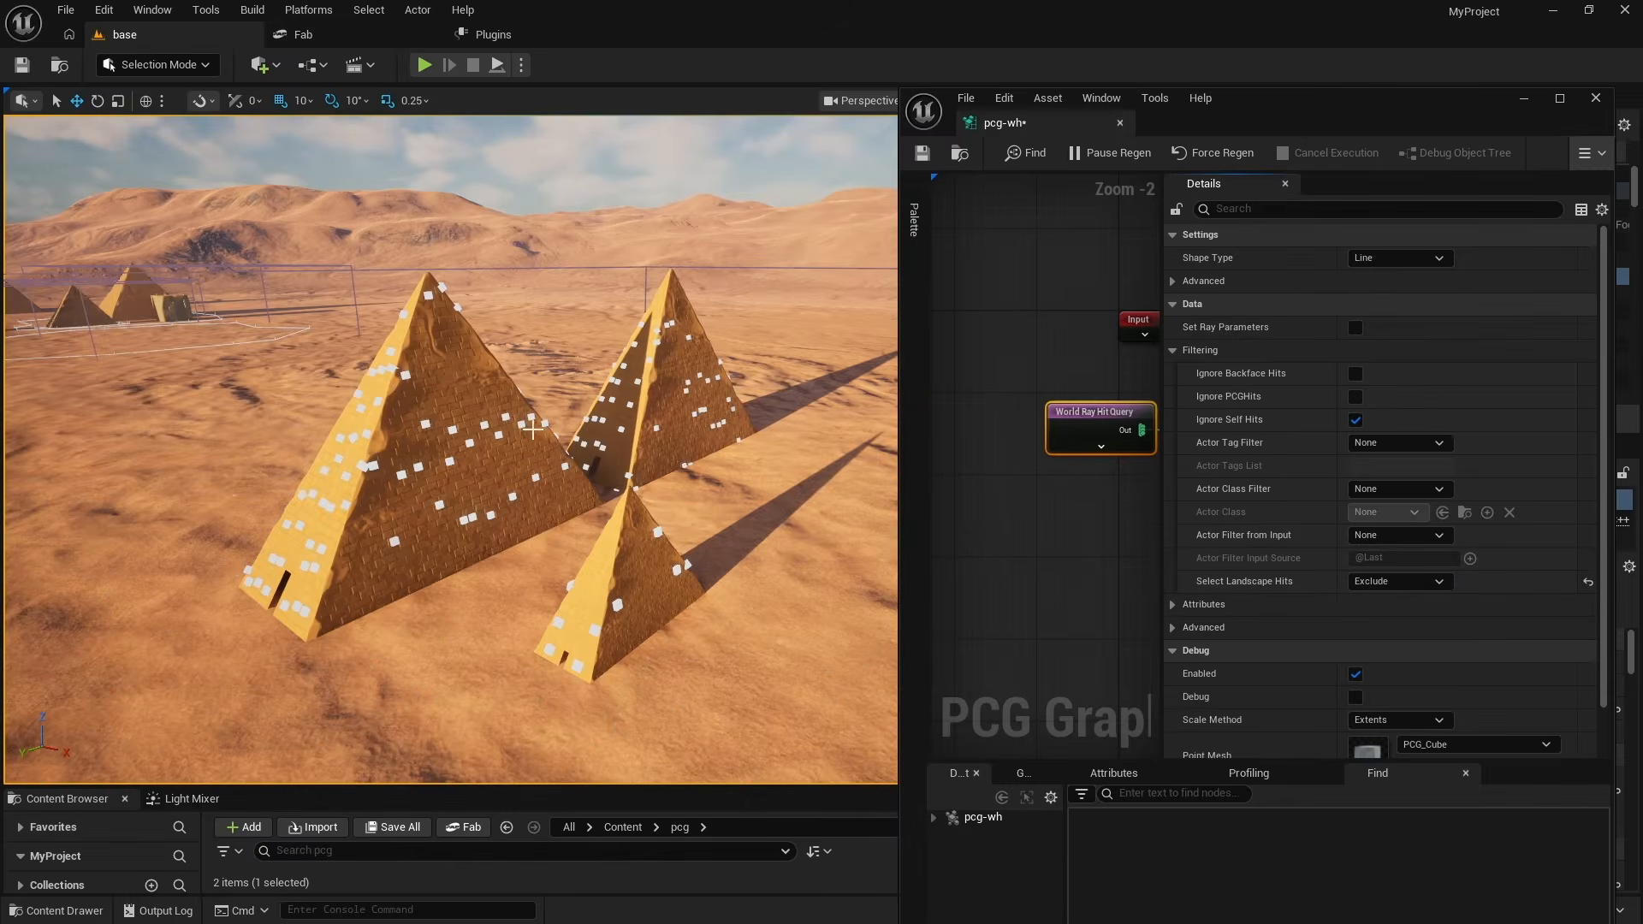
right_click_drag(450, 449, 571, 555)
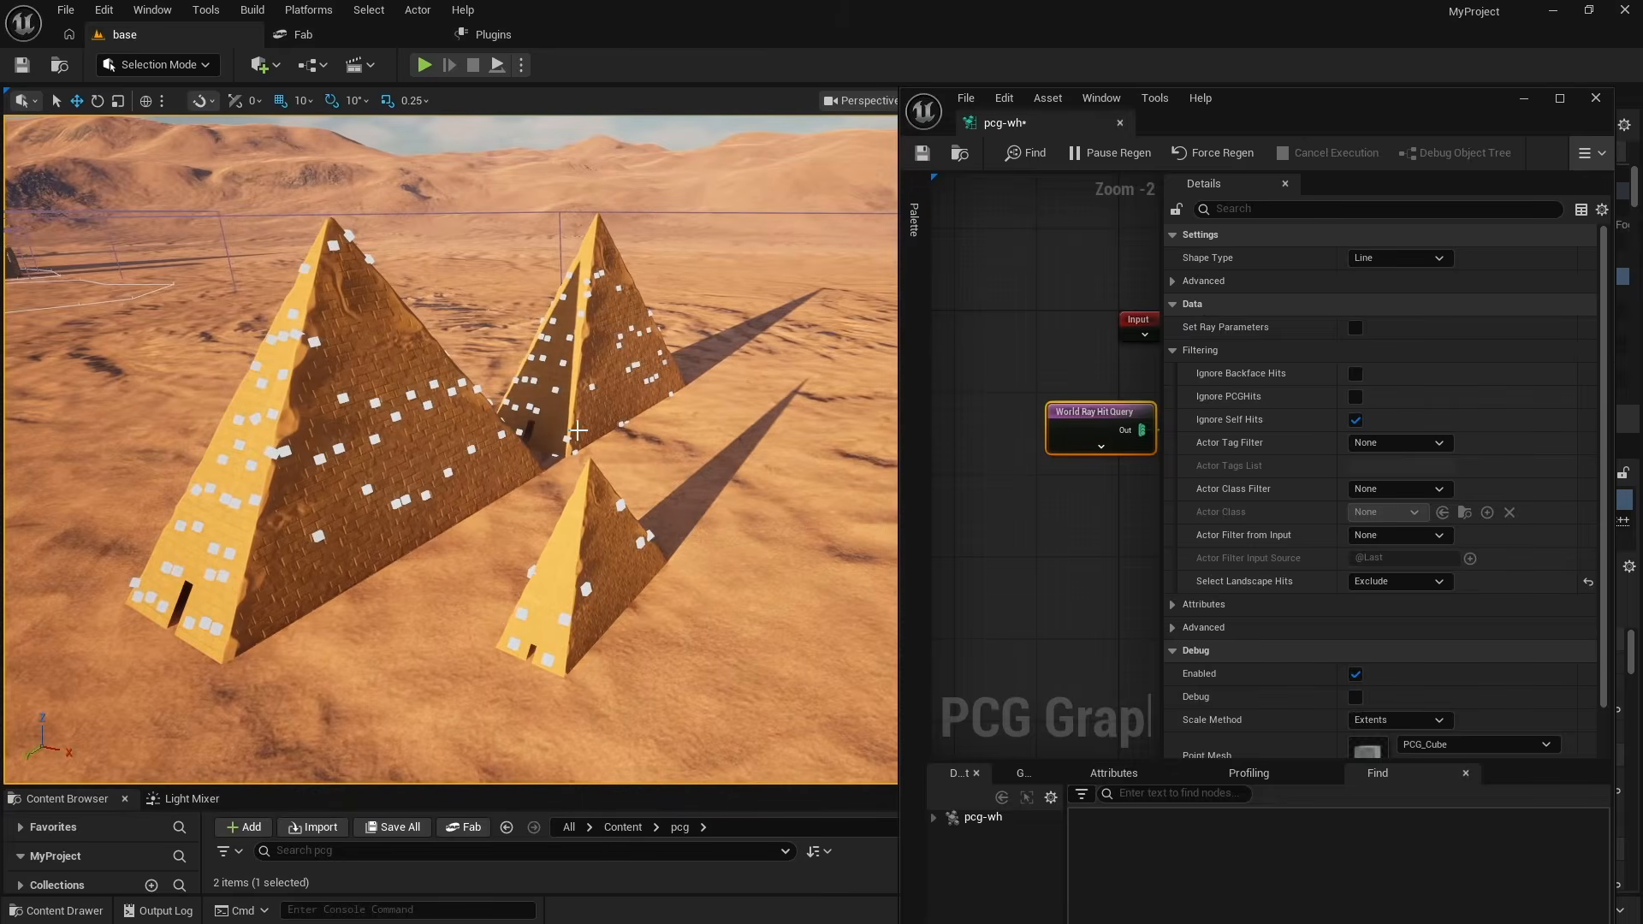
- Clear the largest pyramid's actor tags, add the tag v1, and check the tags of the other two pyramids
left_click_drag(1309, 107, 0, 116)
left_click(586, 581)
left_click(340, 406)
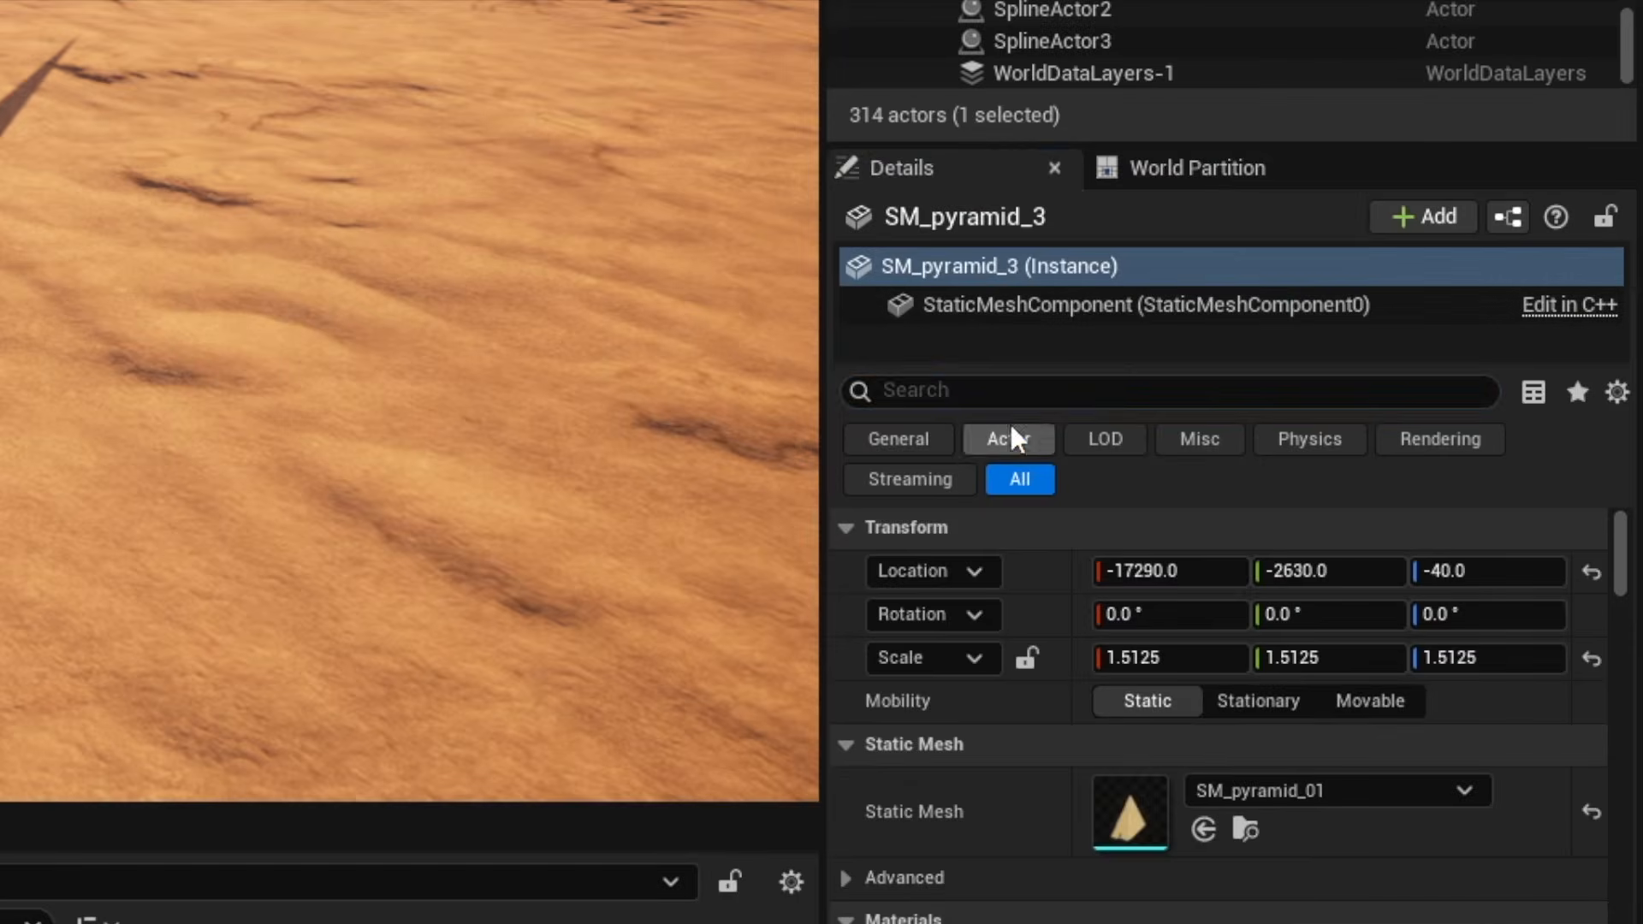
left_click(1274, 565)
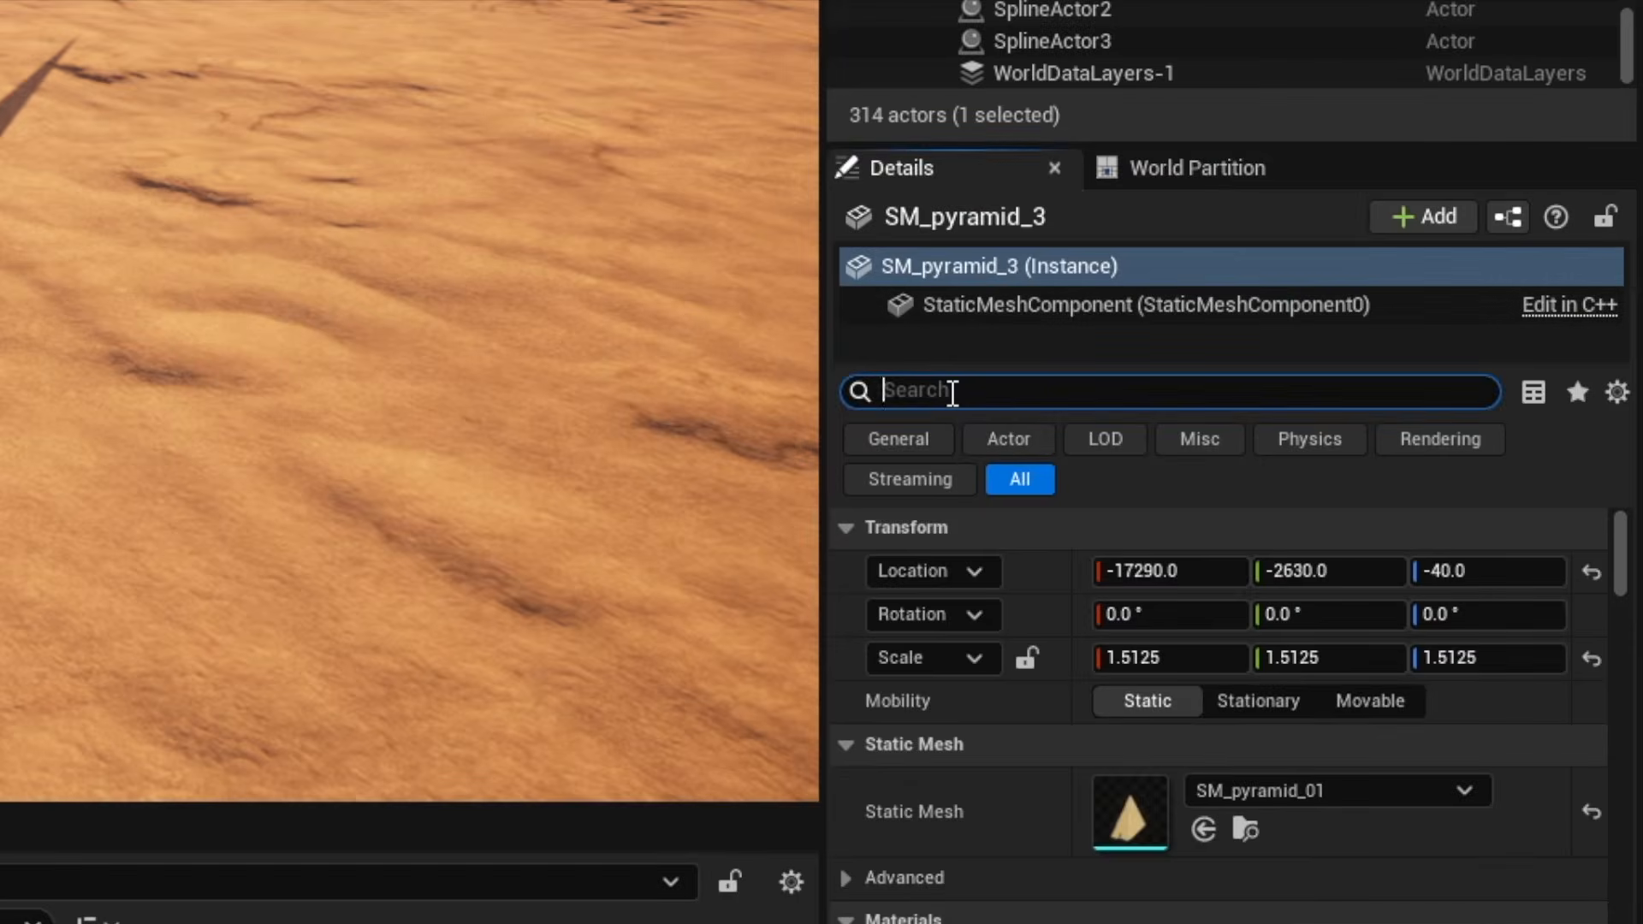
type("tag")
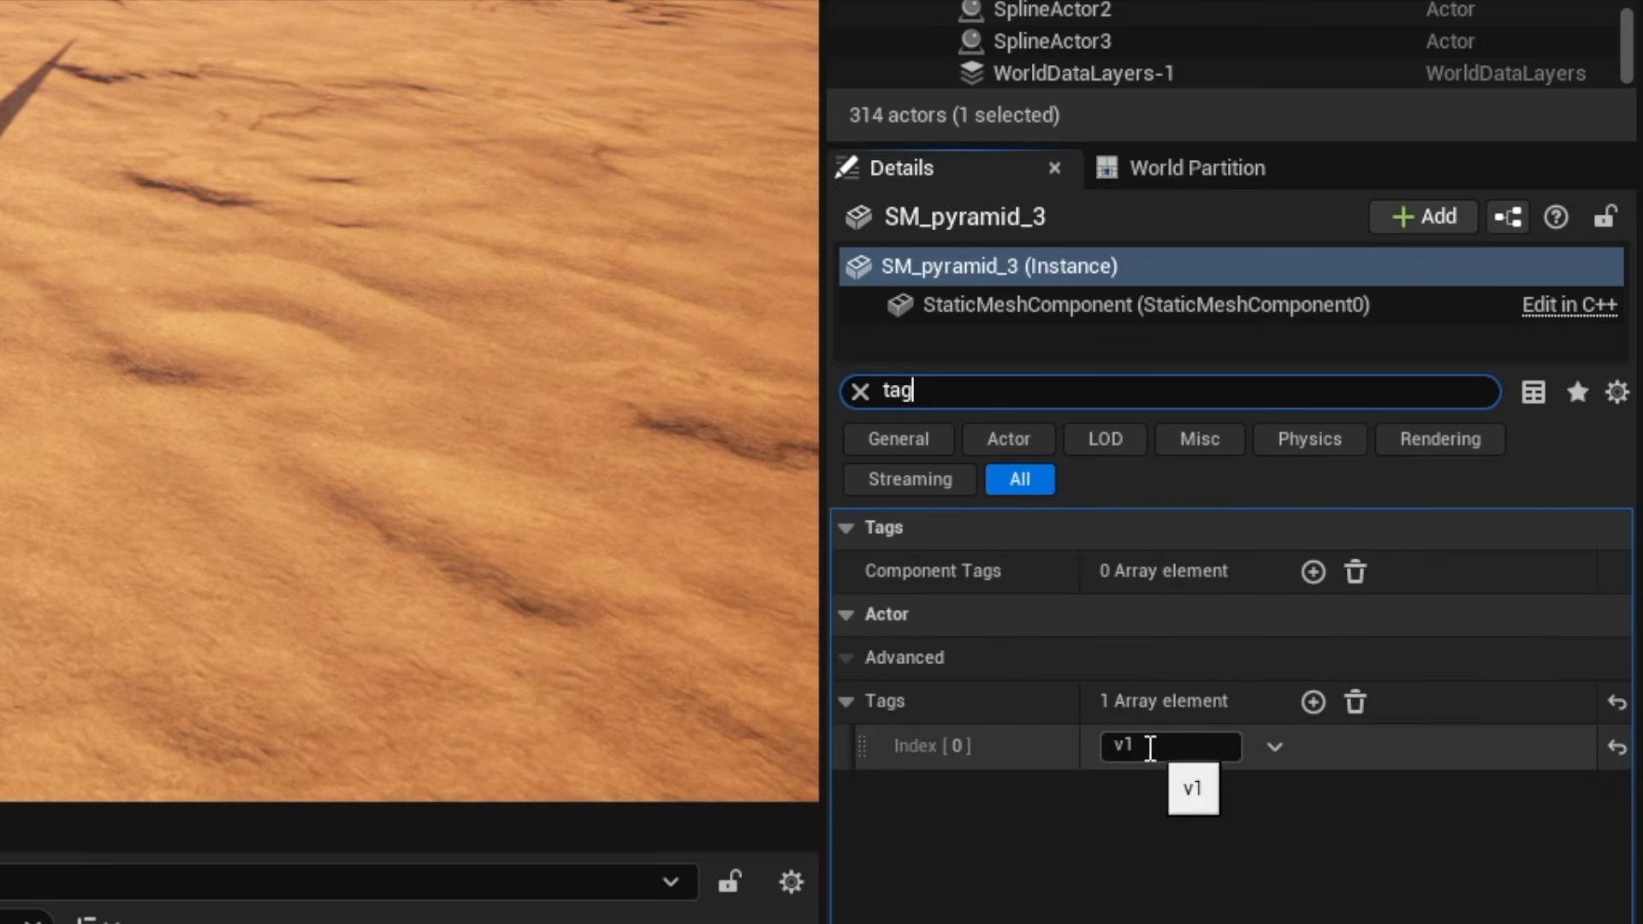
left_click(1364, 696)
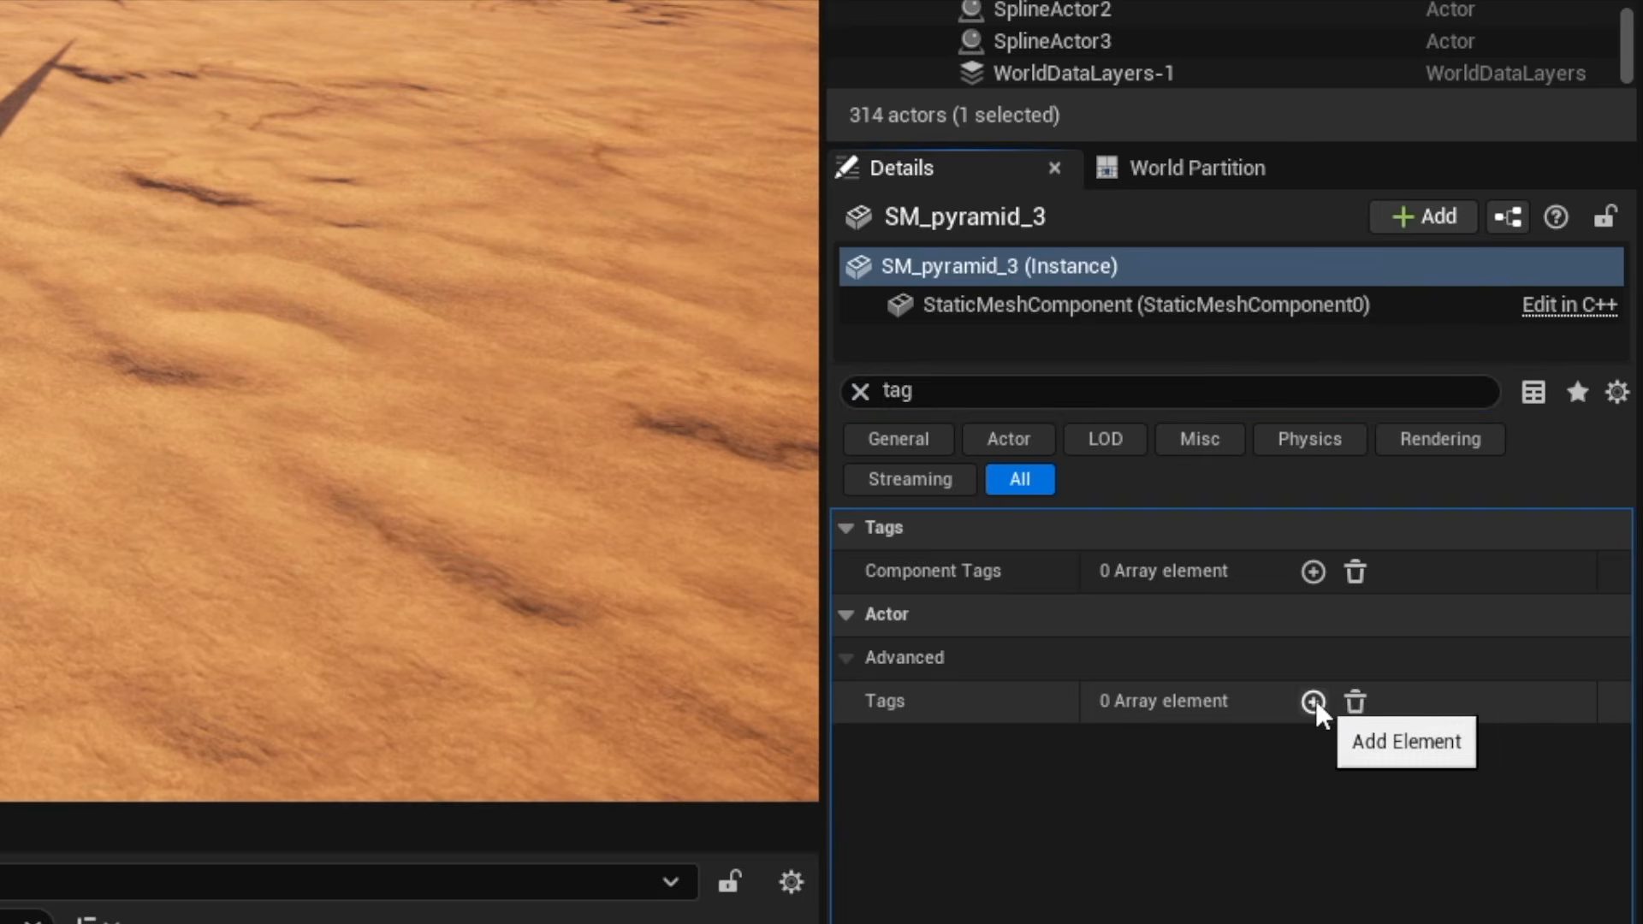
left_click(1314, 700)
left_click(1186, 744)
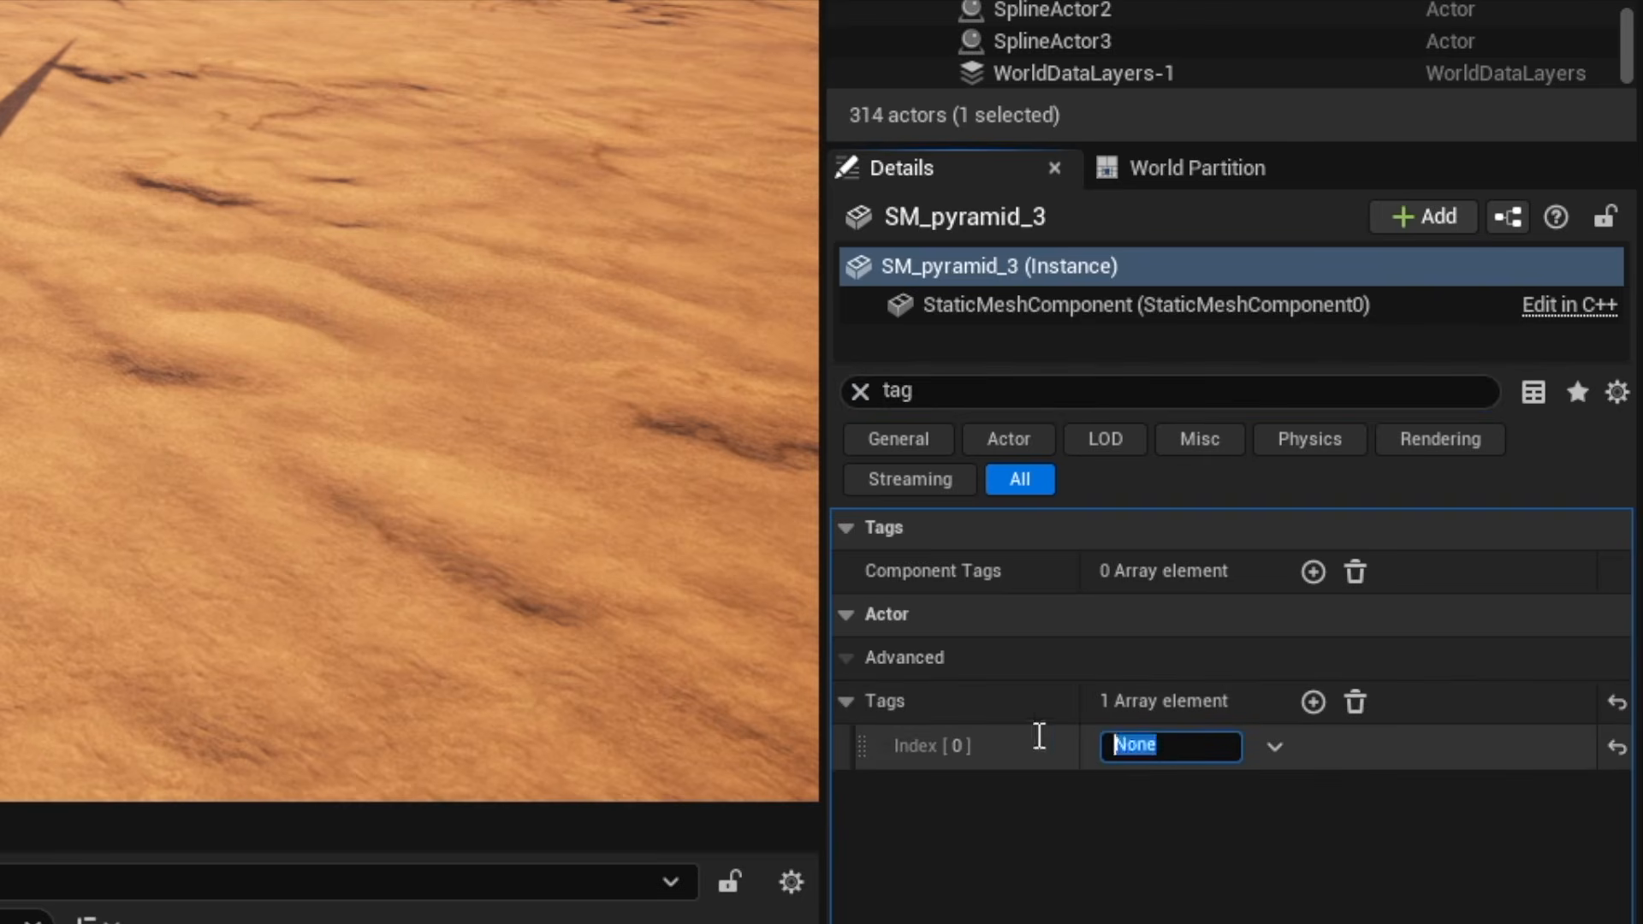
type("v1")
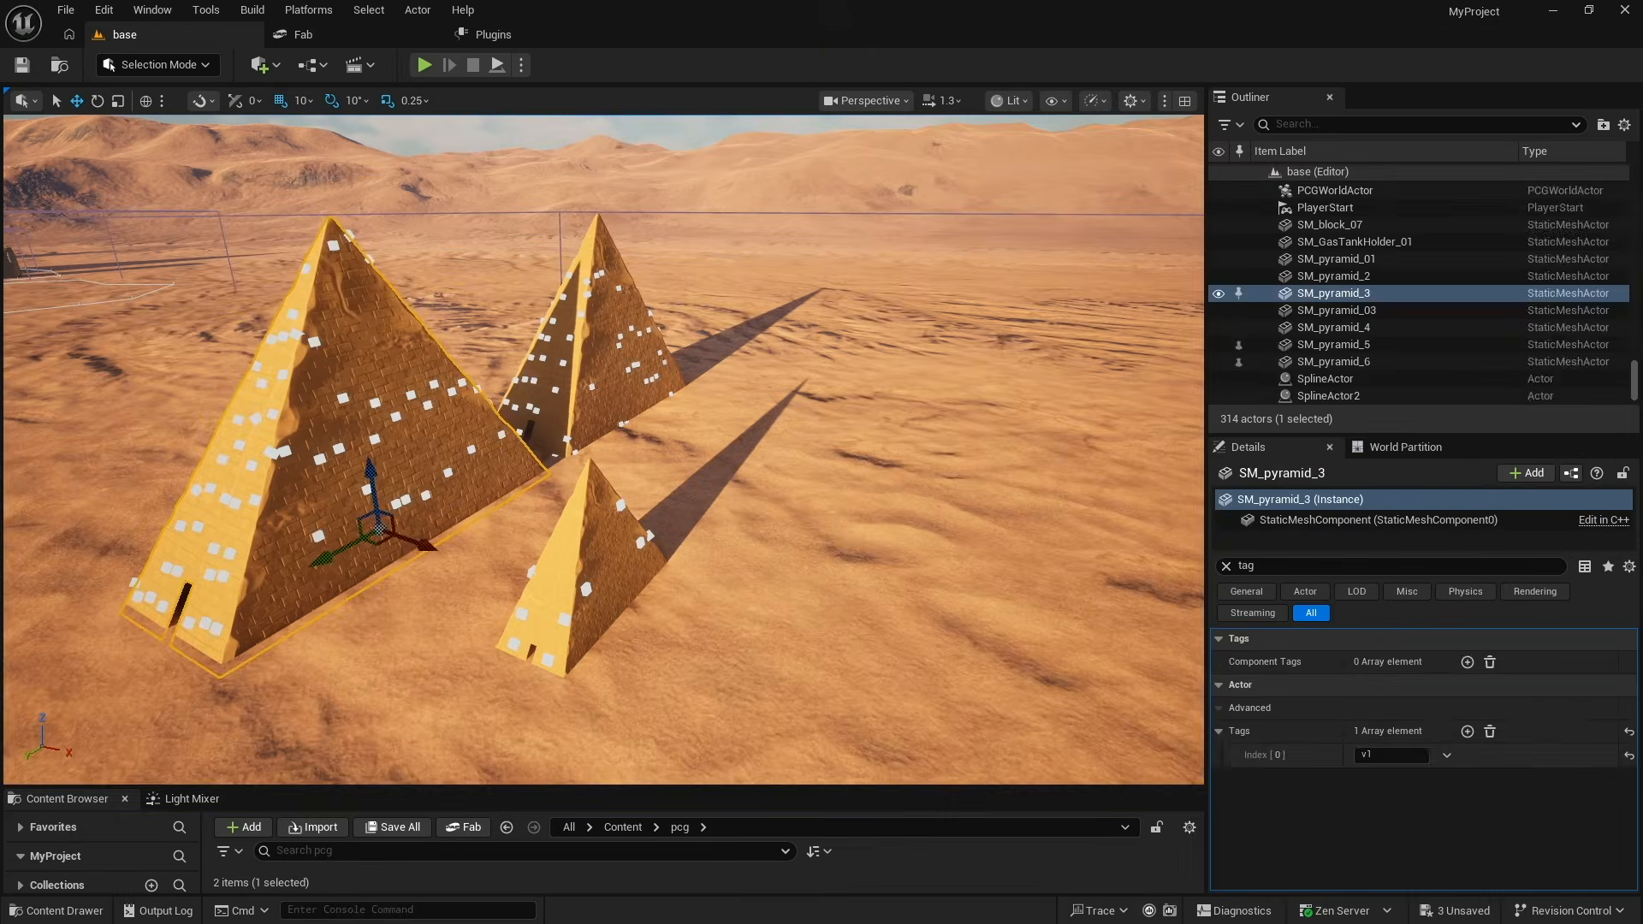
left_click(133, 332)
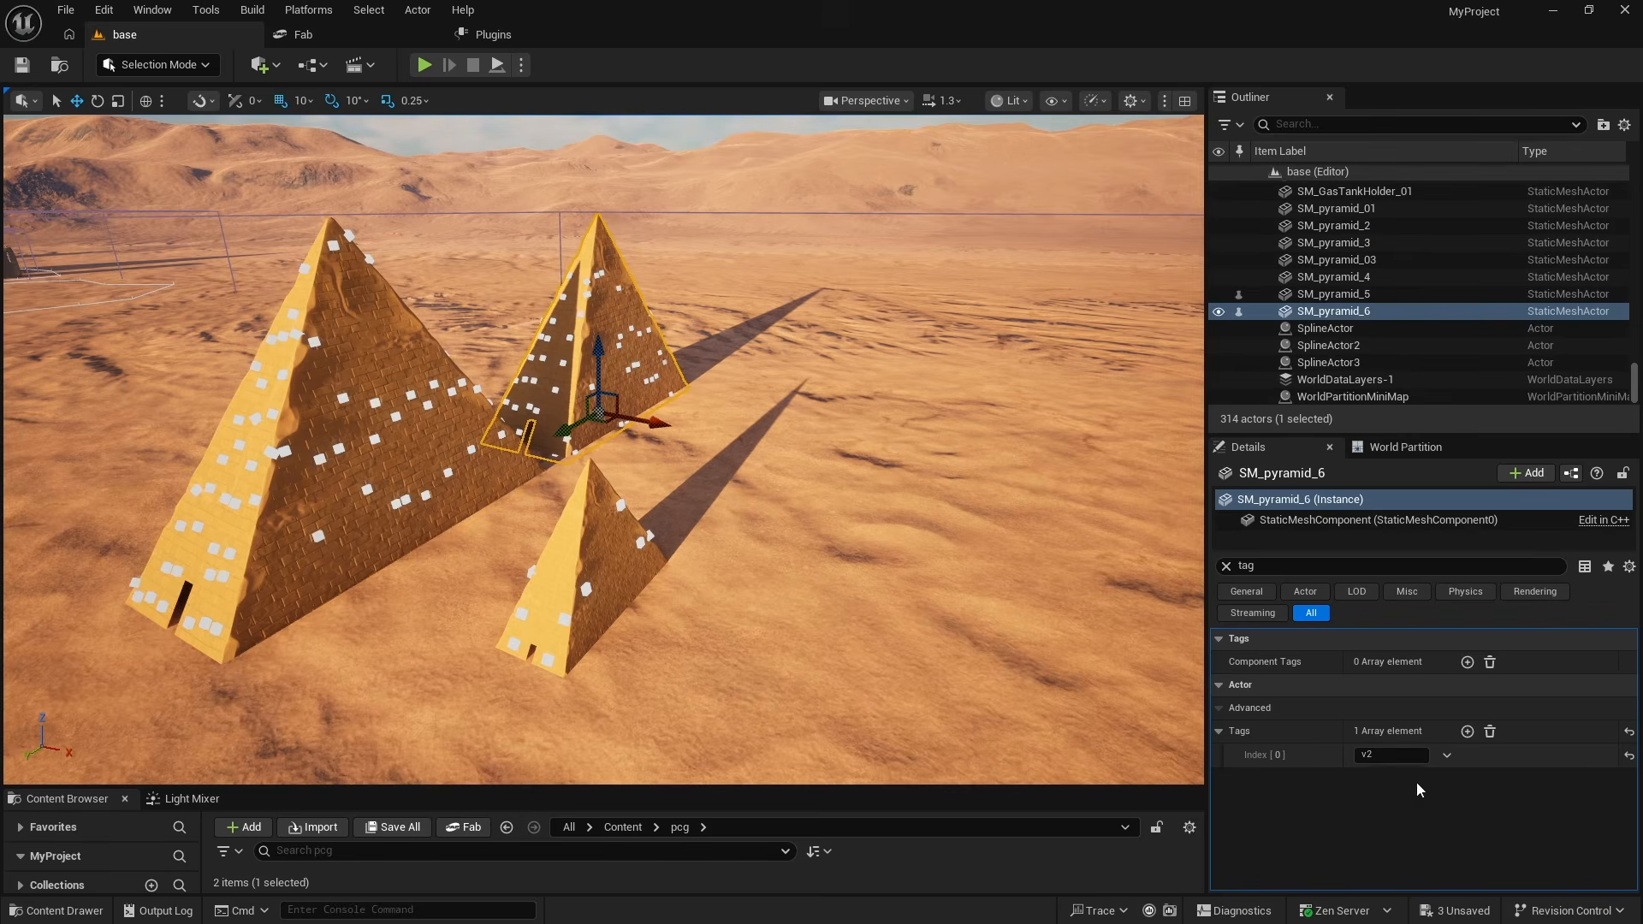
left_click(587, 539)
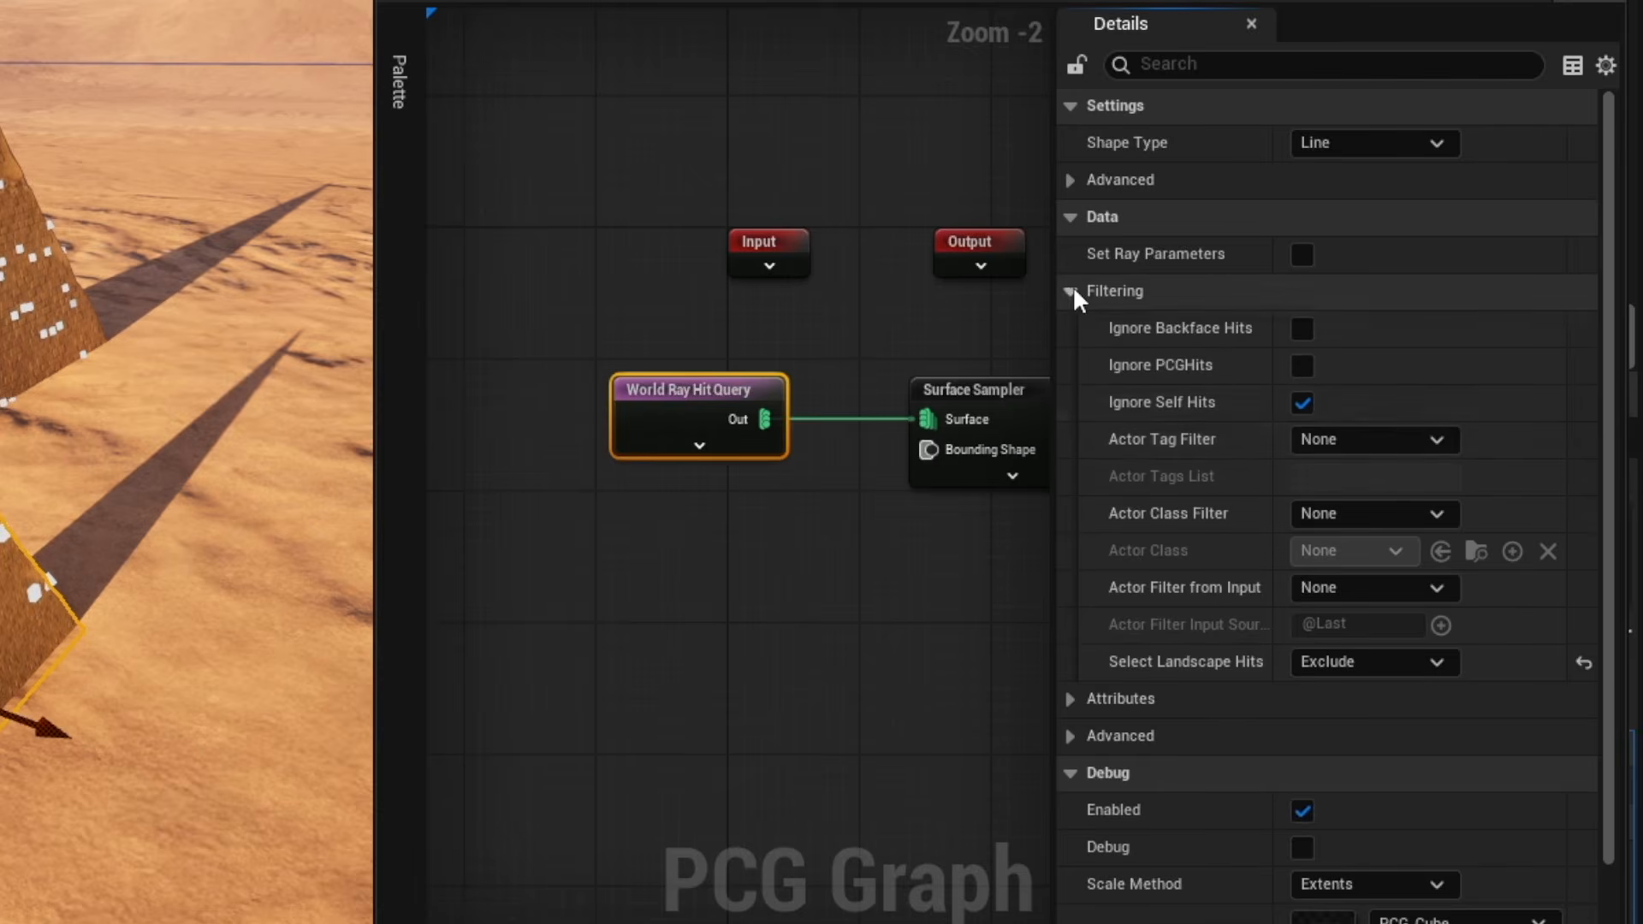
- Set the World Ray Hit Query's Actor Tag Filter to Include with v1 in the Actor Tags List
left_click(1360, 439)
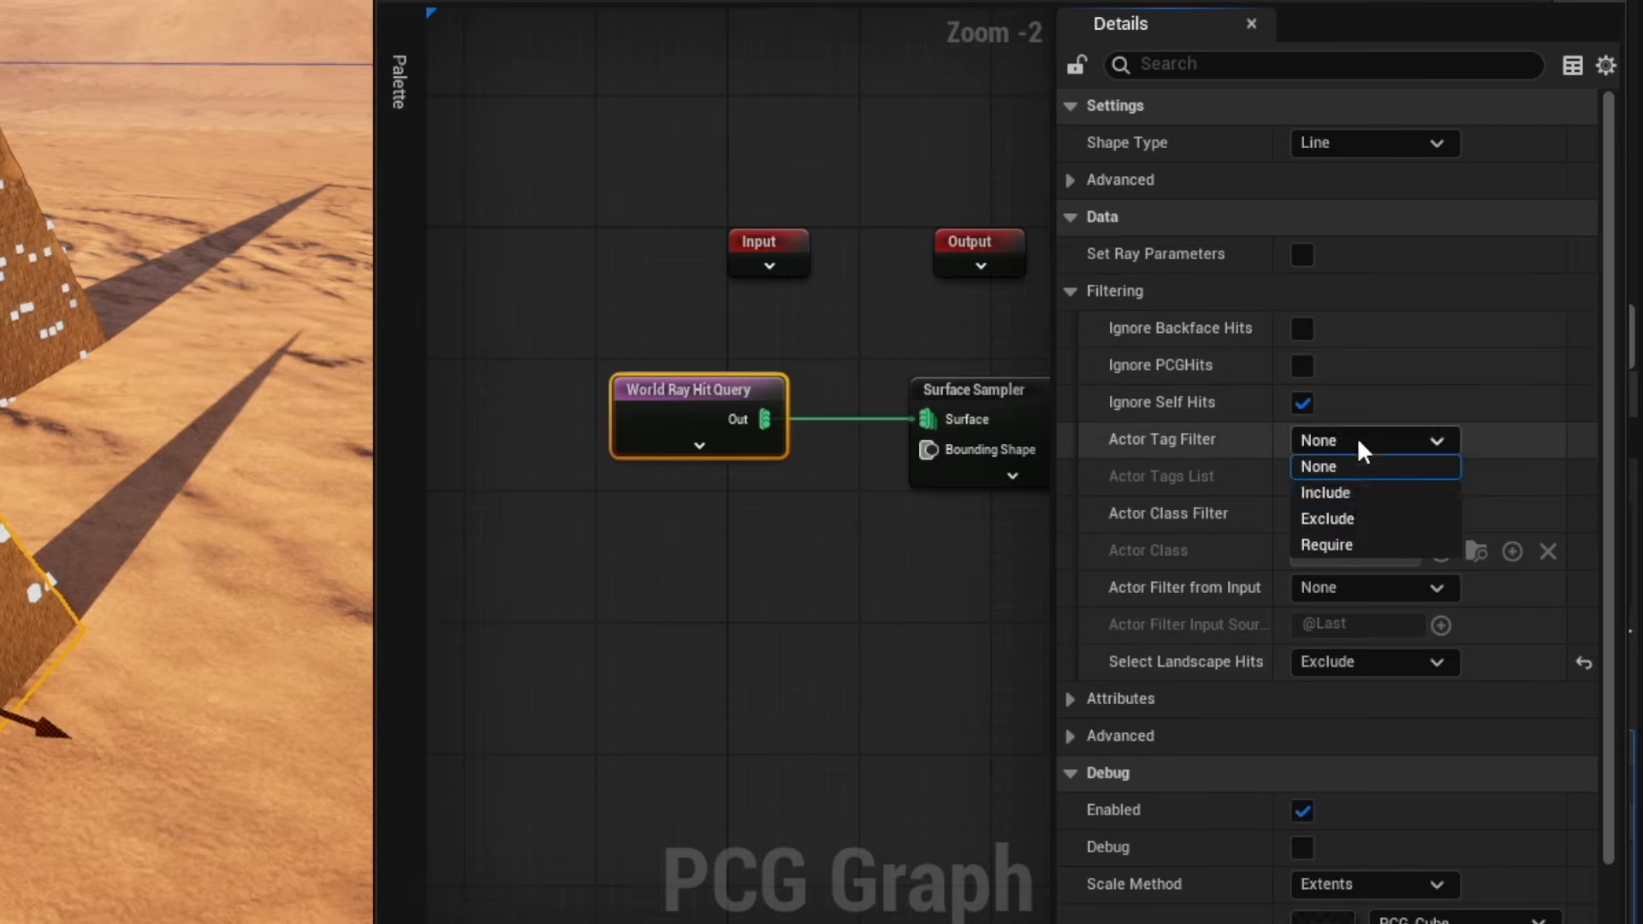
left_click(1353, 496)
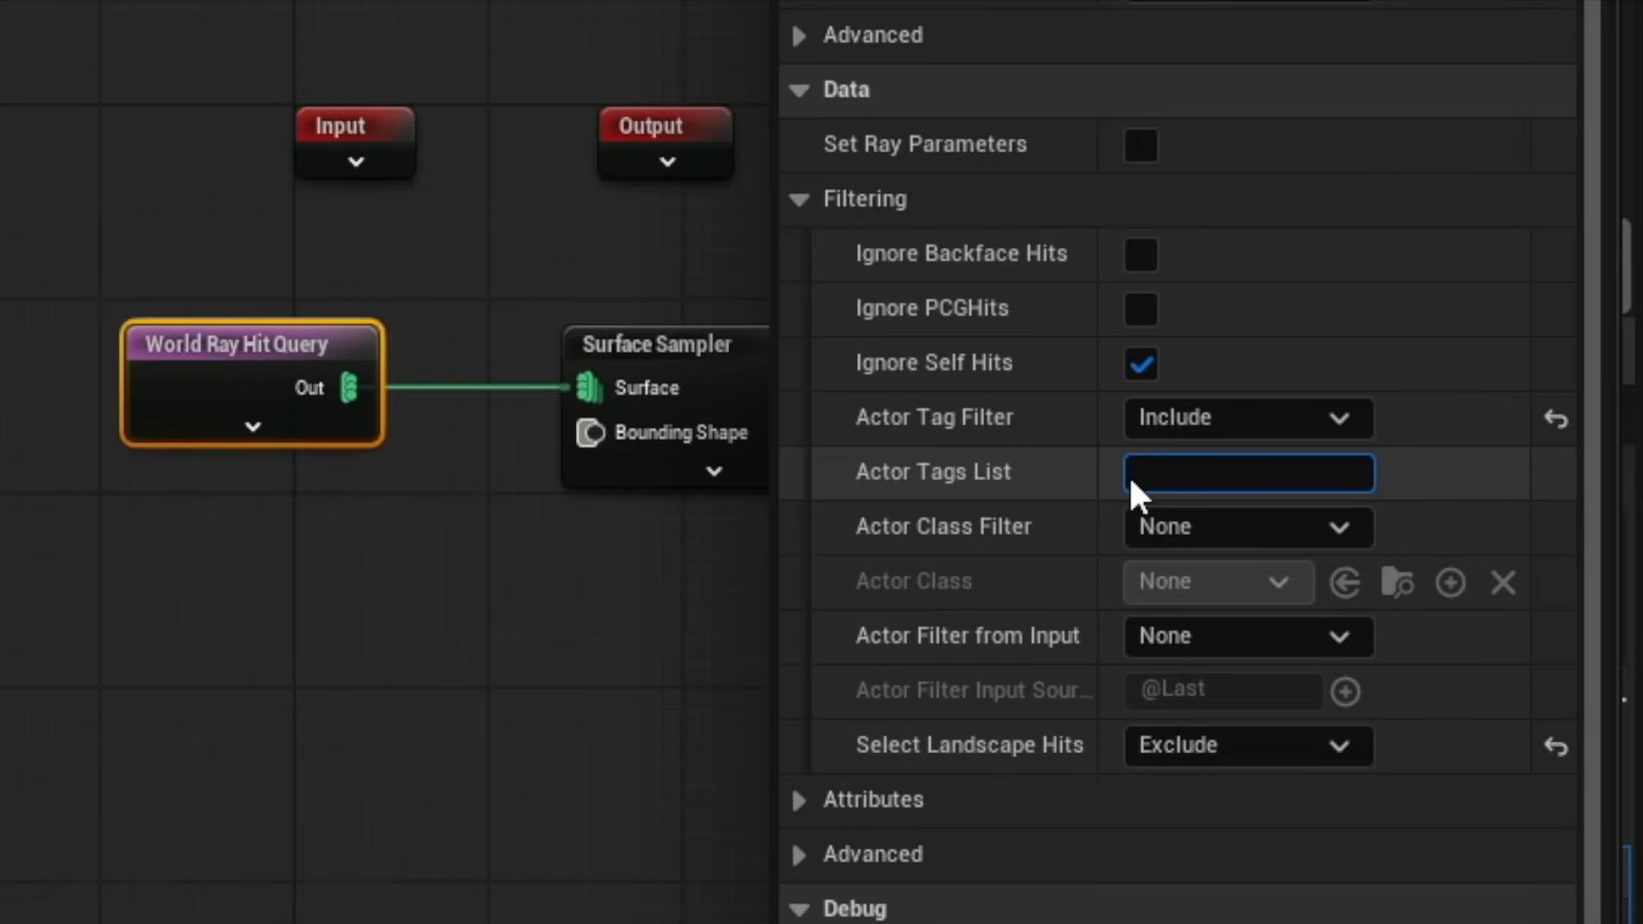
key("Tab")
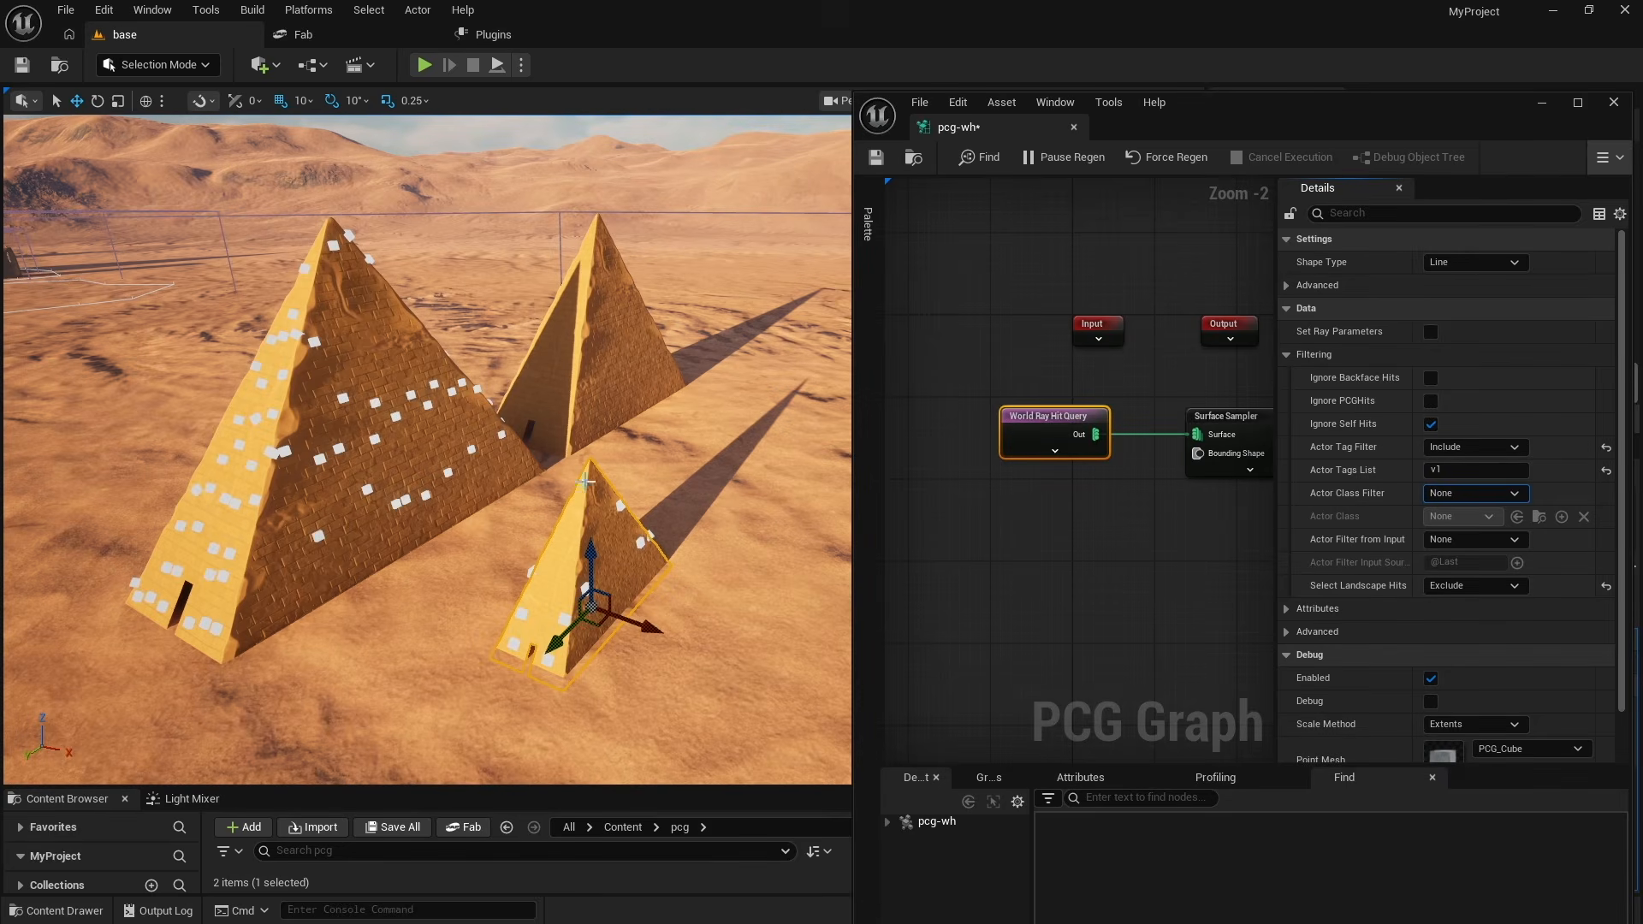
- Change the World Ray Hit Query's Actor Tags List to v1, v2
left_click(1471, 470)
left_click(1471, 470)
key("Tab")
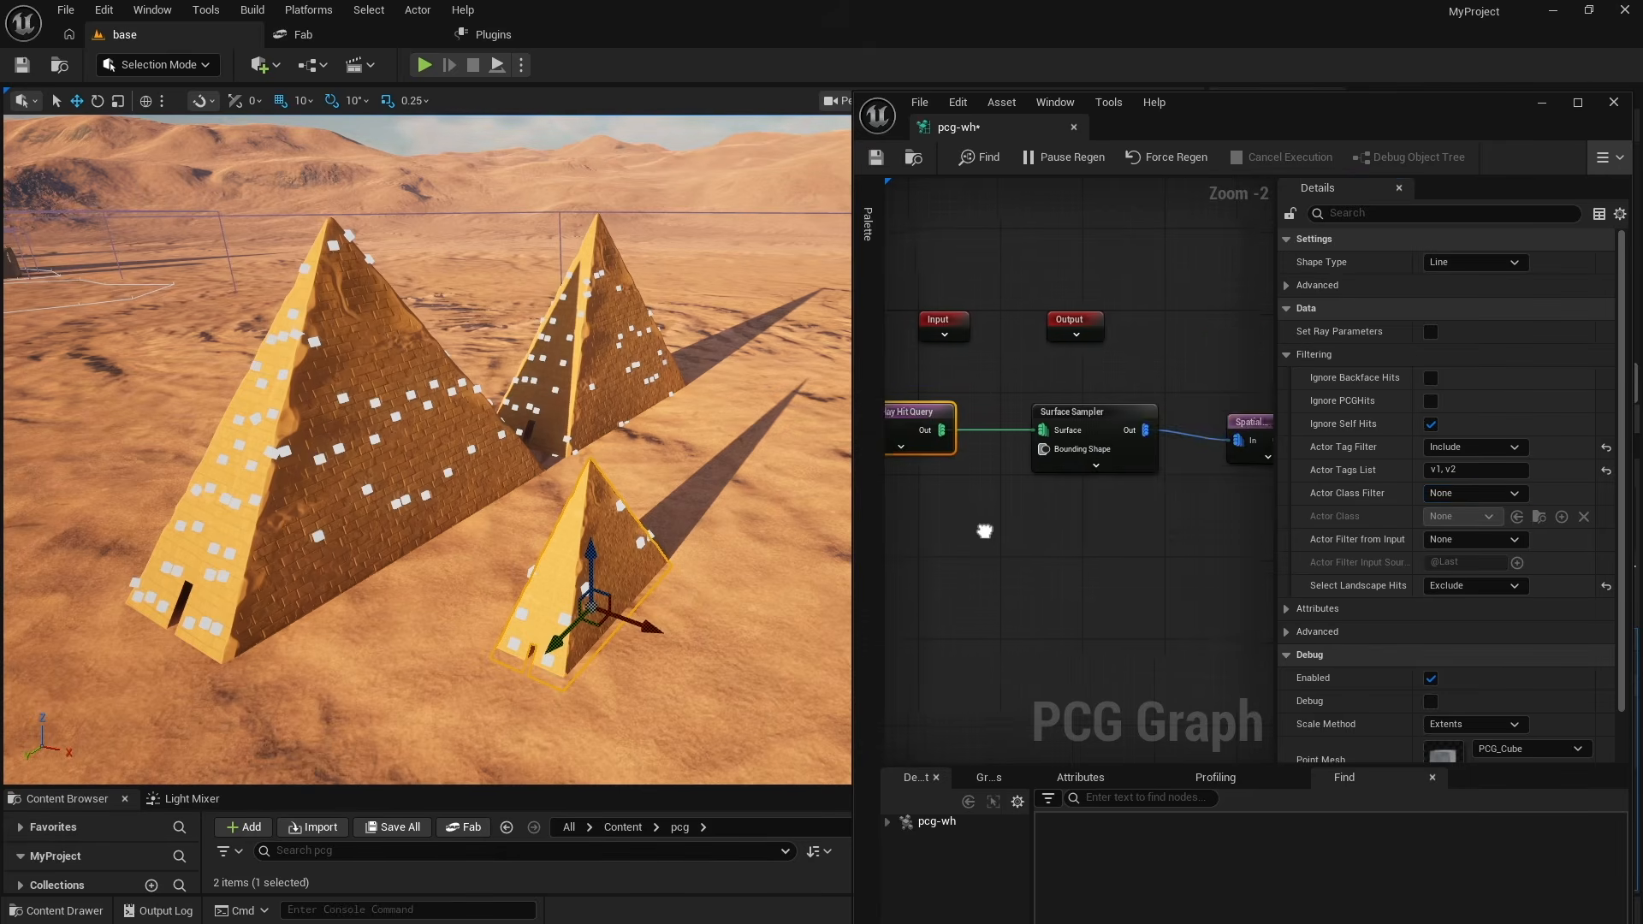
- Add a Transform Points node after the Density Filter and connect the filter's output to its input
right_click_drag(983, 528, 1045, 536)
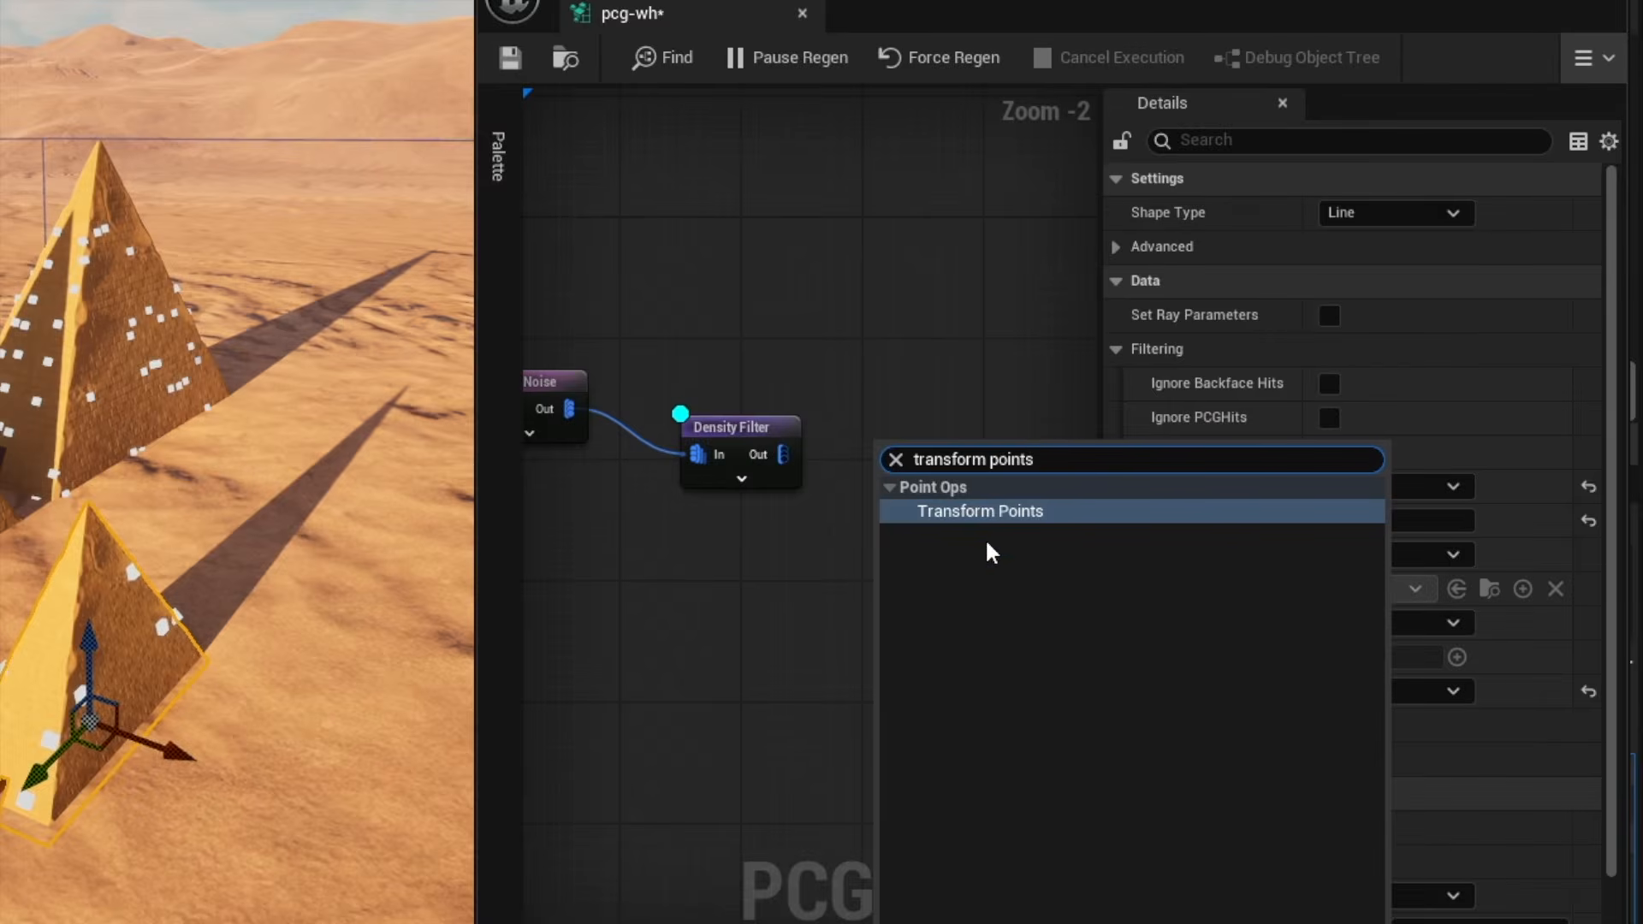
left_click(975, 510)
left_click_drag(919, 438, 961, 433)
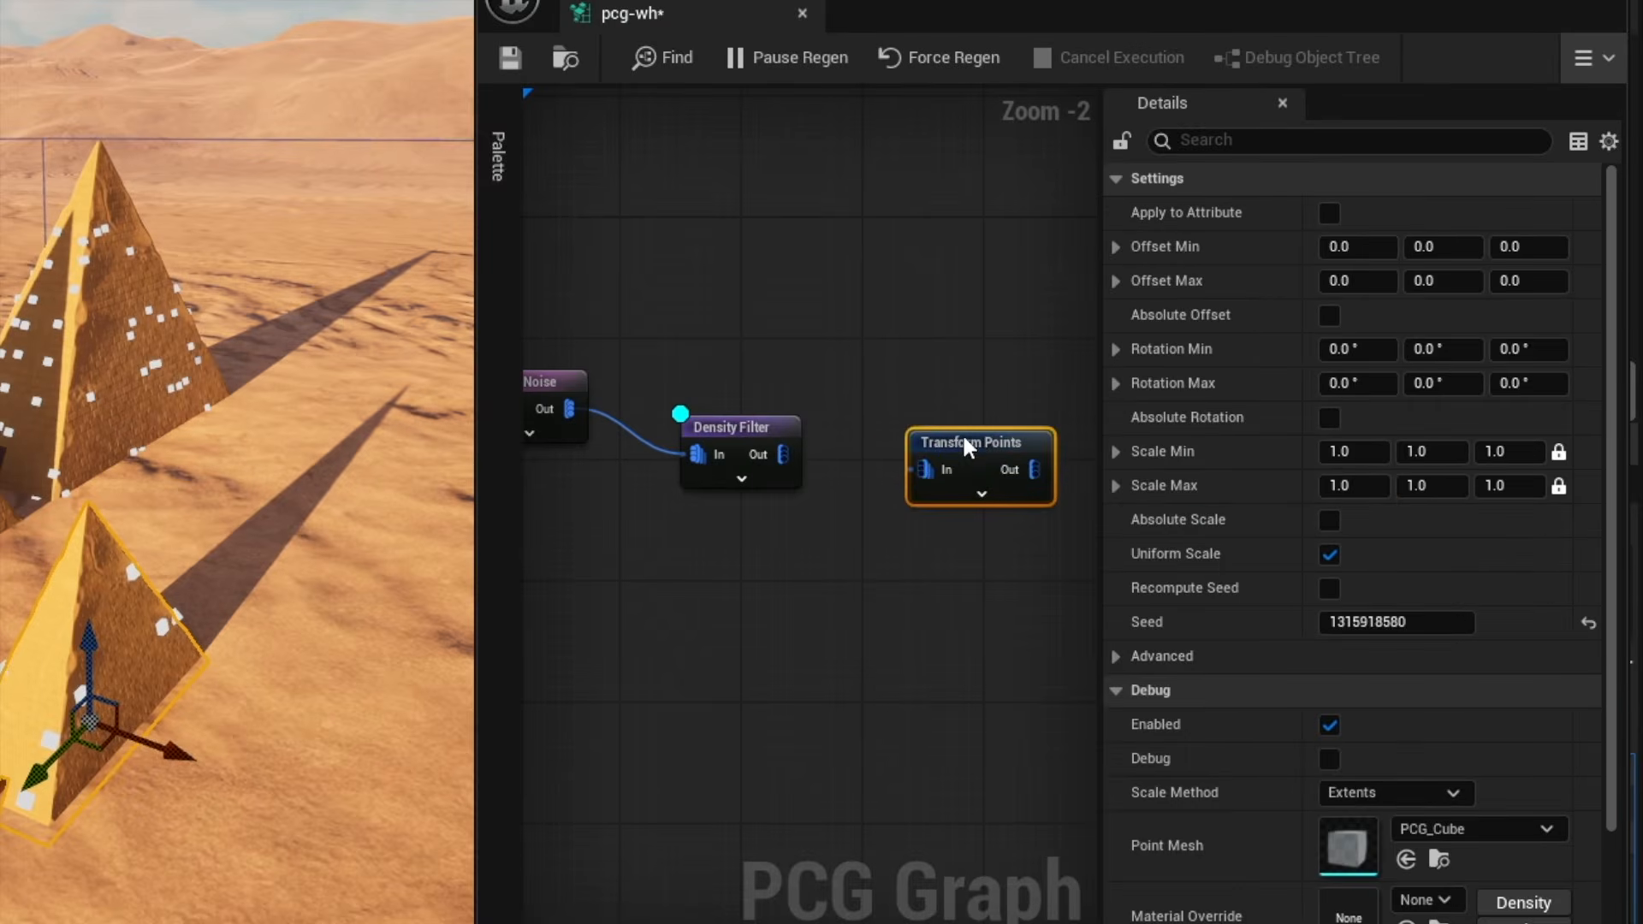
left_click_drag(784, 462, 924, 469)
- Add a Static Mesh Spawner node after Transform Points and connect the Transform Points output to its input
right_click_drag(937, 364, 752, 349)
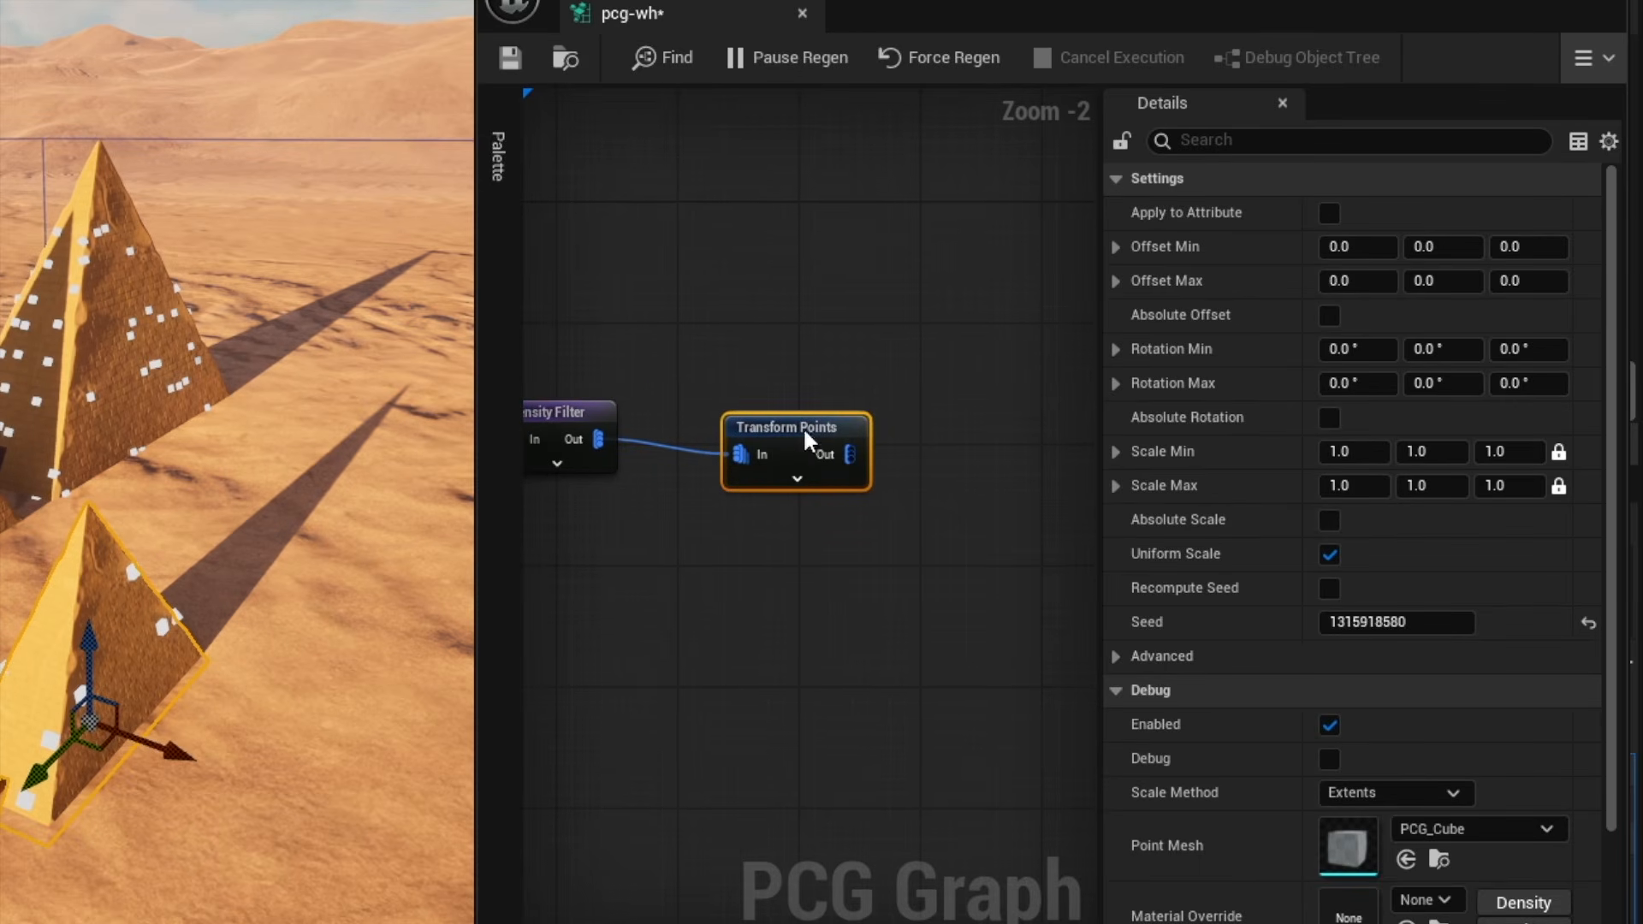
right_click(986, 462)
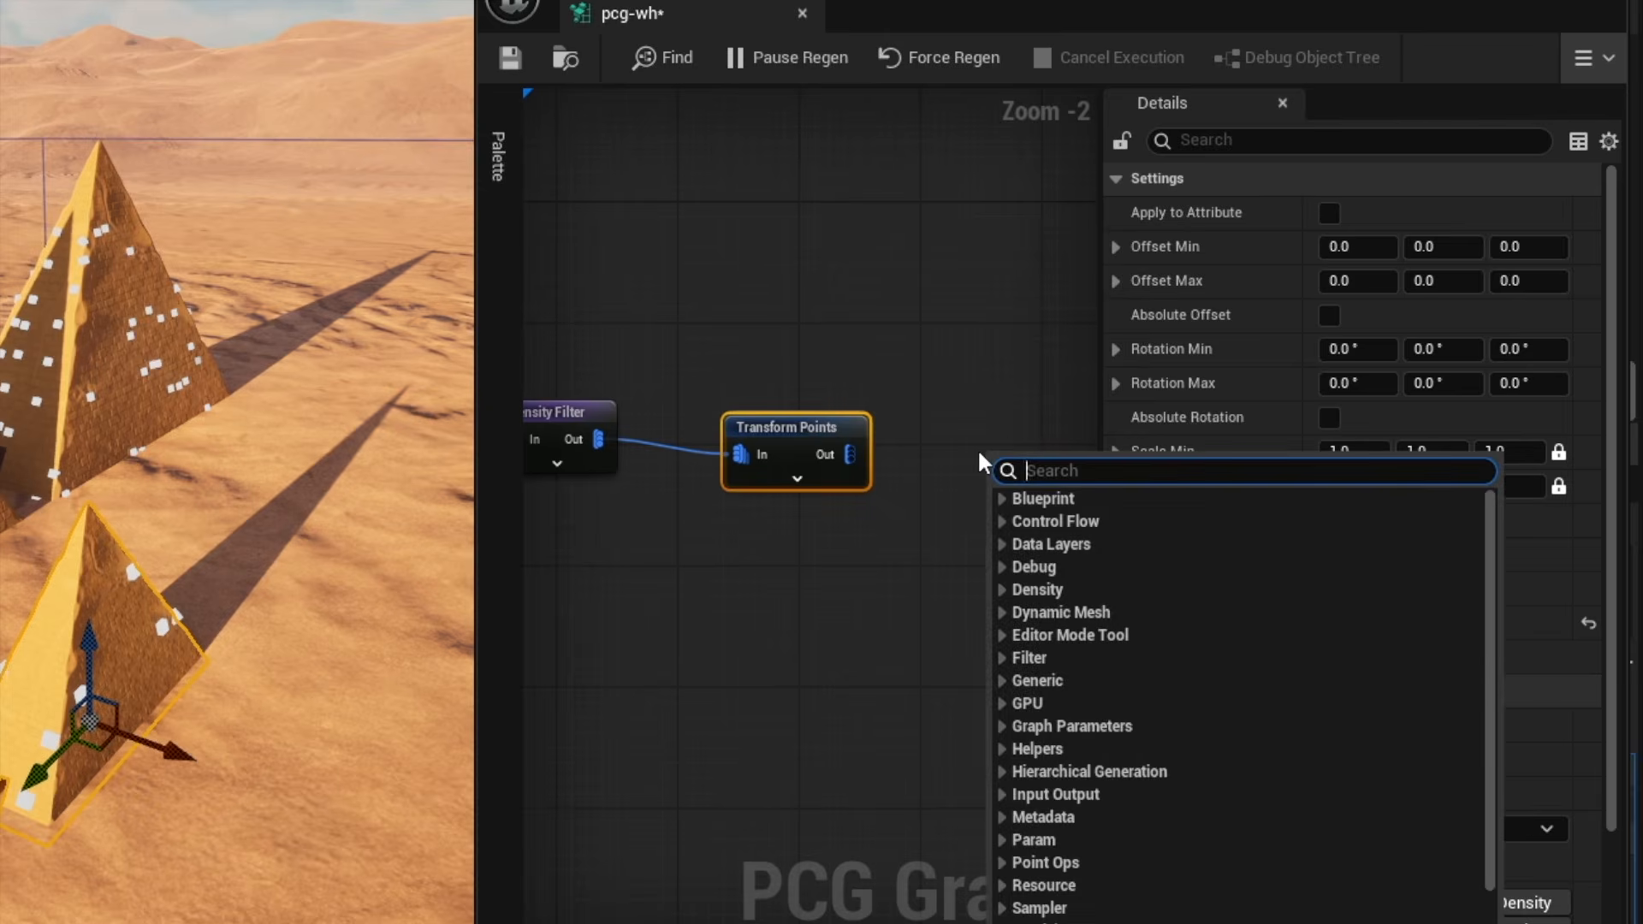
type("static me")
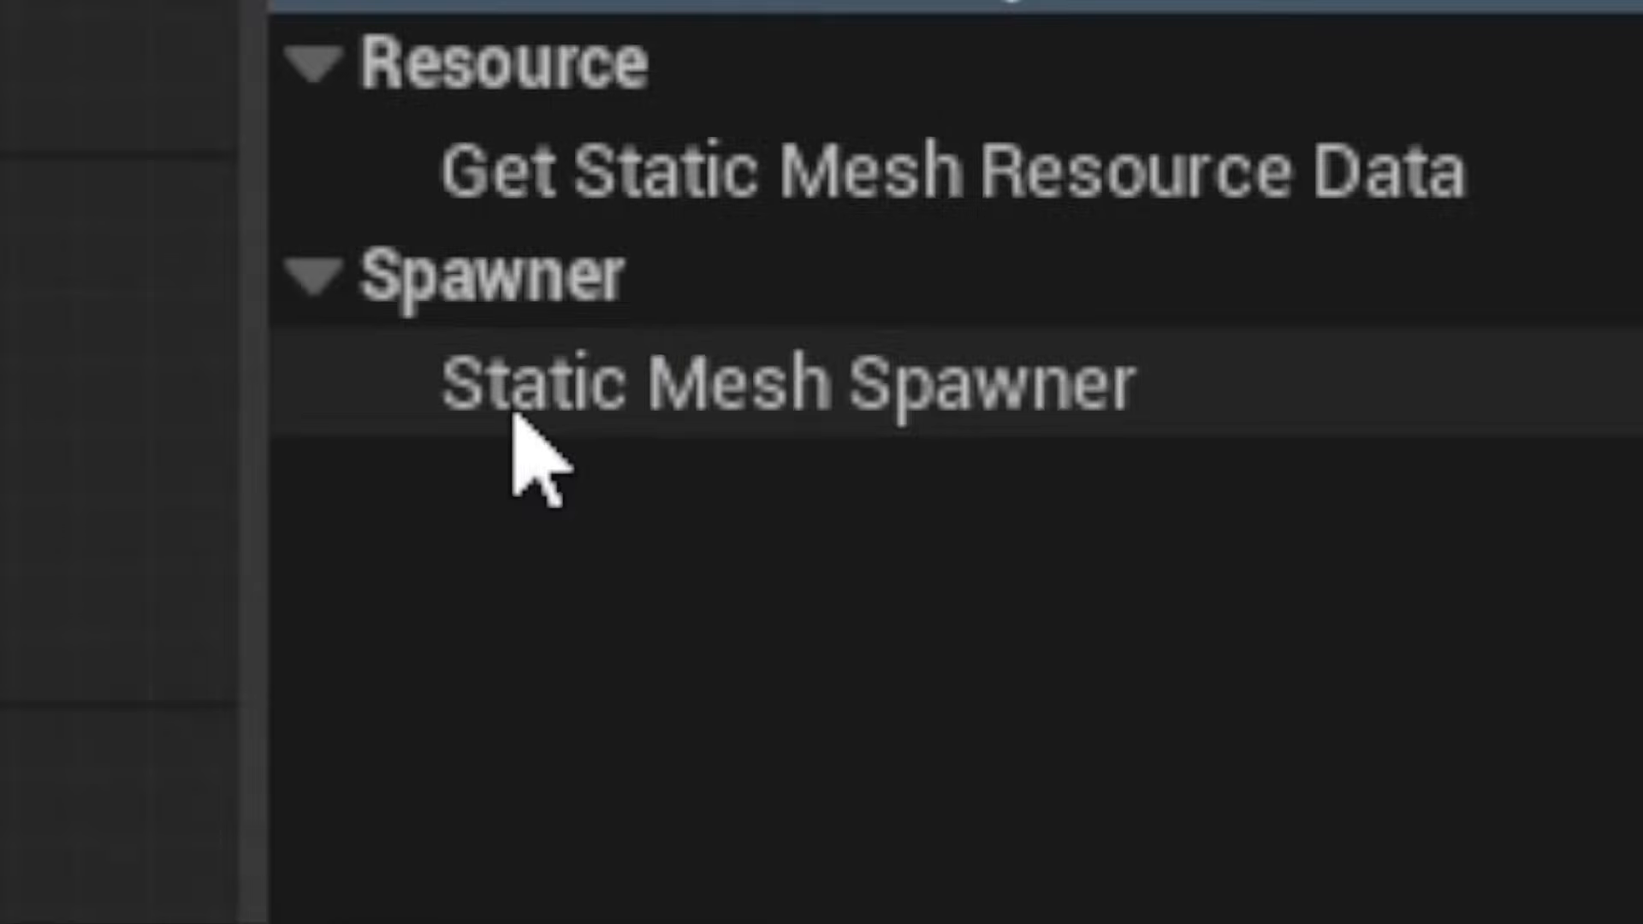
left_click(516, 417)
right_click_drag(921, 450, 749, 438)
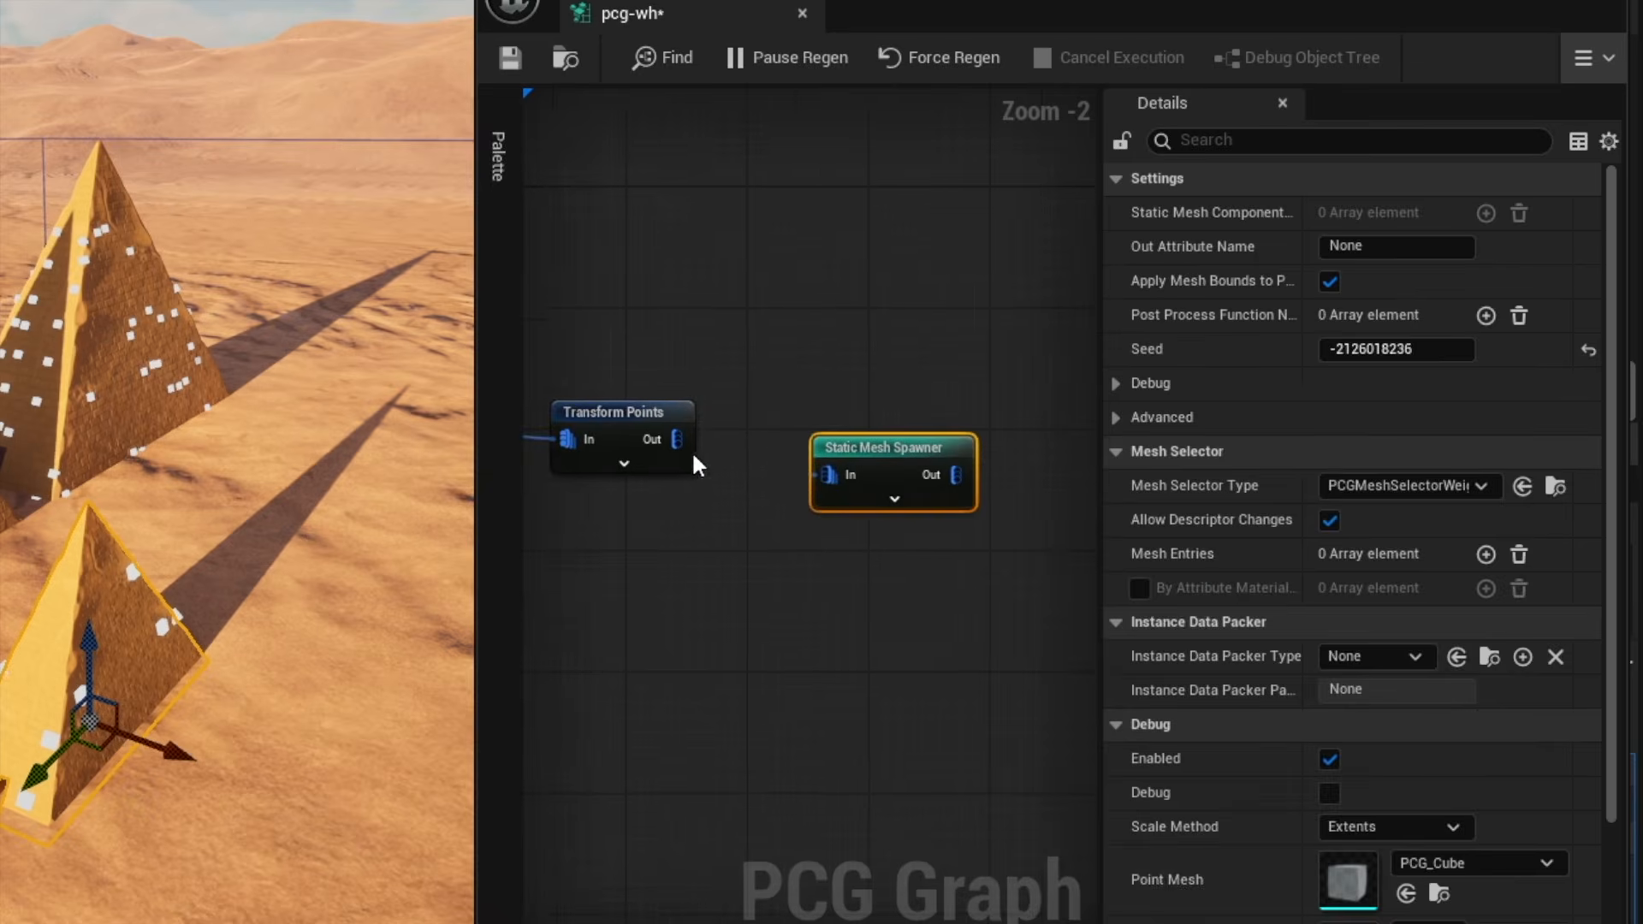
left_click_drag(673, 438, 825, 464)
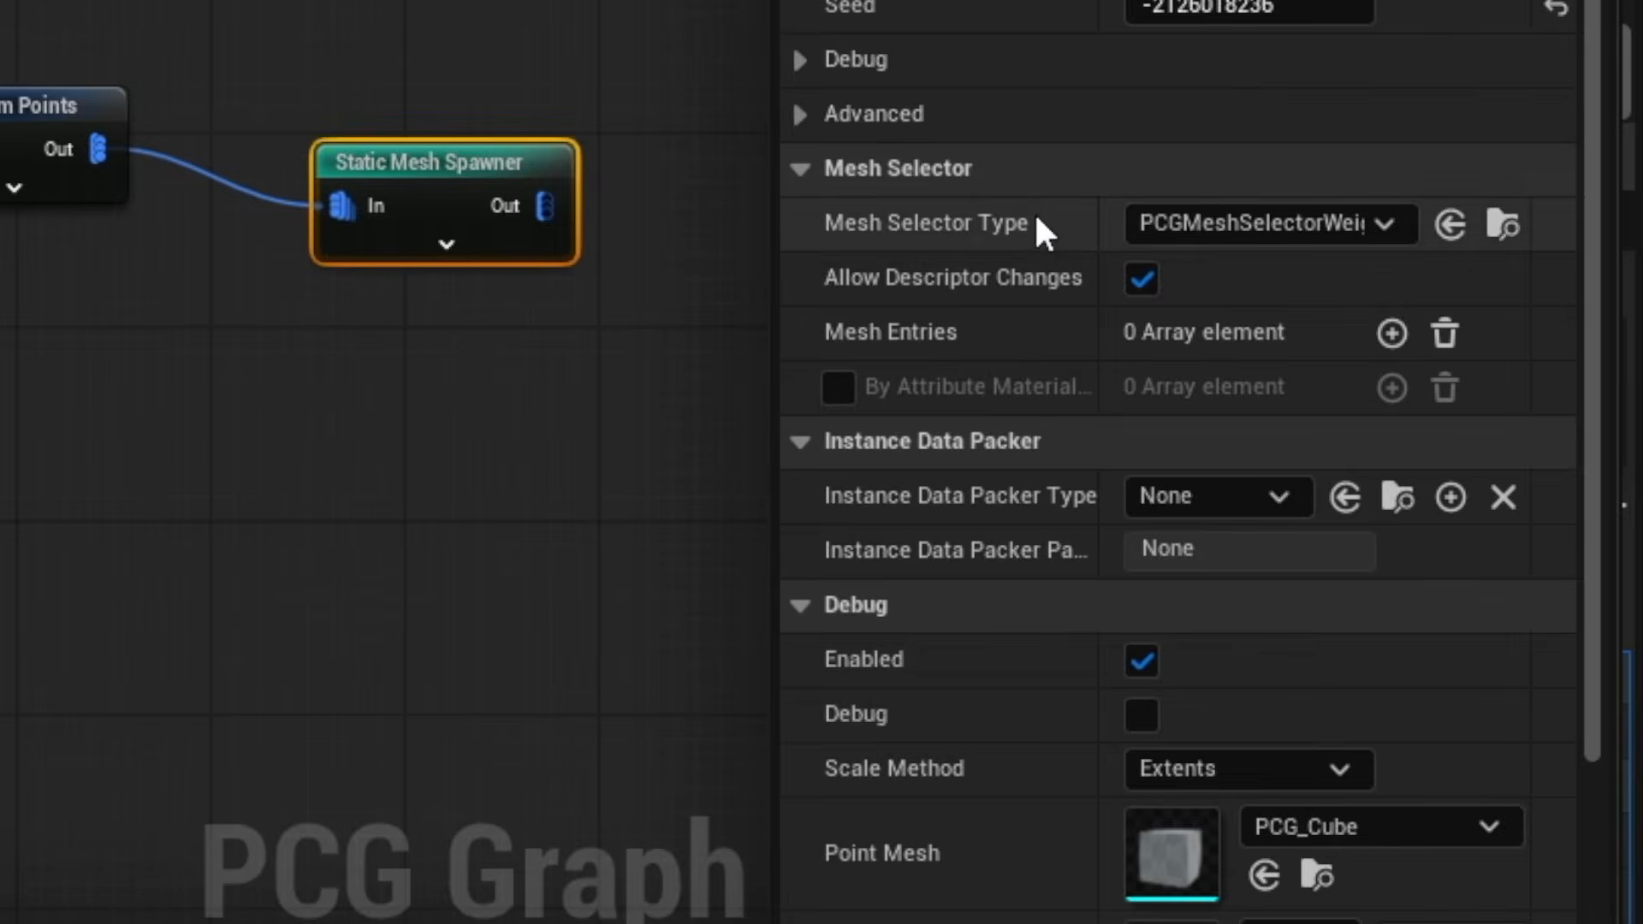
- Add one mesh entry to the Static Mesh Spawner and assign SM_GasTankHolder_01 from SciFI_Lite_Assets/StaticMeshes as its static mesh
left_click(1392, 333)
left_click(863, 445)
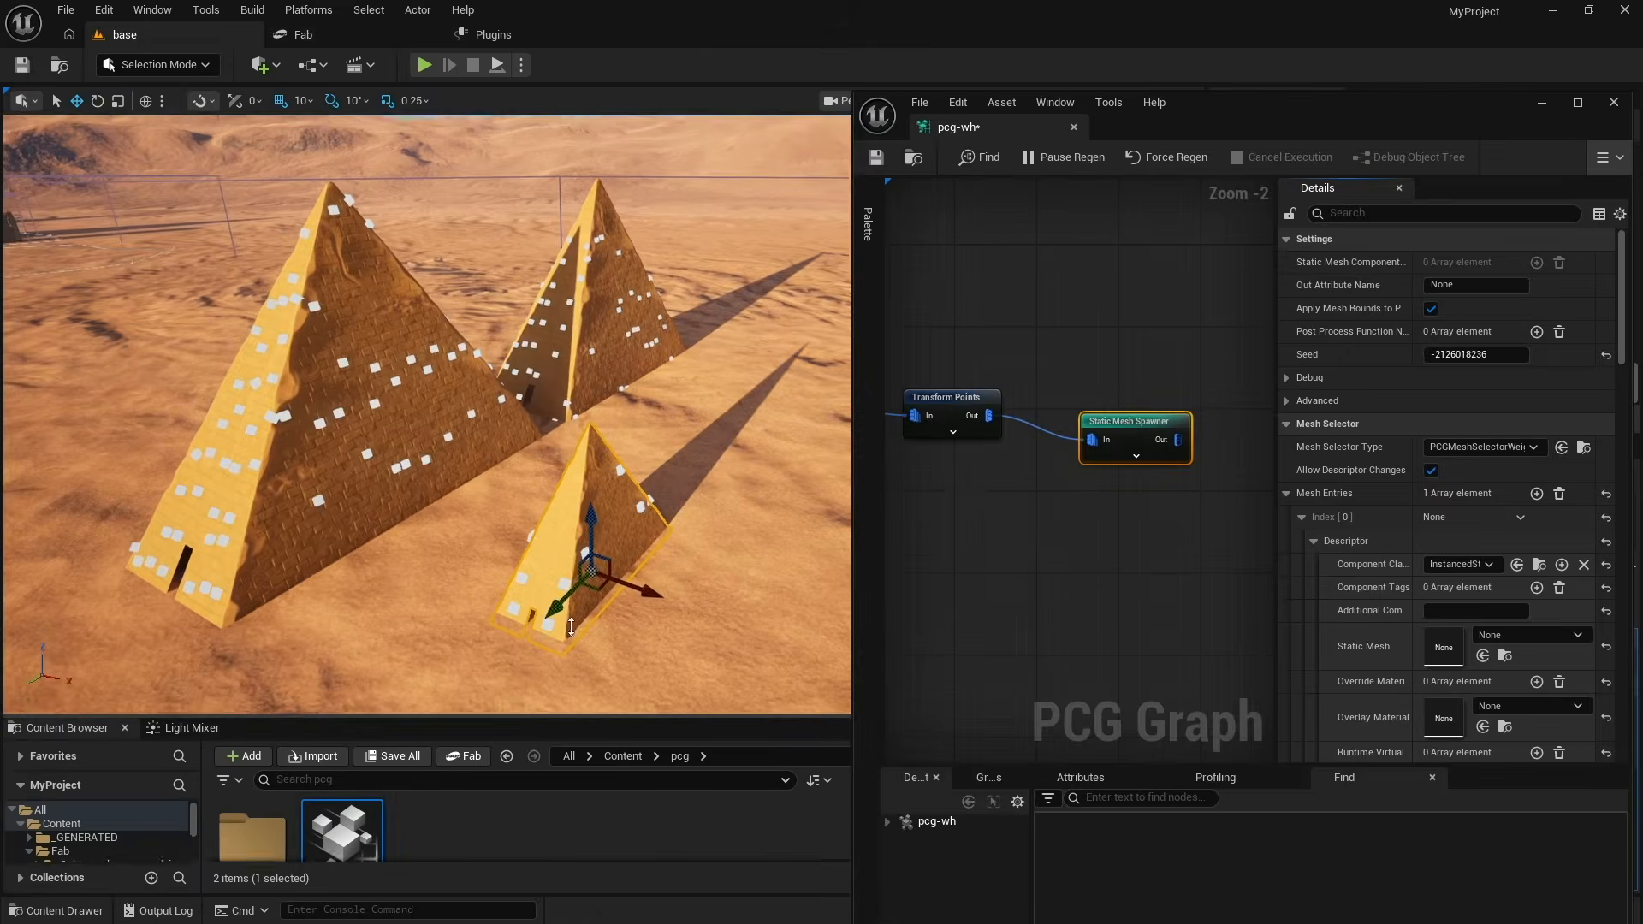
left_click_drag(572, 627, 571, 416)
left_click(614, 454)
double_click(611, 548)
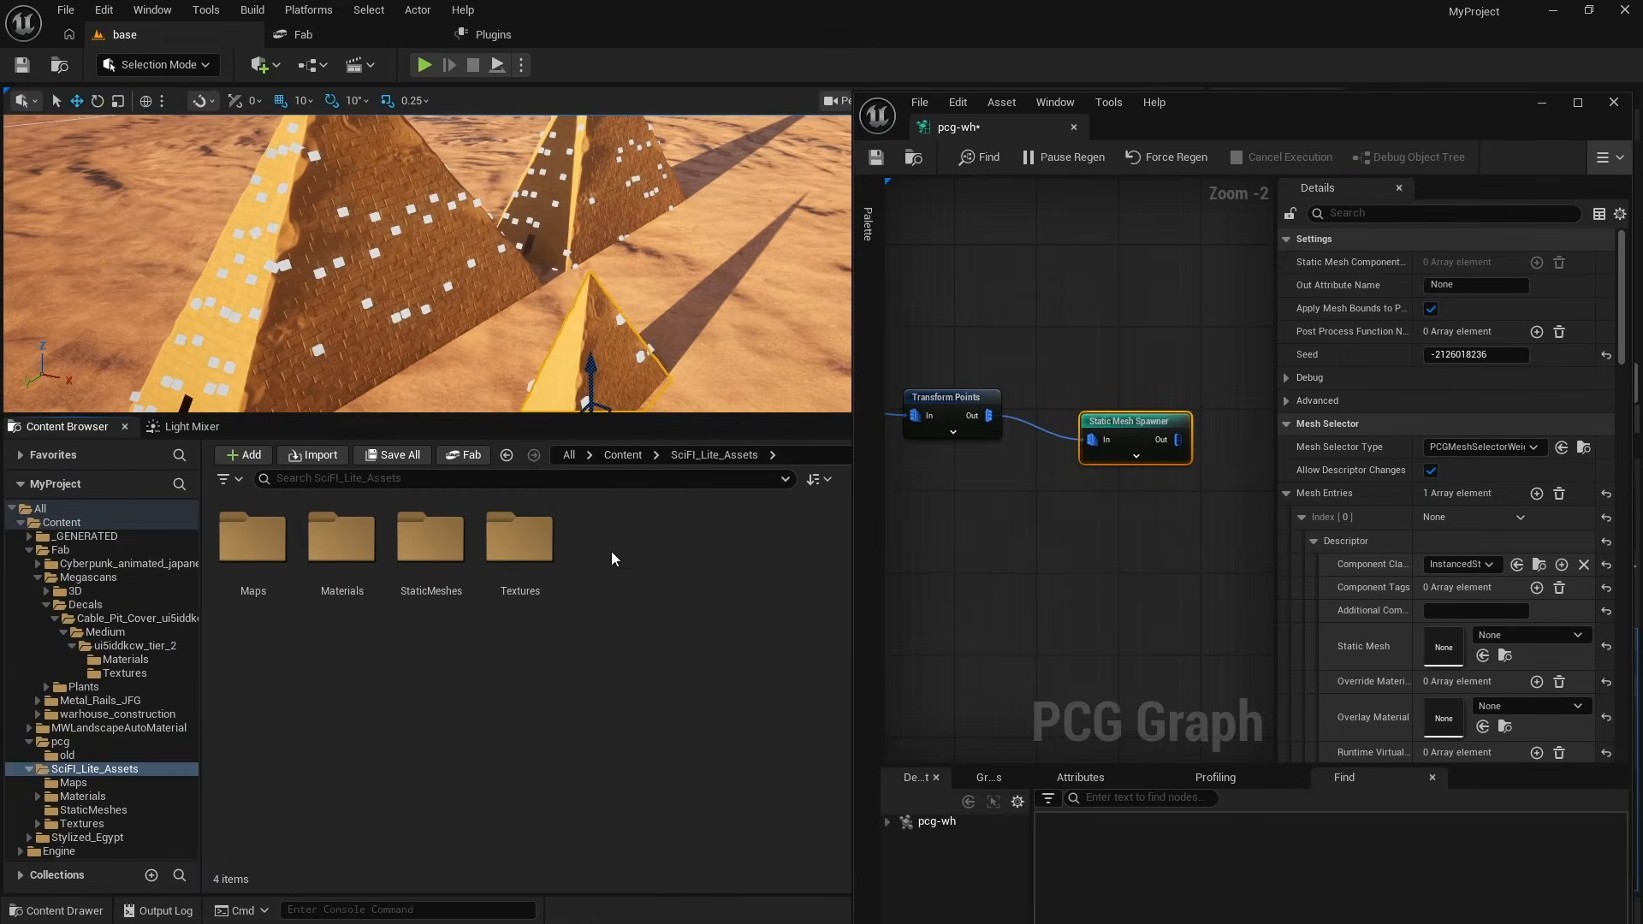
double_click(431, 539)
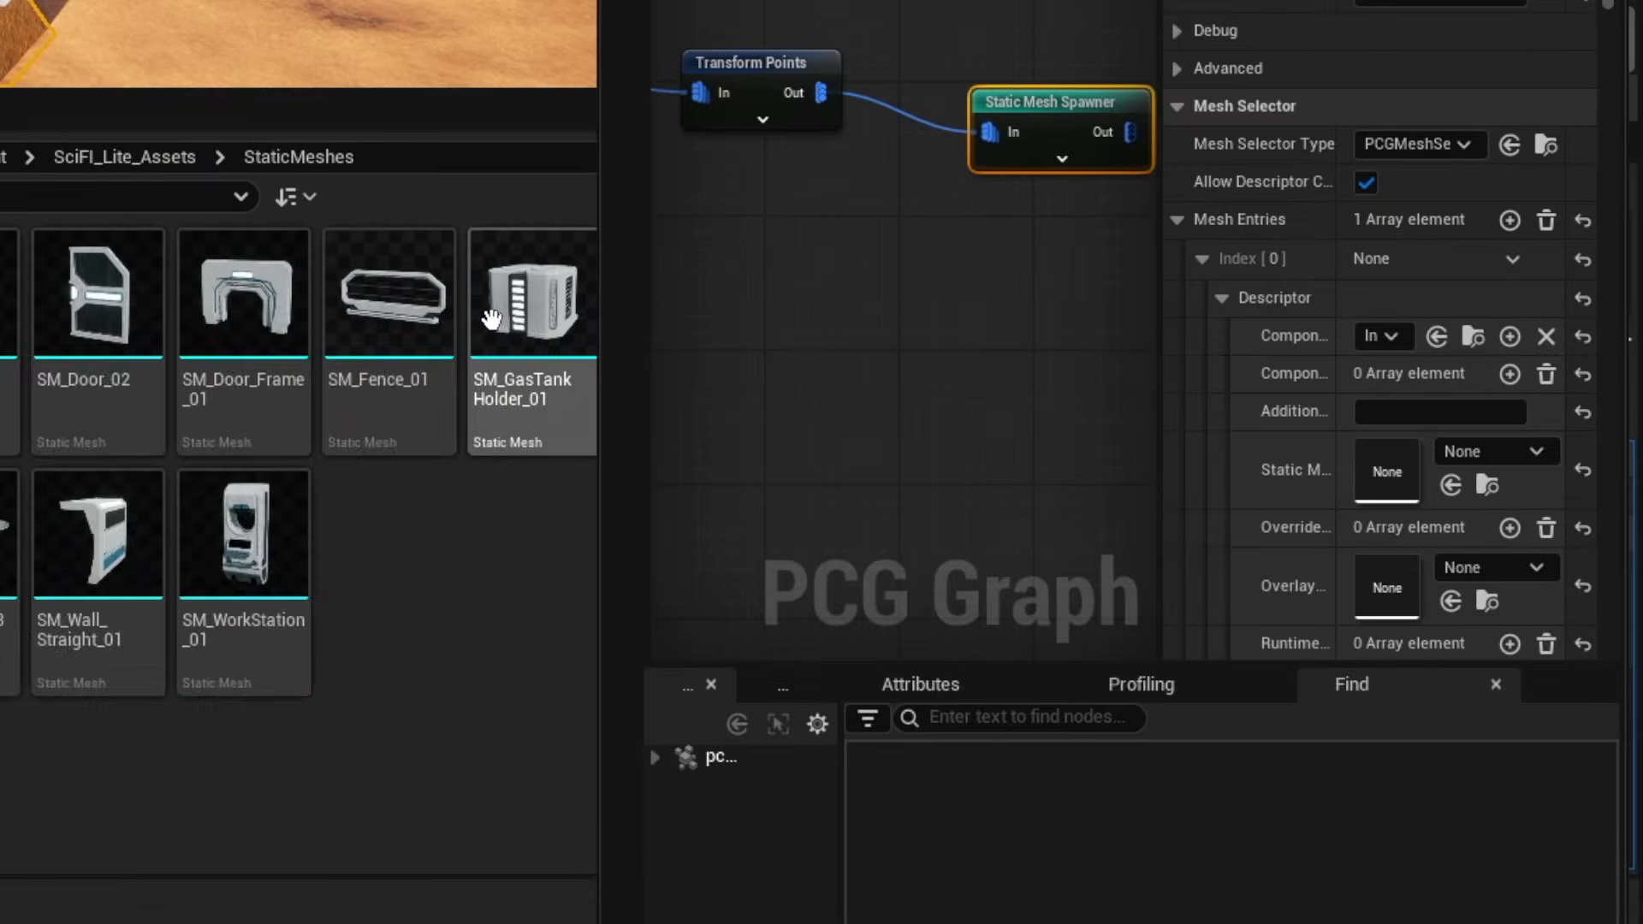
left_click_drag(492, 320, 1444, 454)
left_click_drag(1444, 460, 1446, 462)
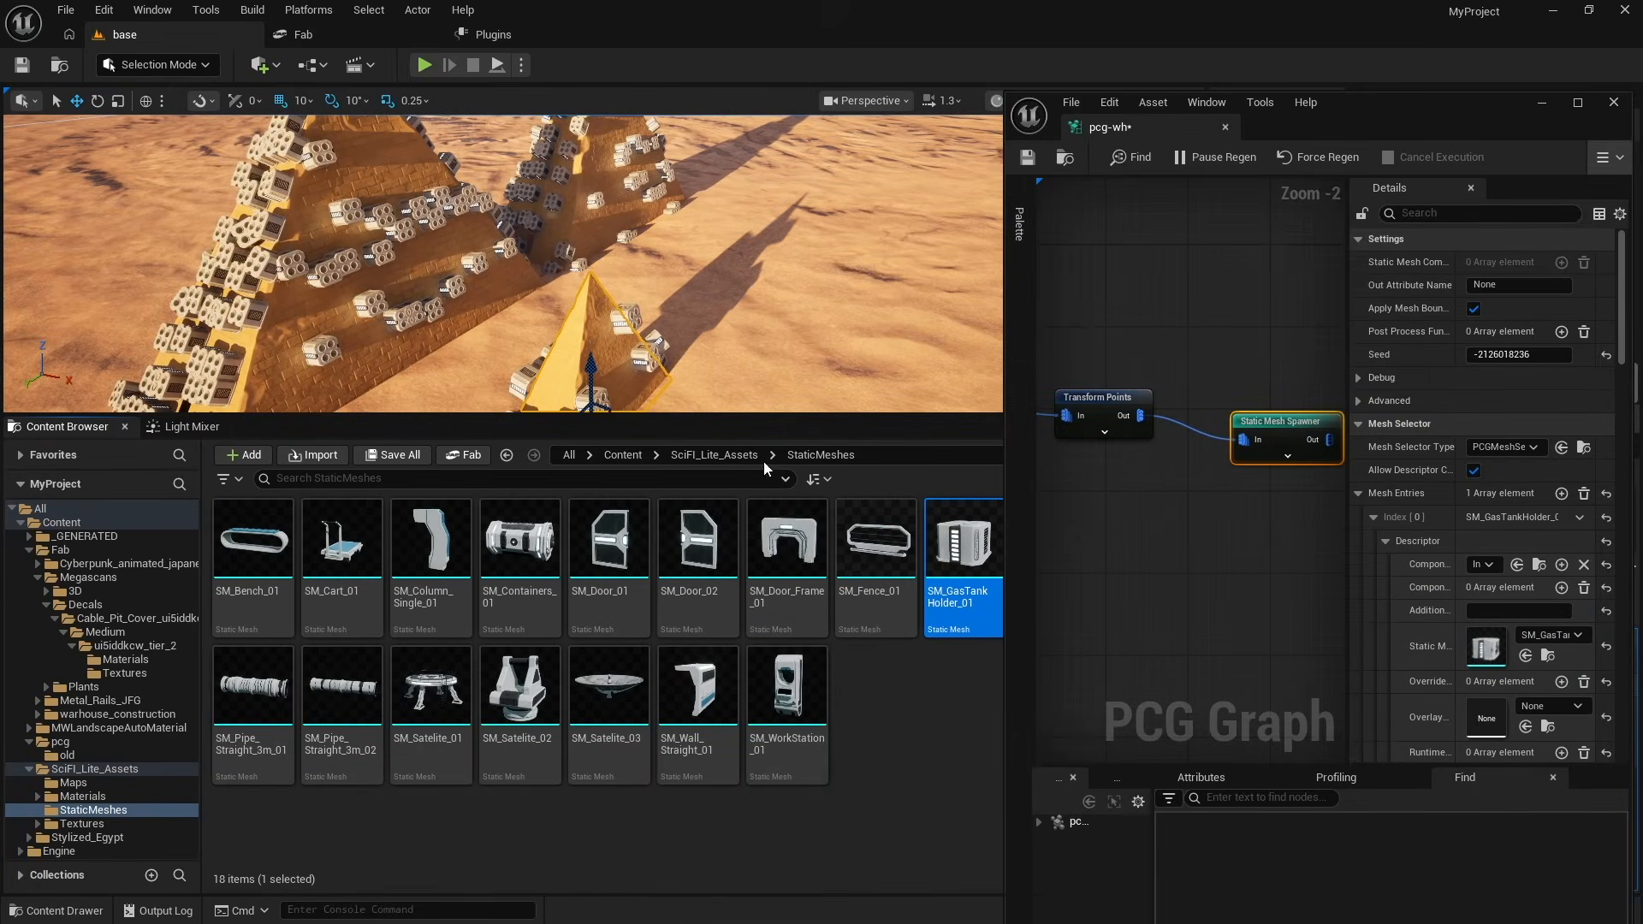
- Set the Transform Points node's Scale Min and Scale Max to 0.25 on all axes
left_click_drag(762, 418, 729, 820)
right_click_drag(547, 515, 458, 489)
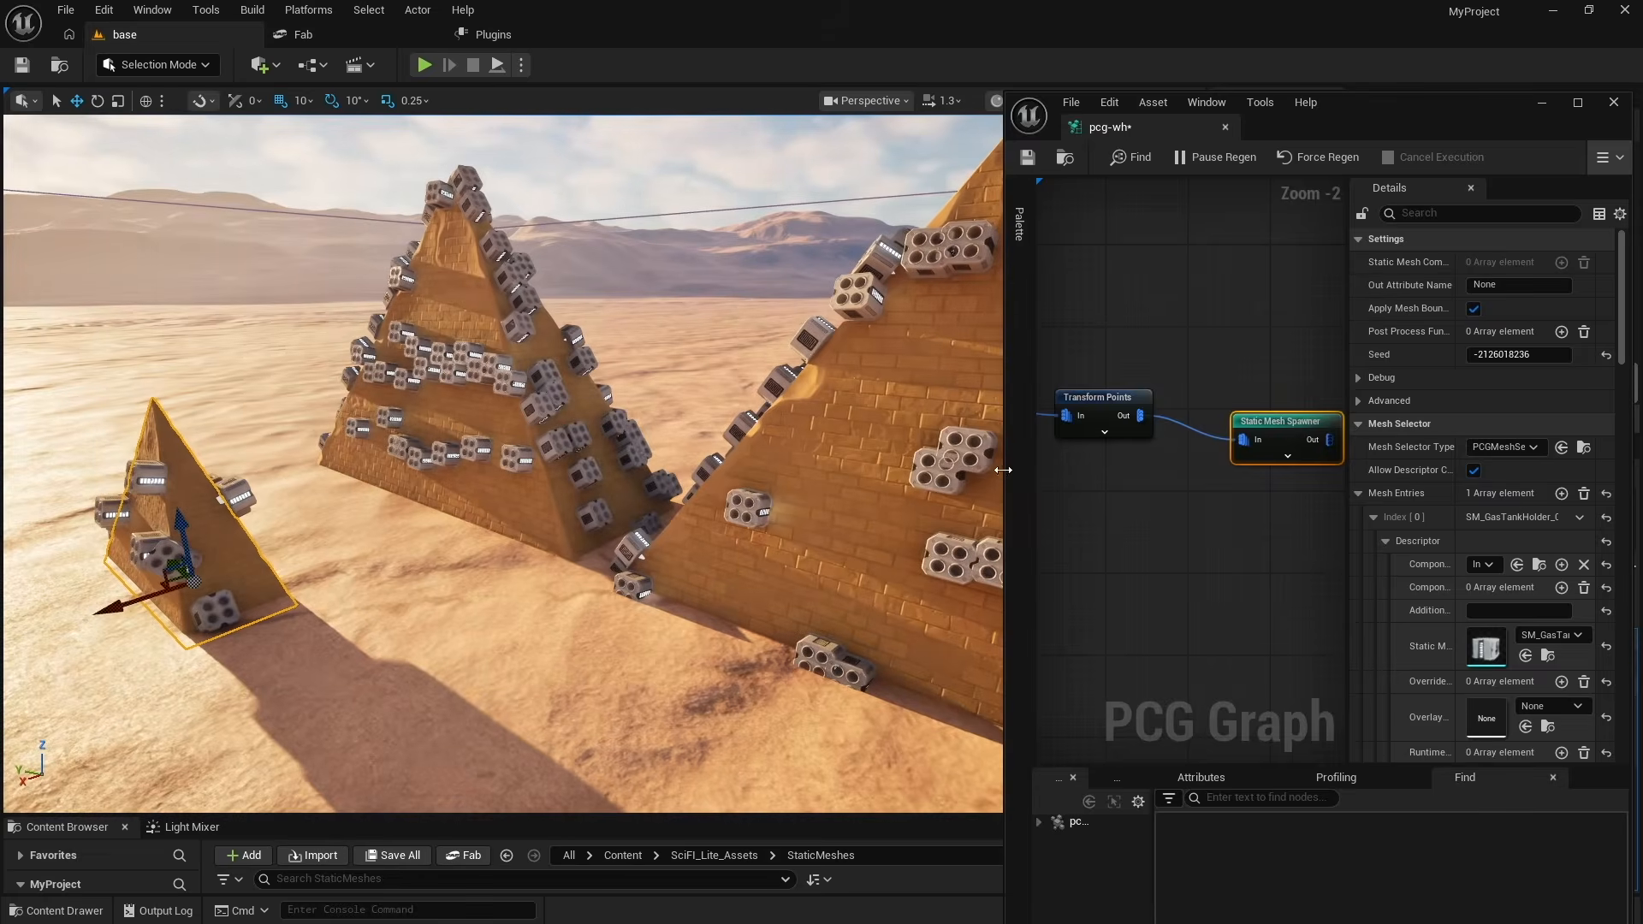
left_click_drag(1003, 470, 815, 470)
left_click(900, 385)
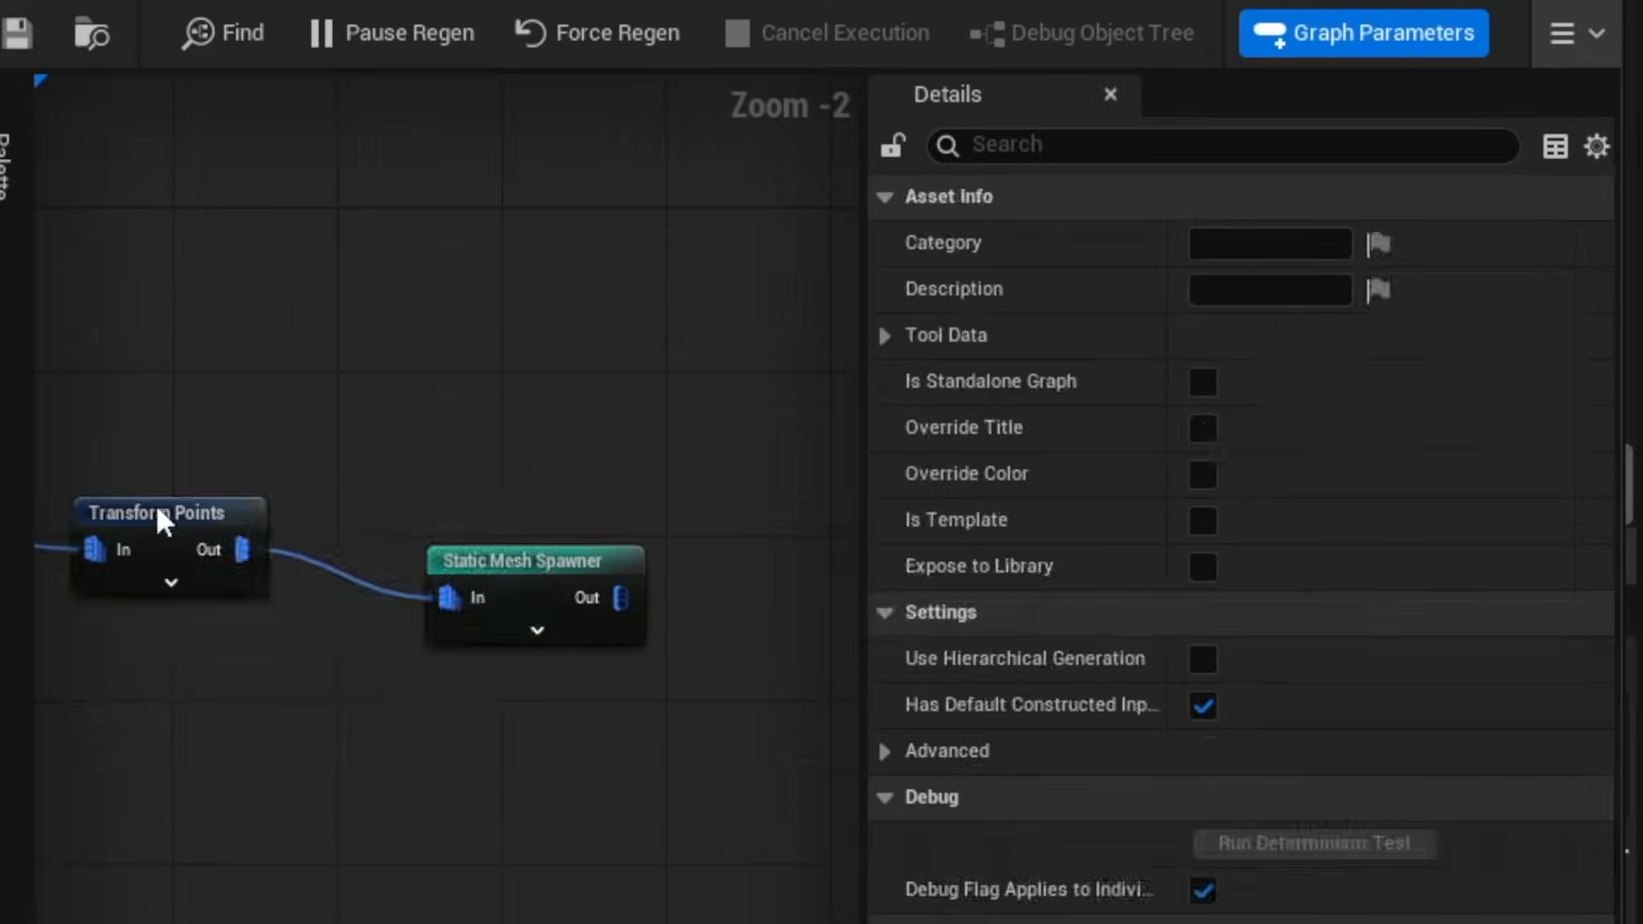
left_click(163, 519)
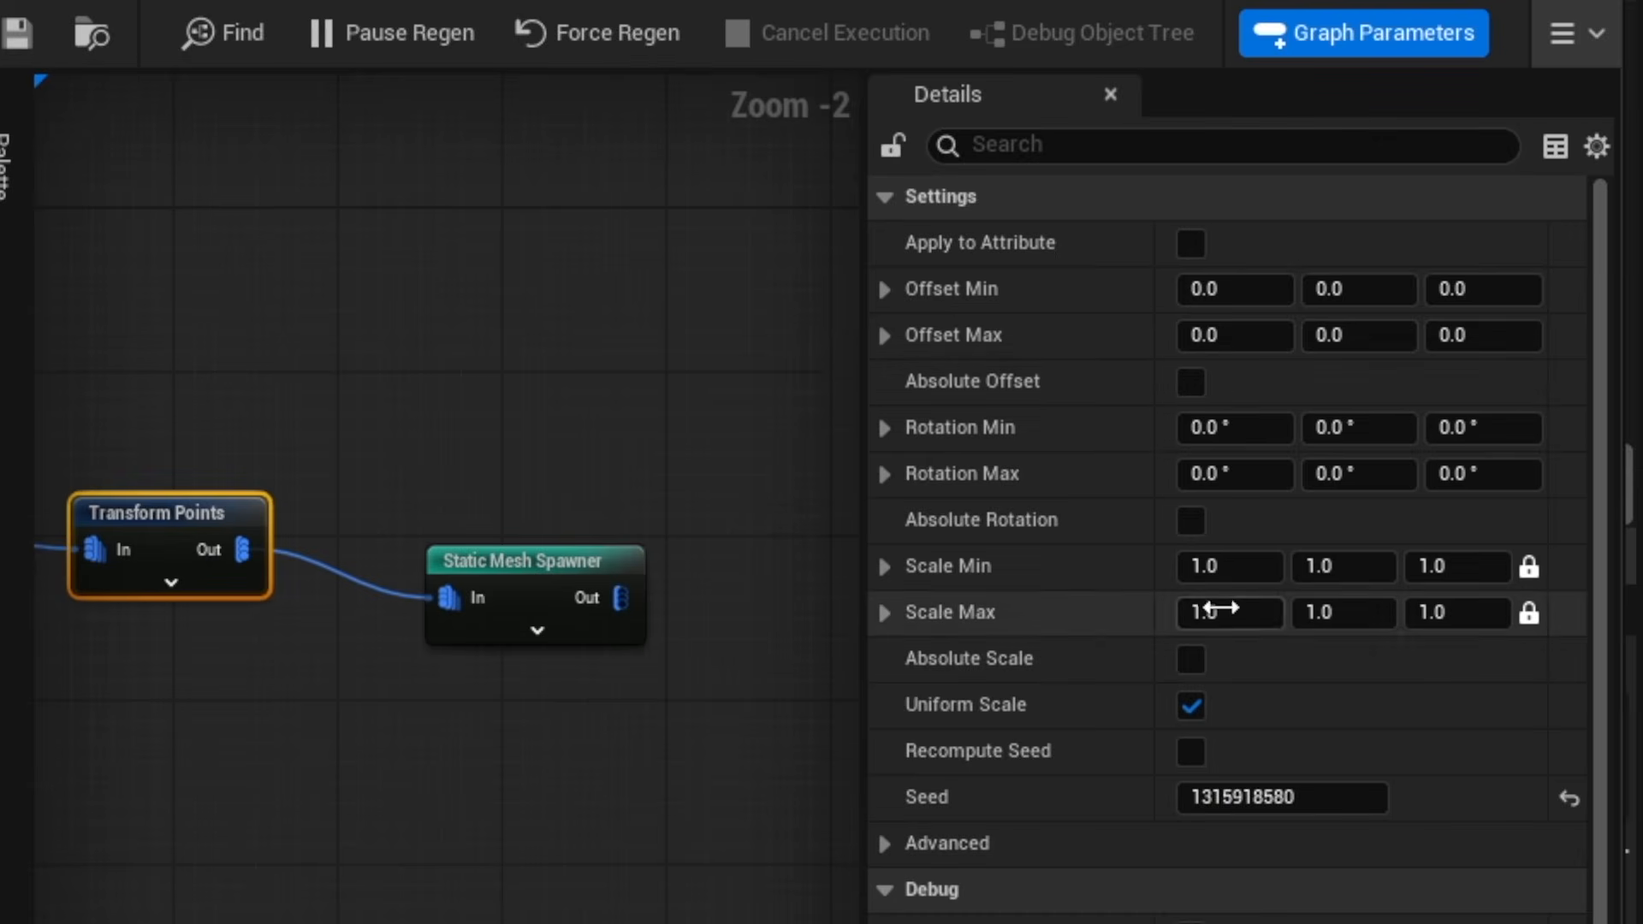
left_click(1222, 568)
key("BackSpace")
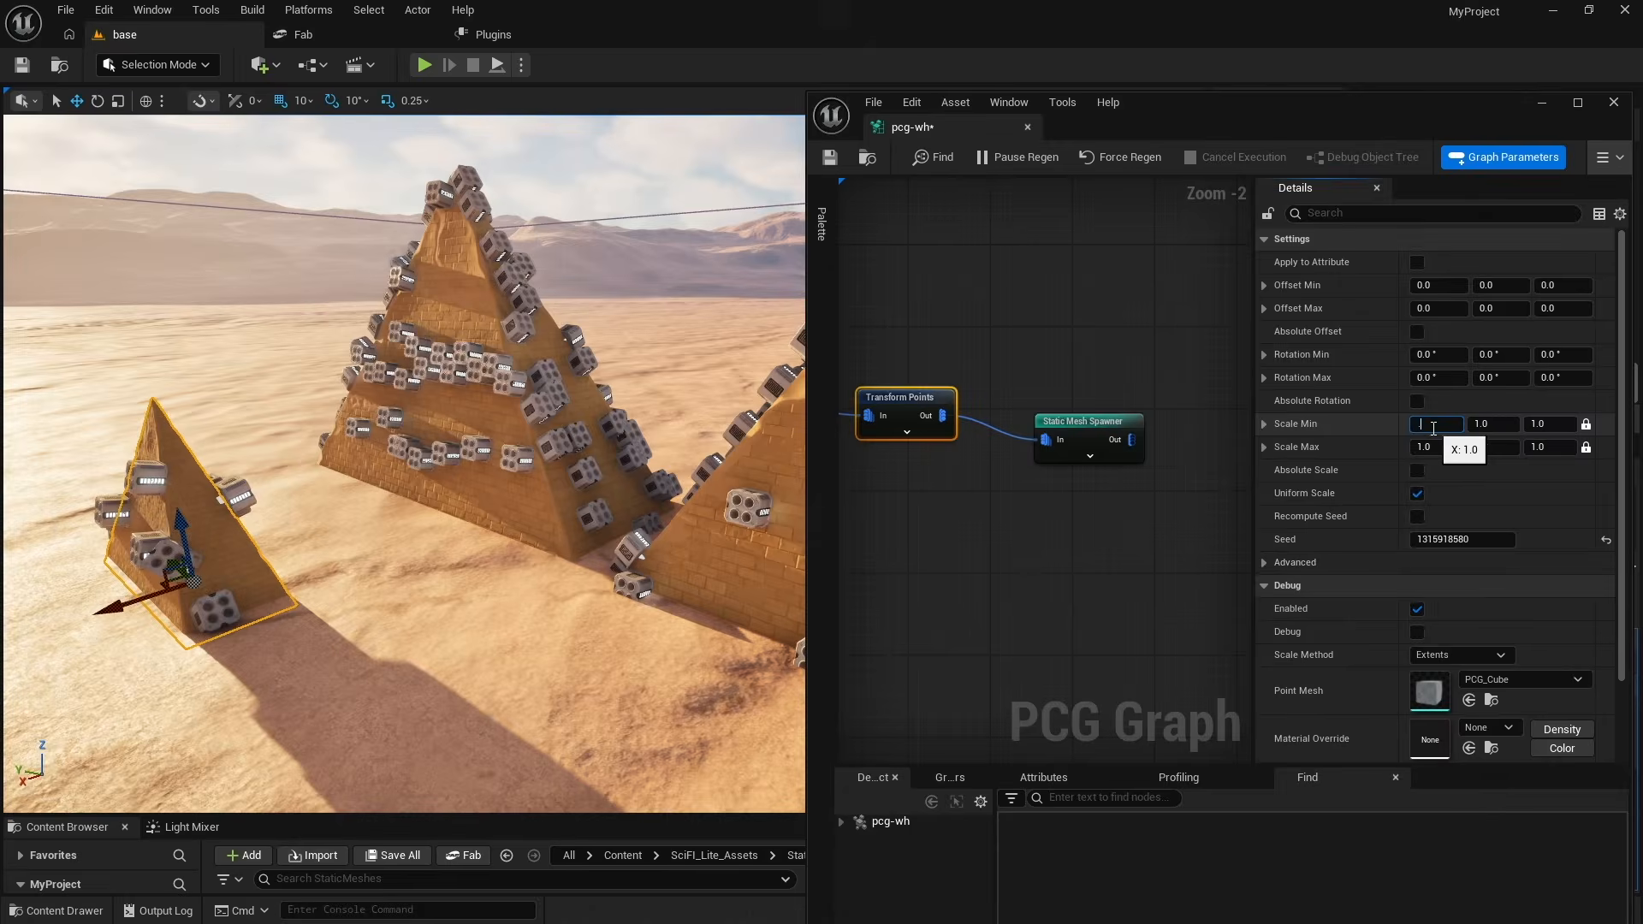
type(".2")
type("5")
left_click(1425, 447)
type(".25")
key("Tab")
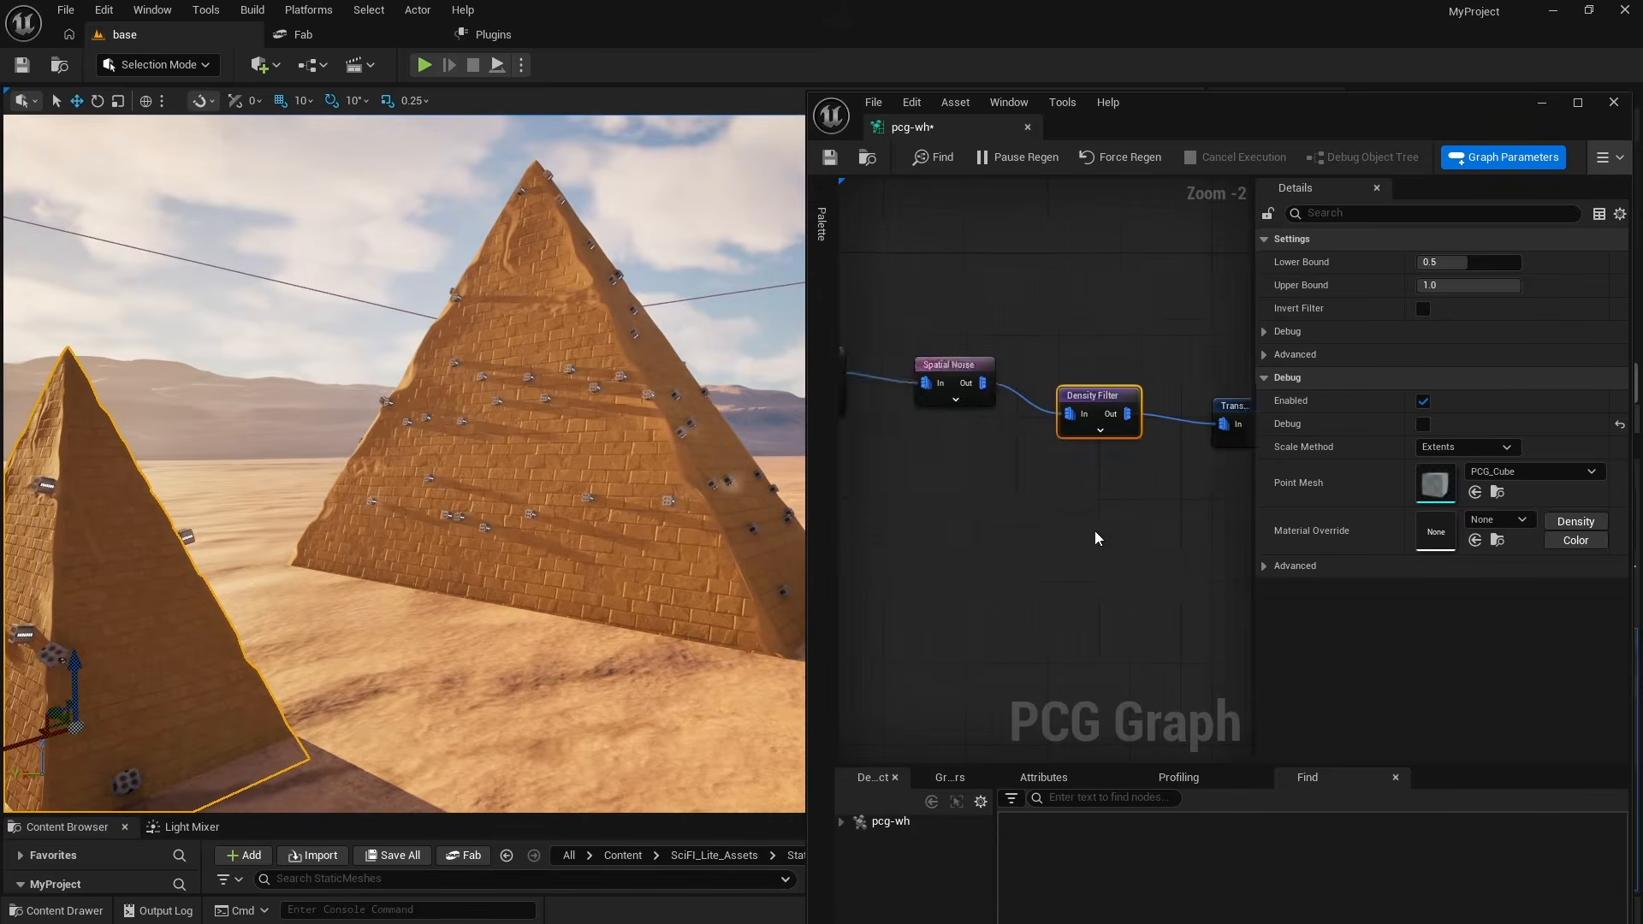
- Set the Surface Sampler's Points Per Squared Meter to 0.25
scroll(1077, 491, "down", 2)
scroll(1077, 491, "up", 5)
left_click(1061, 479)
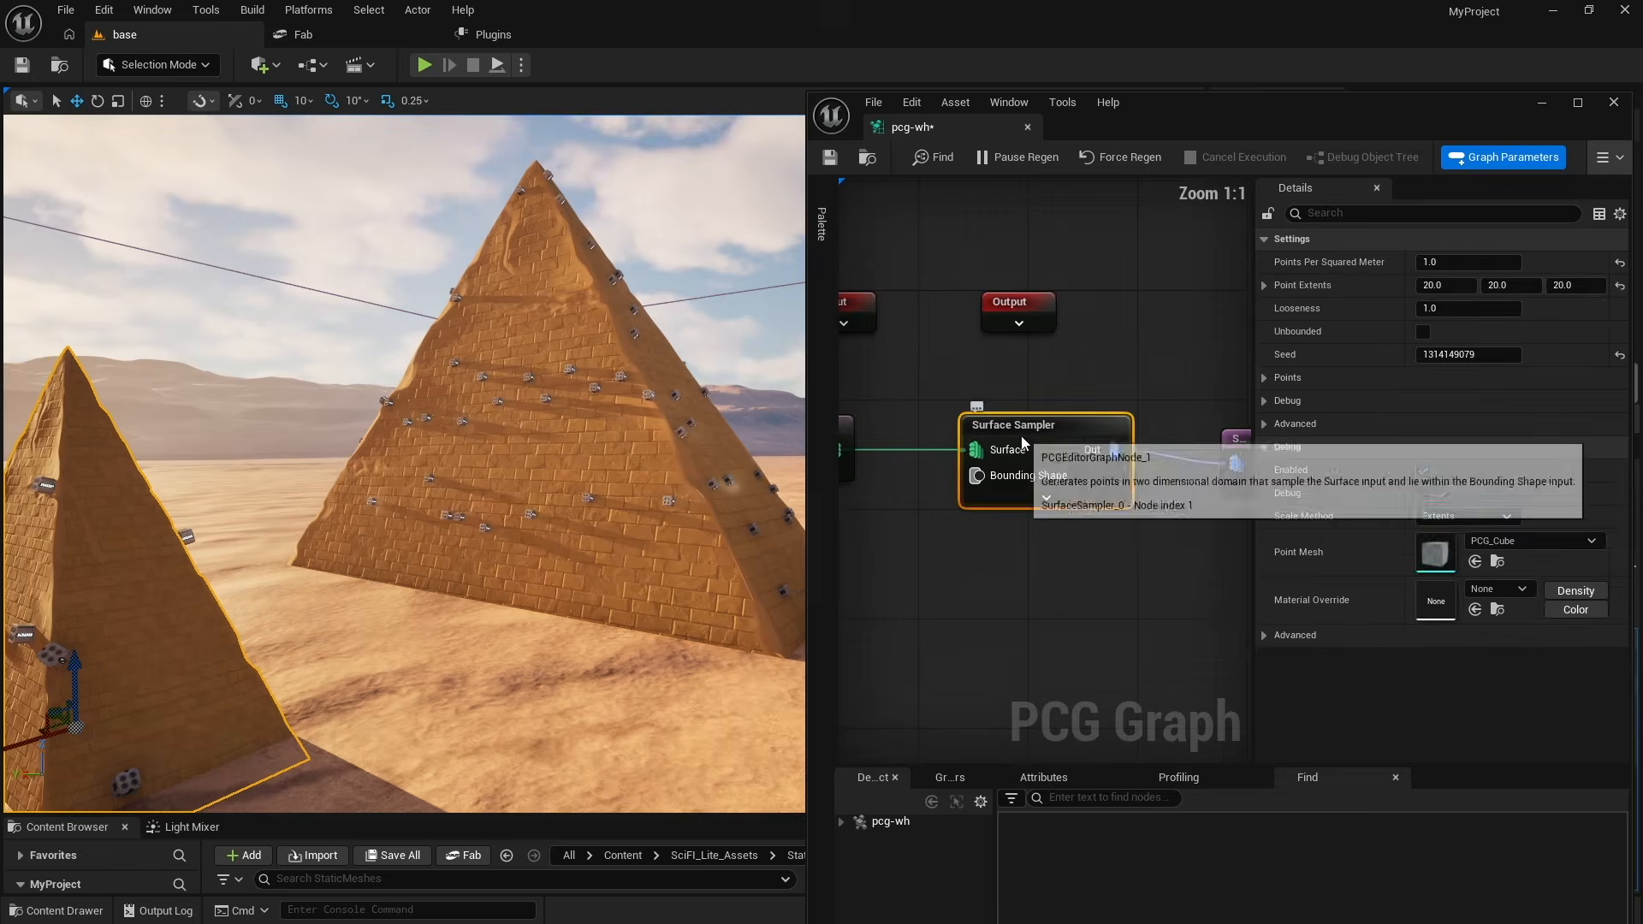
left_click(1446, 262)
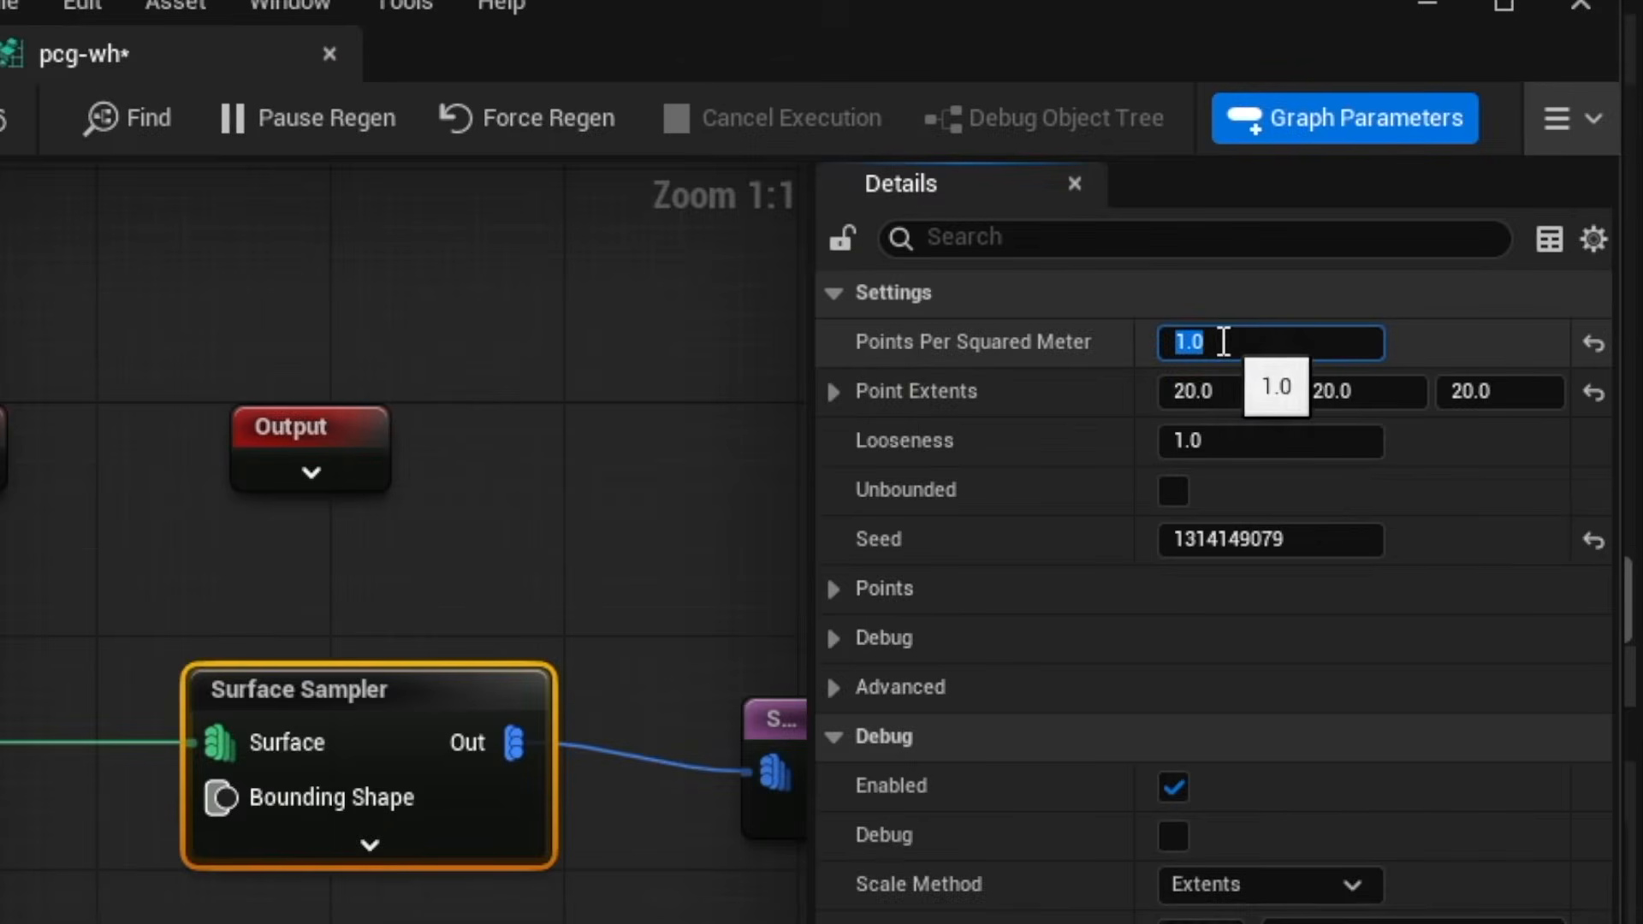
type(".")
type("5")
key("Tab")
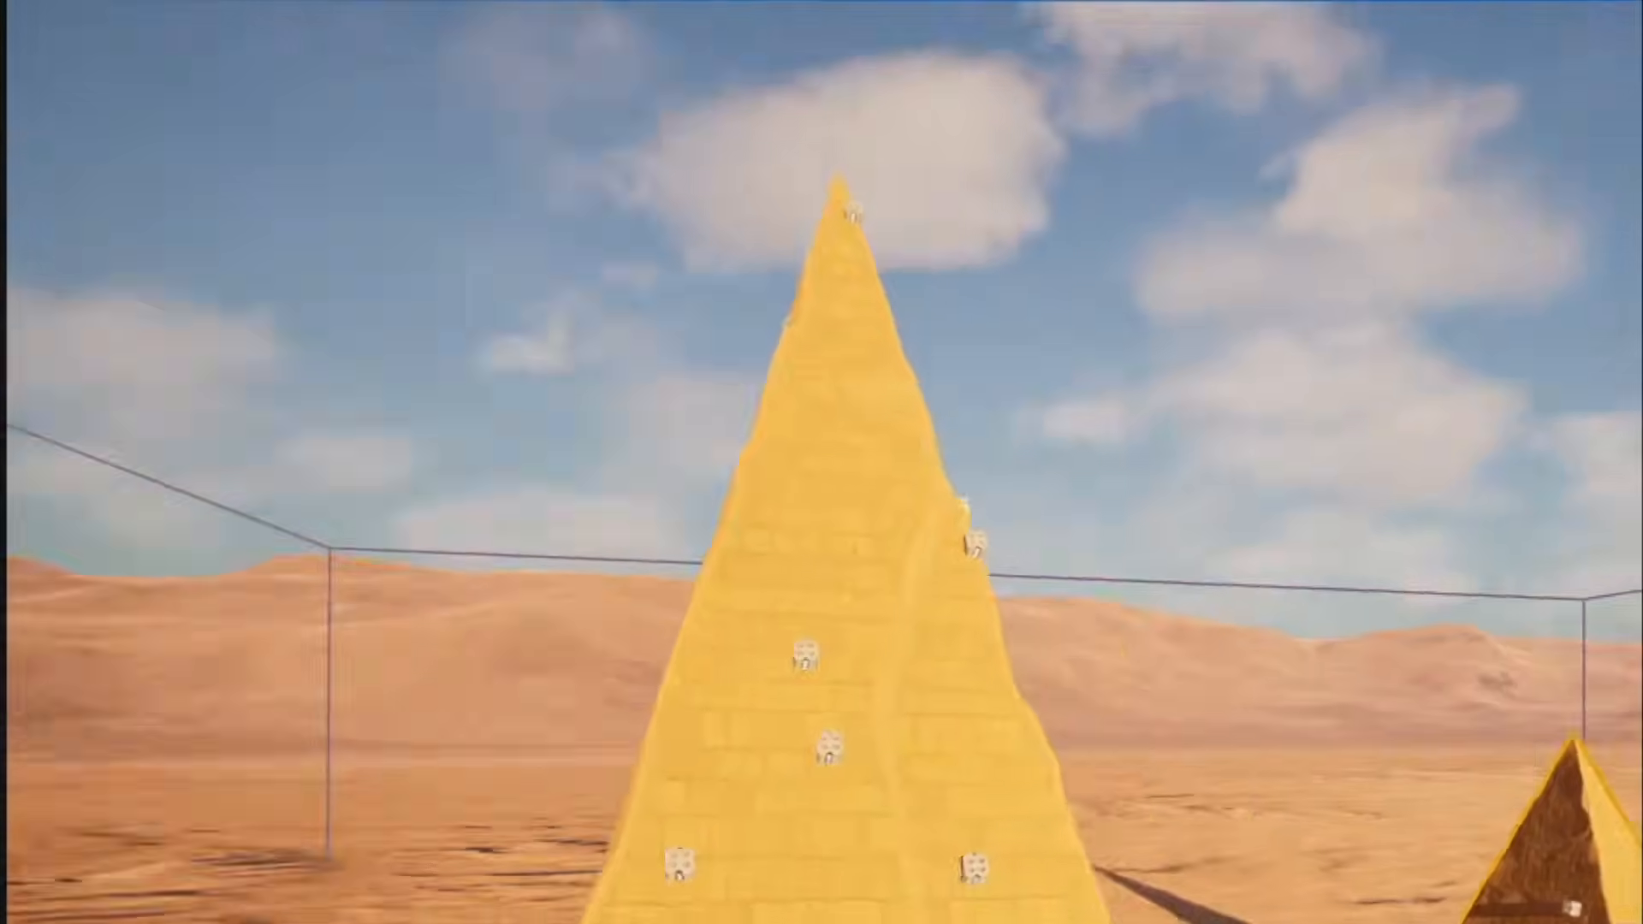
right_click_drag(901, 492, 983, 433)
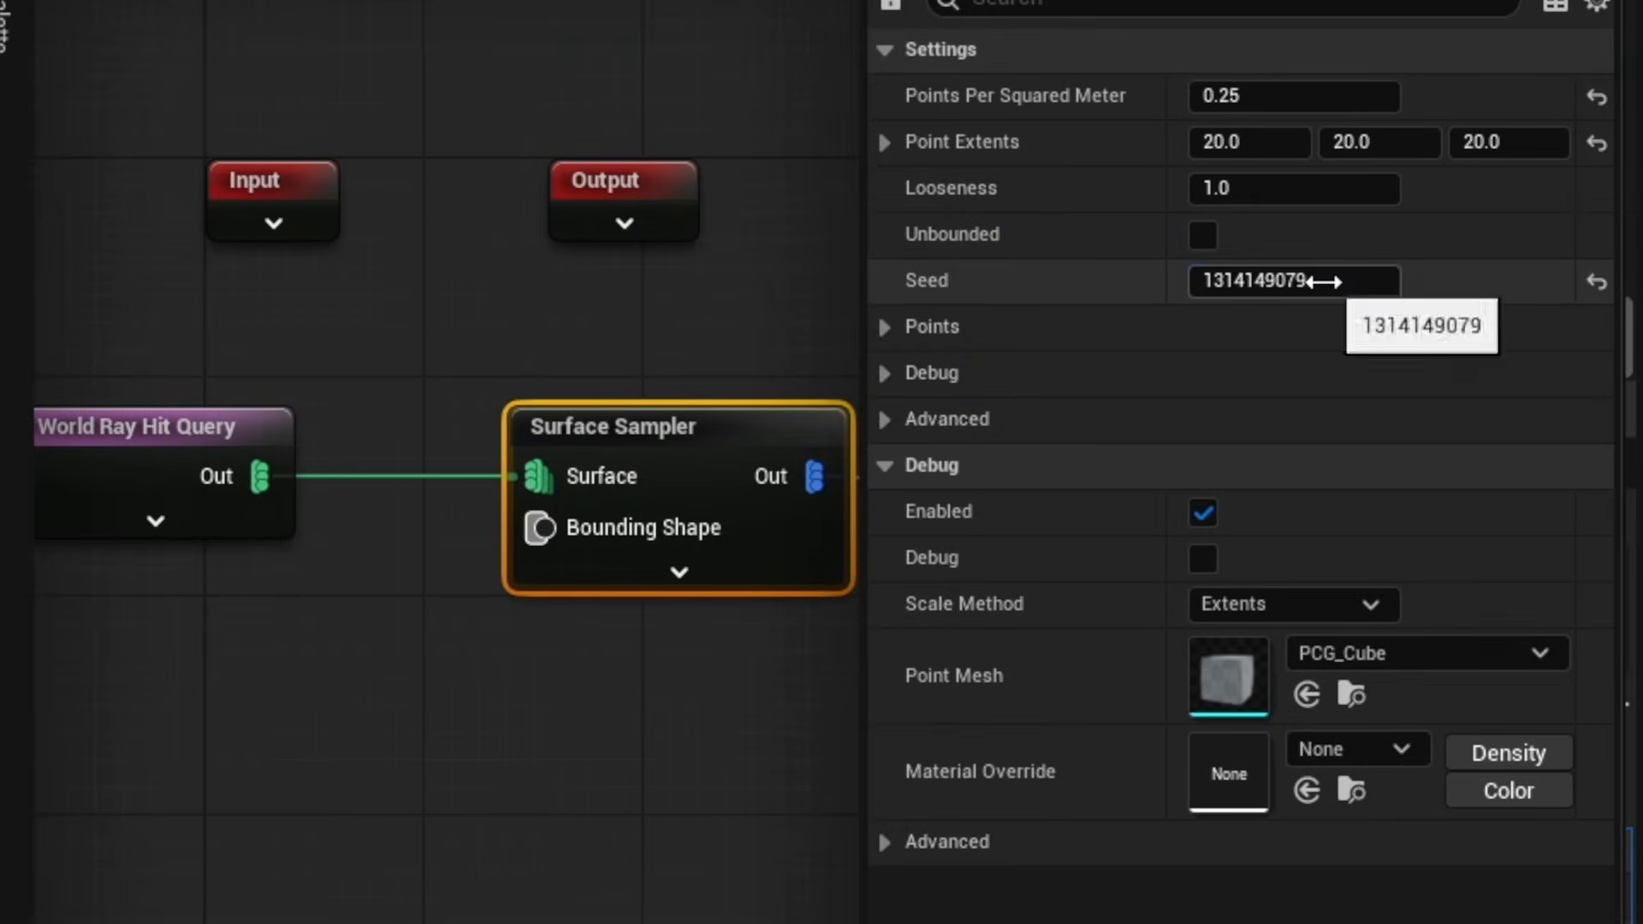
left_click_drag(1323, 282, 1300, 281)
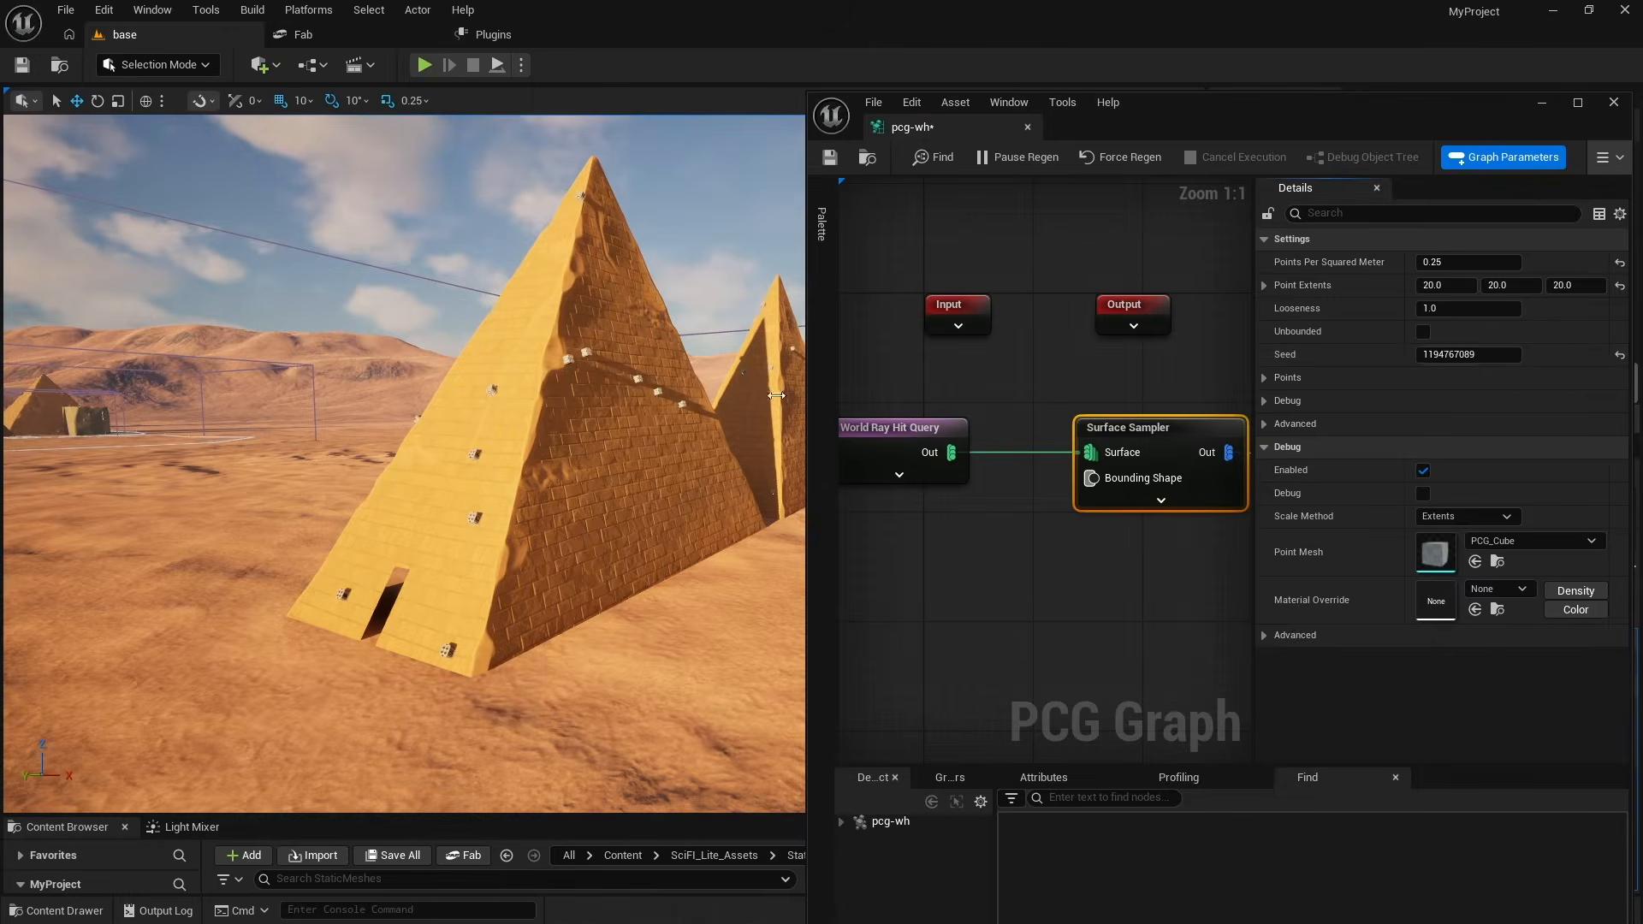
right_click_drag(513, 410, 752, 447)
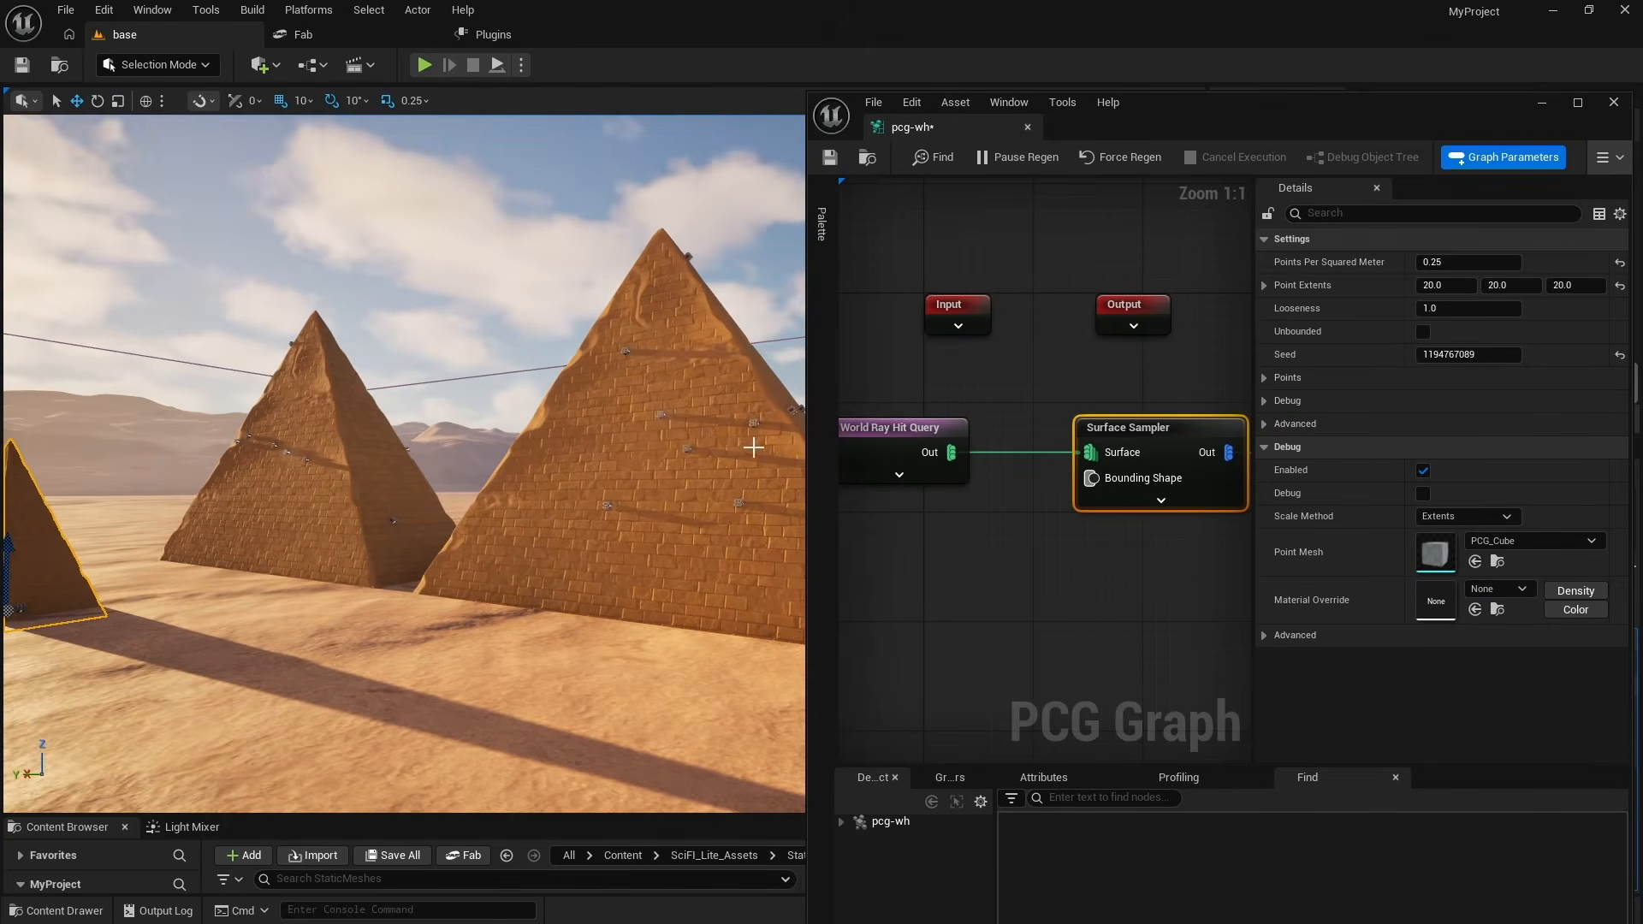
- Move the Static Mesh Spawner node up so that it lines up with the Transform Points node
right_click_drag(1133, 560, 843, 561)
scroll(843, 560, "down", 1)
scroll(670, 421, "up", 4)
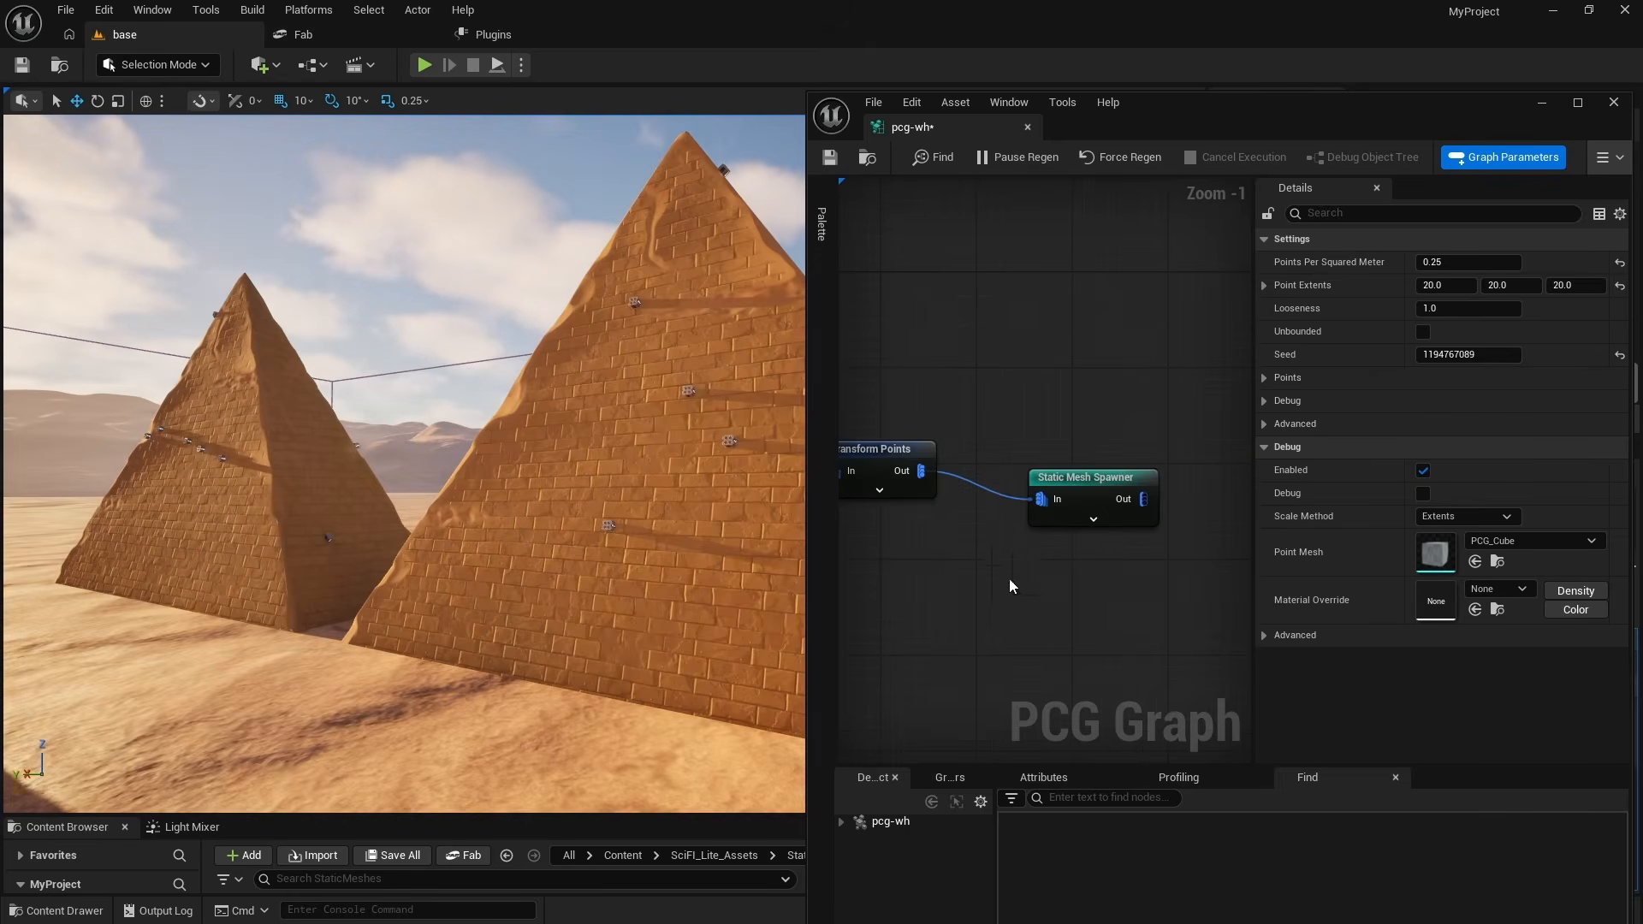
right_click_drag(1009, 578, 971, 501)
left_click_drag(1032, 397, 1053, 369)
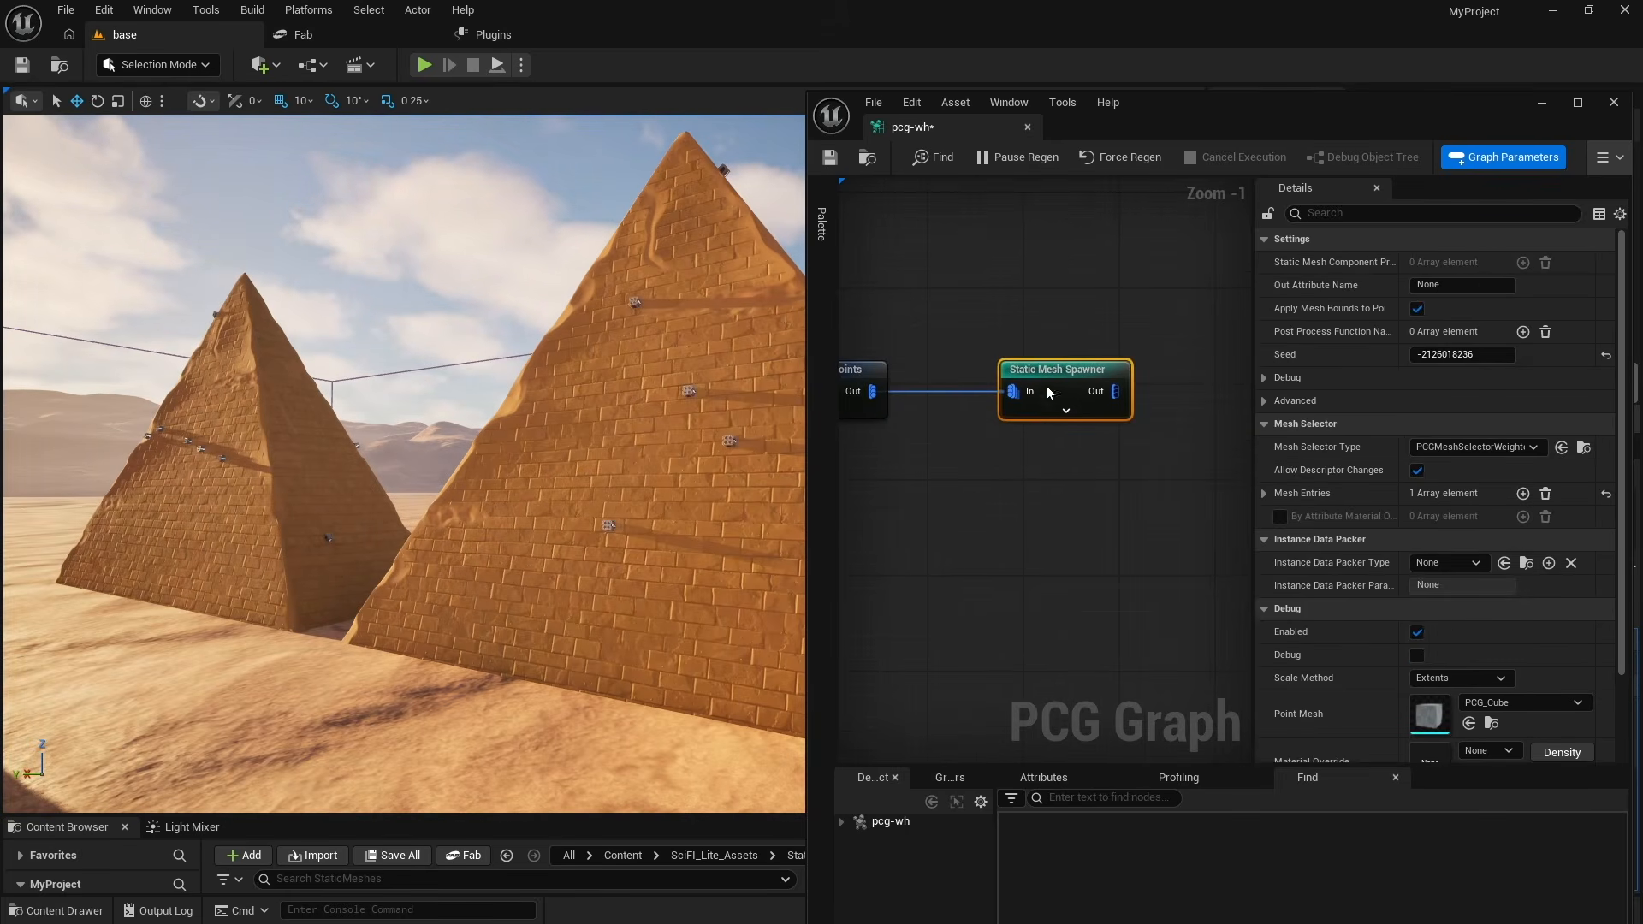
- Add a Spawn Actor node below the Static Mesh Spawner
right_click(1024, 500)
type("spawn")
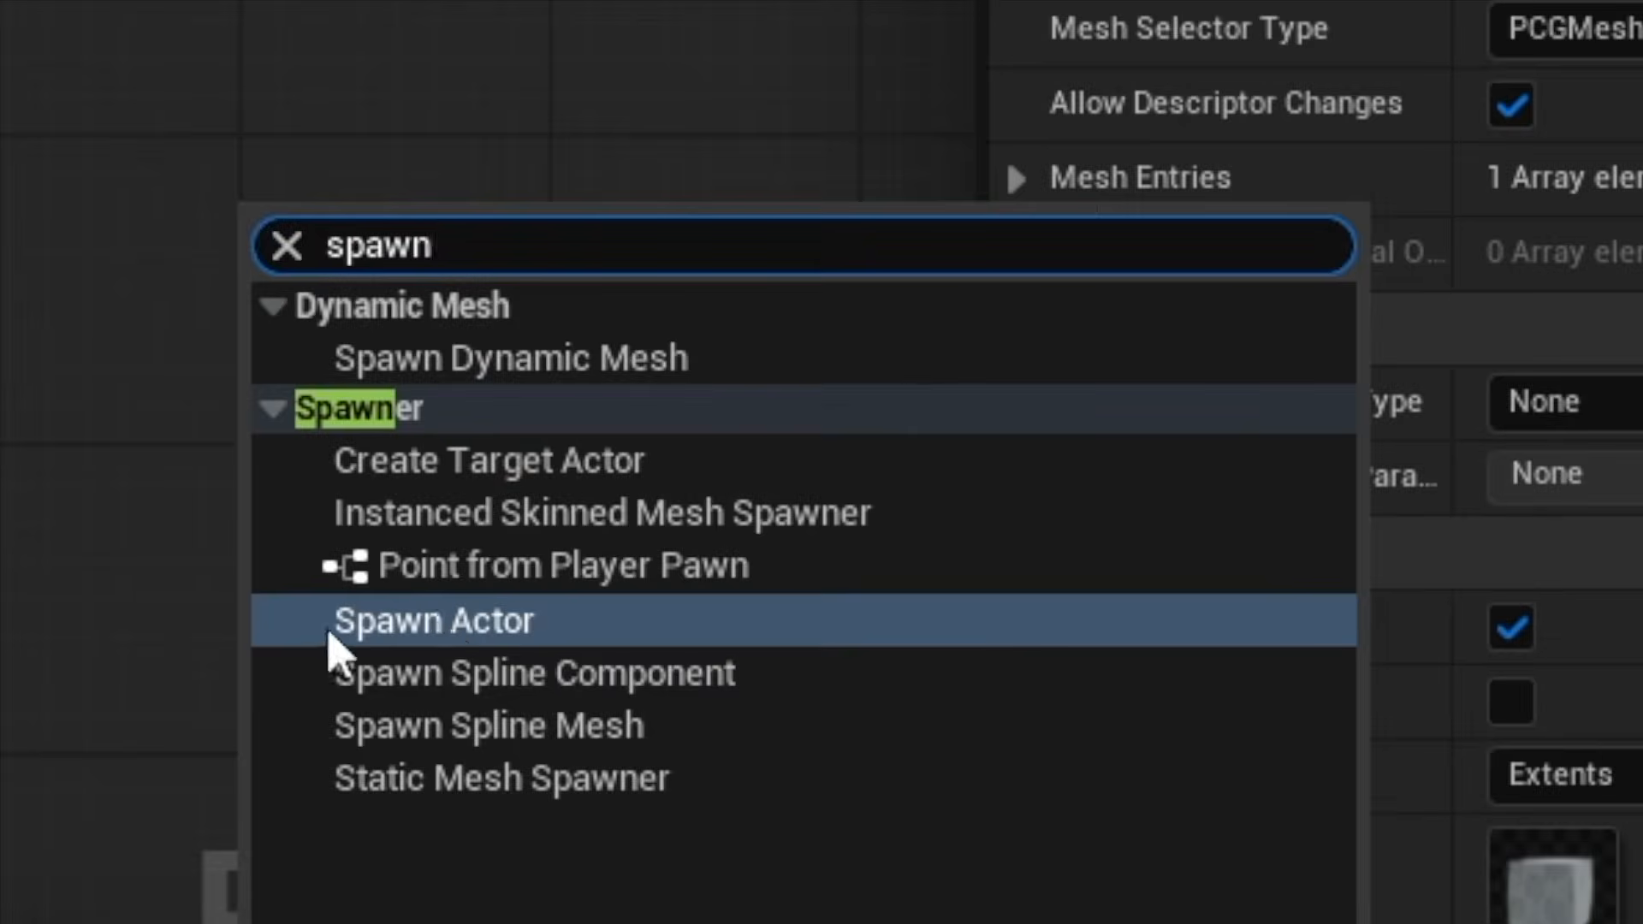
left_click(328, 634)
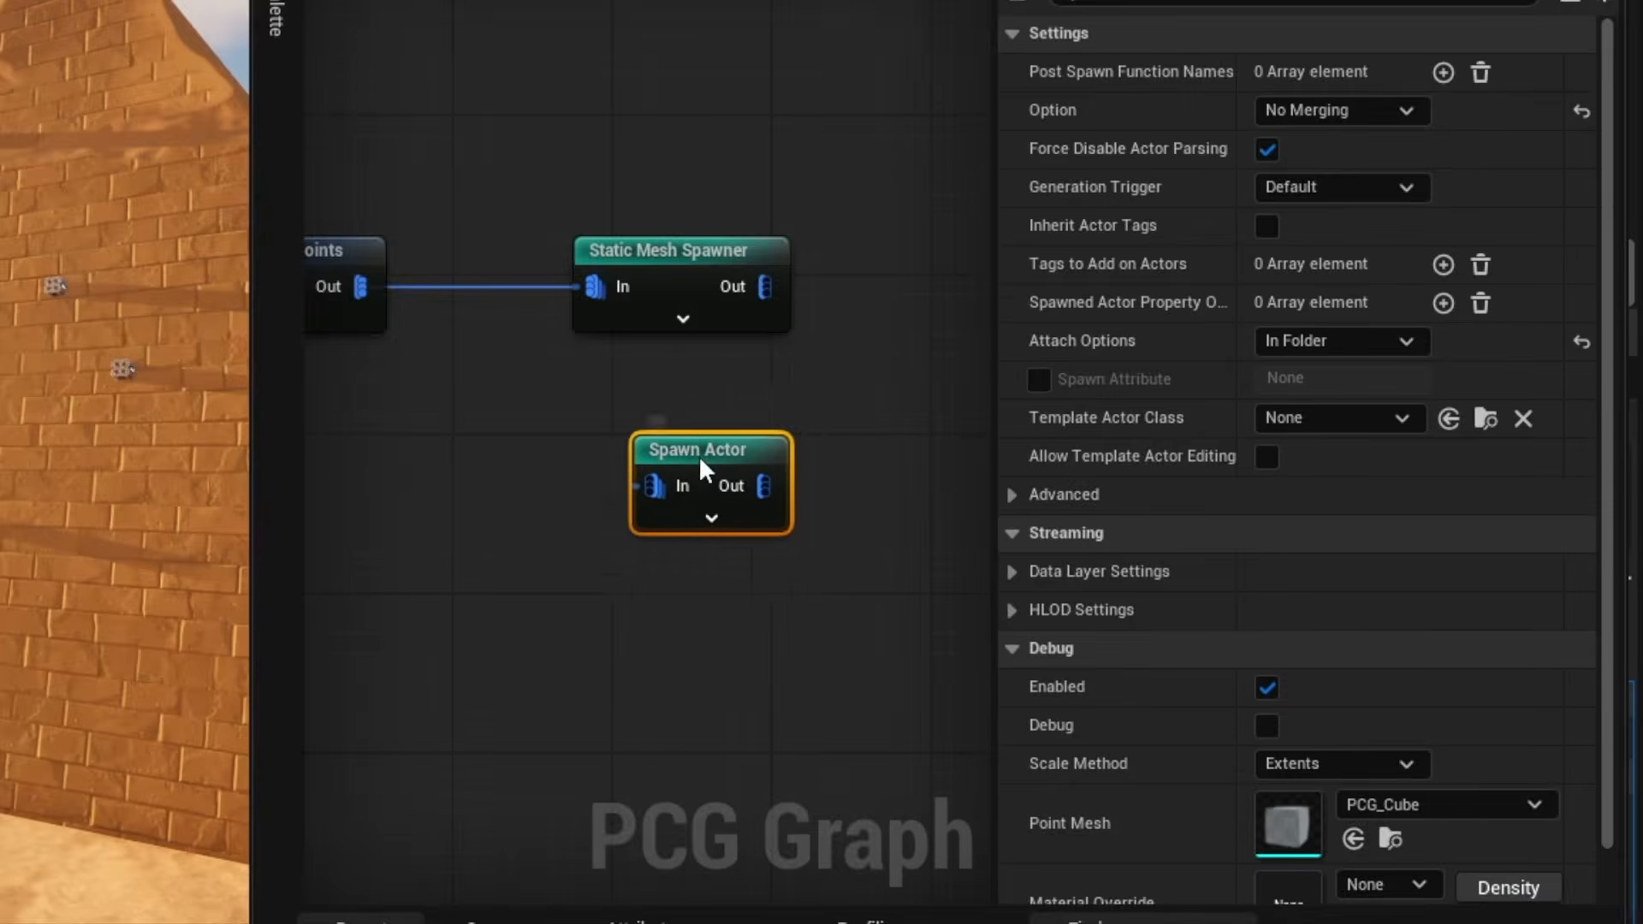
- Duplicate the Transform Points node, place the copy below the original, and connect the Density Filter's output to its input
right_click_drag(533, 440, 774, 478)
scroll(690, 519, "down", 2)
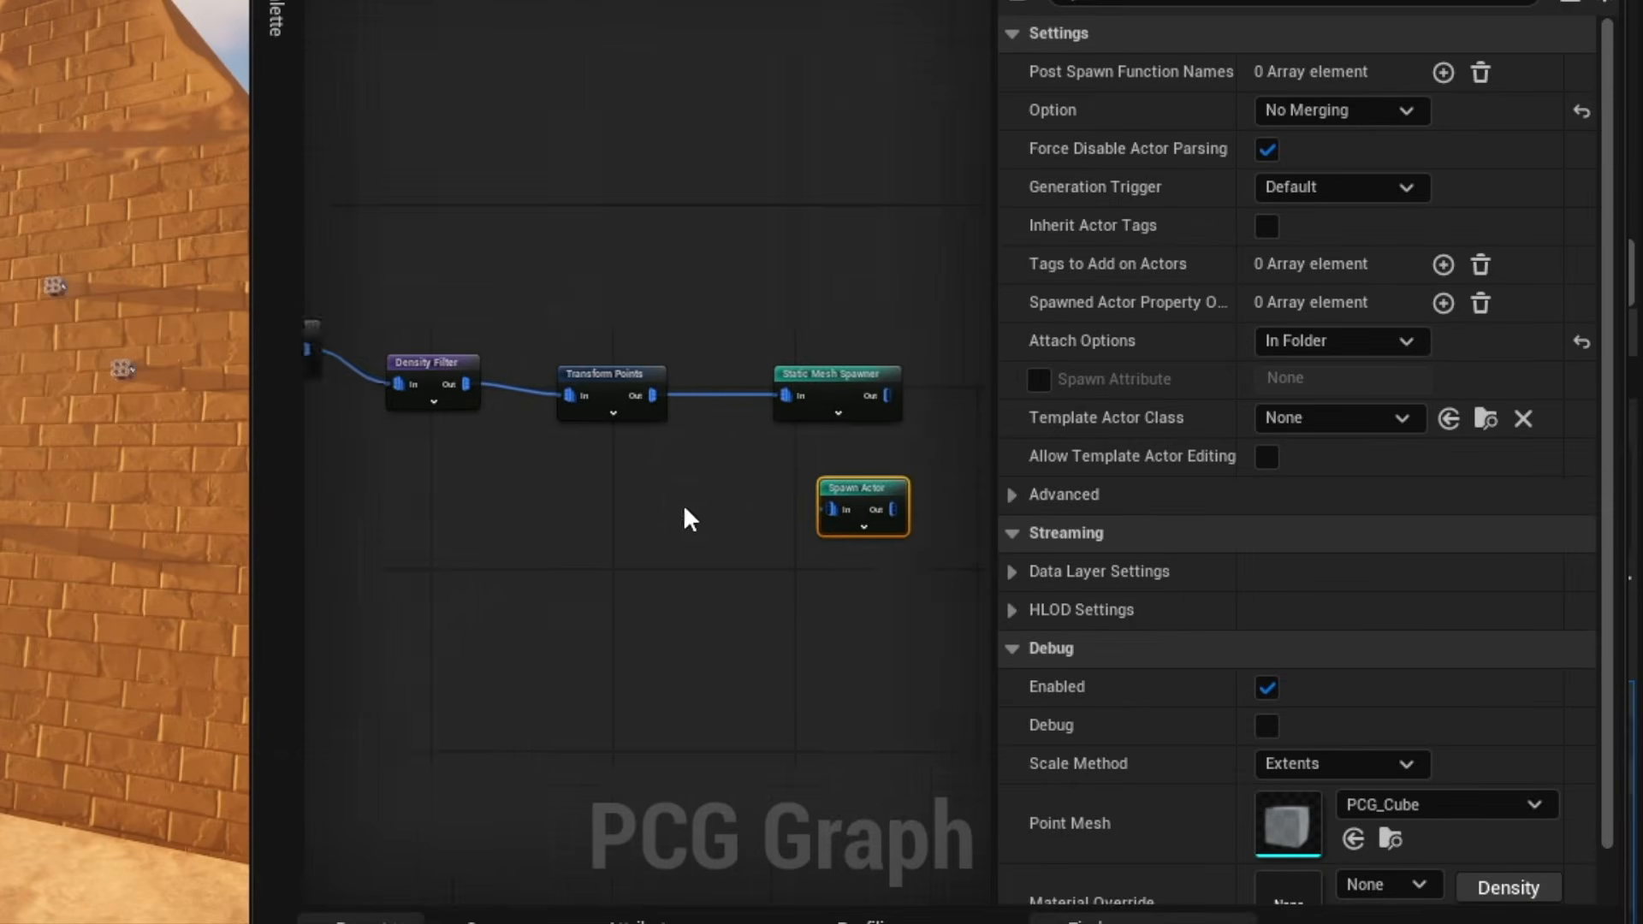
scroll(659, 479, "up", 2)
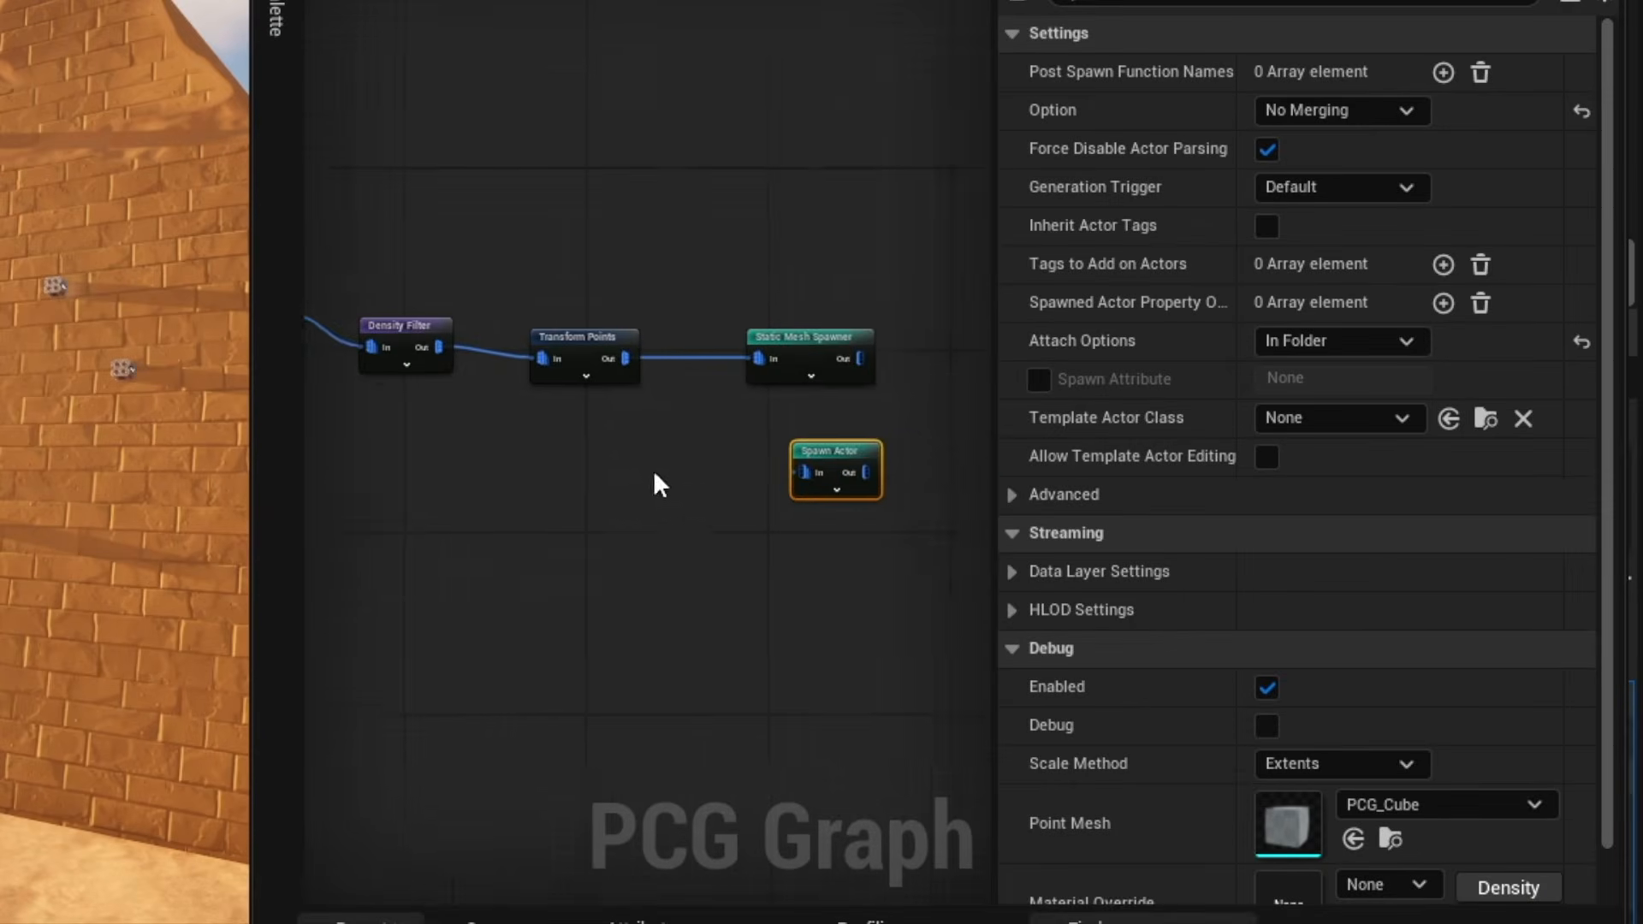
left_click(544, 299)
key("ctrl+d")
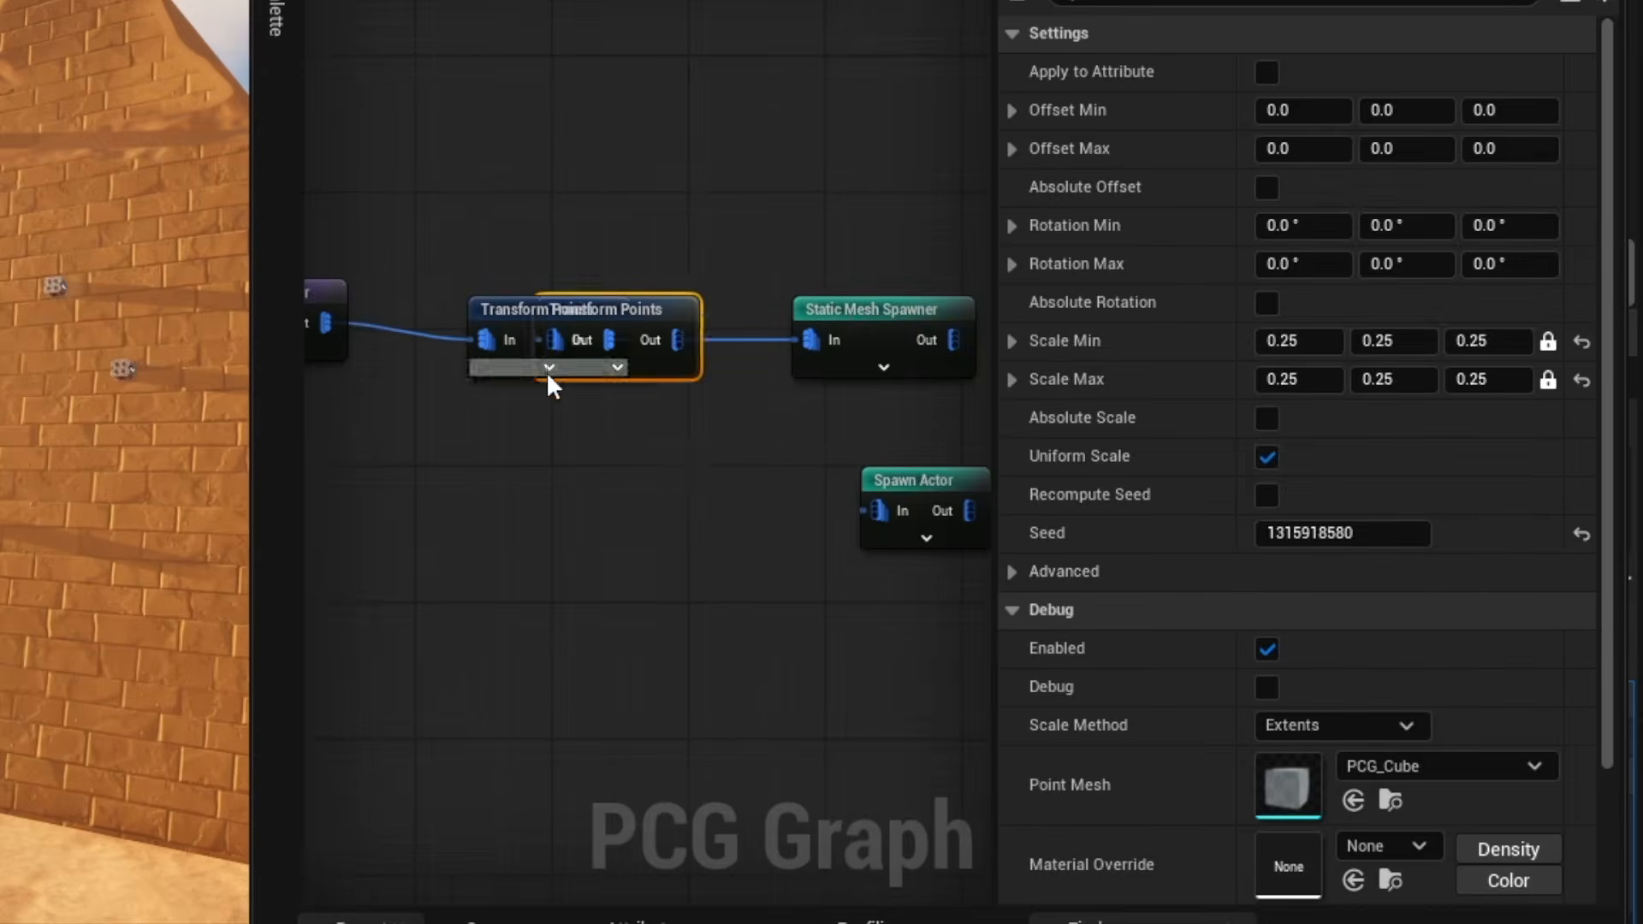
left_click_drag(631, 308, 587, 496)
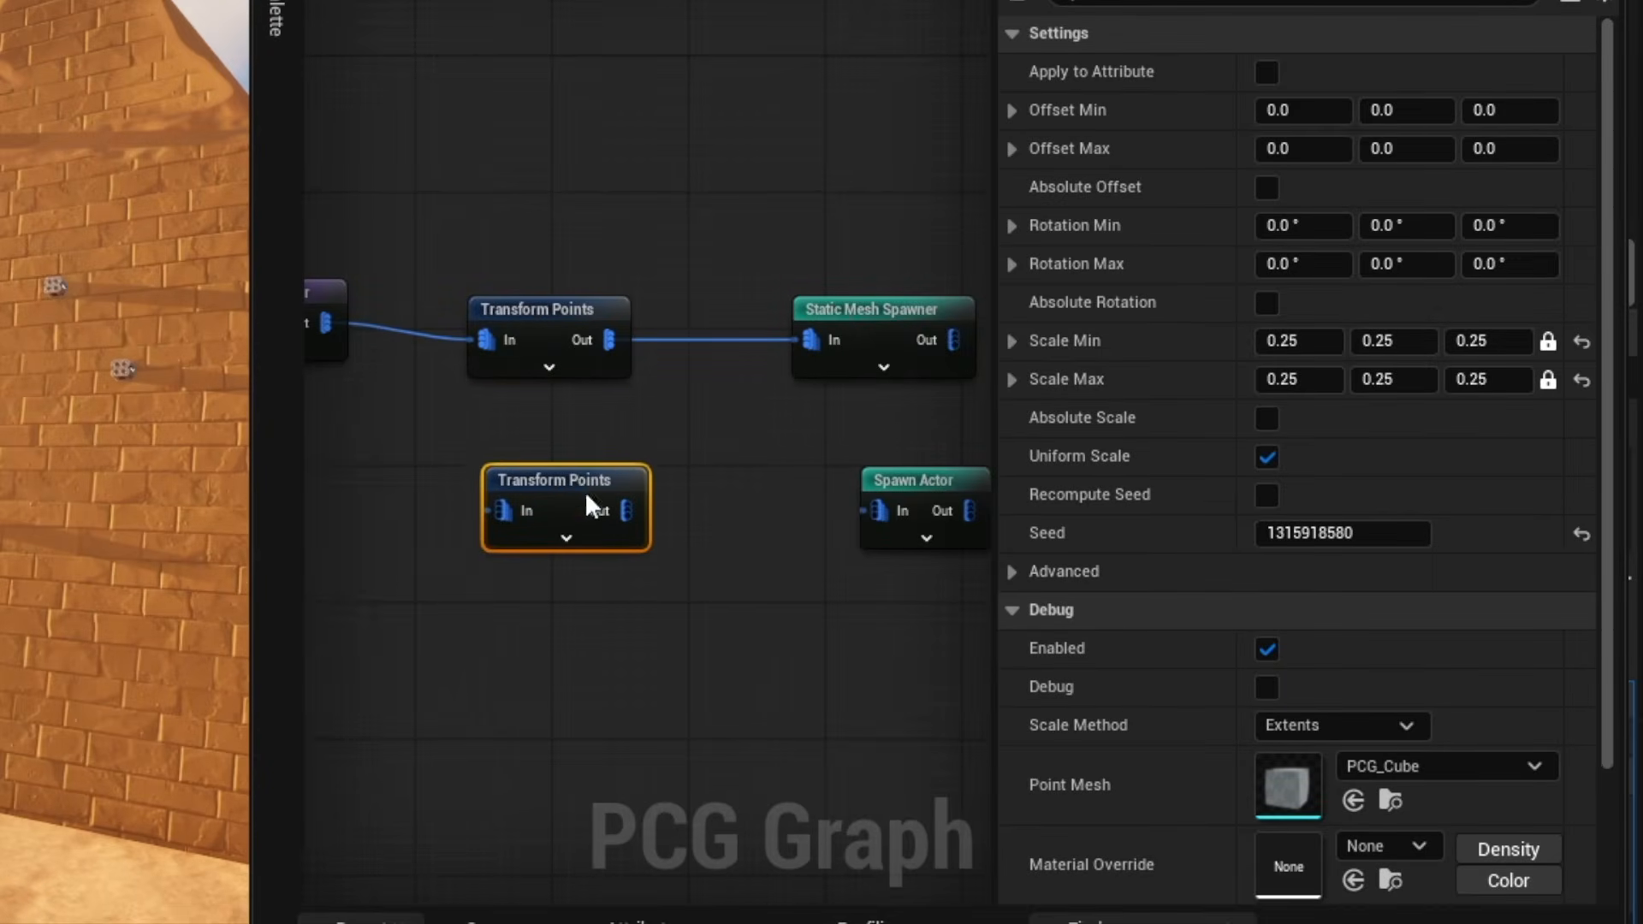
scroll(334, 323, "down", 2)
right_click_drag(334, 322, 481, 373)
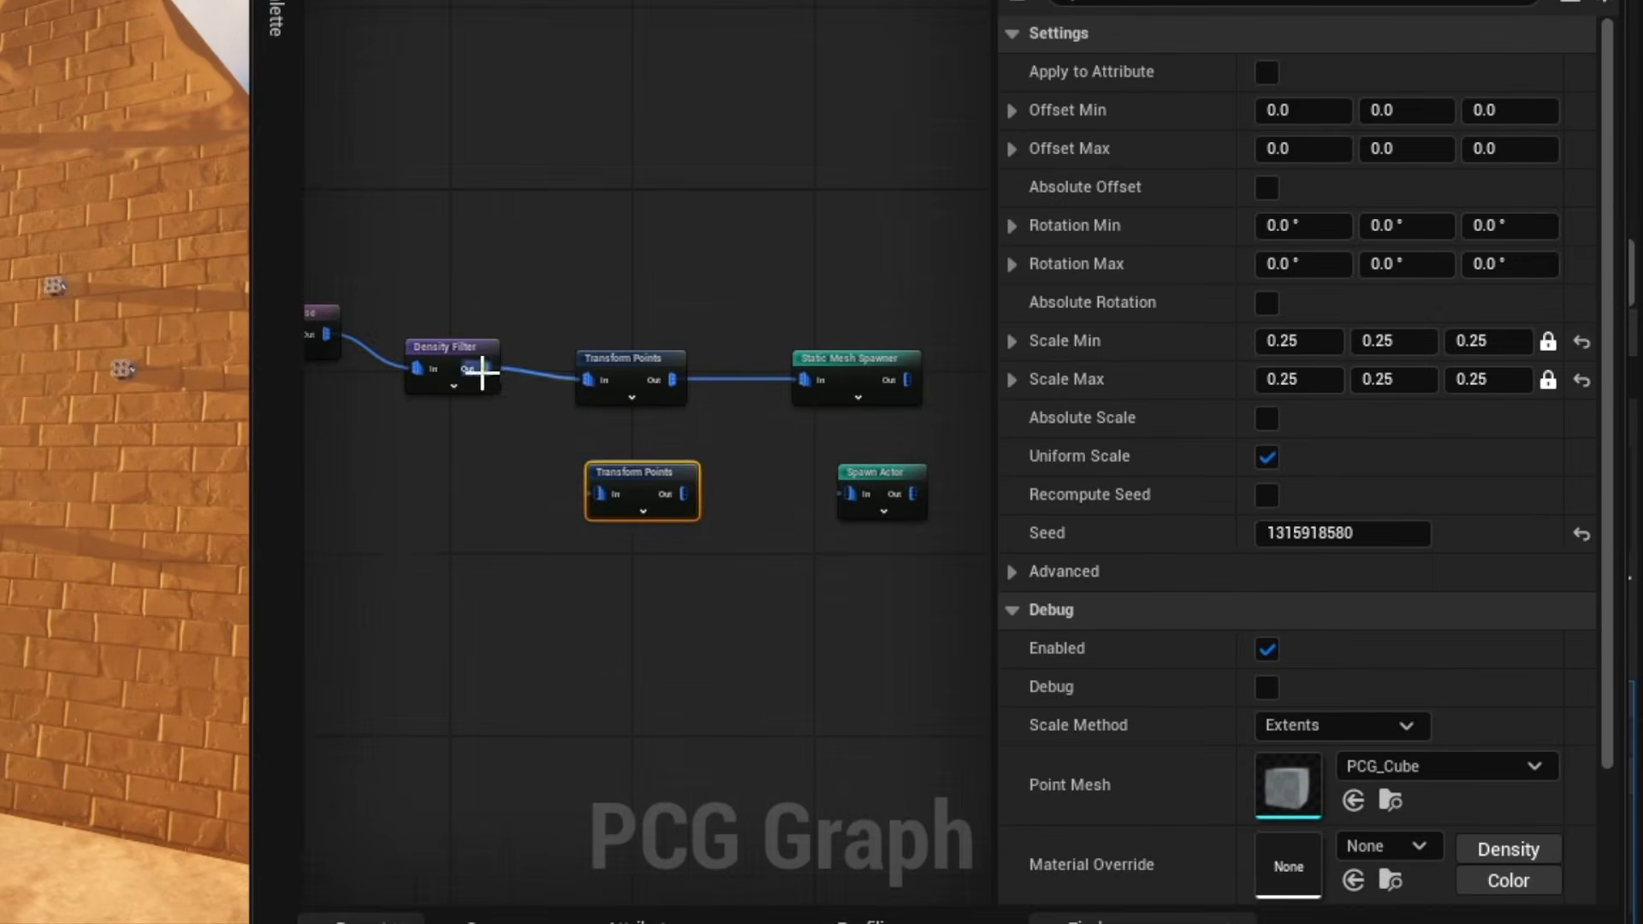
left_click_drag(600, 494, 603, 497)
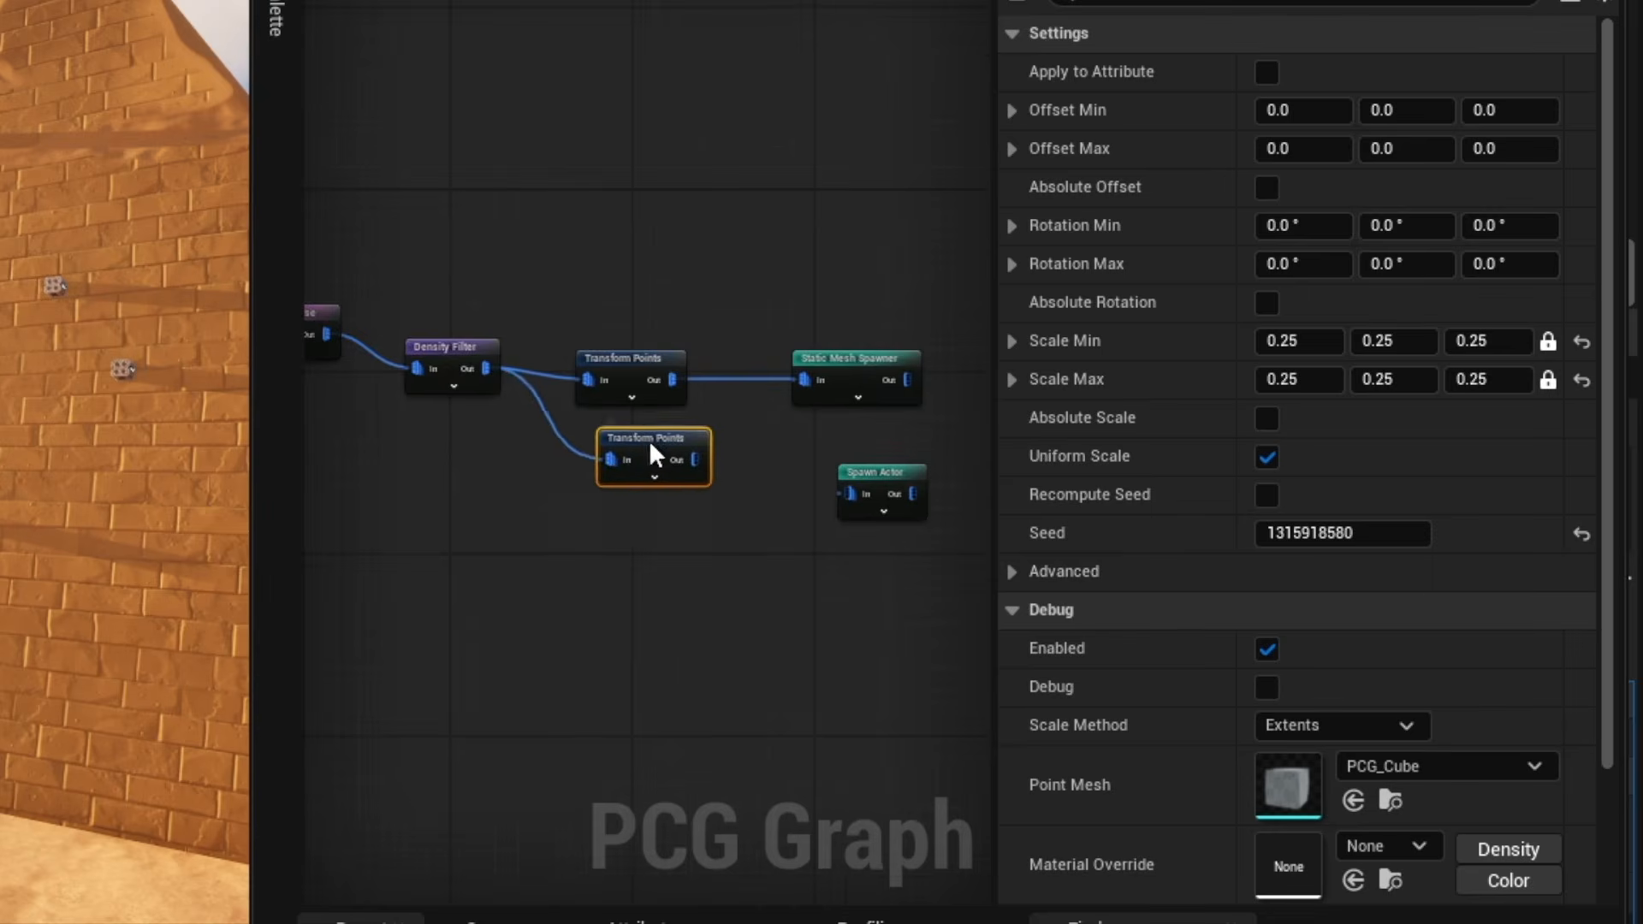
- Connect the duplicated Transform Points node's output to the Spawn Actor's input
right_click_drag(649, 440, 555, 416)
scroll(696, 472, "up", 3)
left_click_drag(490, 458, 847, 514)
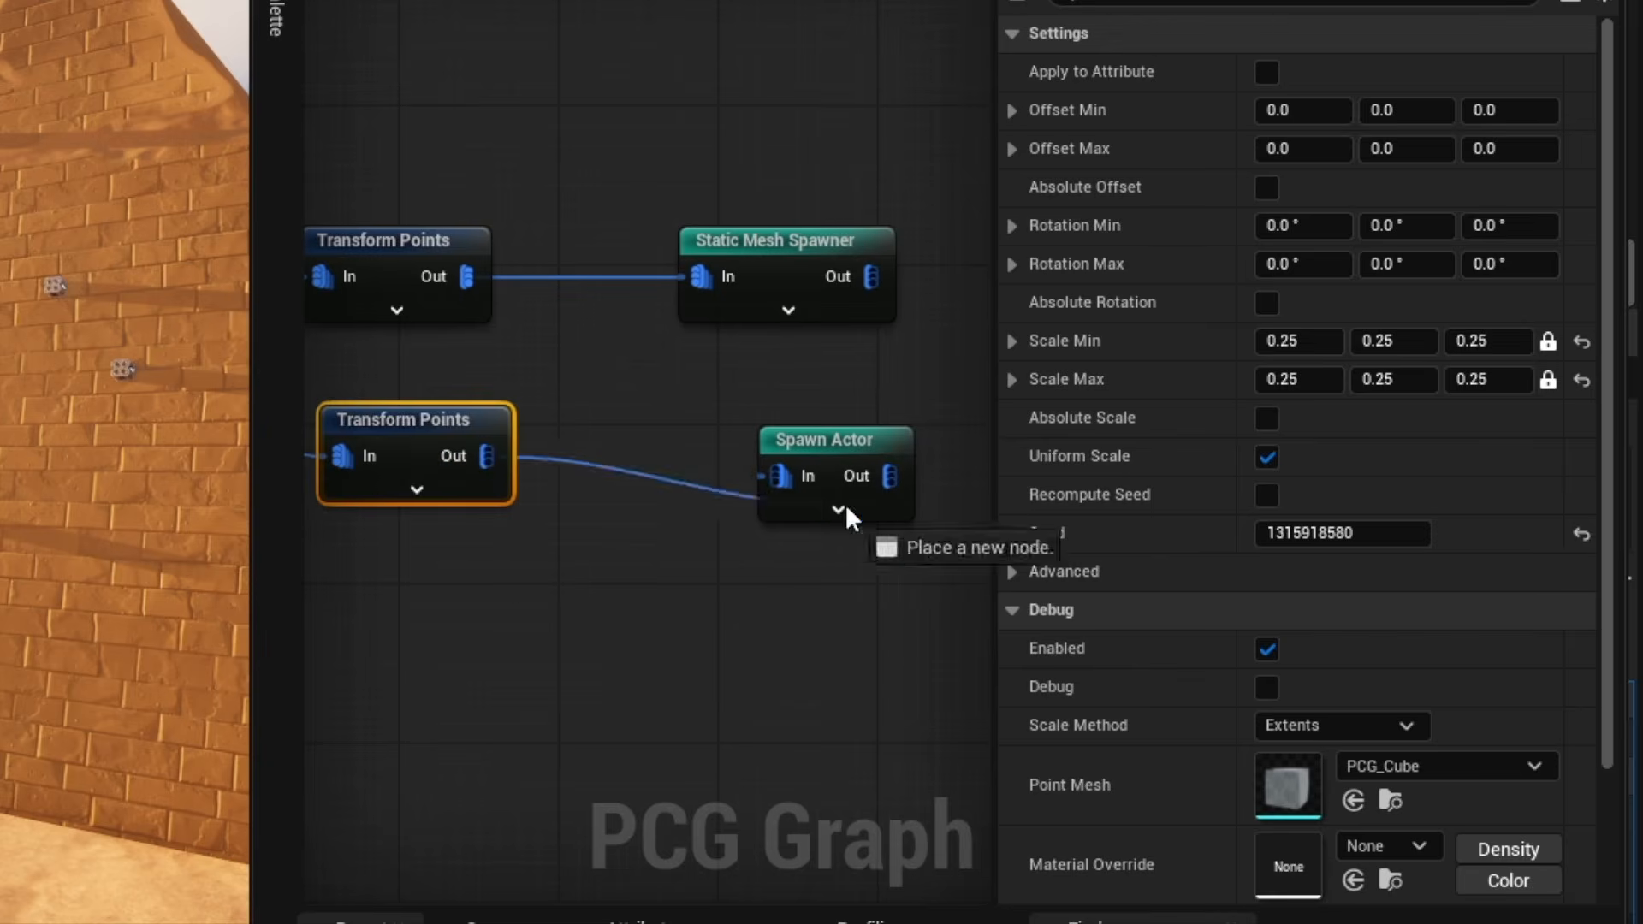
left_click_drag(763, 470, 835, 457)
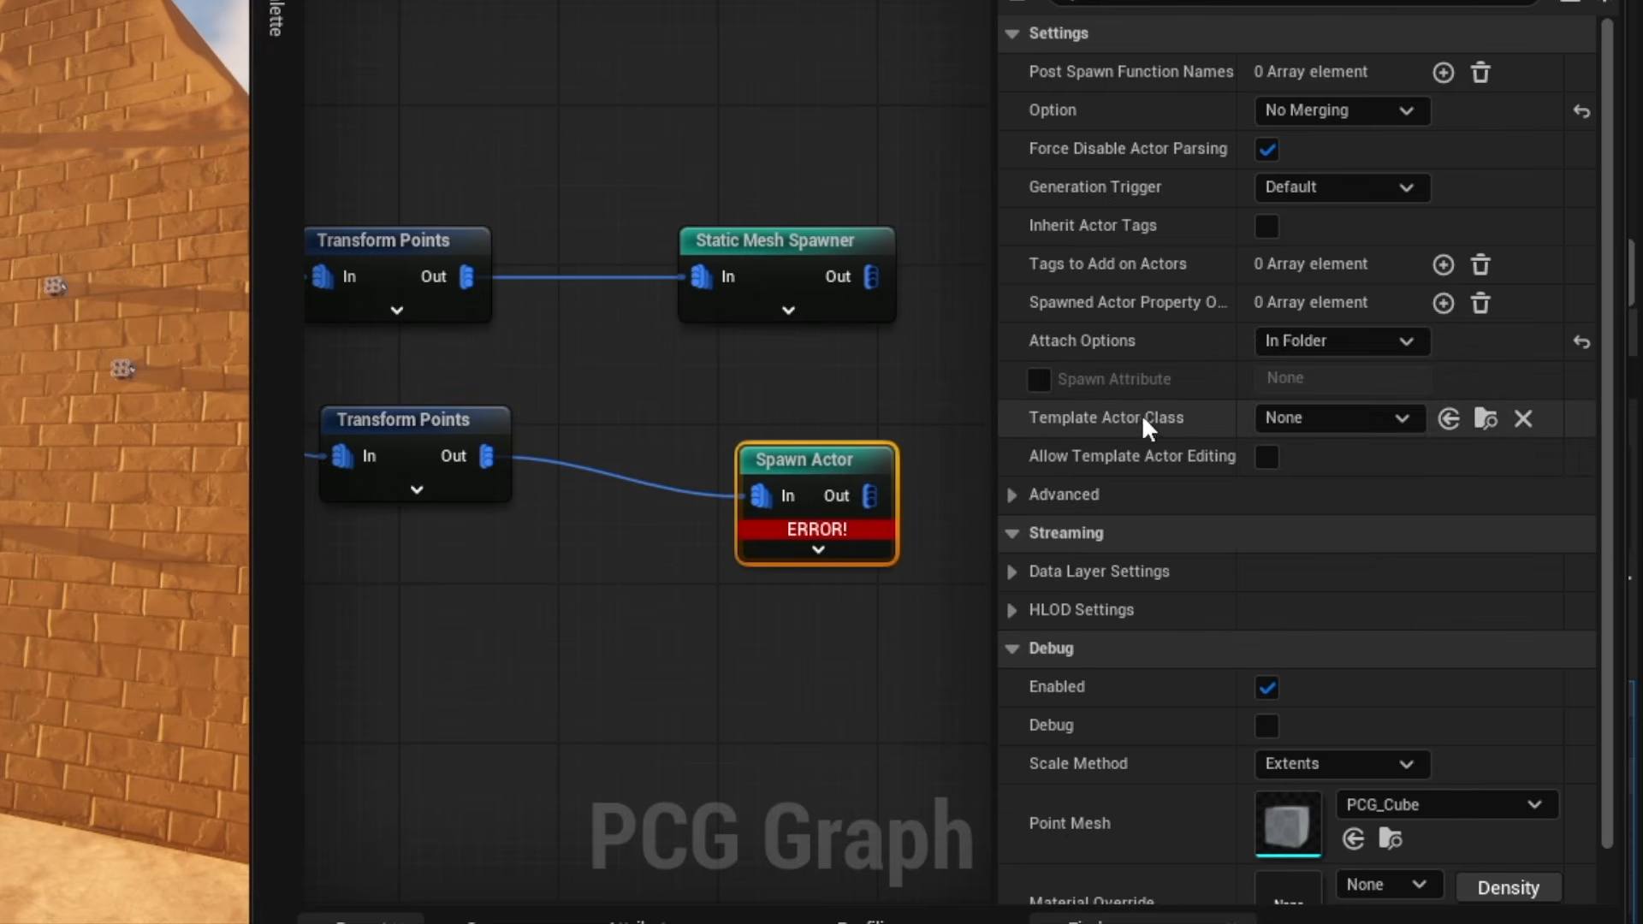
- Set the Spawn Actor's template actor class to DecalActor and allow template actor editing
left_click(1400, 416)
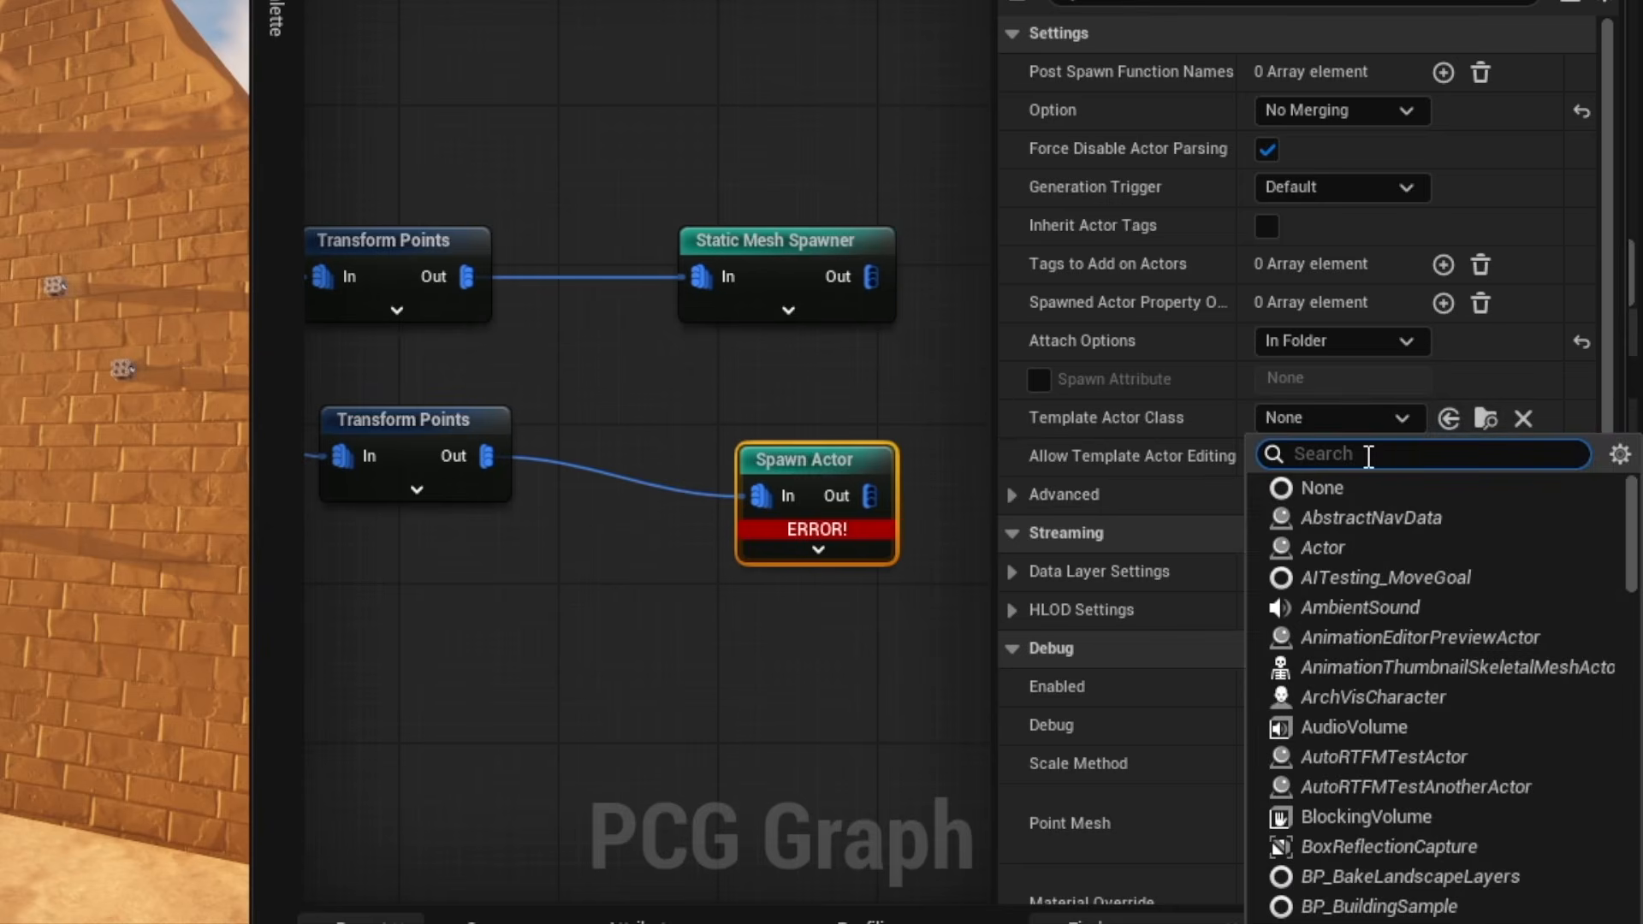
type("decal")
left_click(1333, 542)
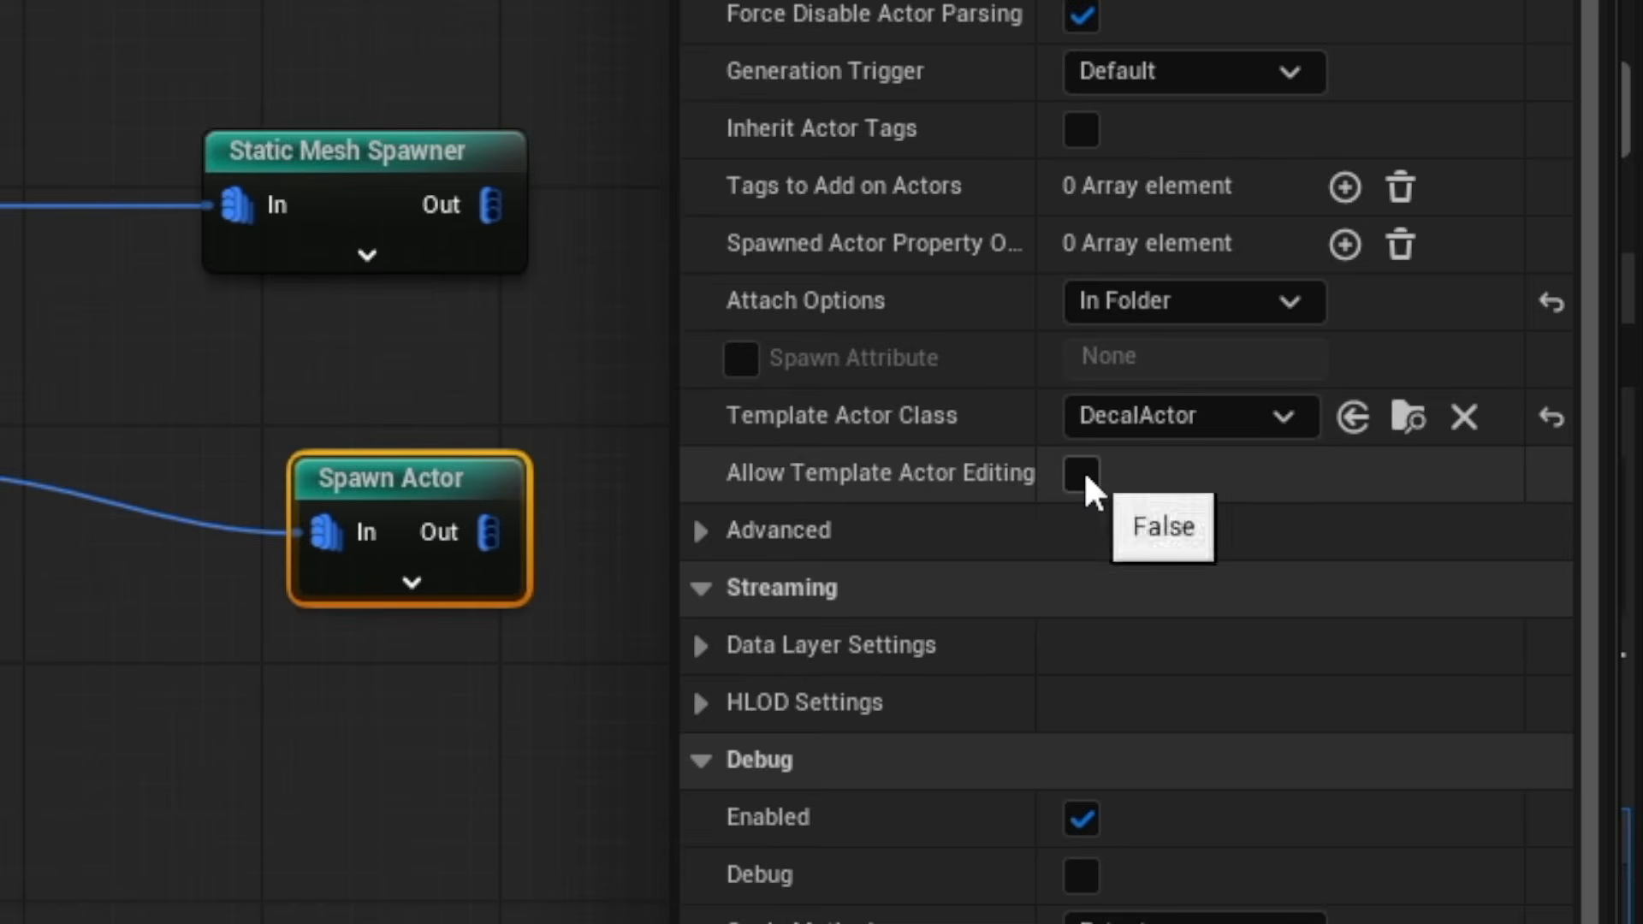
left_click(1082, 473)
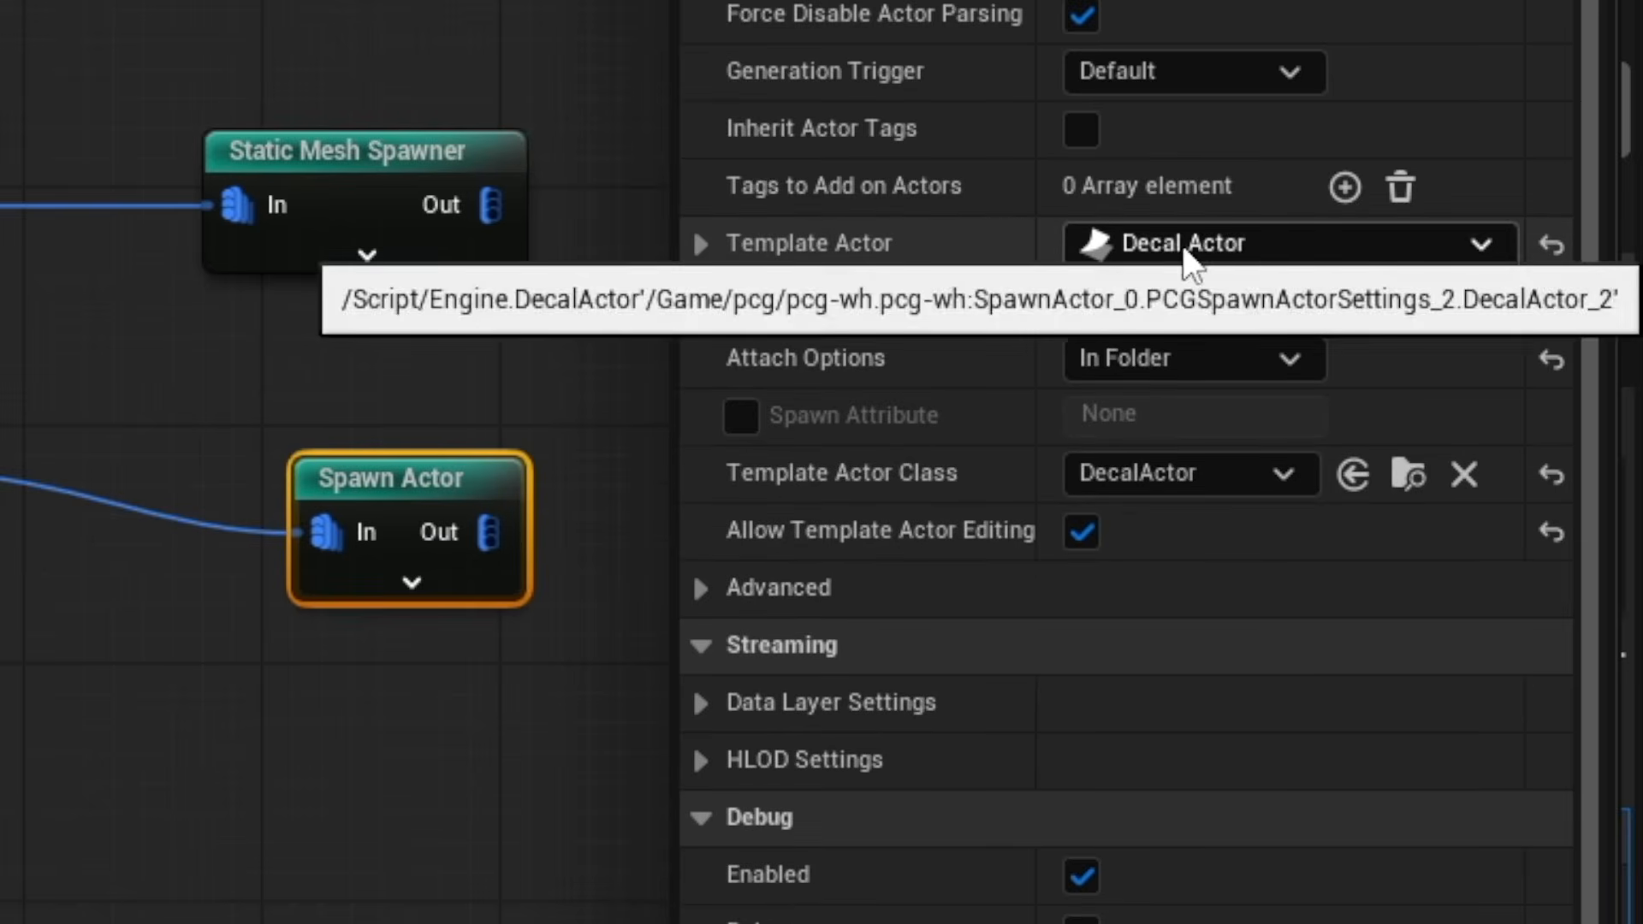
- Expand the template actor's Decal component down to its decal properties
left_click(702, 243)
left_click(735, 300)
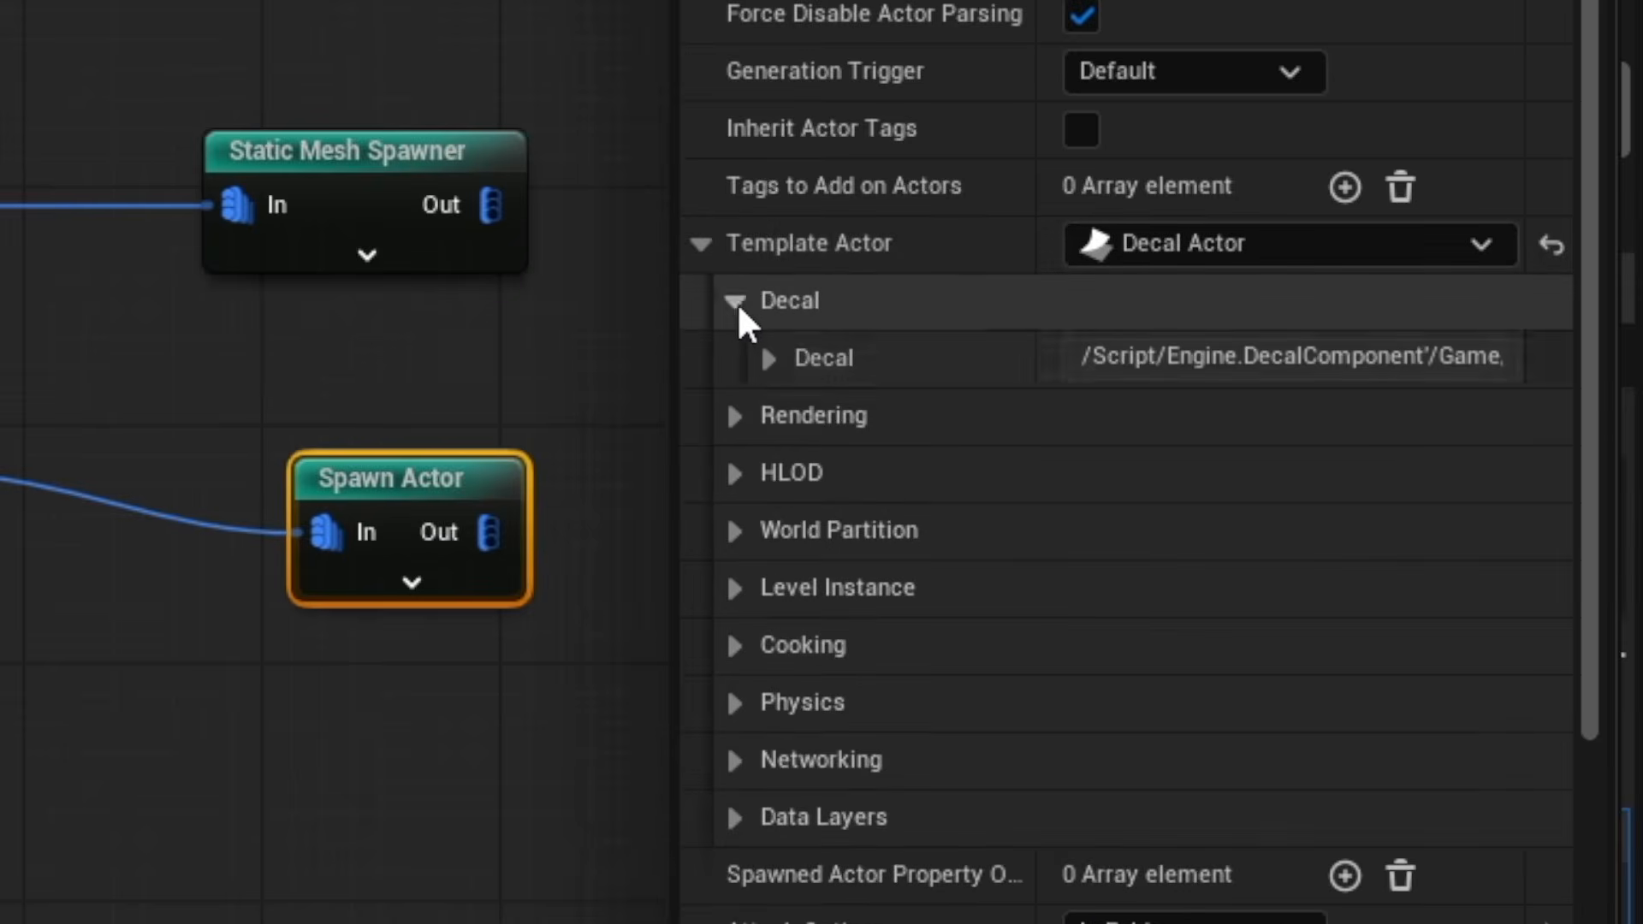
left_click(758, 354)
left_click(791, 417)
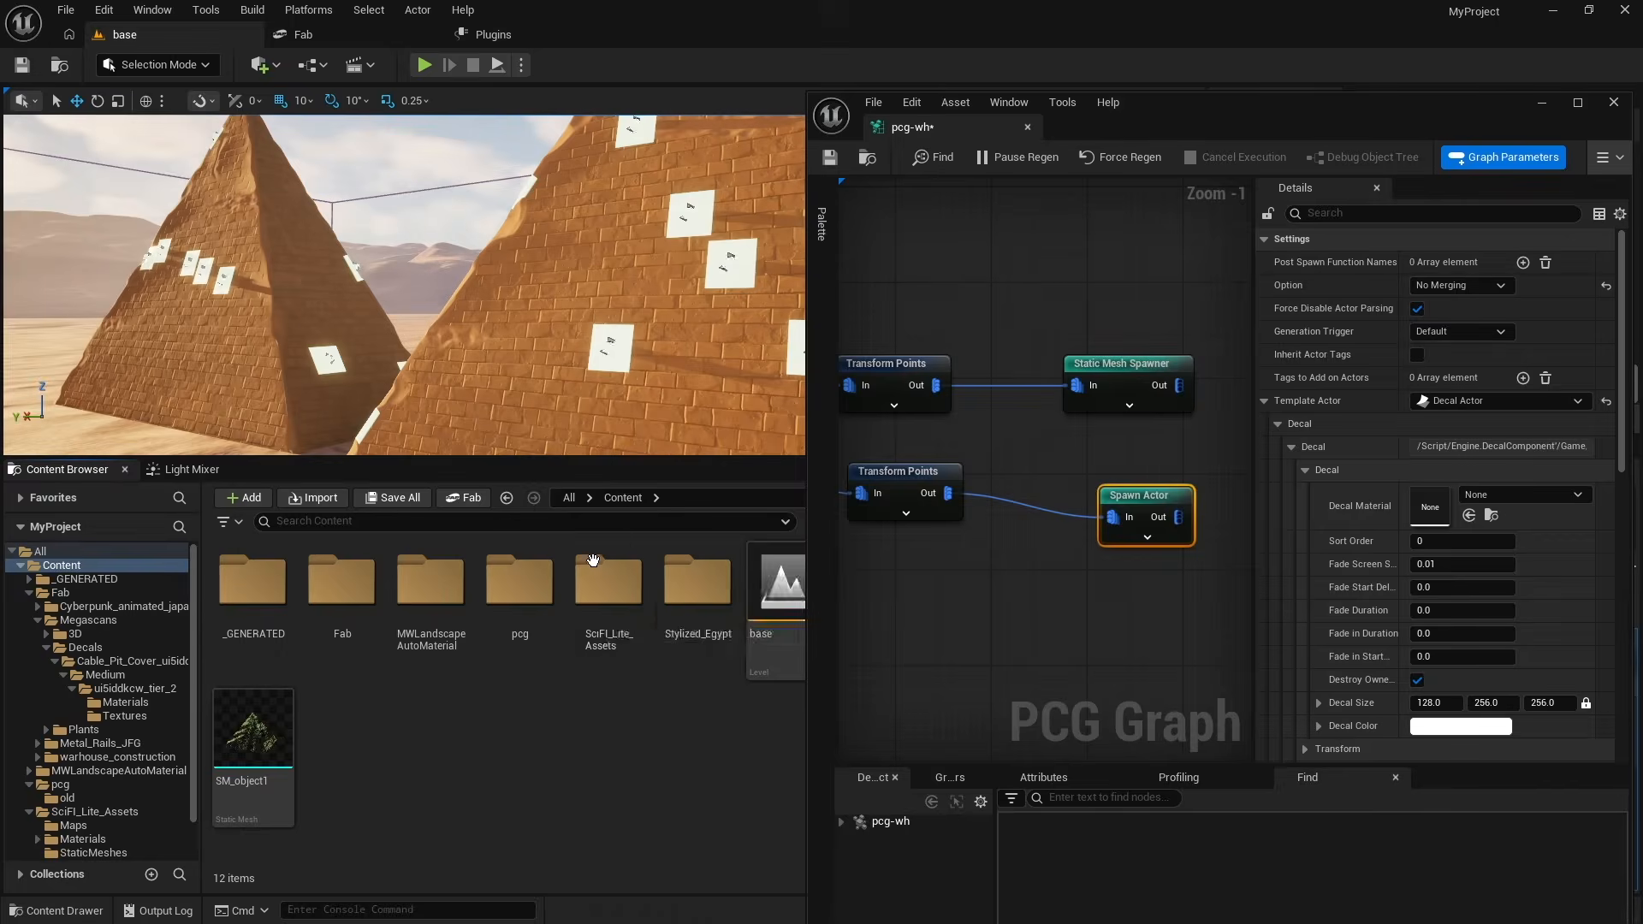
- Assign the material instance MI_ui5iddkcw from the Megascans Cable_Pit_Cover decal's Materials folder as the template actor's decal material
double_click(340, 601)
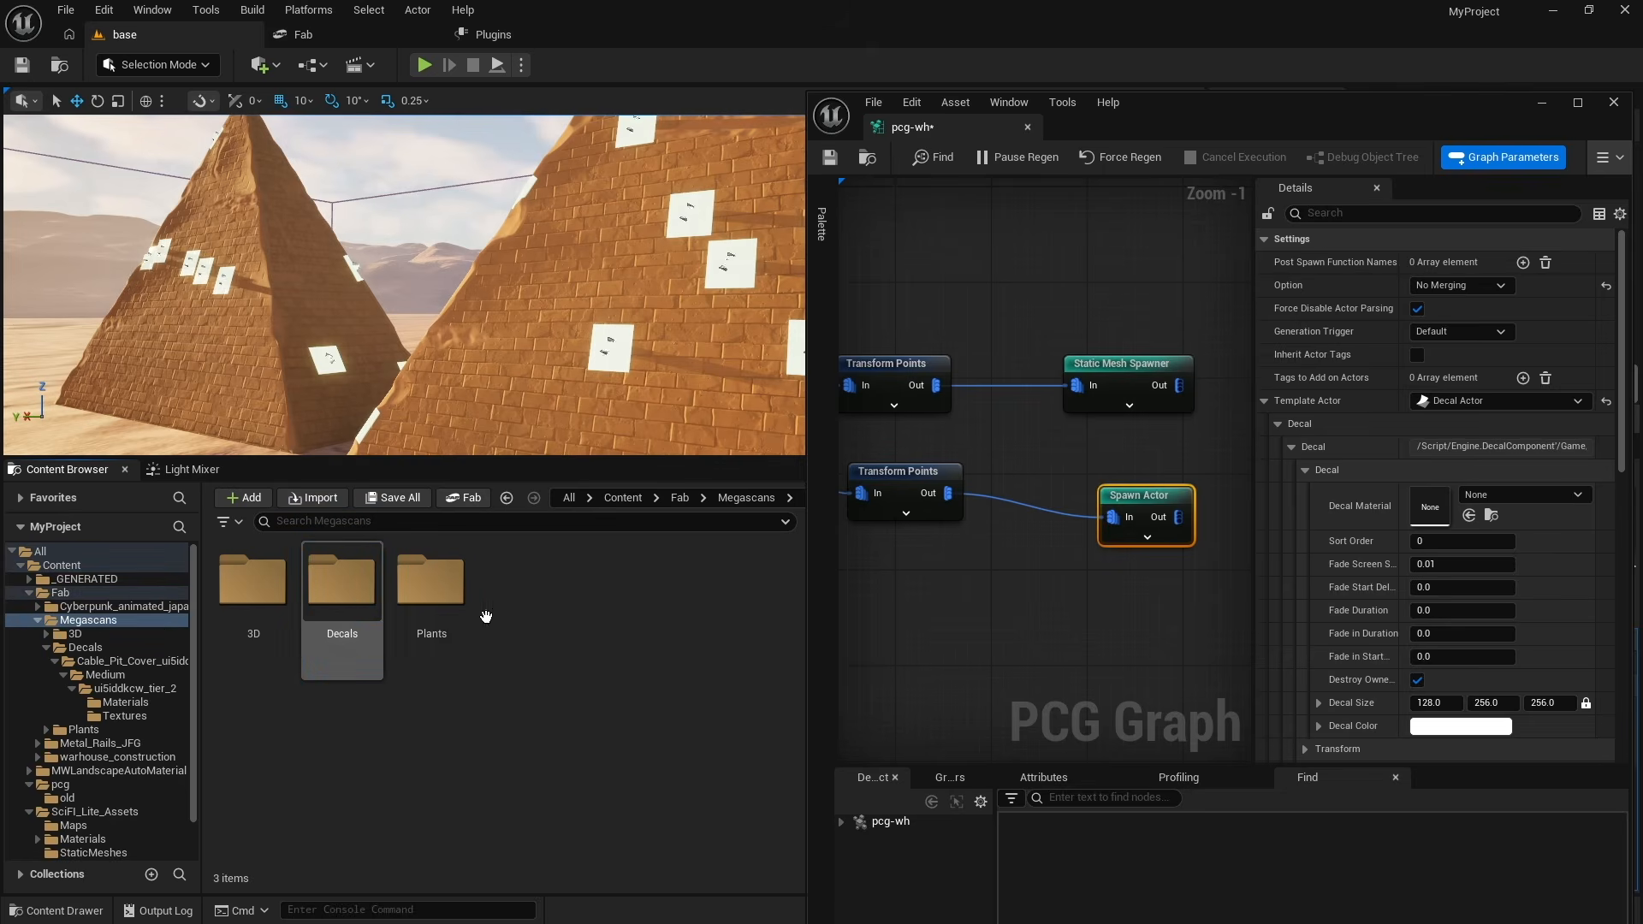
double_click(362, 603)
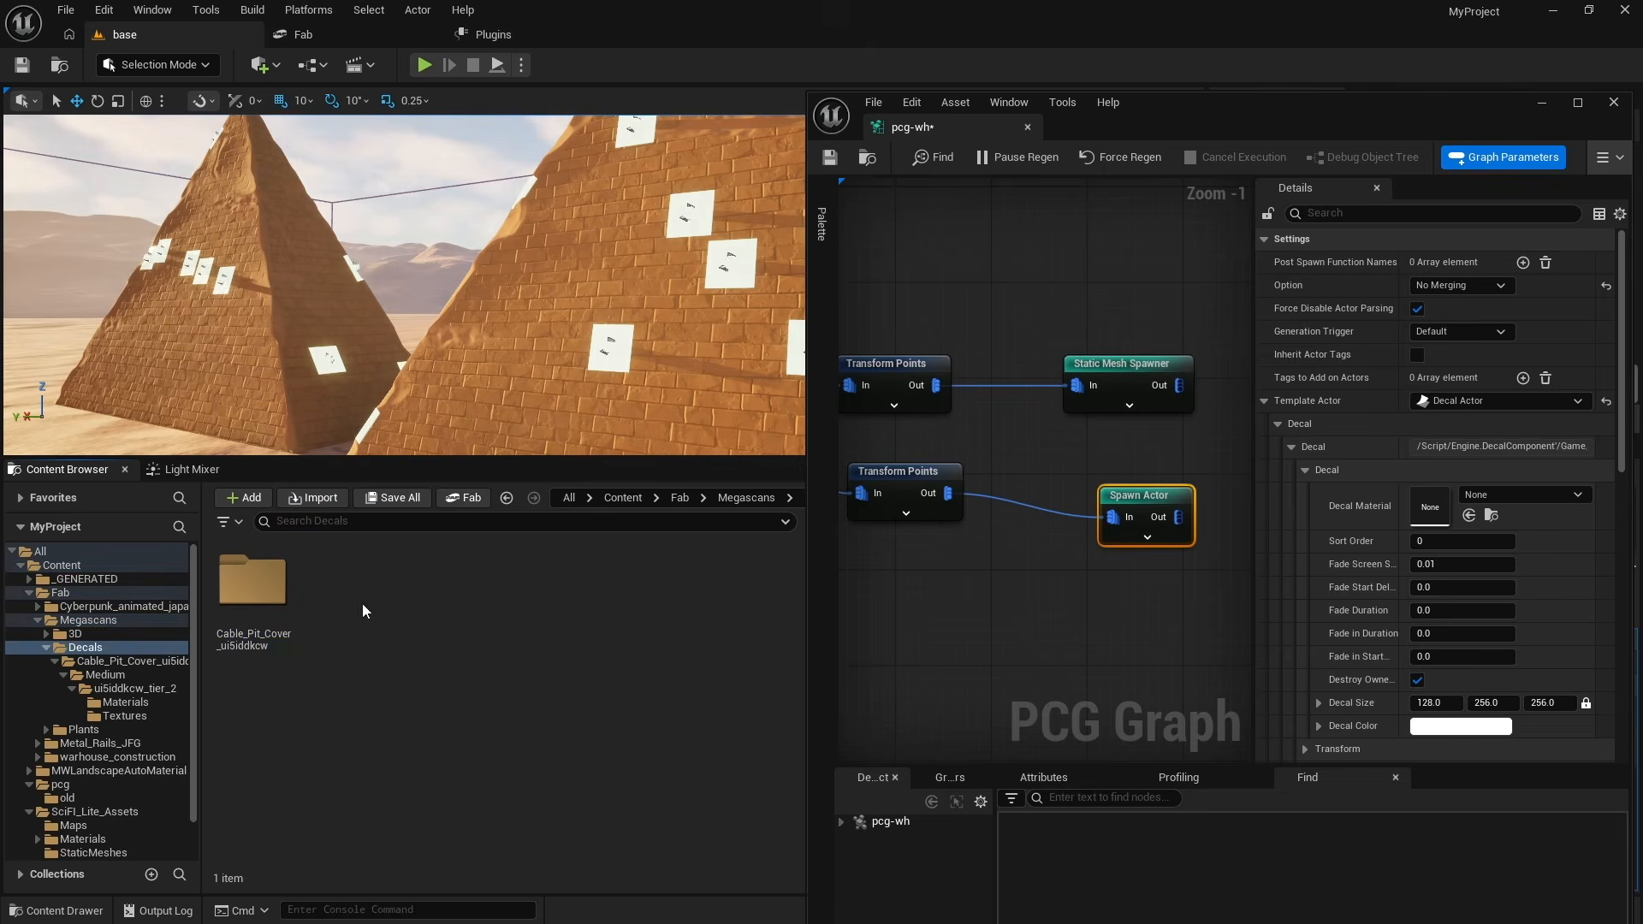
double_click(253, 578)
double_click(238, 592)
double_click(239, 592)
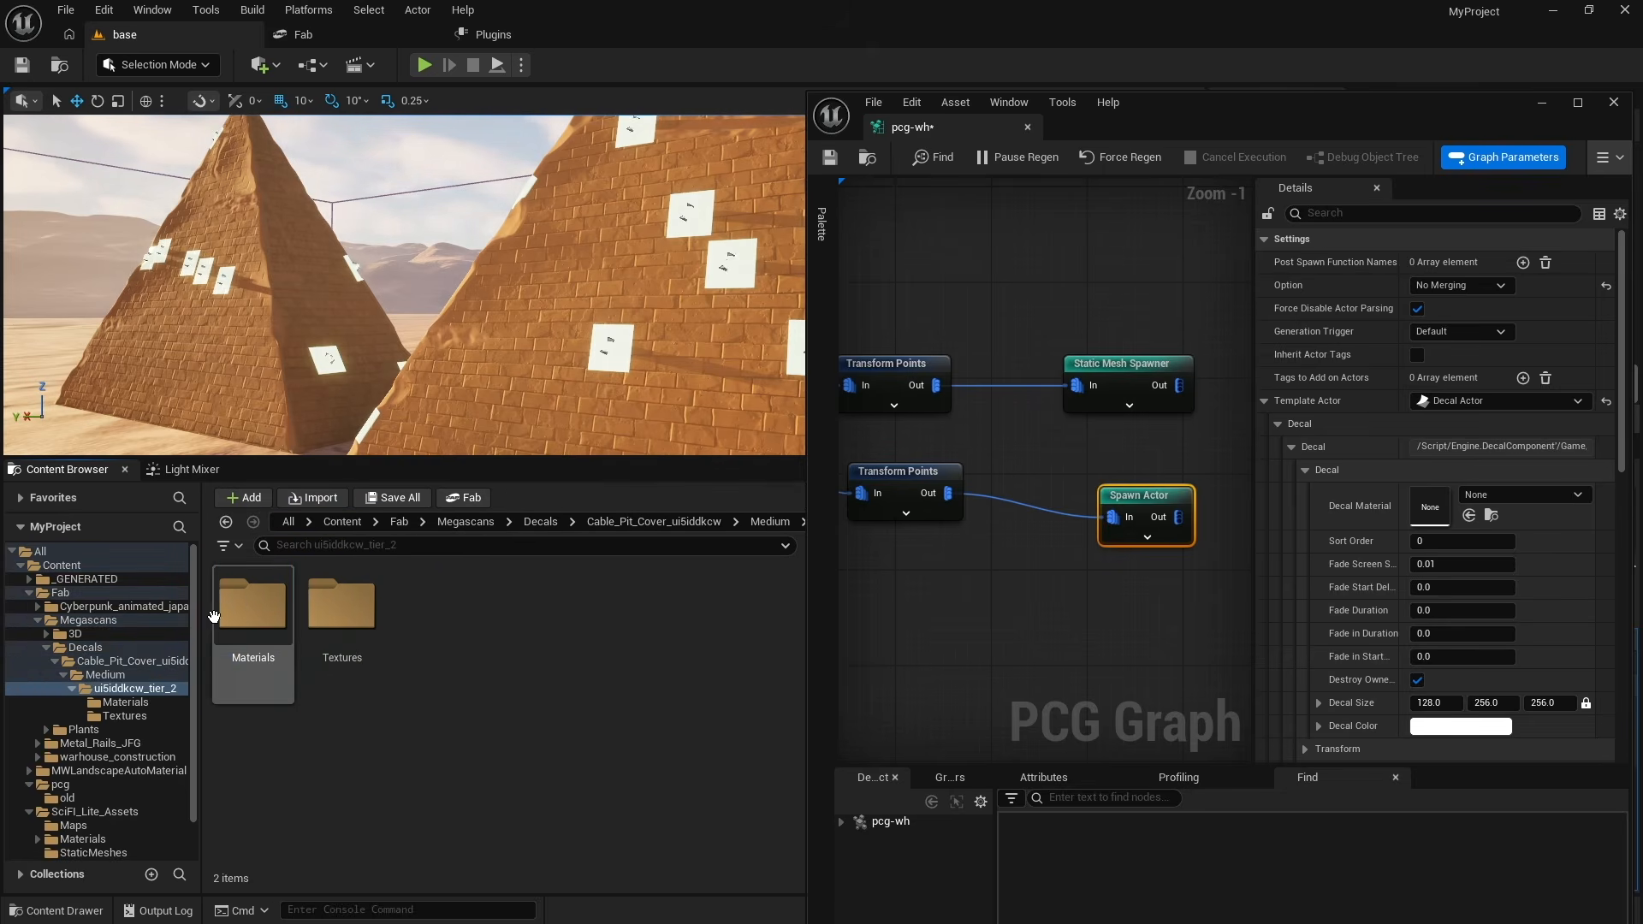
double_click(231, 605)
left_click_drag(229, 622, 1446, 502)
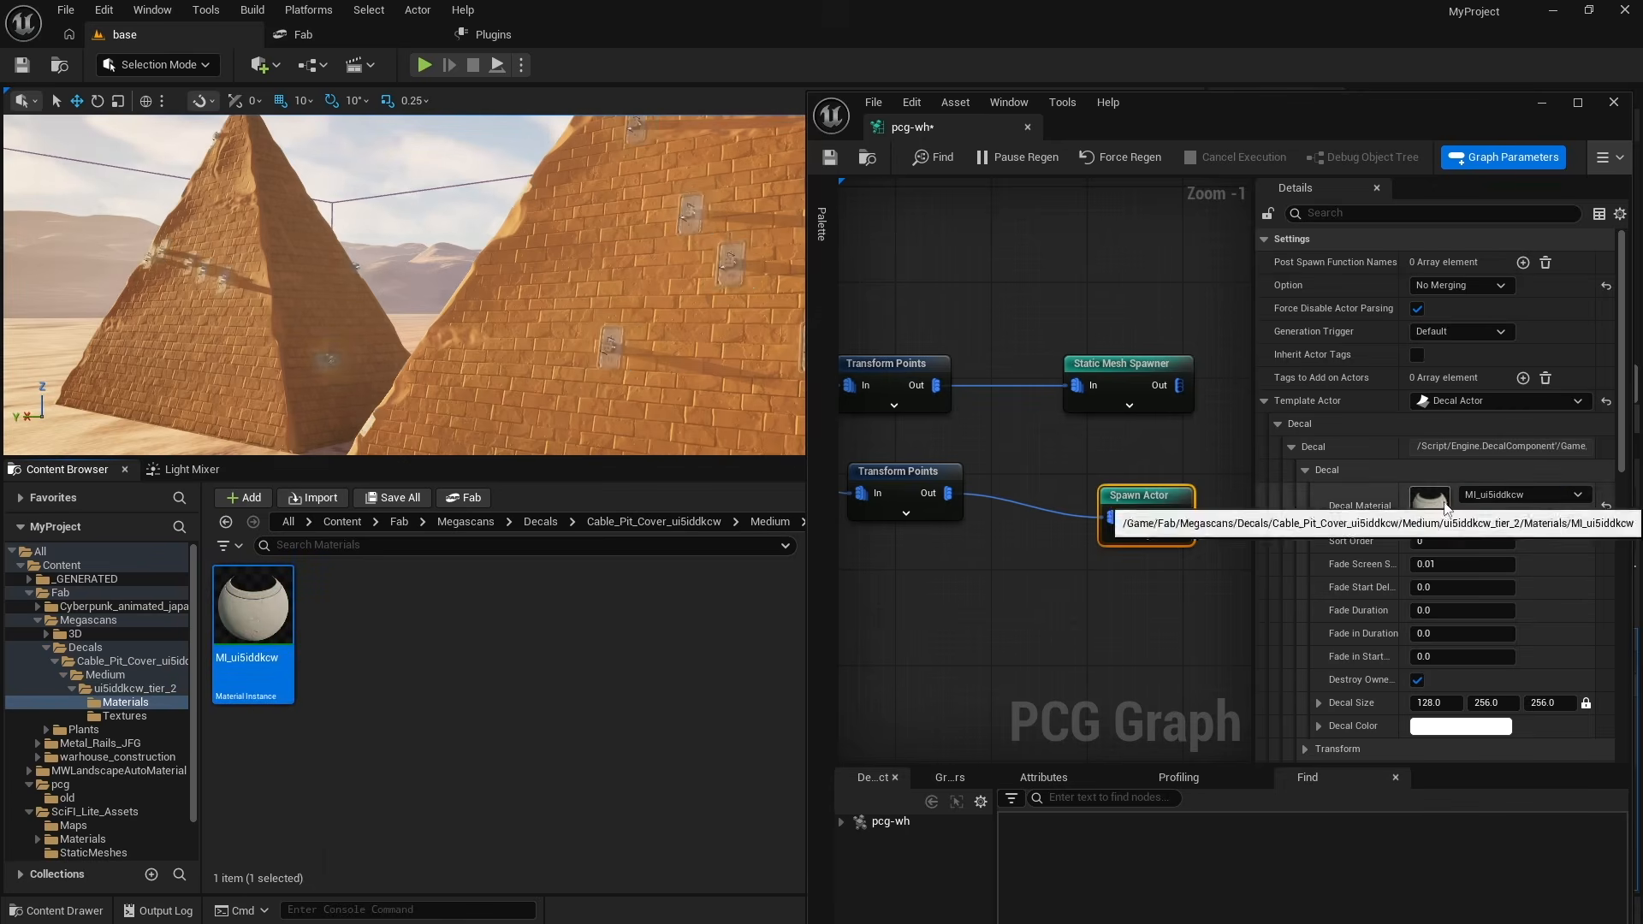
- Enlarge the level viewport, toggle game view, and inspect the spawned decals on the pyramids
left_click_drag(536, 456, 537, 784)
right_click_drag(179, 346, 359, 346)
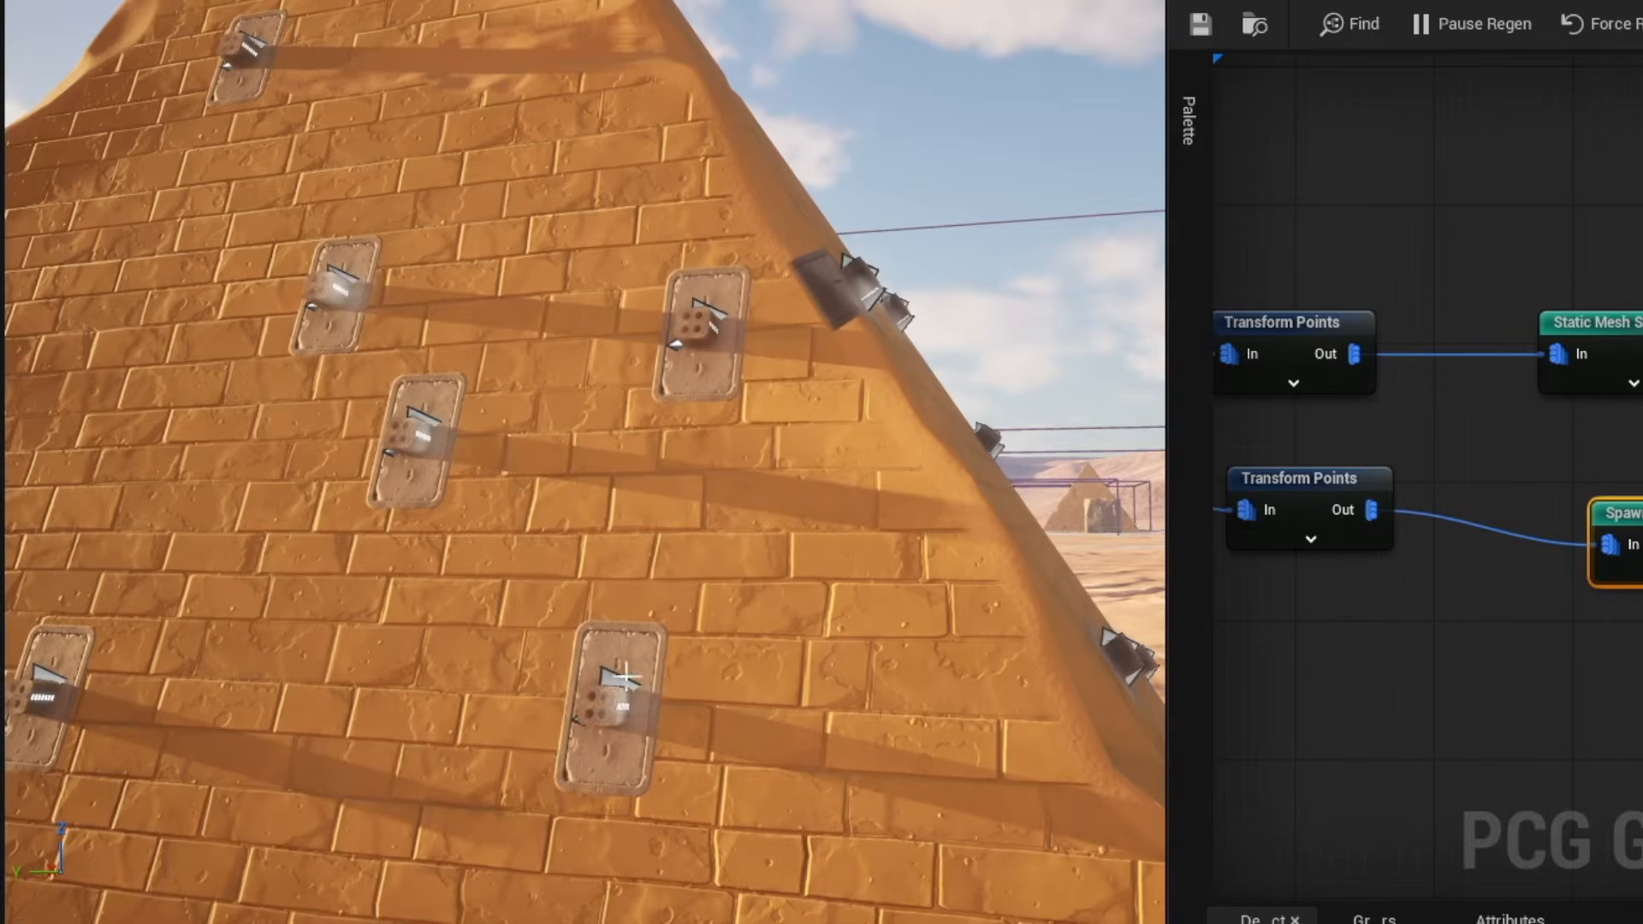
right_click_drag(582, 462, 462, 462)
key("g")
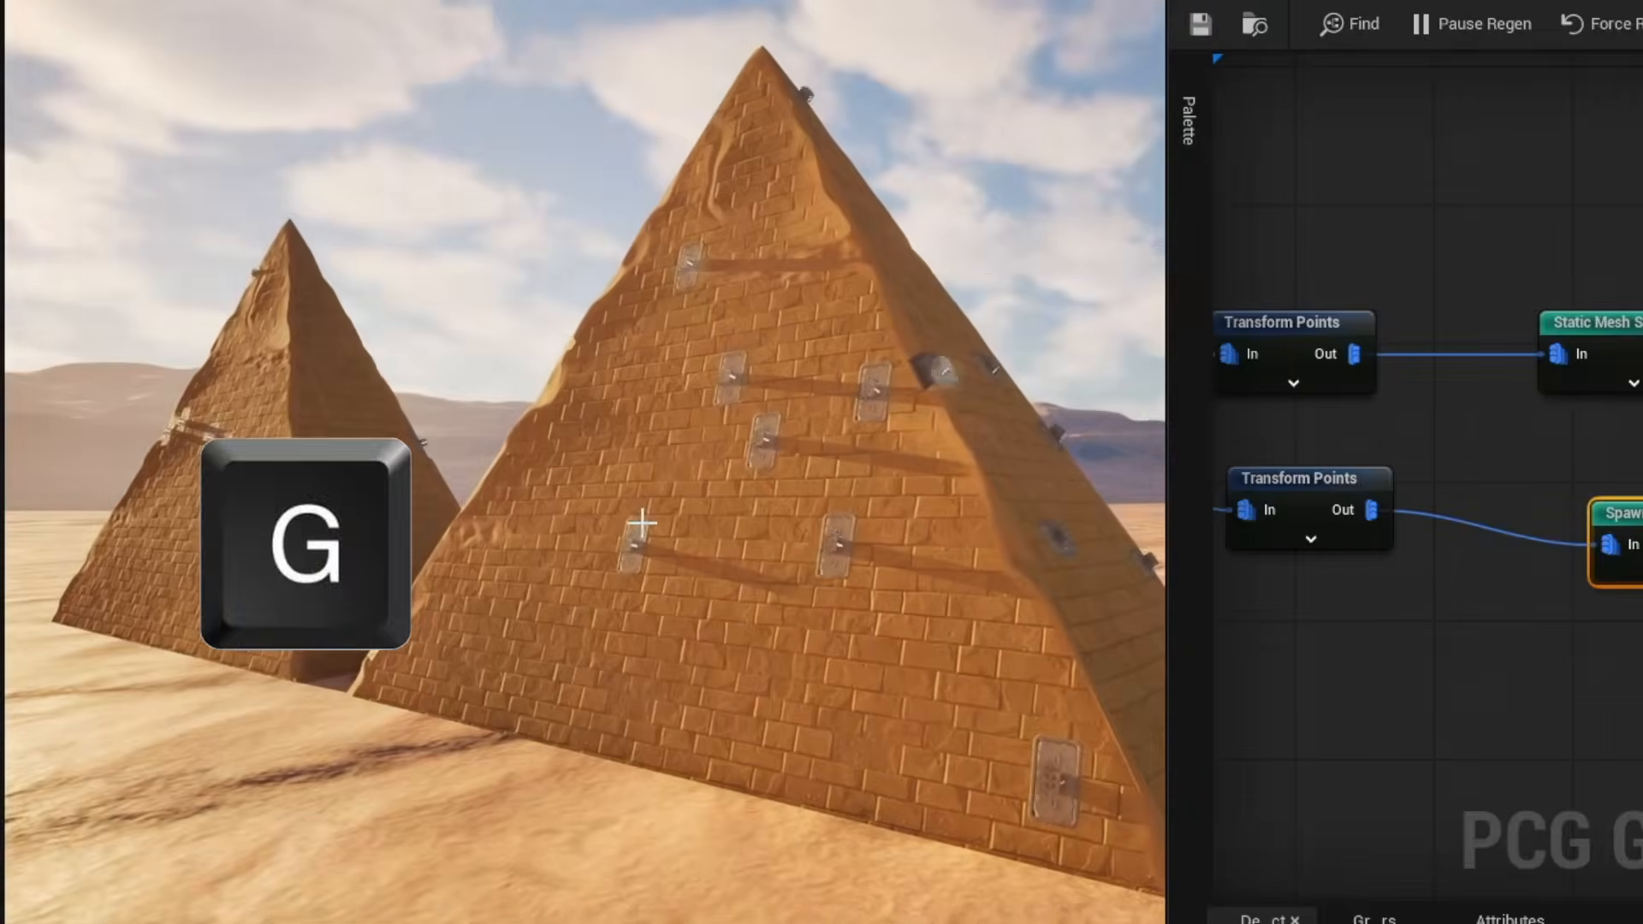
right_click_drag(642, 526, 591, 493)
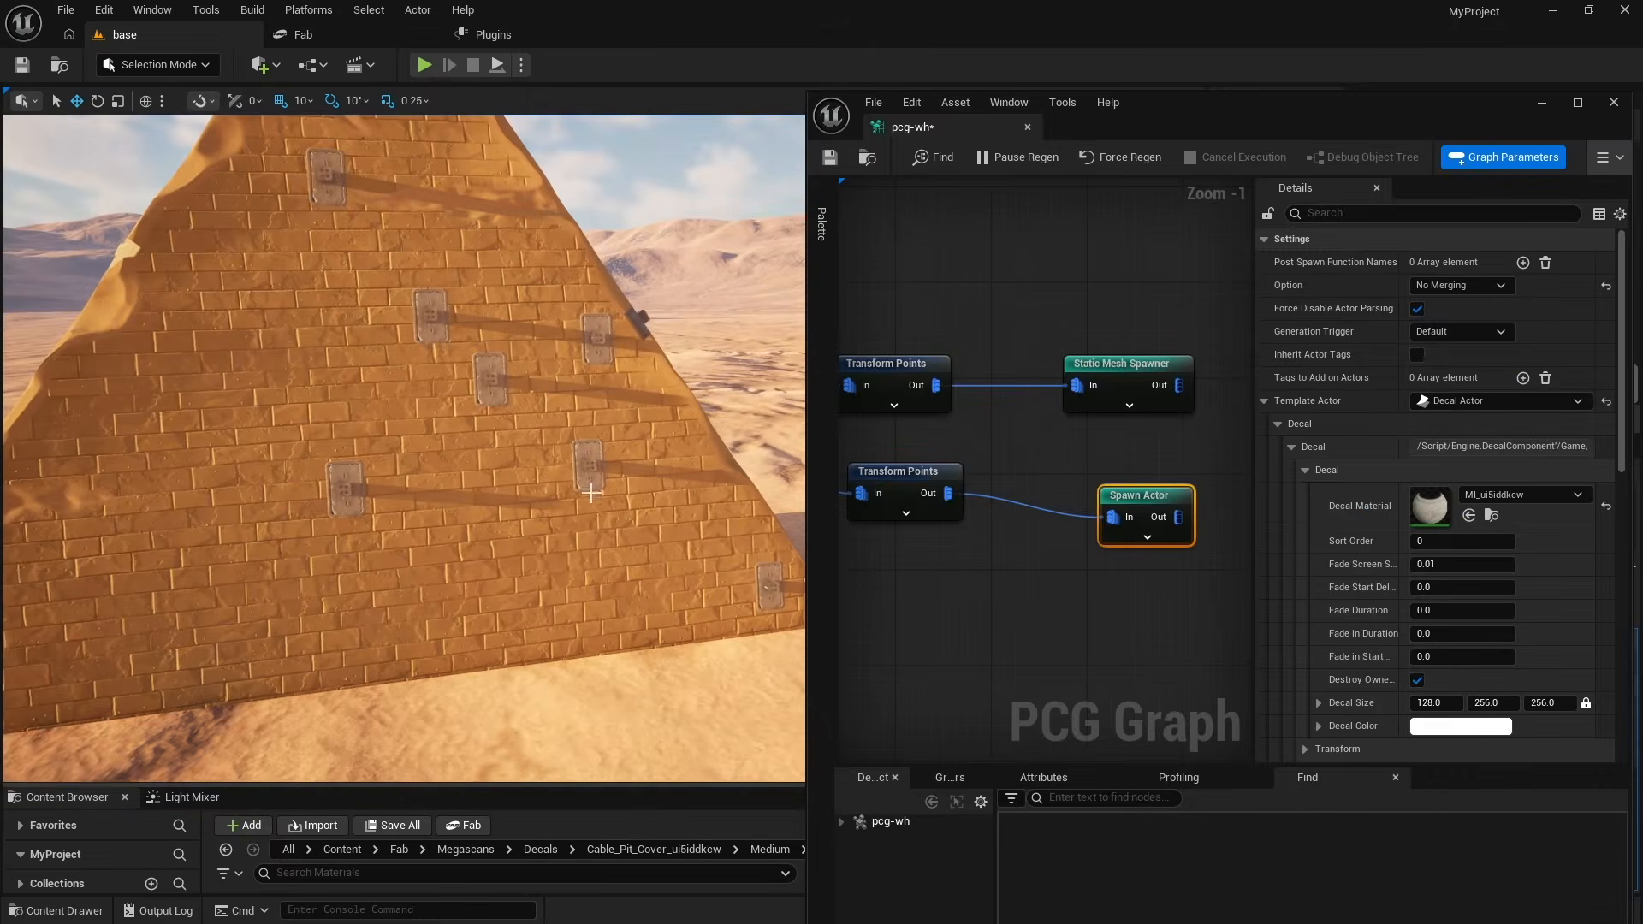
- Set the minimum and maximum scale of the Transform Points node feeding the Spawn Actor to 0.5
left_click(908, 475)
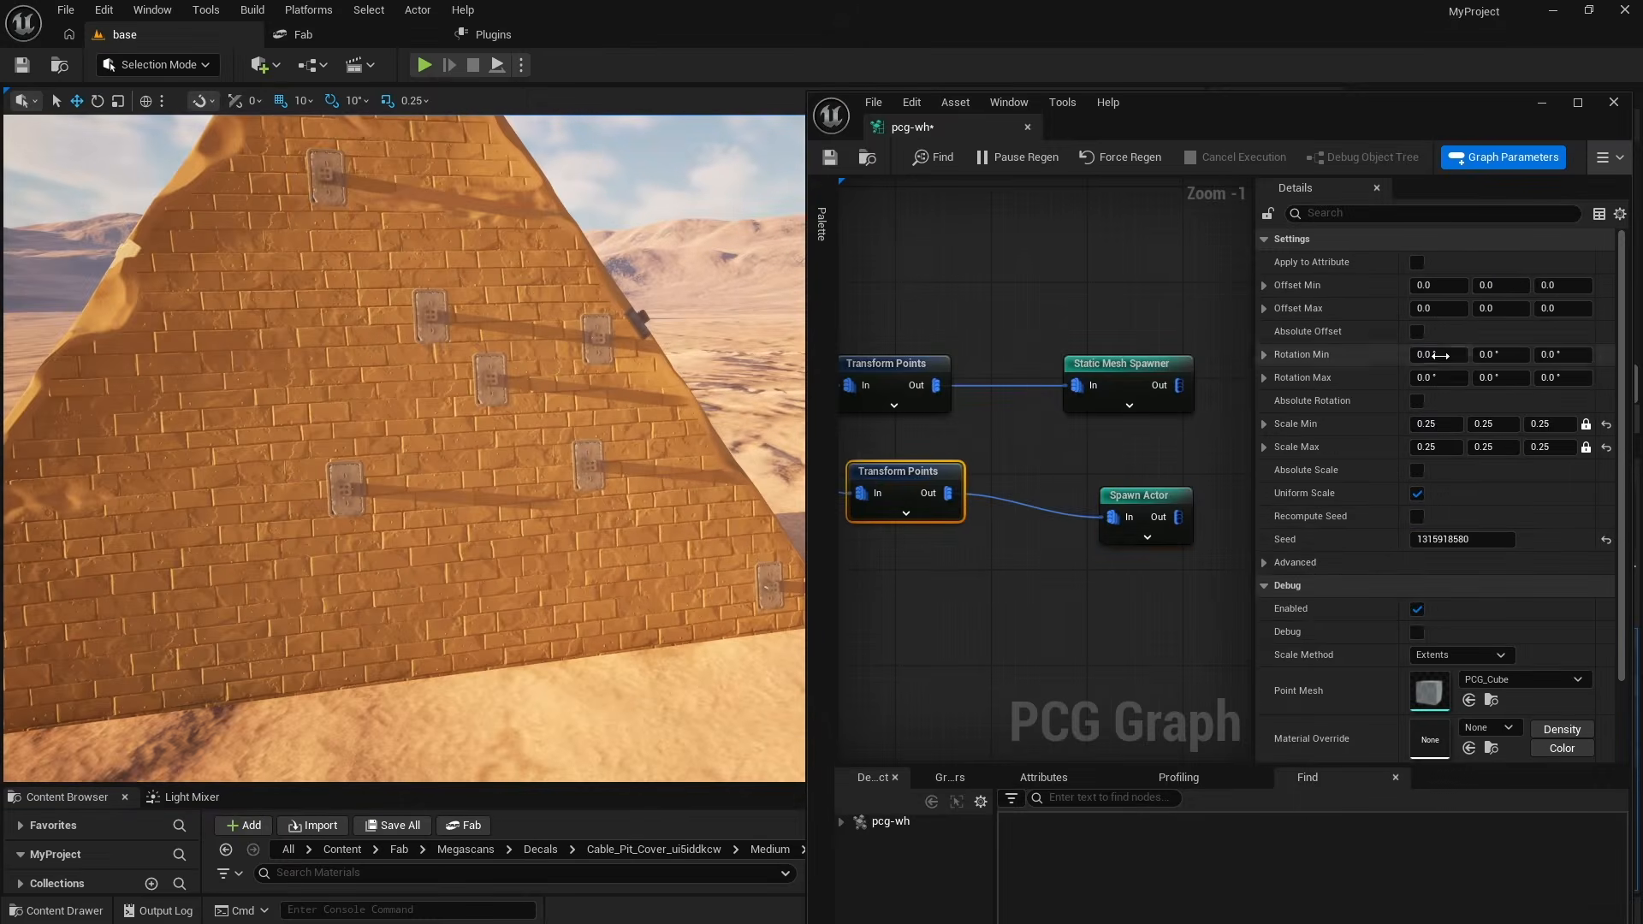
left_click(1436, 425)
type(".5")
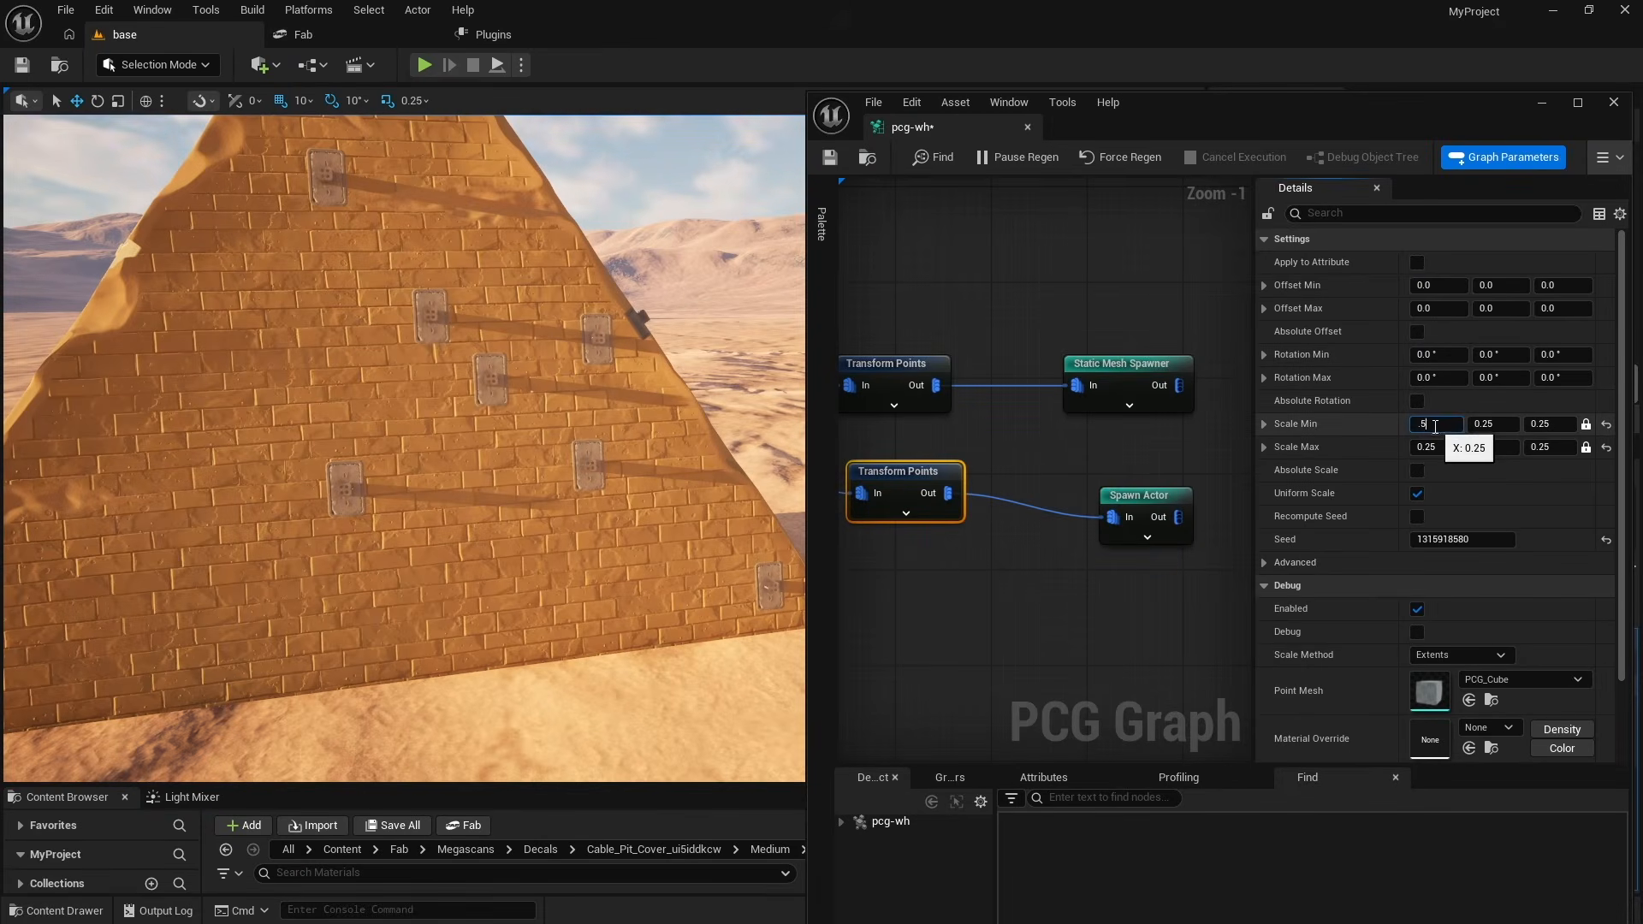
left_click(1441, 450)
type(".5")
key("Tab")
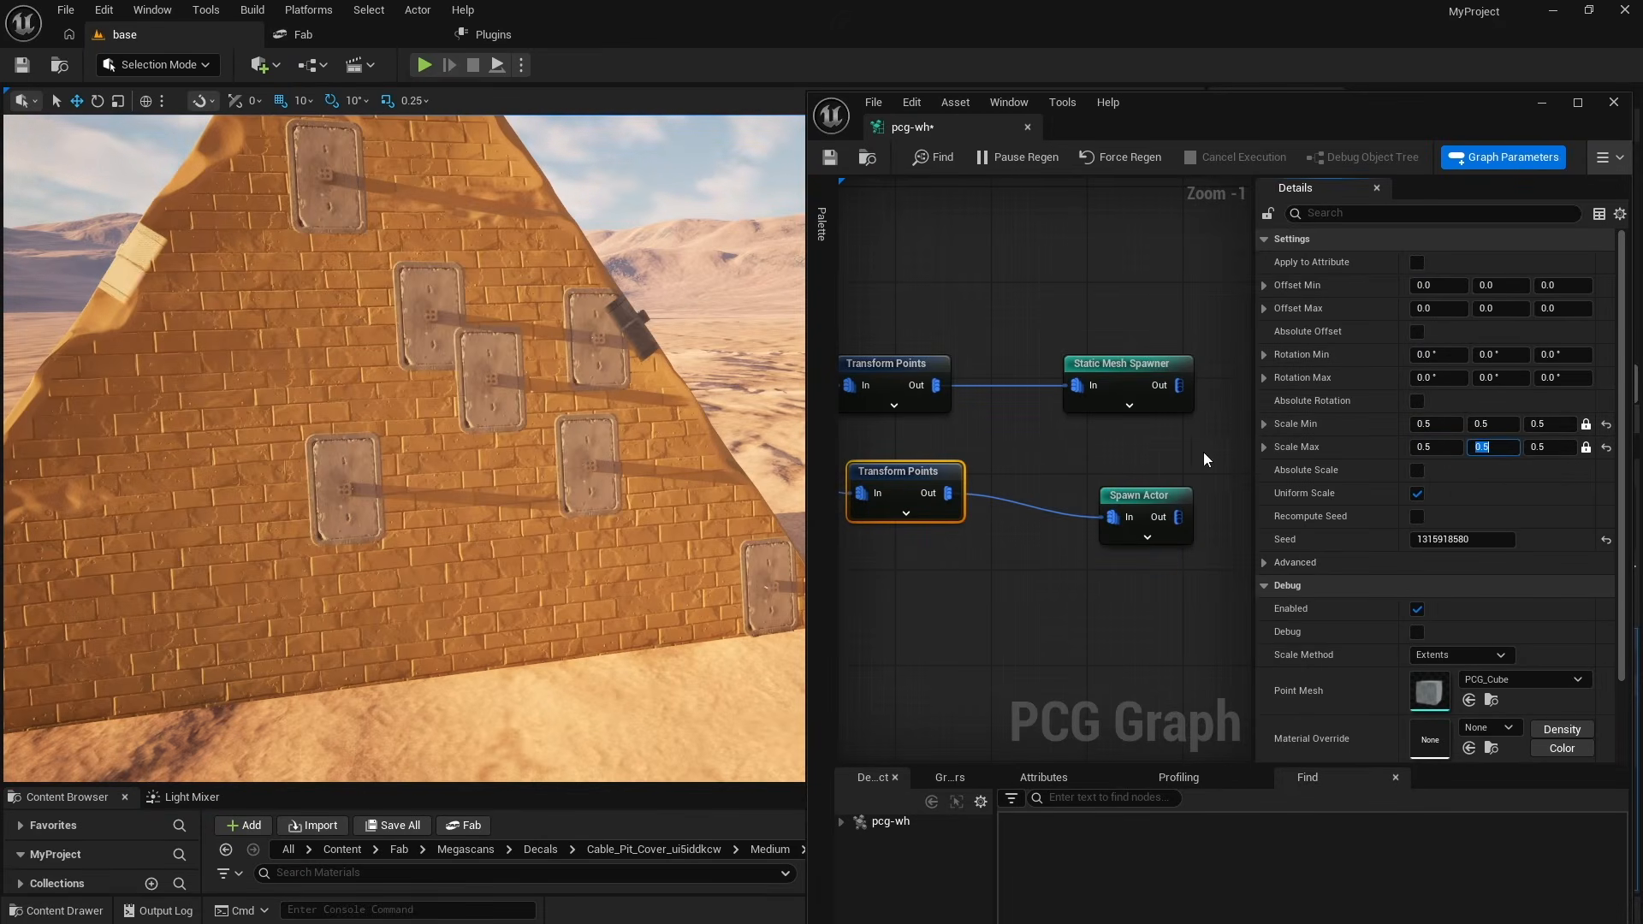
right_click_drag(507, 346, 560, 319)
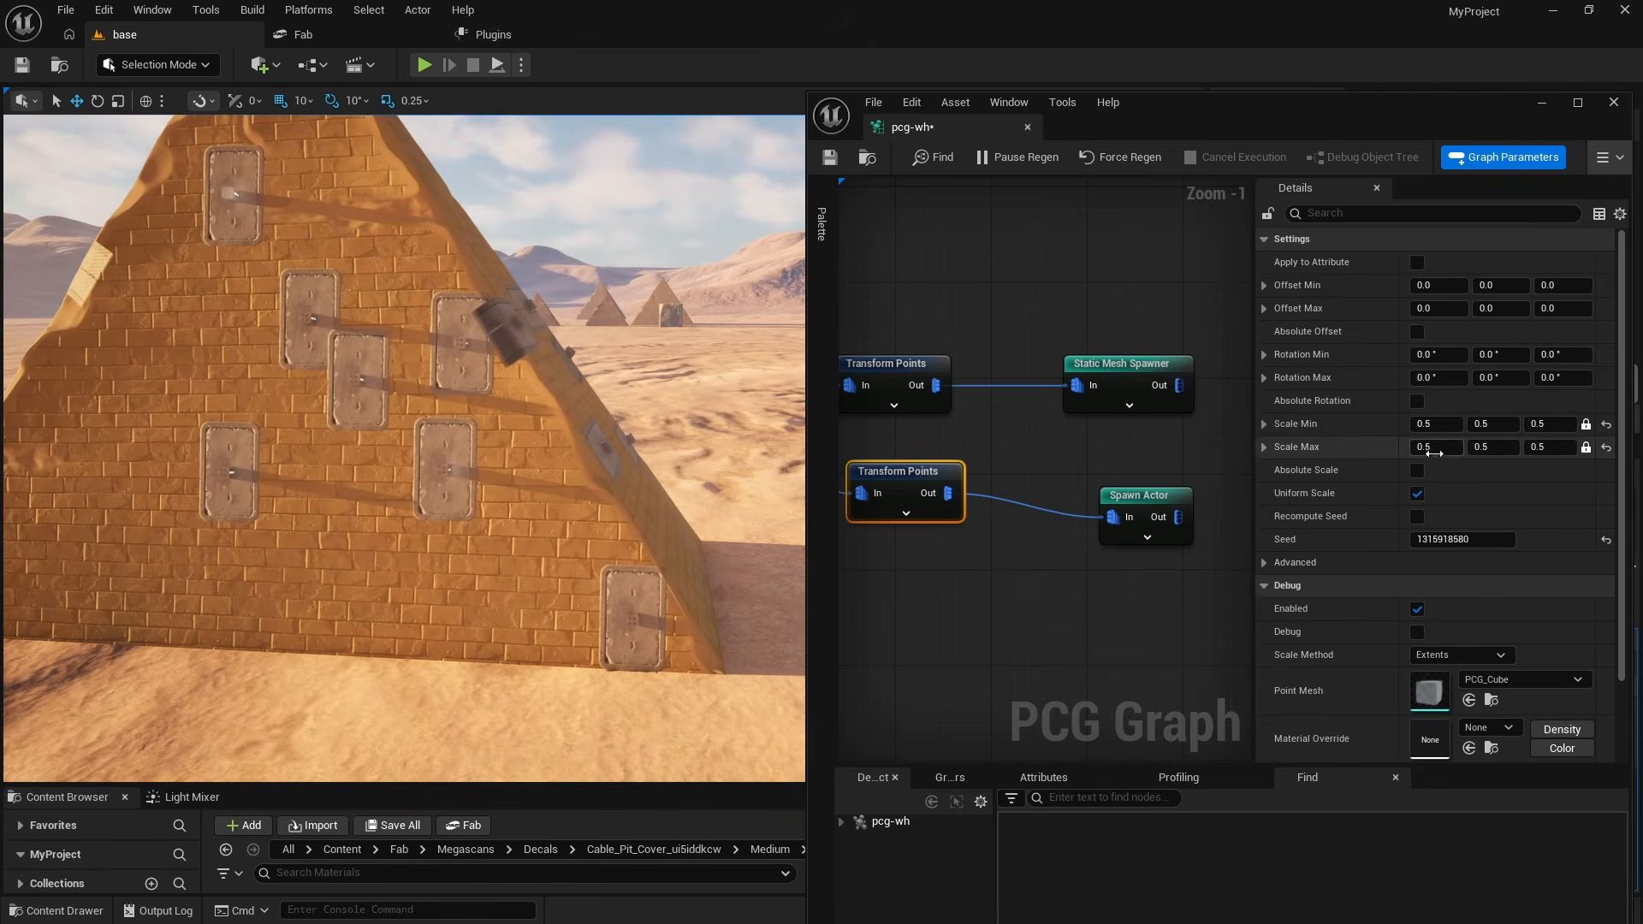
- Try 0.1 for that Transform Points node's minimum and maximum scale, and return both to 0.25
left_click(1431, 425)
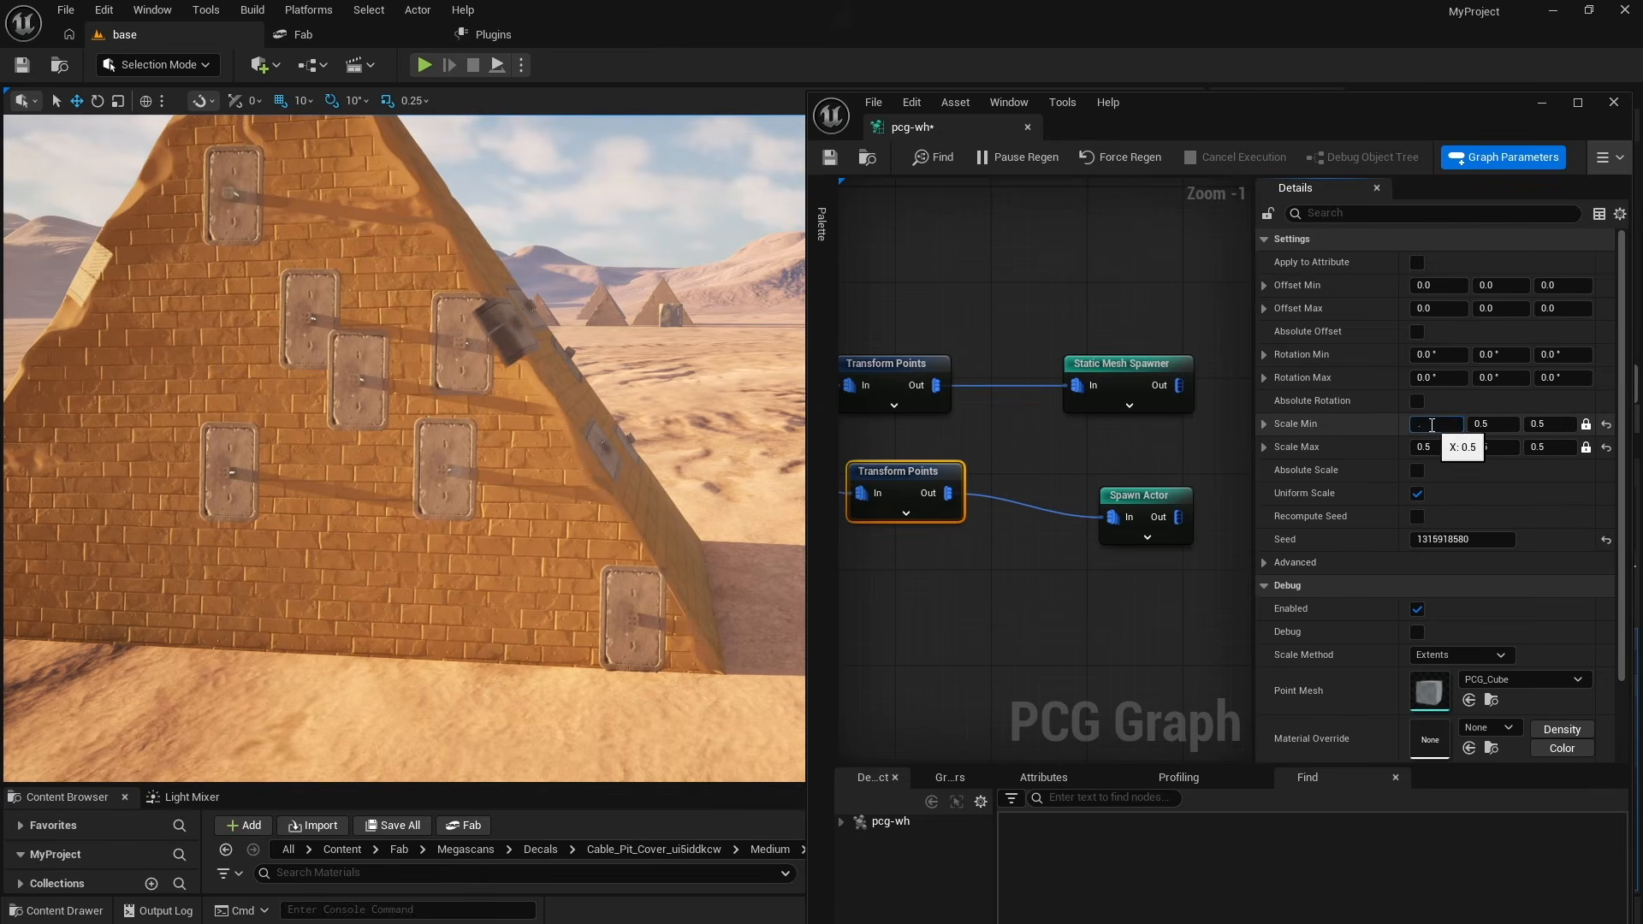
key("Return")
type("0.1")
key("Return")
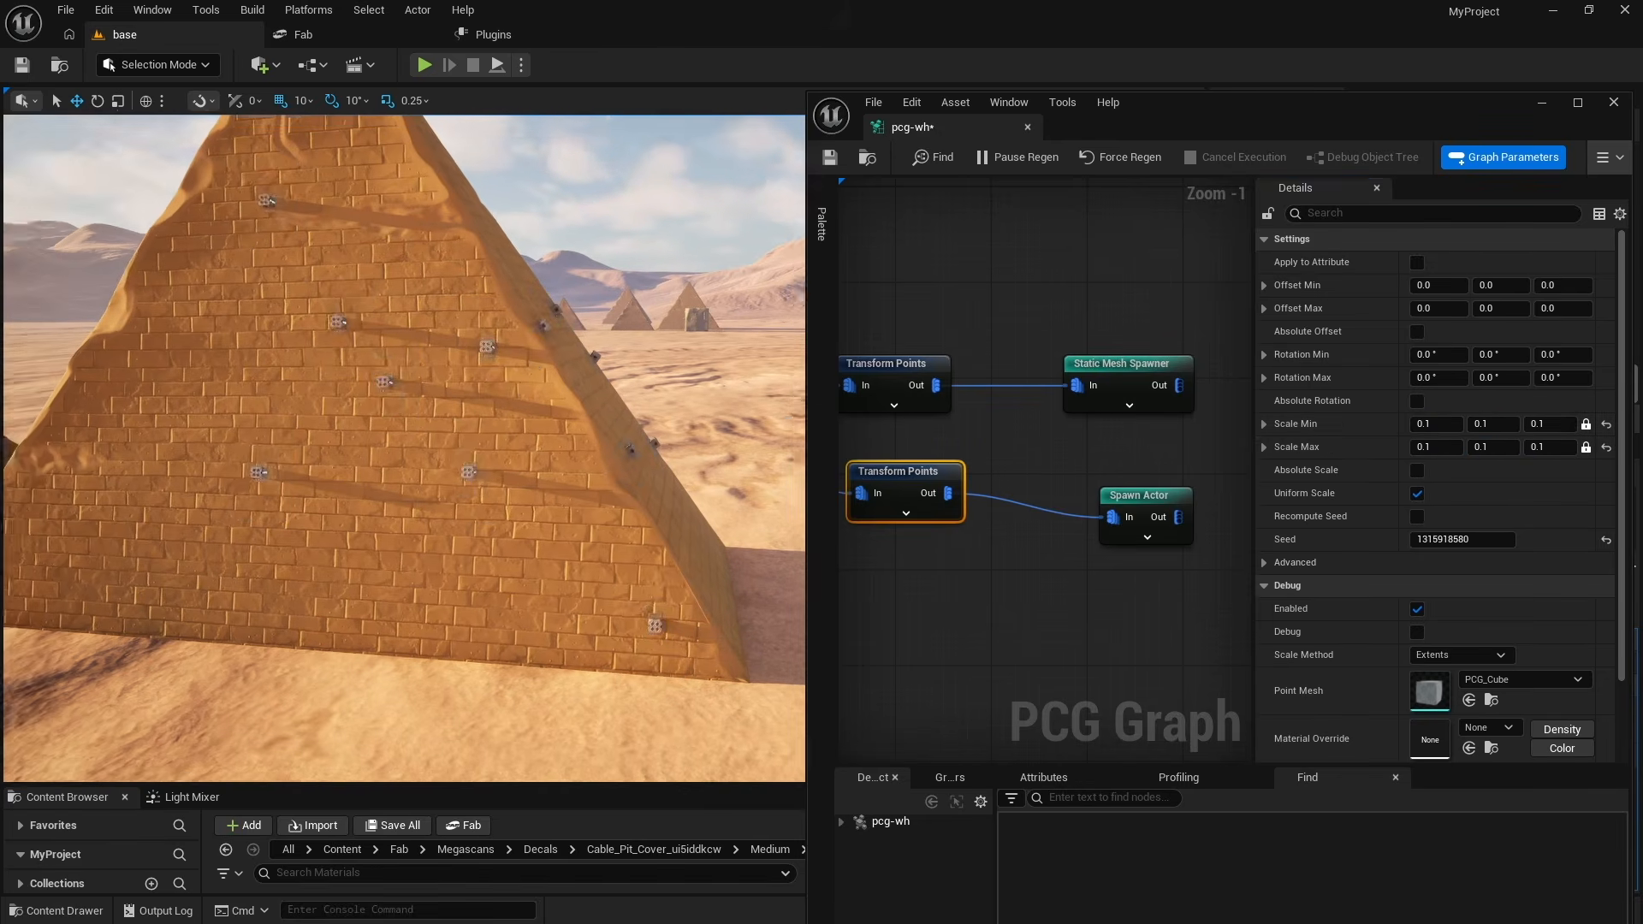
key("Tab")
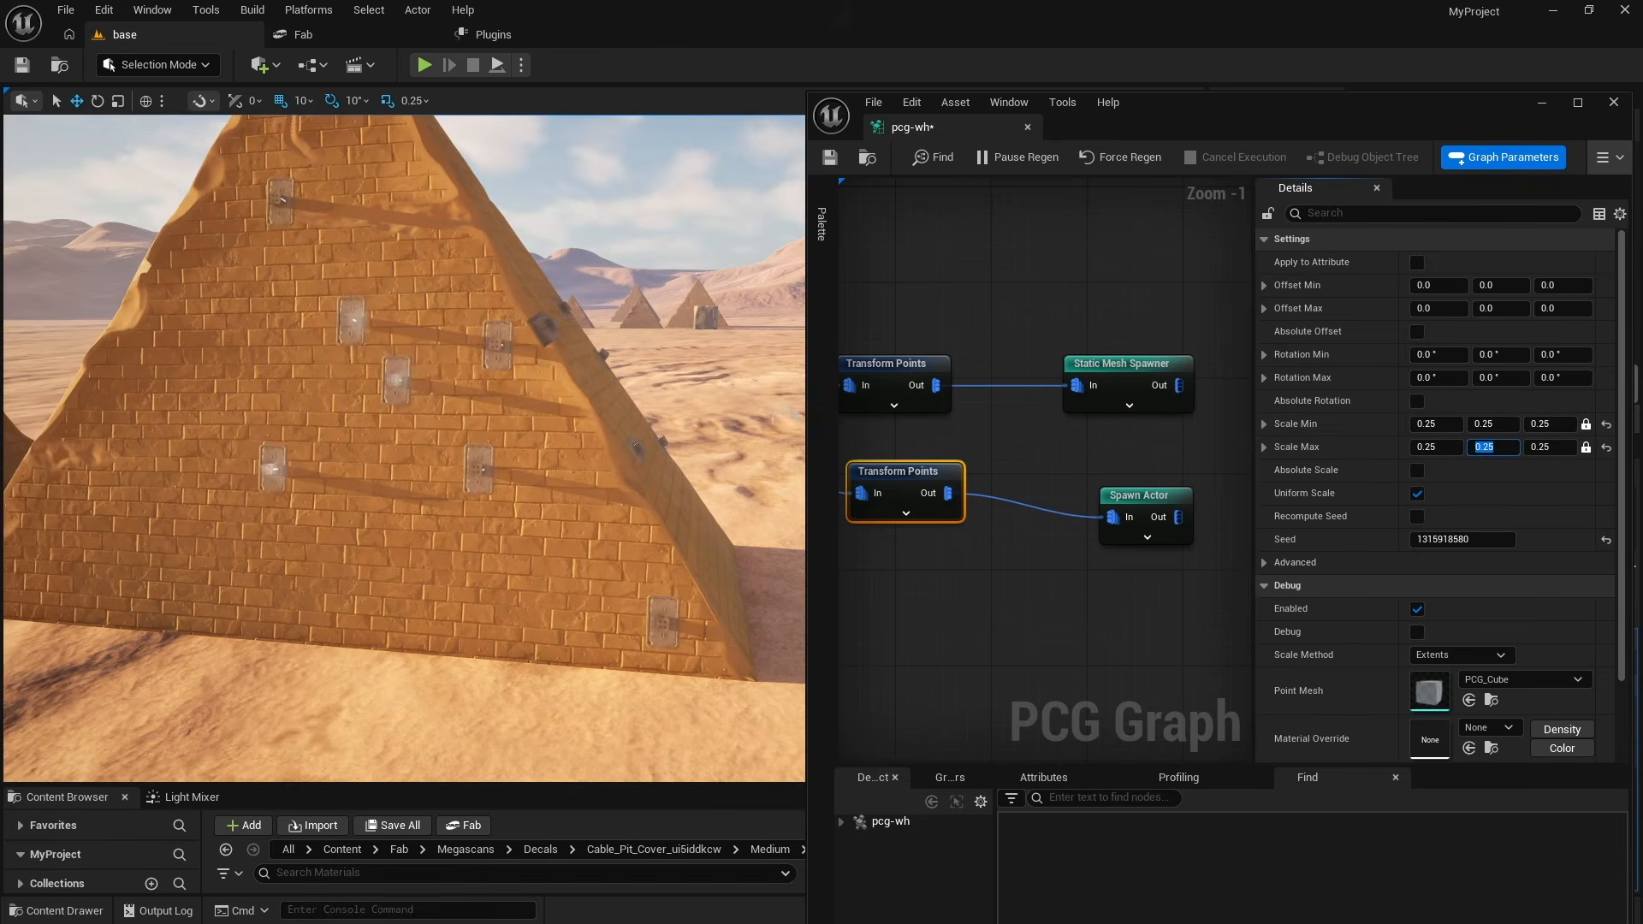
- Select the spawned decal overhanging the large pyramid's edge and move it along X, away from its mesh
right_click_drag(403, 447, 452, 438)
key("w")
key("s")
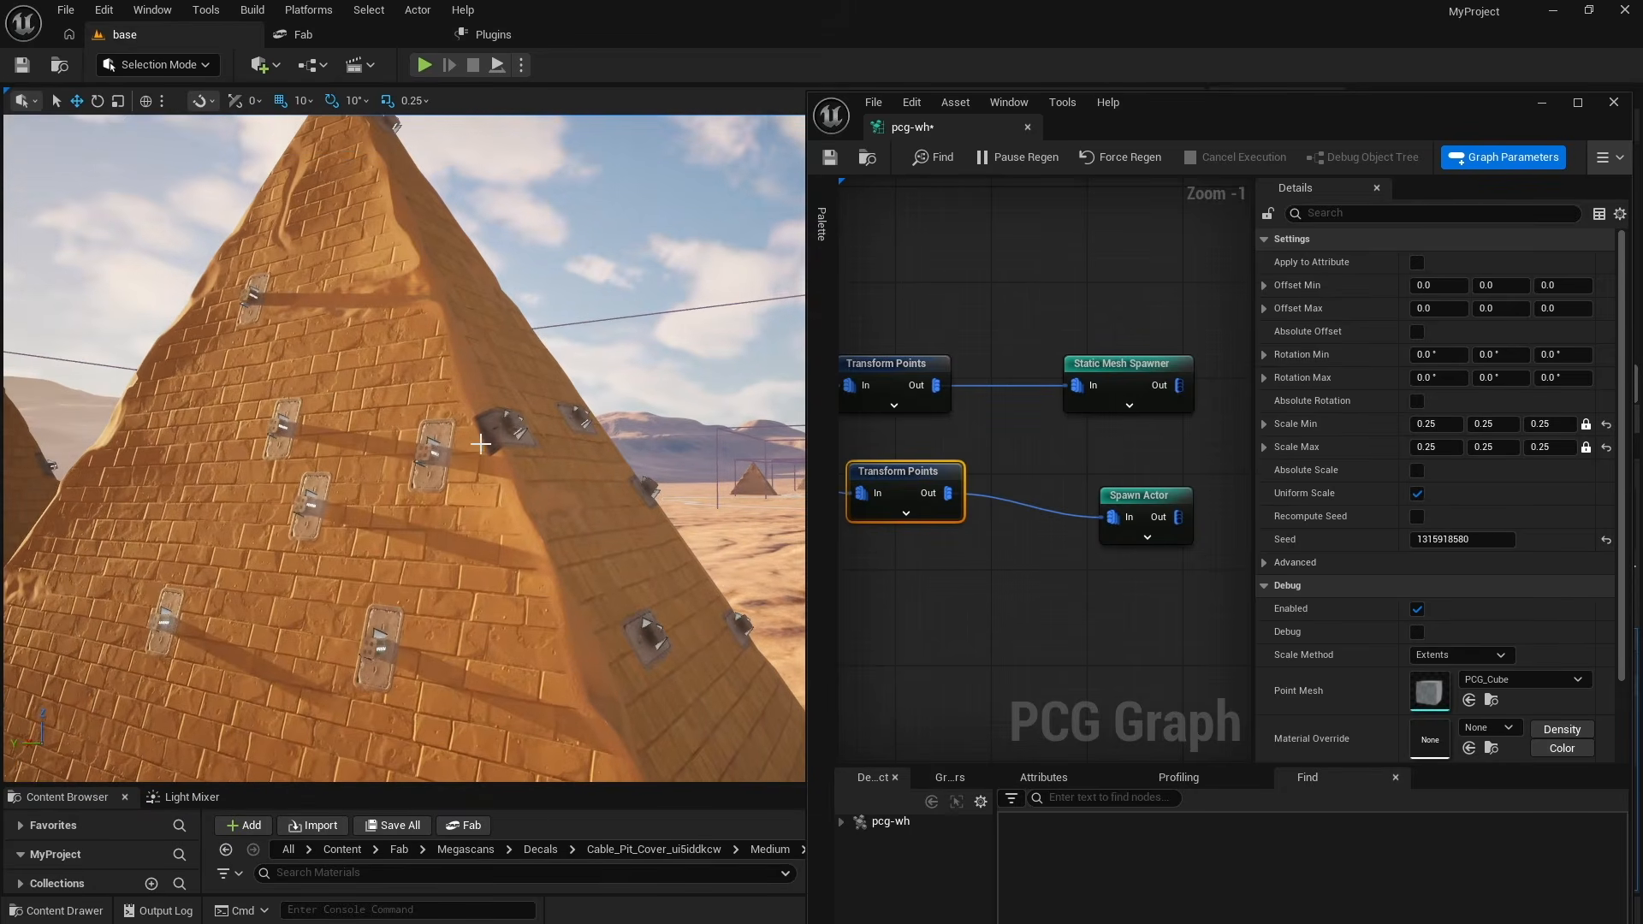
left_click(516, 429)
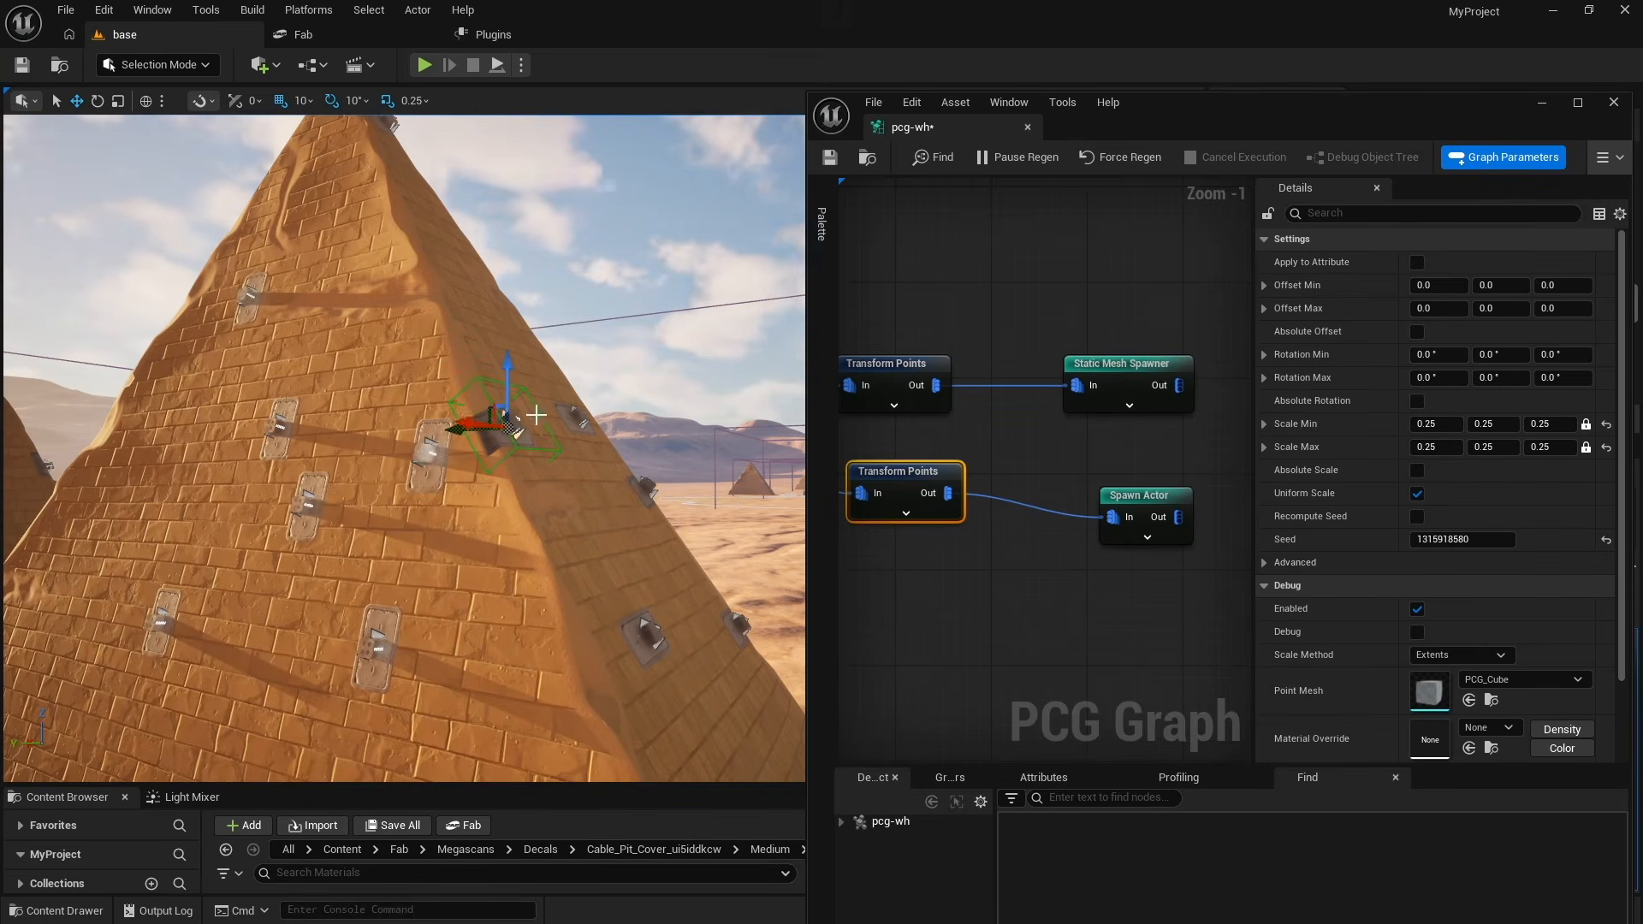
key("s")
right_click_drag(537, 415, 529, 415)
key("d")
key("w")
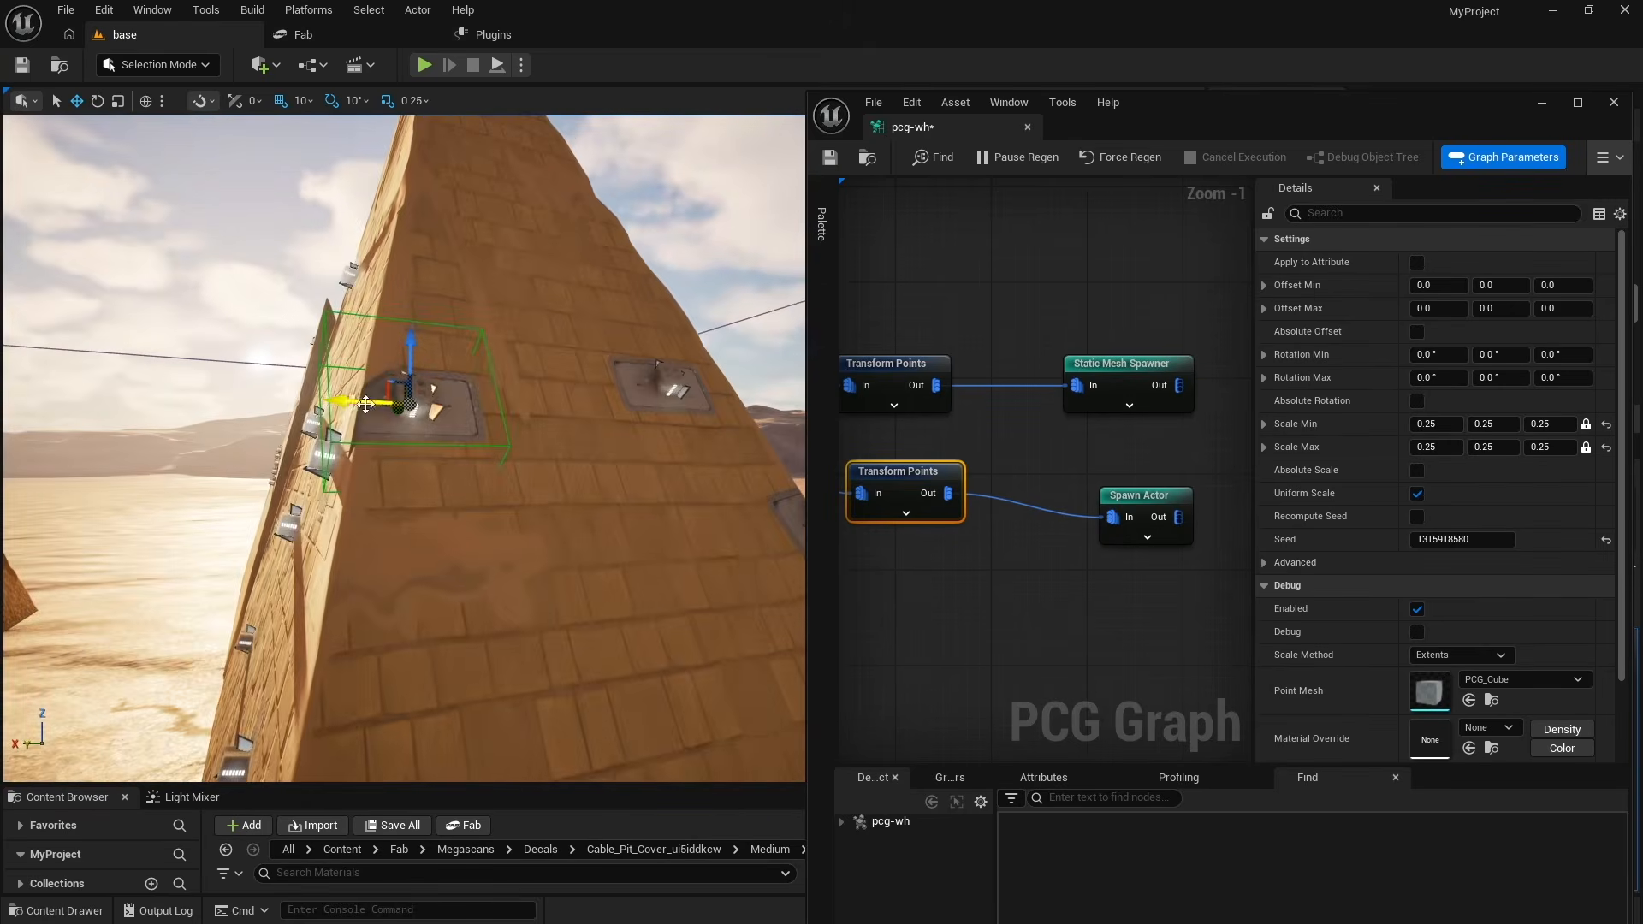
left_click_drag(426, 400, 459, 399)
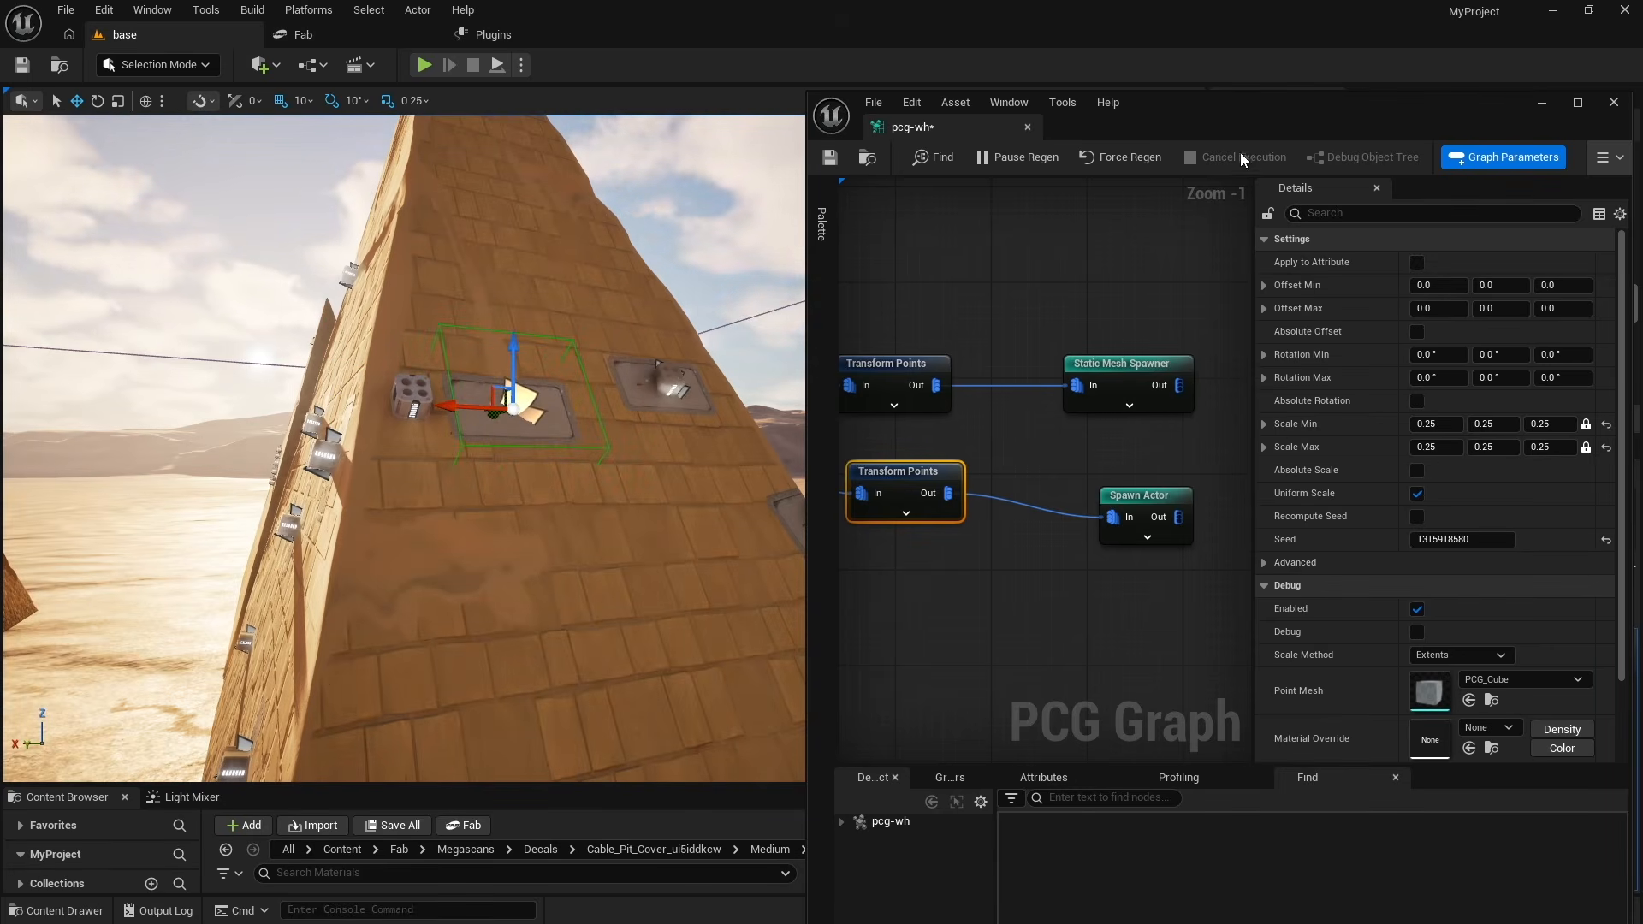
- Move the graph window aside, review the decal actors in the pcg-wh_Generated folder, and move the selected decal back to the pyramid's edge
left_click_drag(1238, 110, 557, 305)
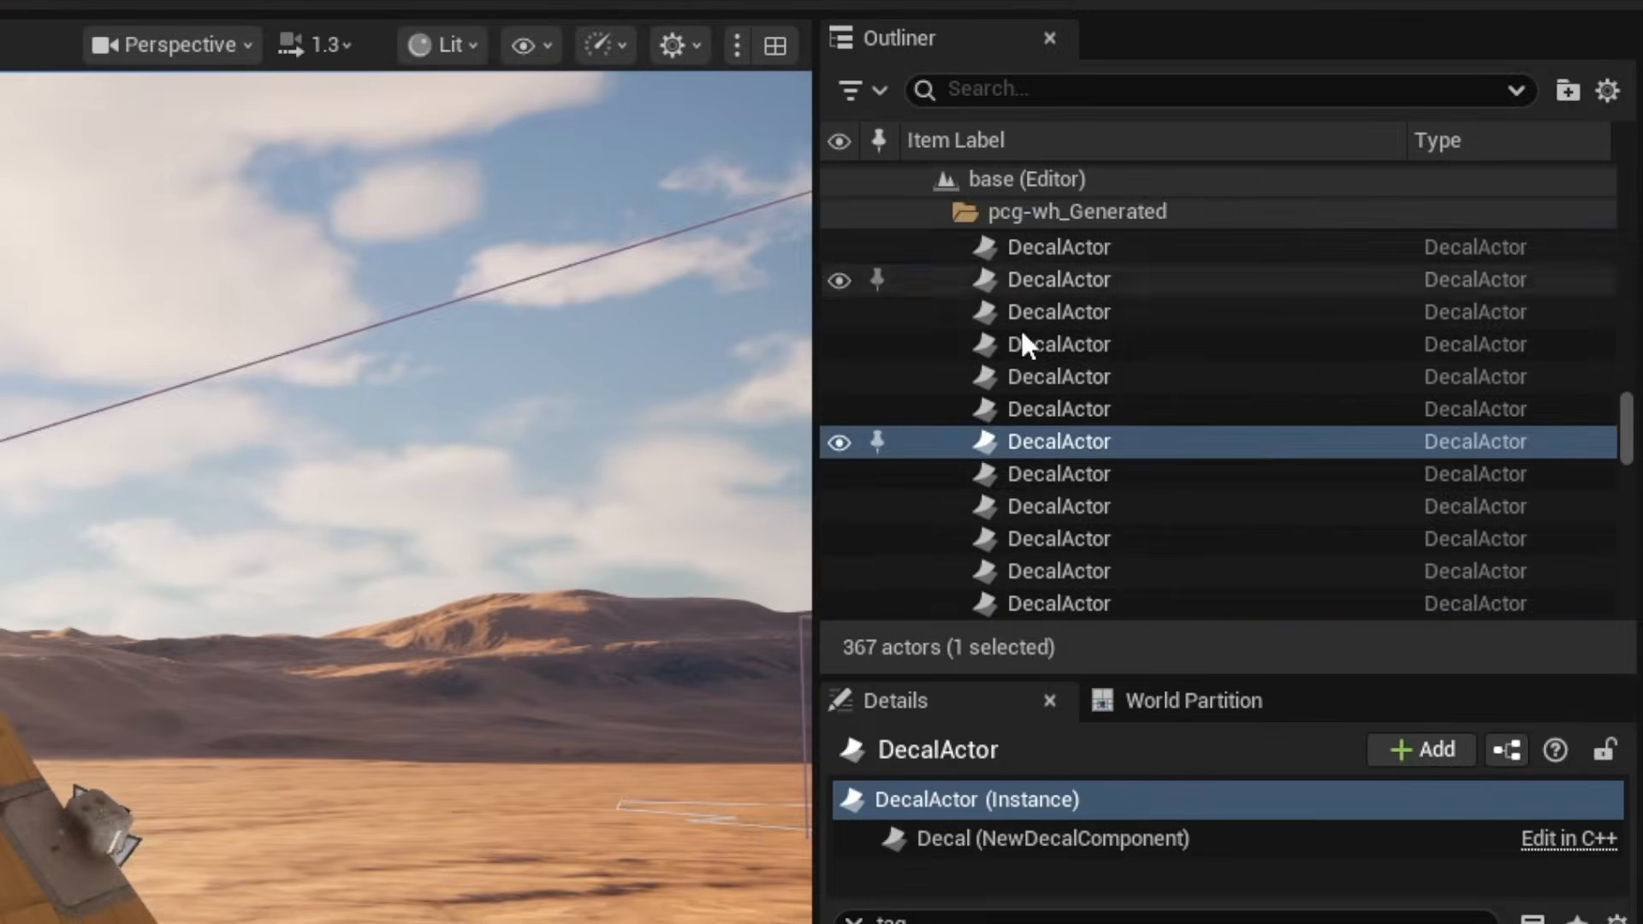
scroll(1023, 402, "up", 5)
scroll(1013, 377, "down", 2)
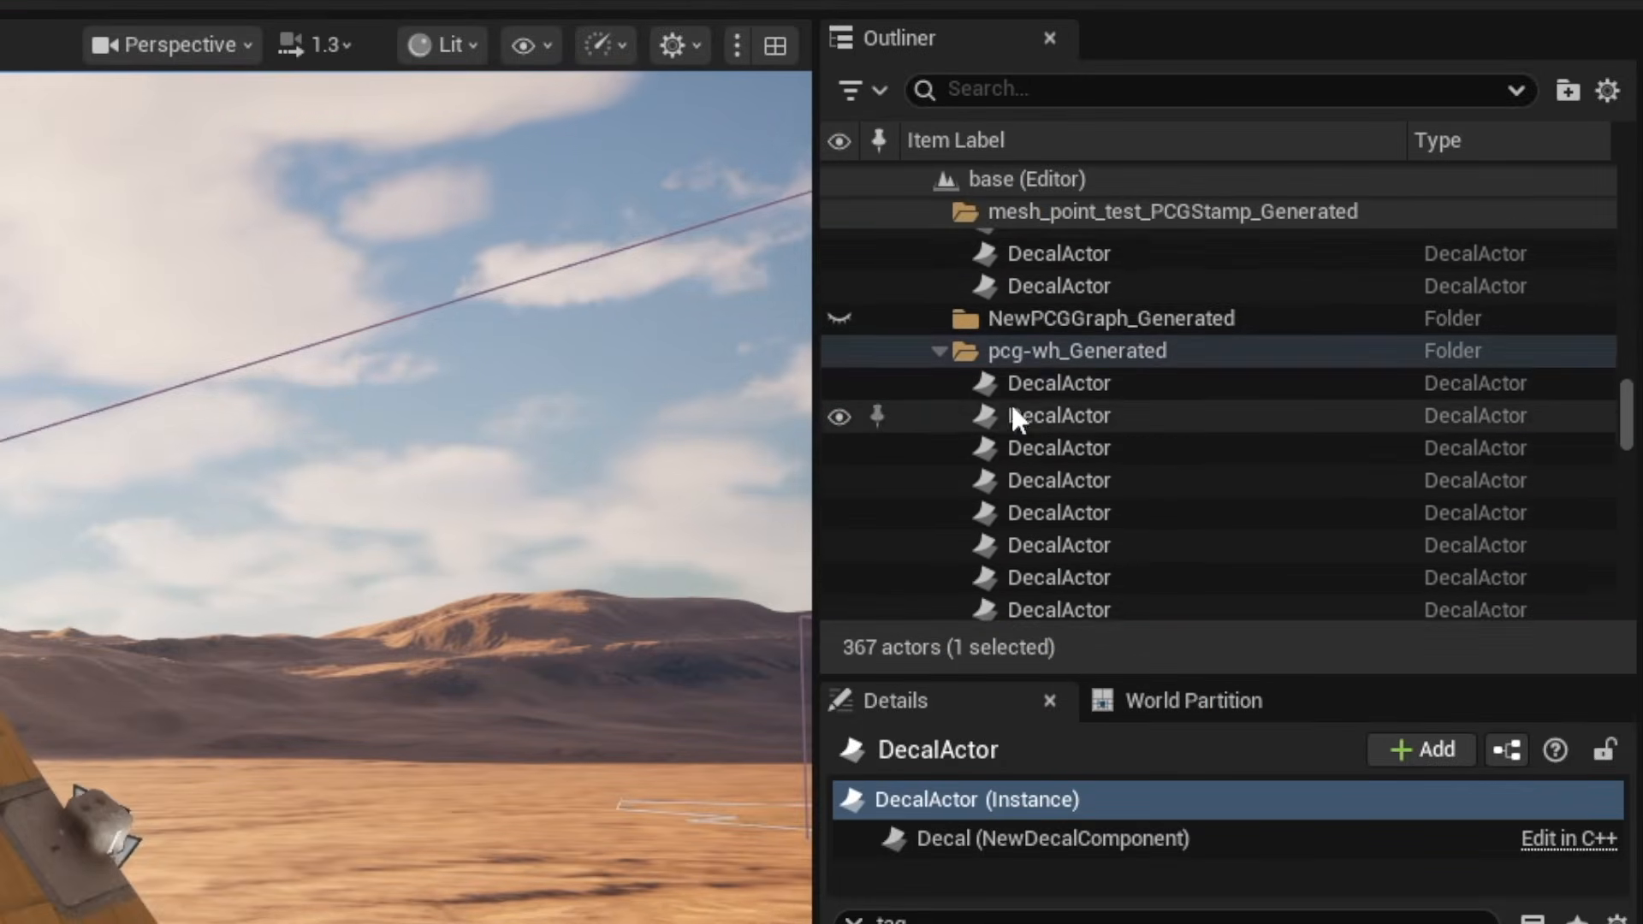
scroll(1007, 412, "down", 2)
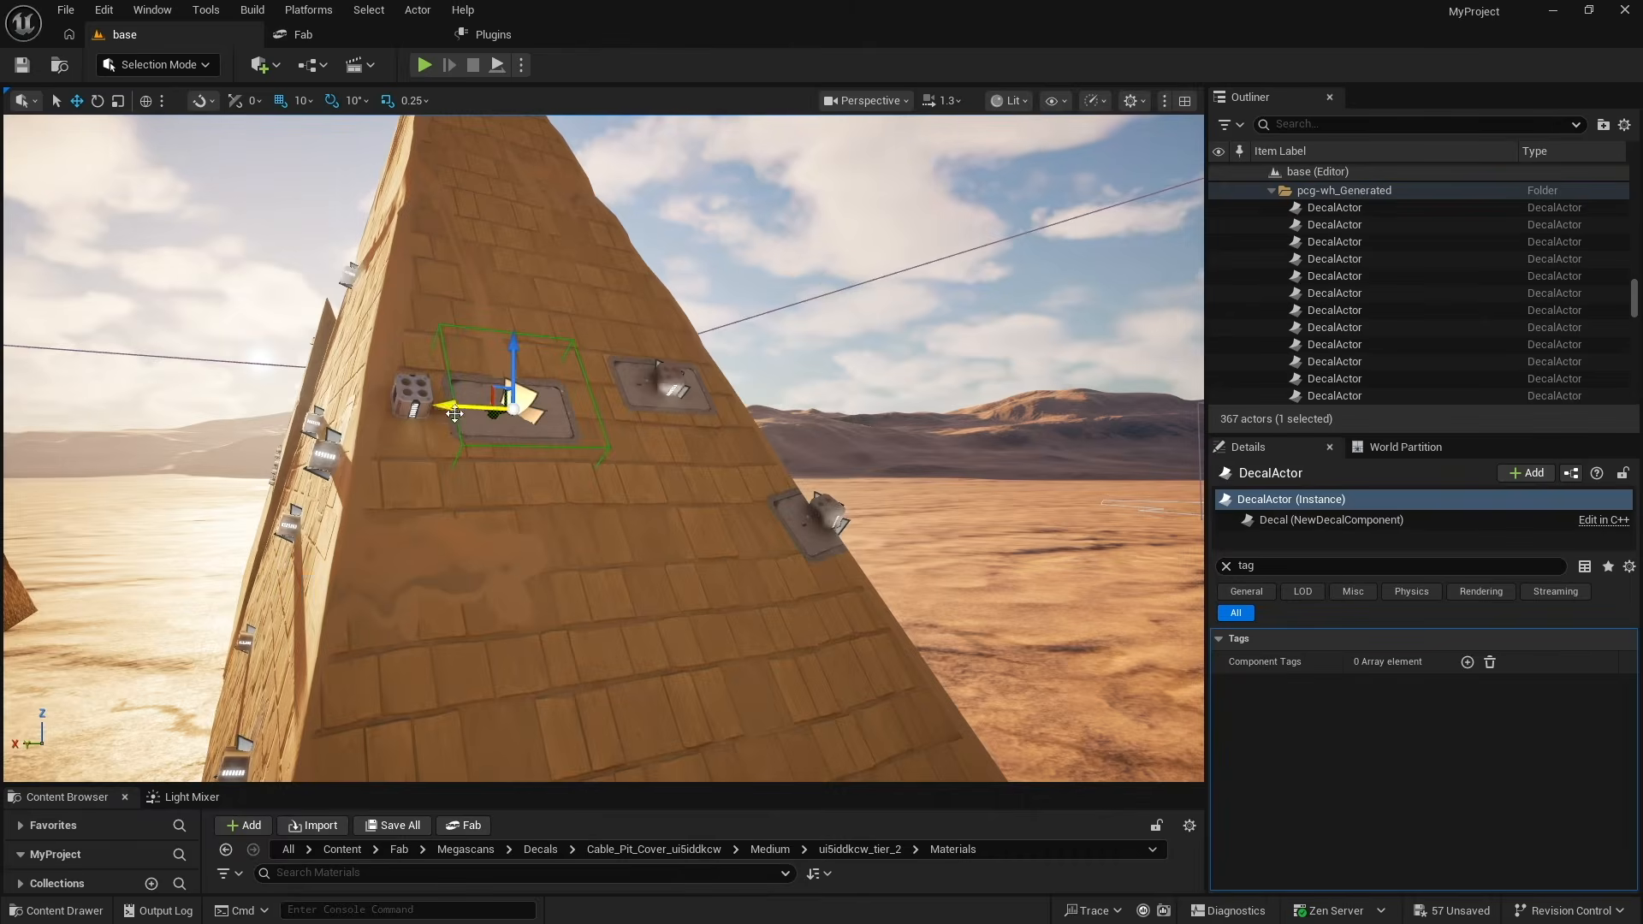
left_click_drag(446, 408, 326, 416)
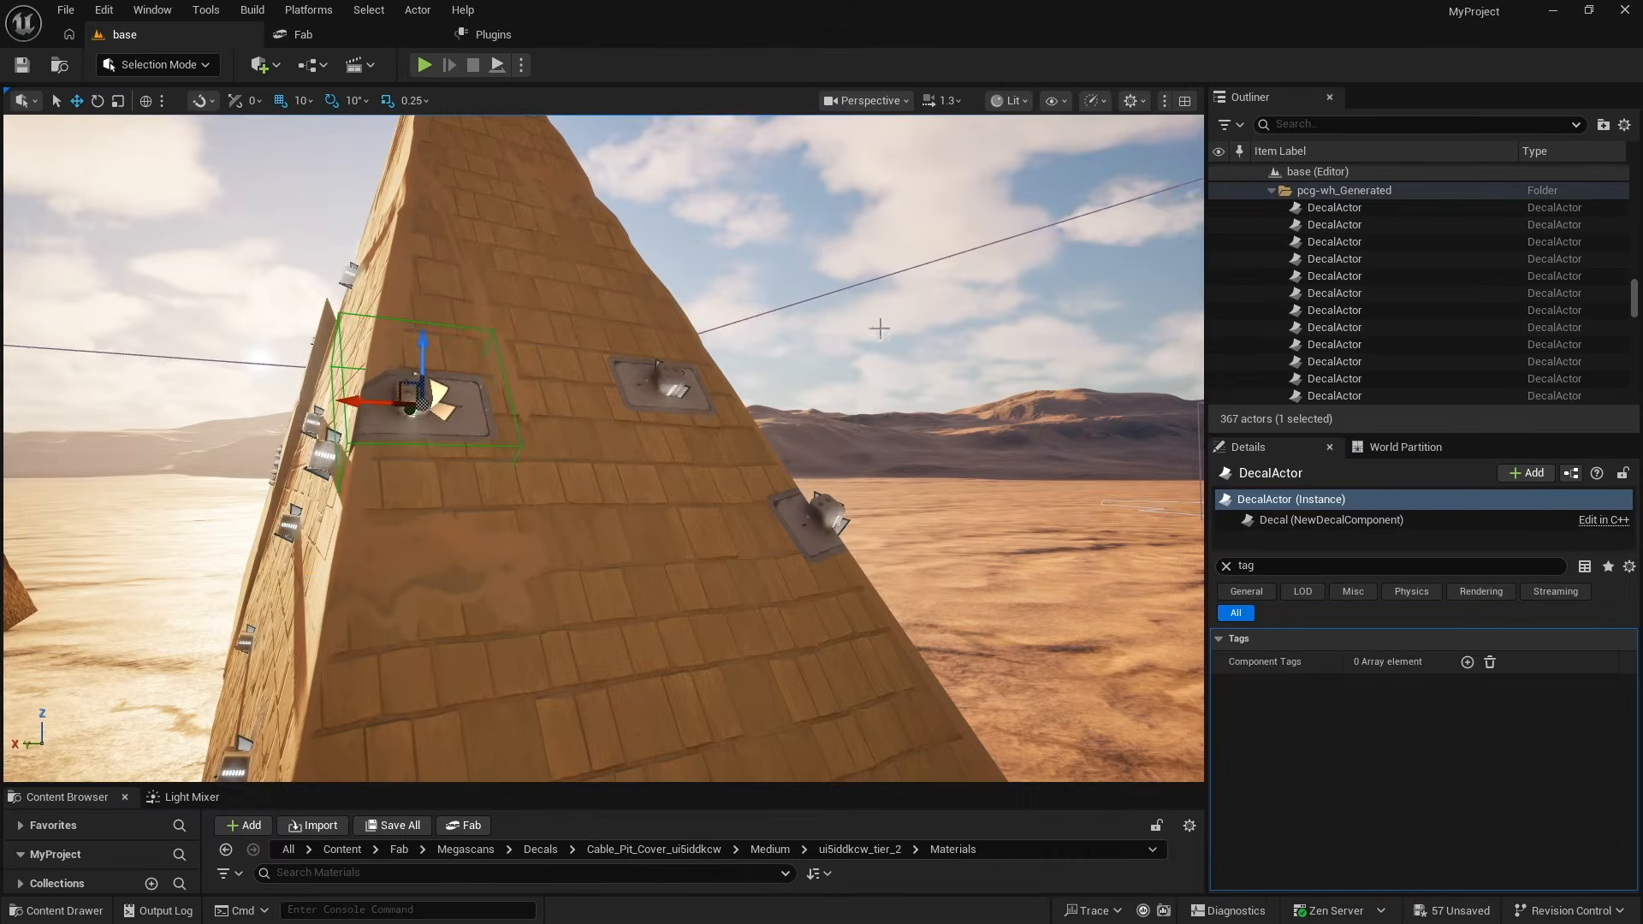
- Delete the pcg-wh PCG volume that holds the spawned meshes, leaving the decal actors in the level
left_click(826, 511)
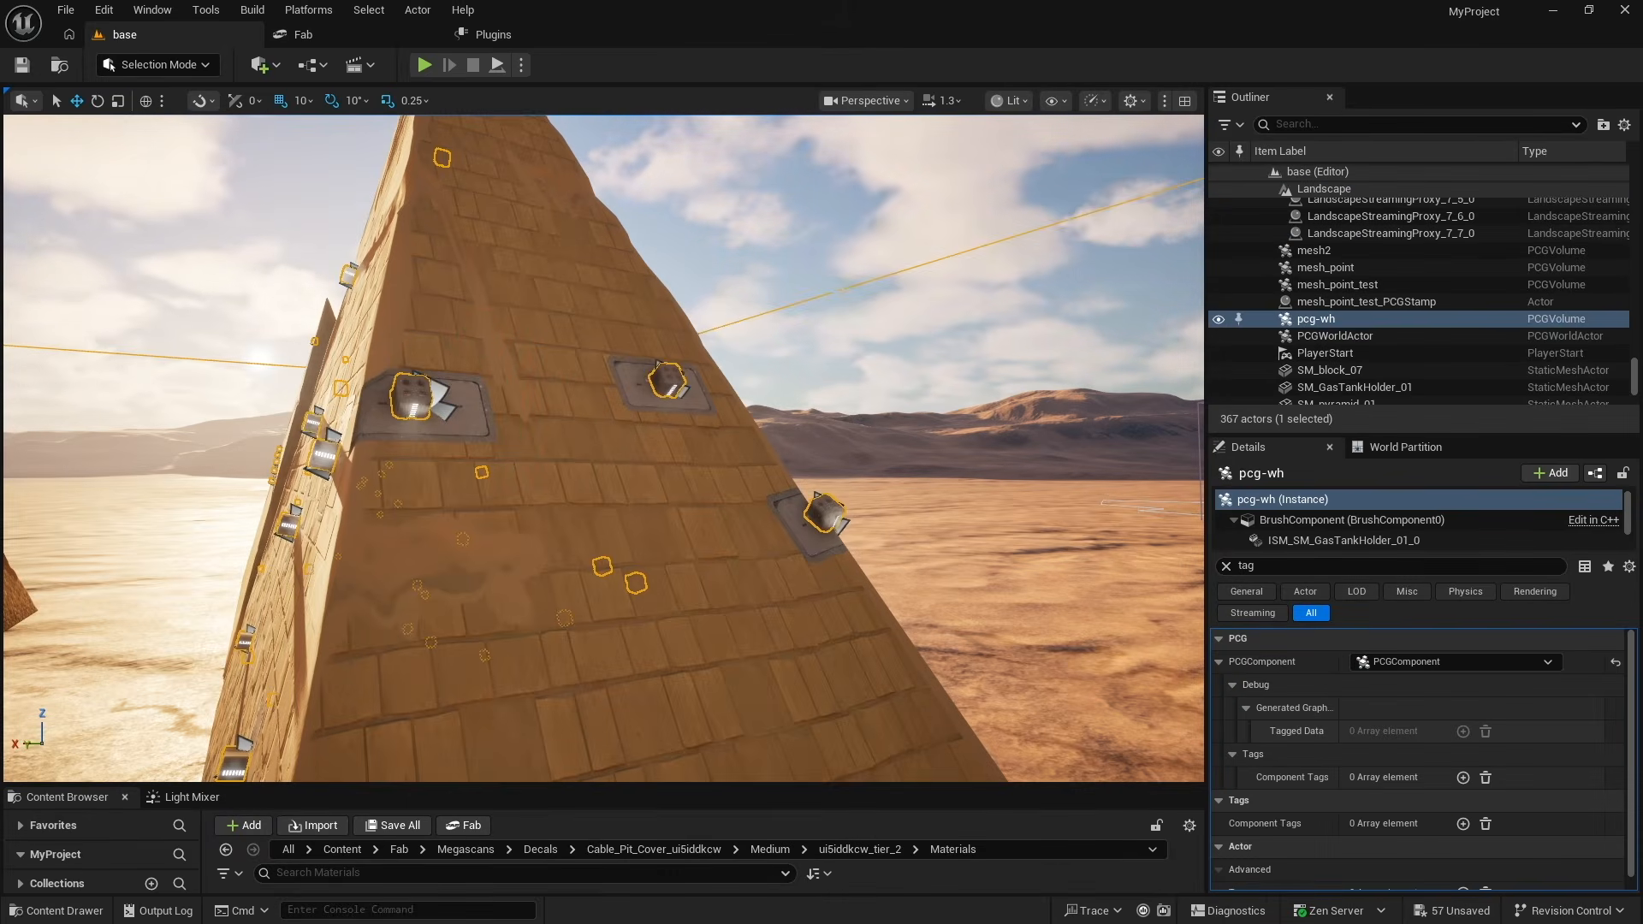
key("Delete")
key("a")
right_click_drag(356, 422, 513, 417)
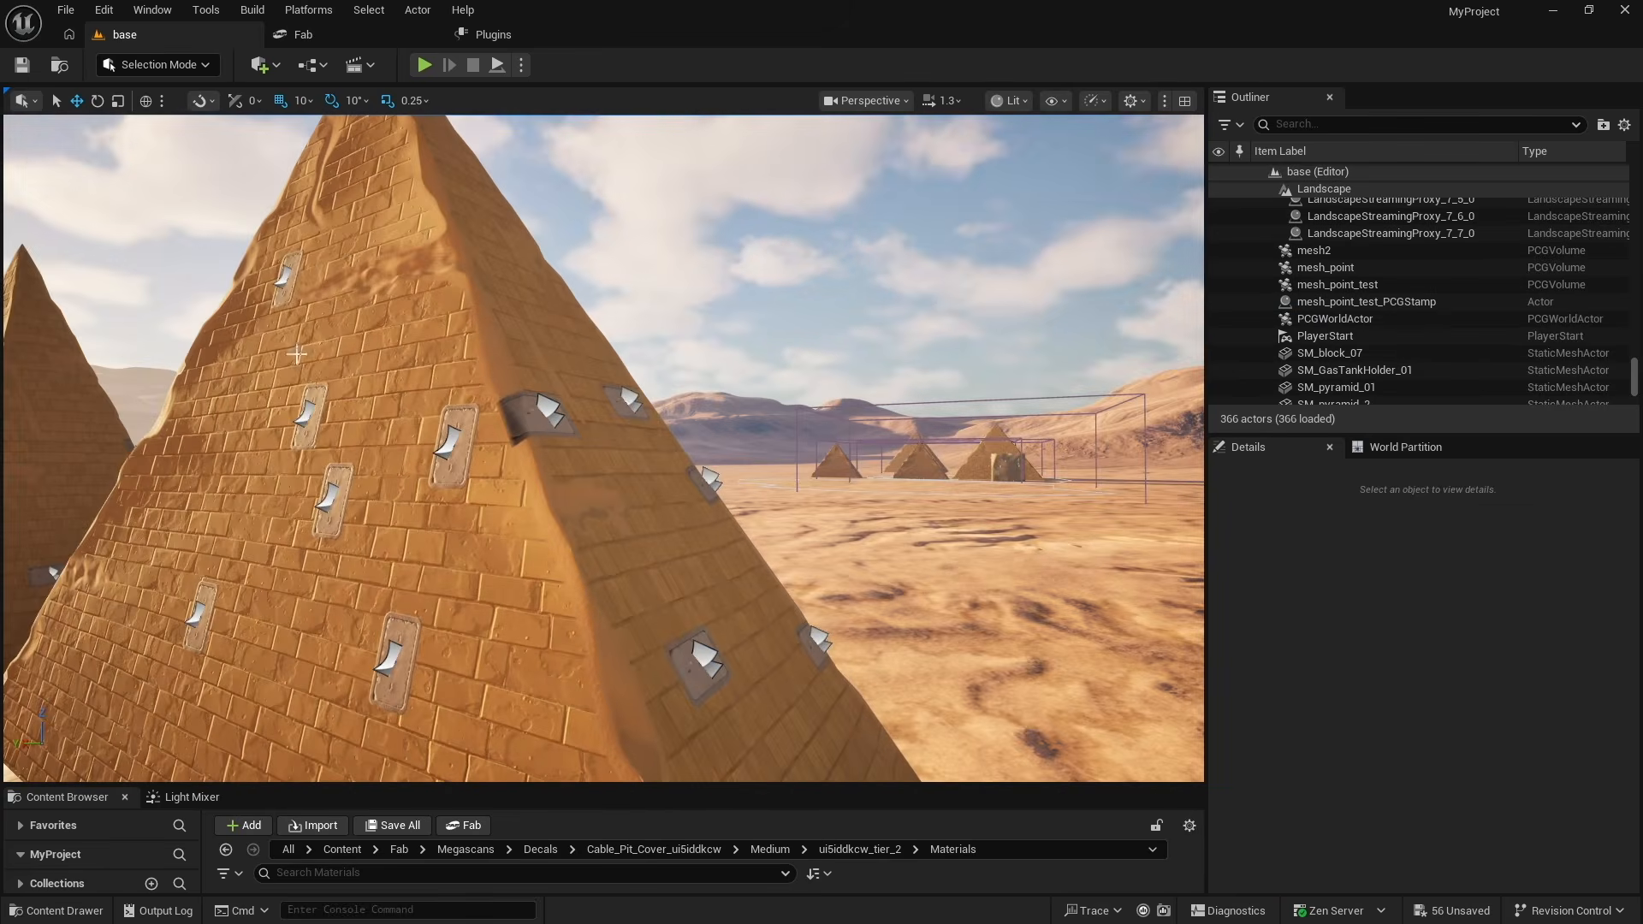
- Delete the large pyramid SM_pyramid_6, look at the remaining decal actors, and undo the deletion
left_click(392, 356)
key("Delete")
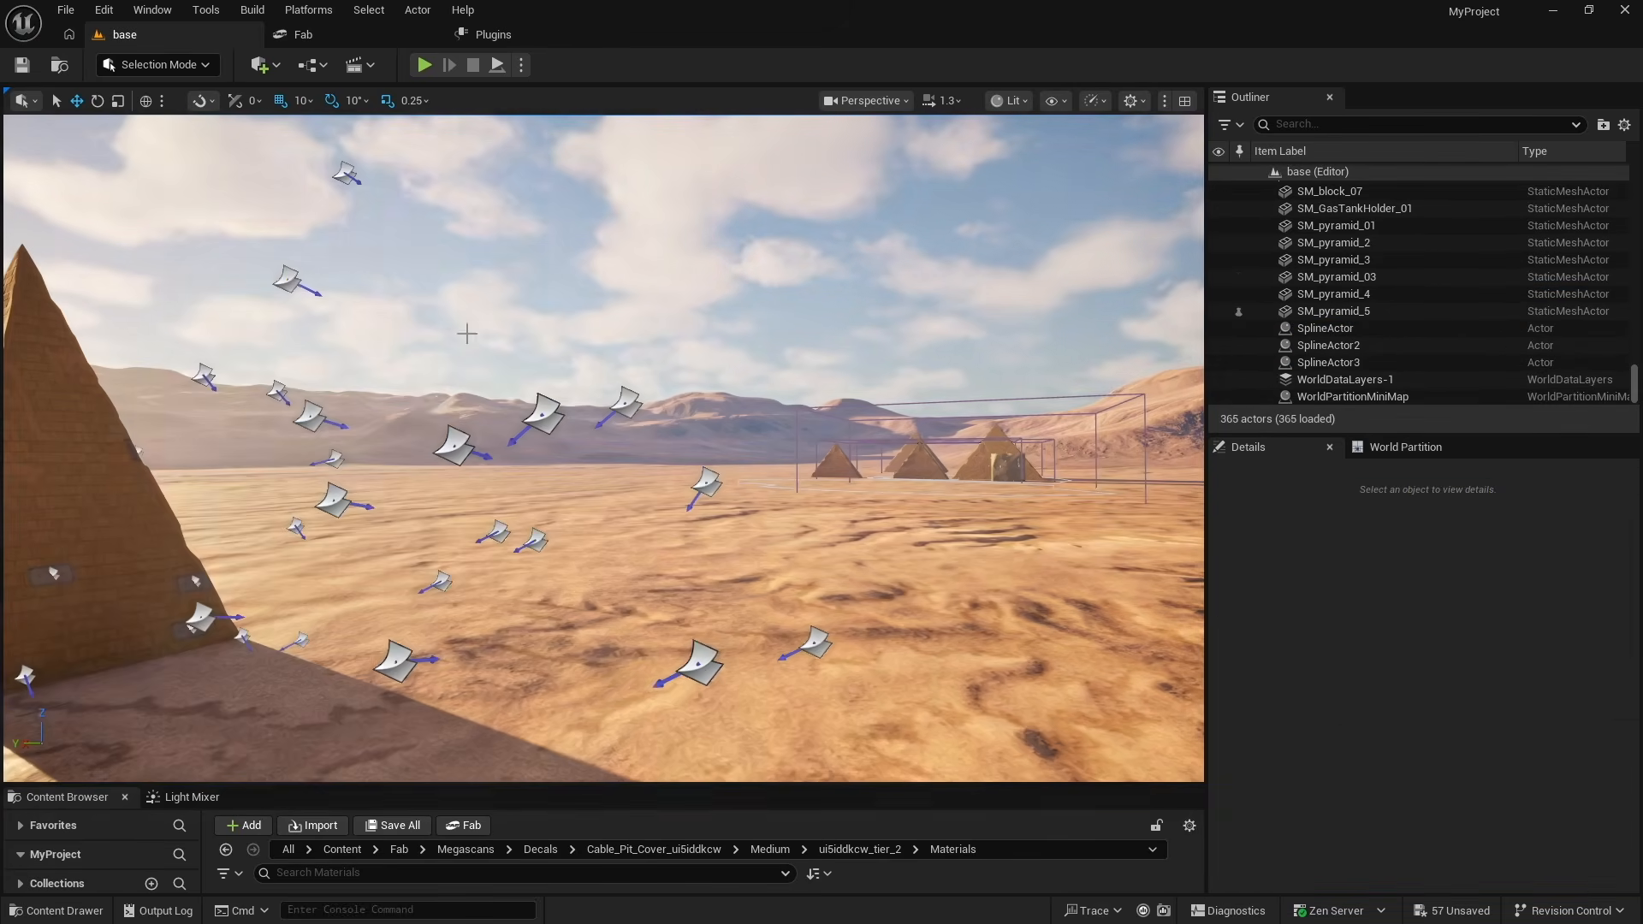
right_click_drag(470, 346, 539, 397)
key("w")
key("a")
key("s")
key("ctrl+z")
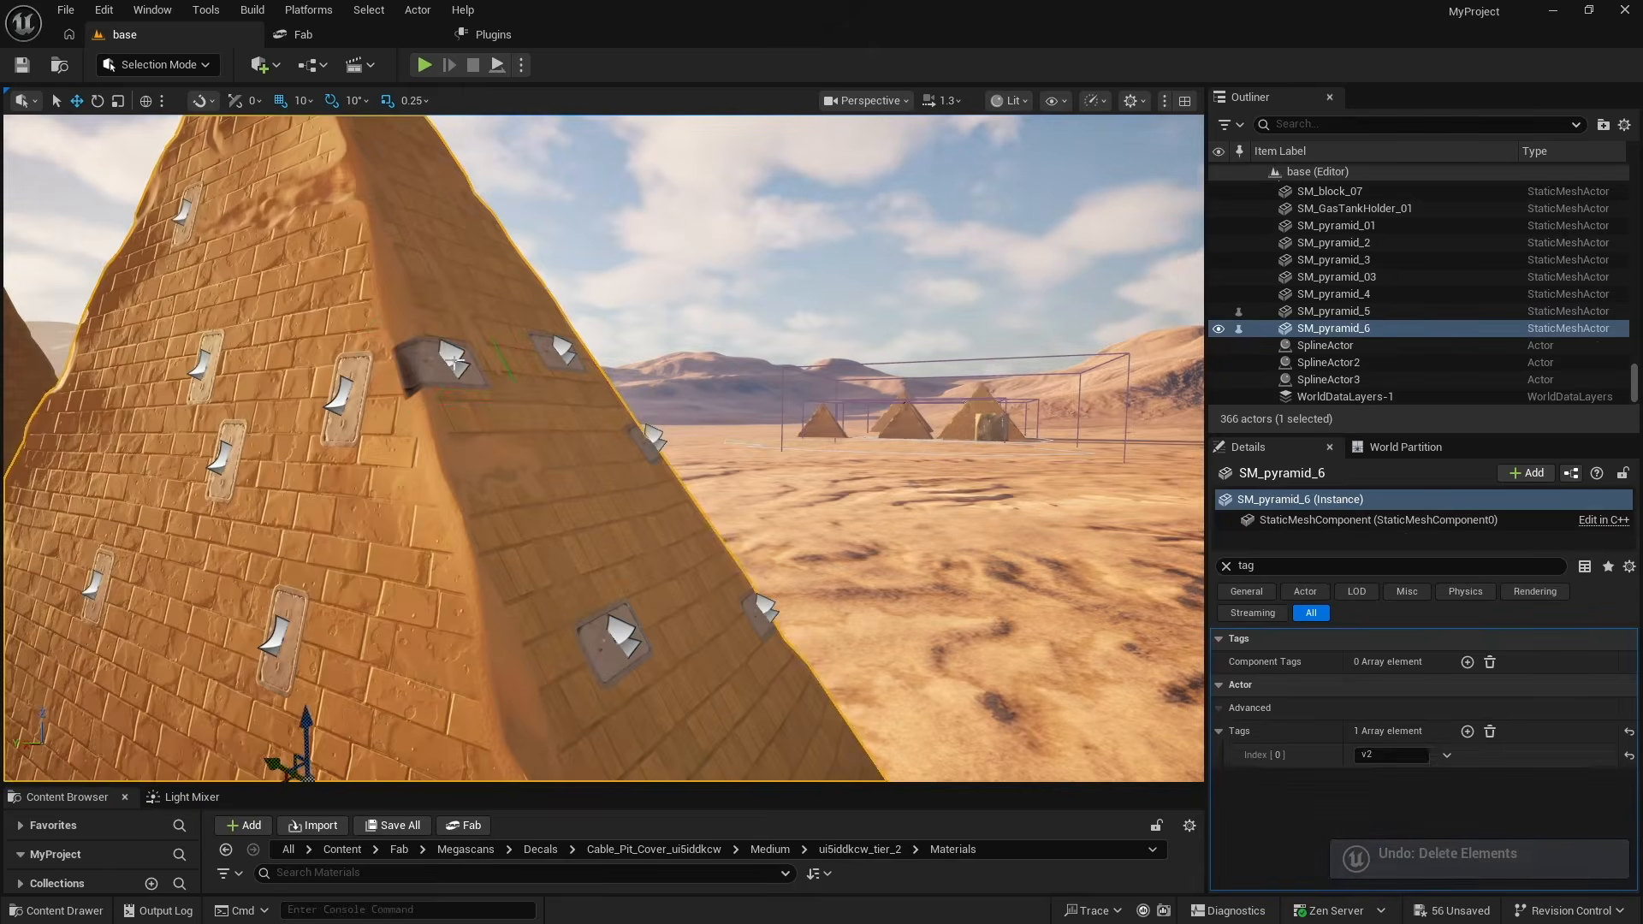
- Delete the decal actor that overlaps the large pyramid's edge
left_click(452, 359)
key("Delete")
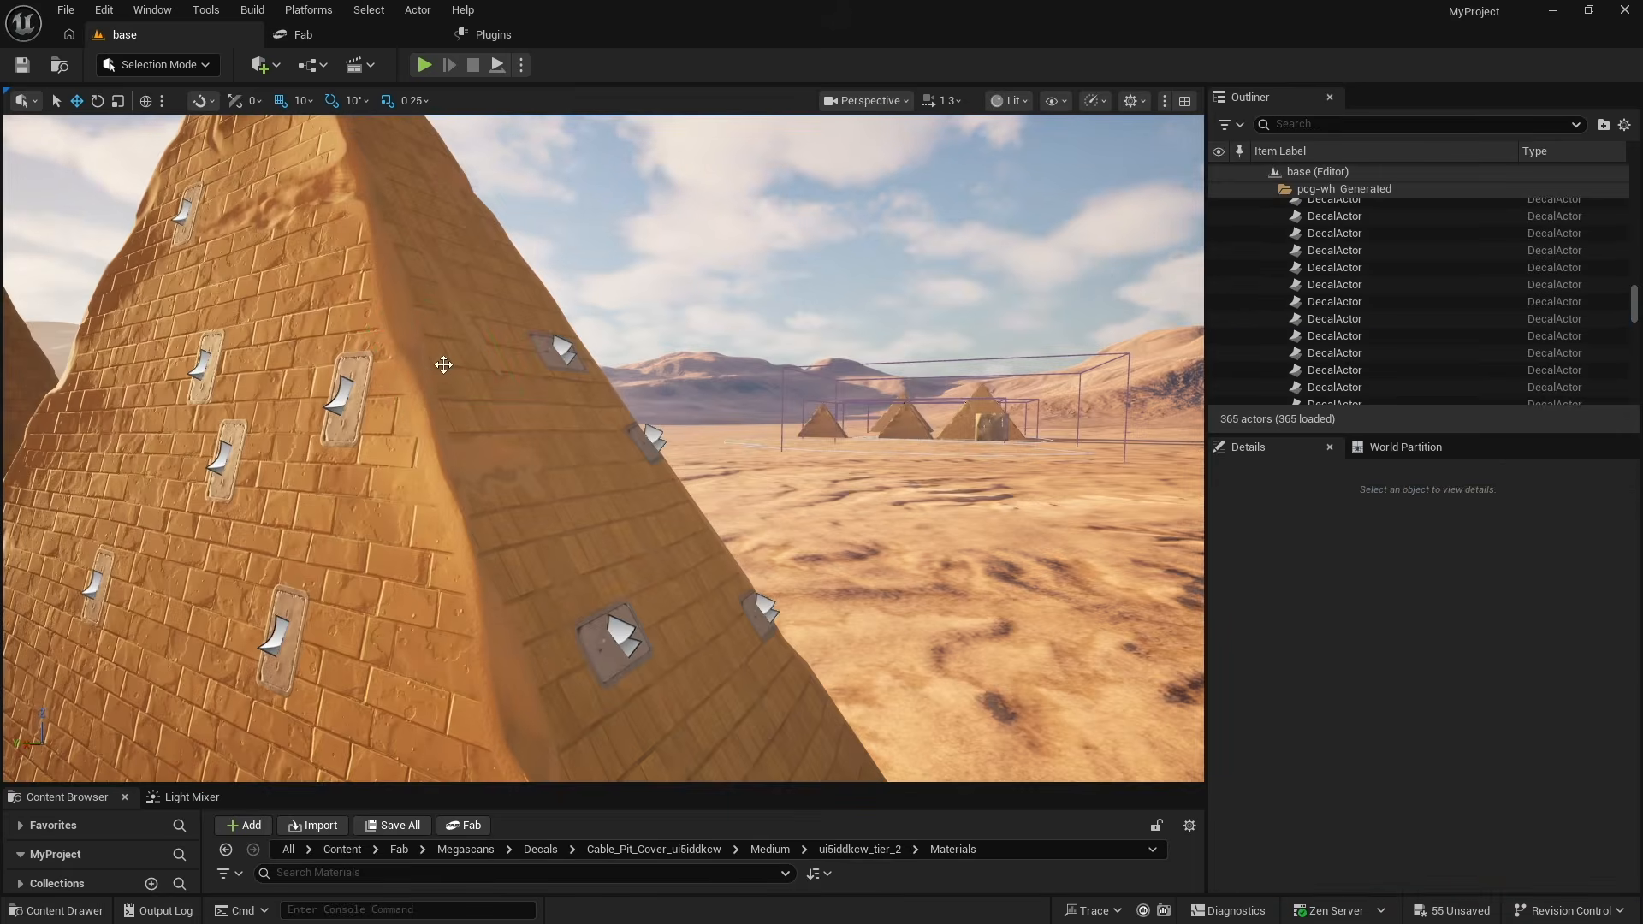
right_click_drag(443, 364, 668, 382)
- Undo the deletions of the edge decal and the pcg-wh volume
key("ctrl+z")
key("ctrl+z")
key("ctrl+z")
key("ctrl+z")
- Select the decal at the pyramid's edge and survey the pyramids and the grass area in the level
left_click(764, 319)
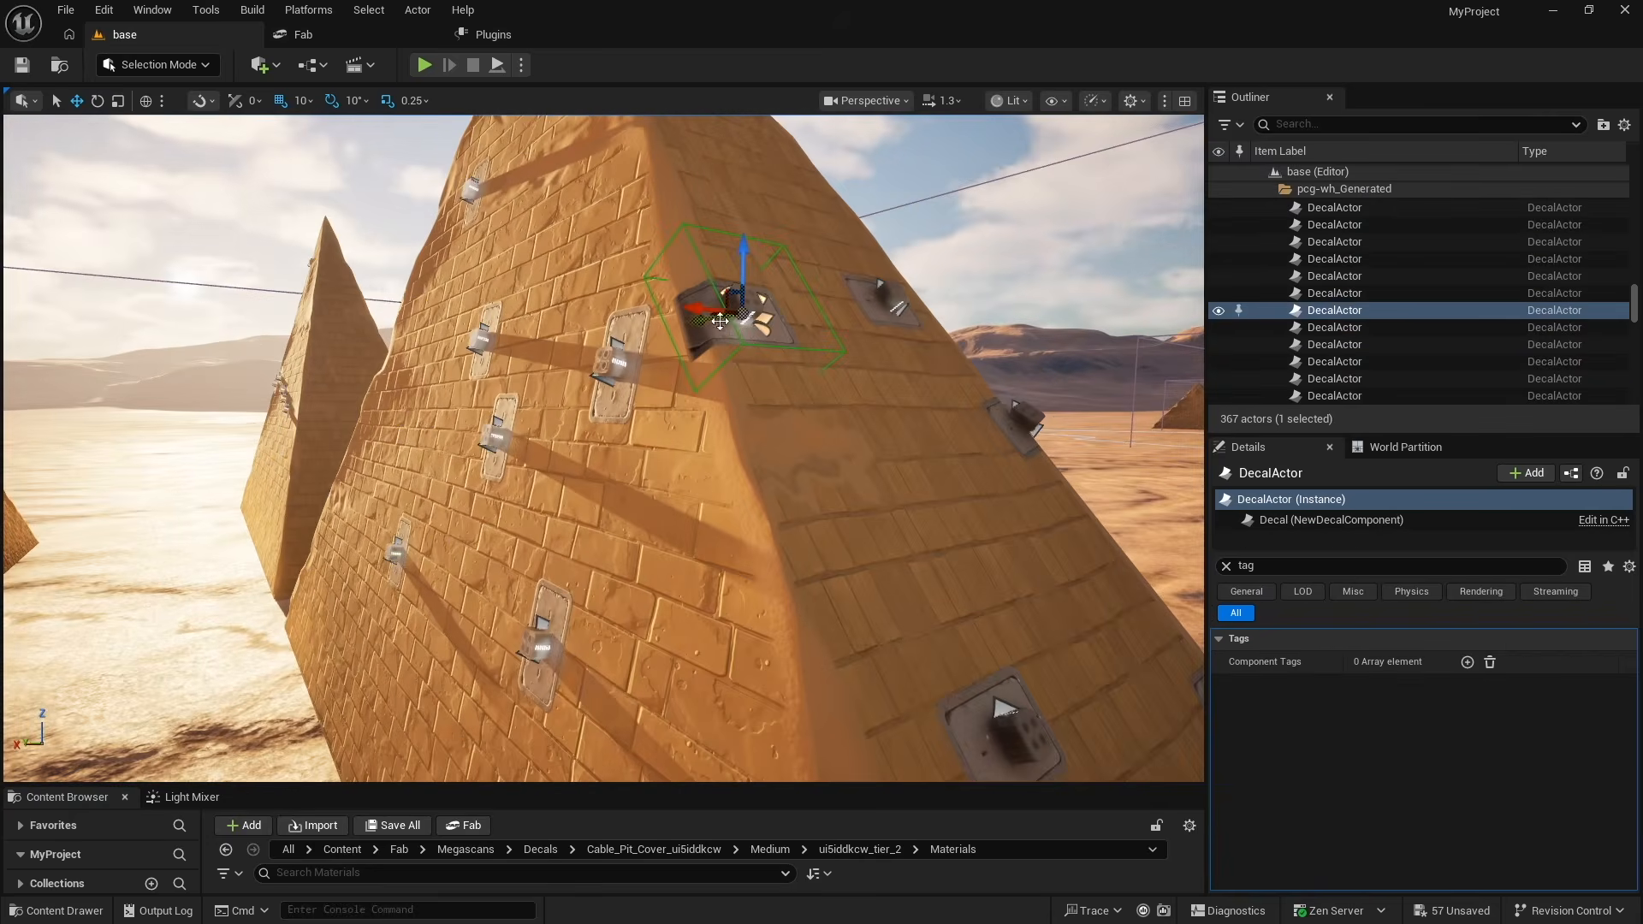
right_click_drag(749, 313, 800, 217)
key("s")
key("w")
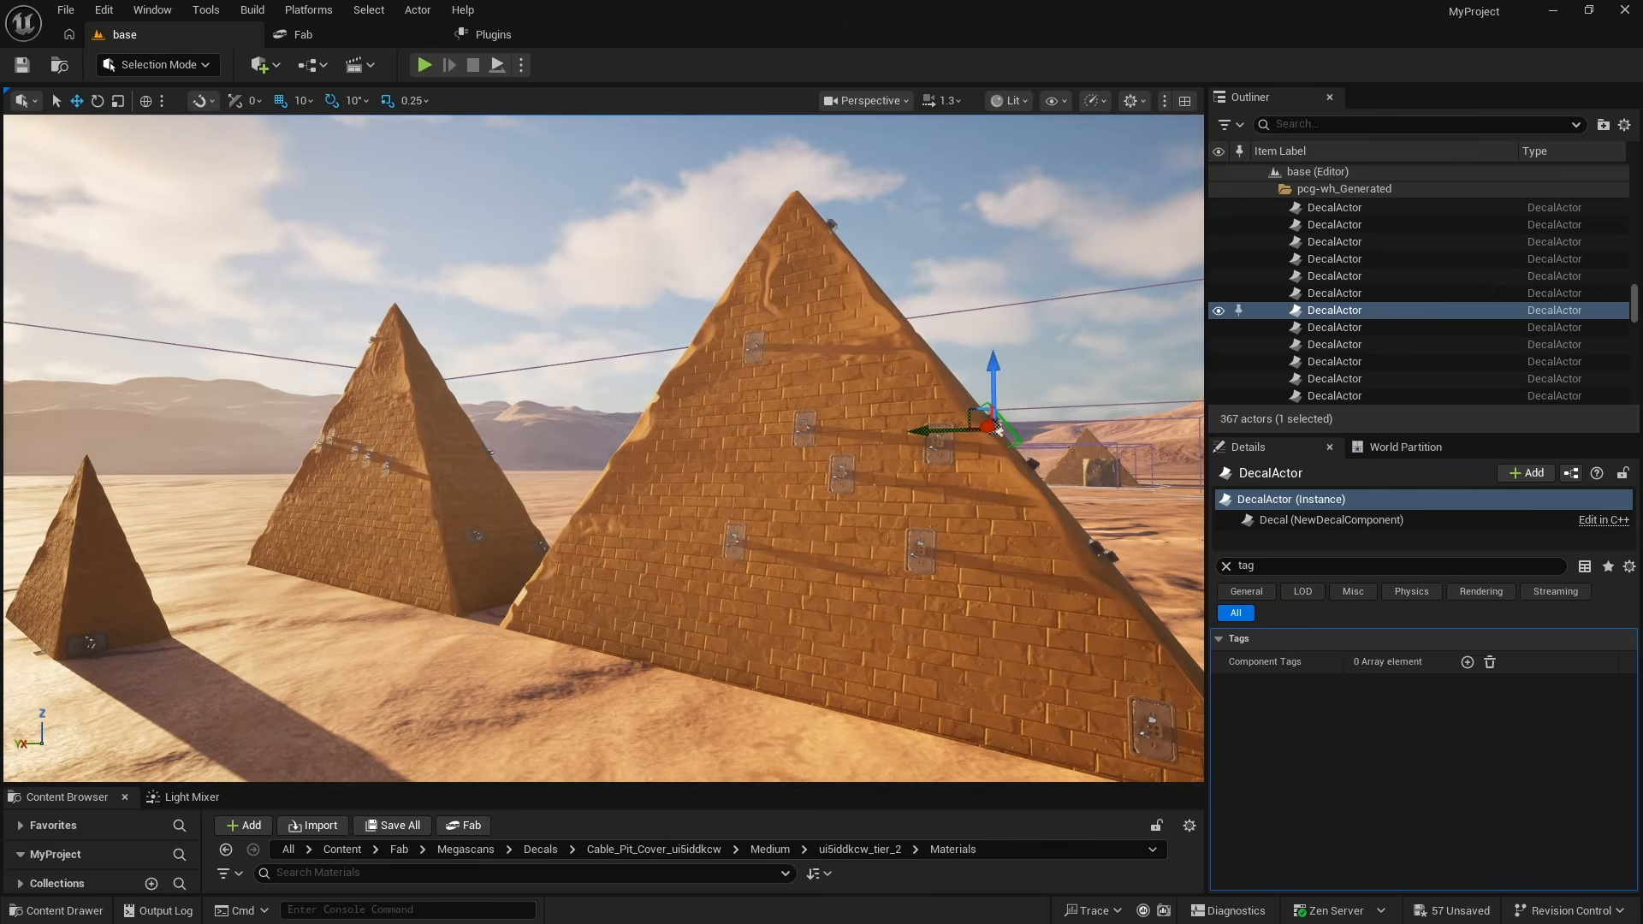
right_click_drag(799, 217, 830, 217)
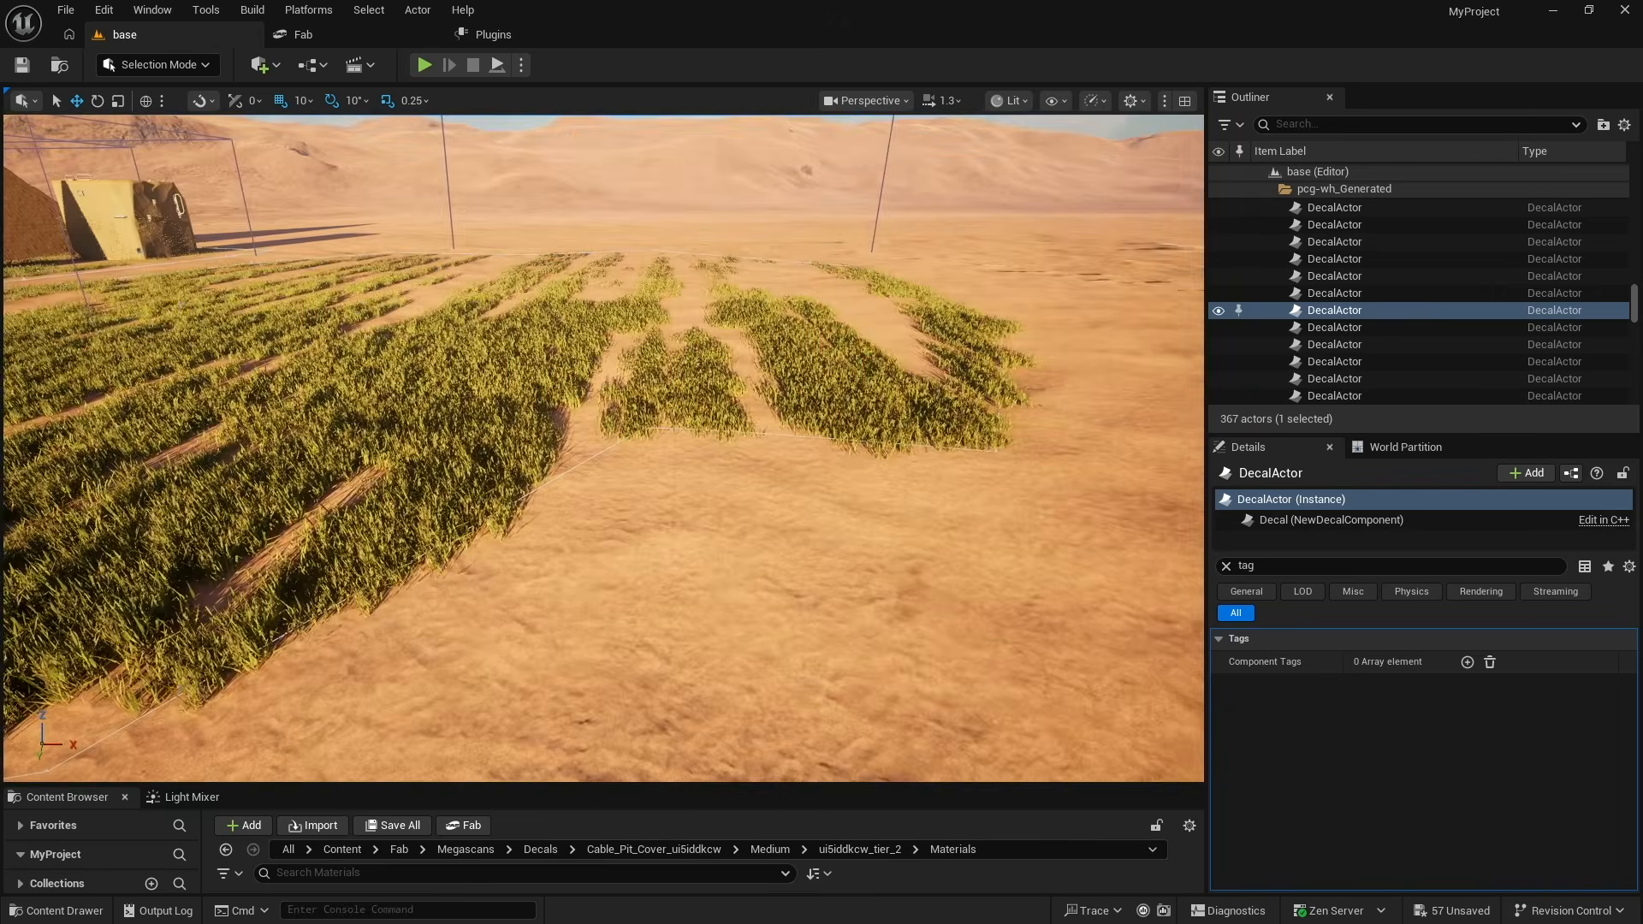
right_click_drag(604, 447, 625, 368)
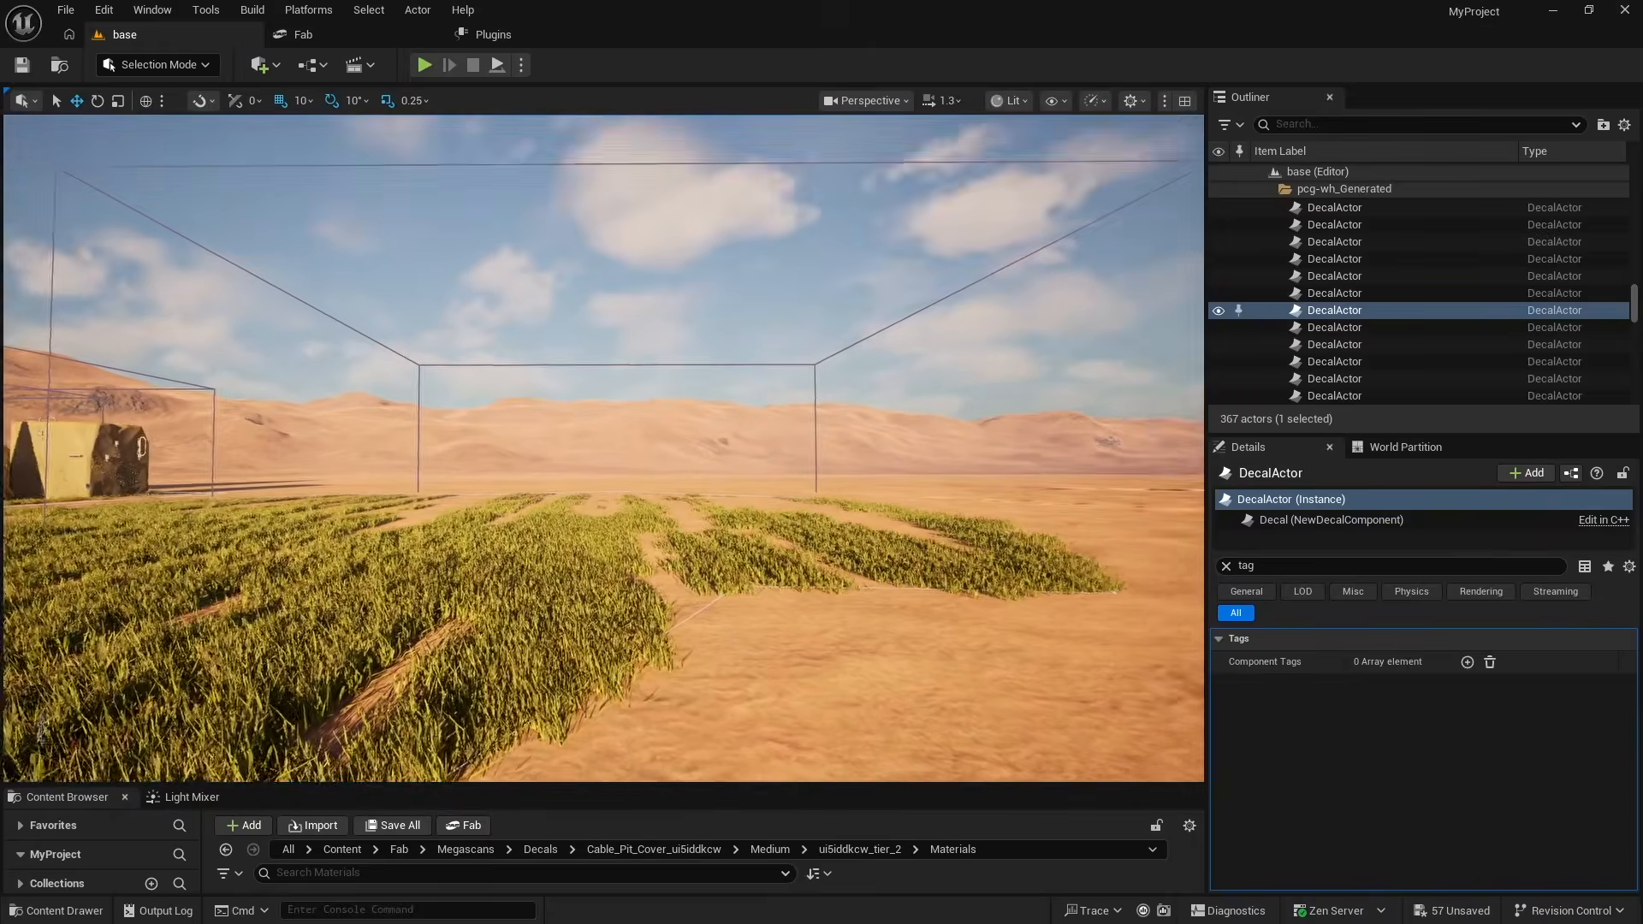